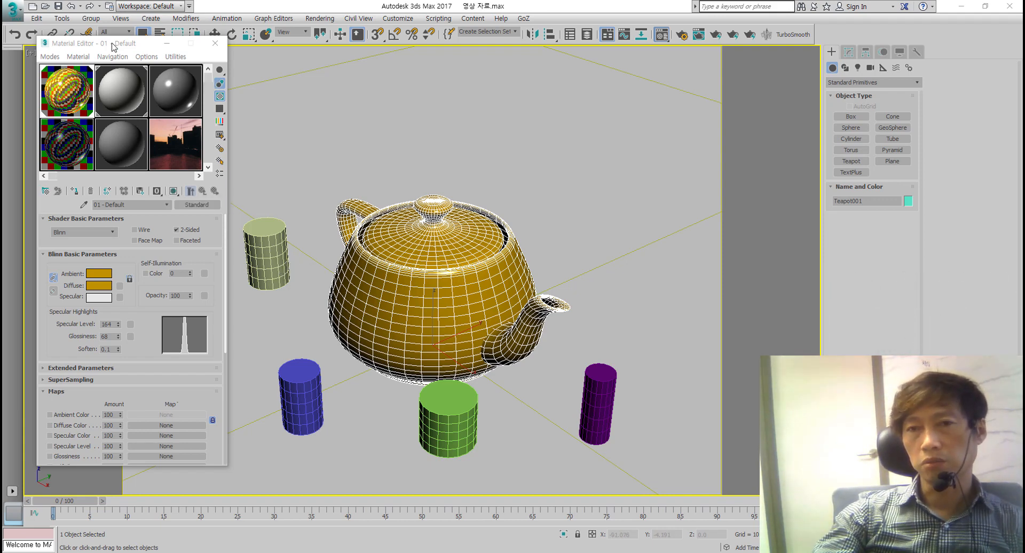
Step: Browse the current material's shader type list and its parameter rollouts in the Material Editor
drag(113, 48, 143, 37)
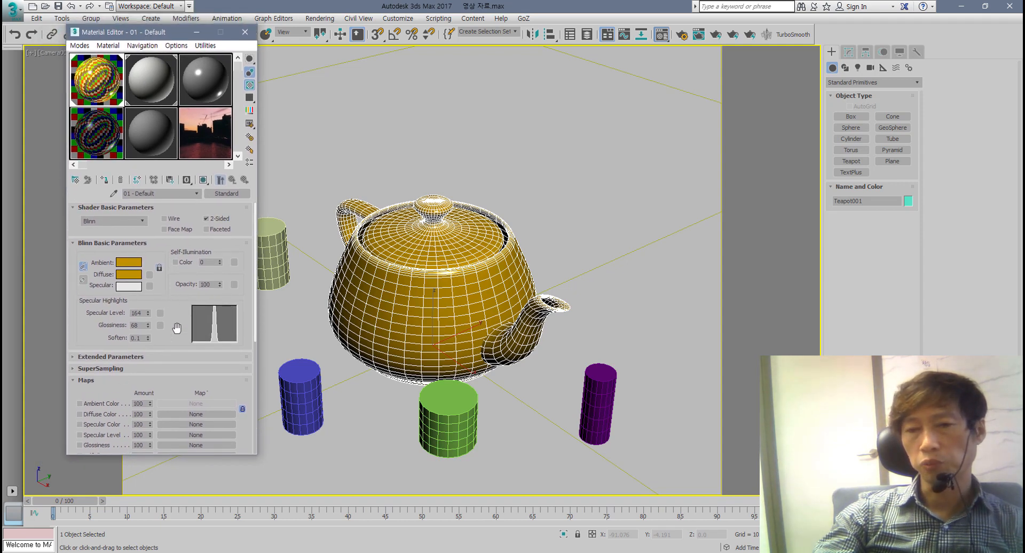
click(172, 358)
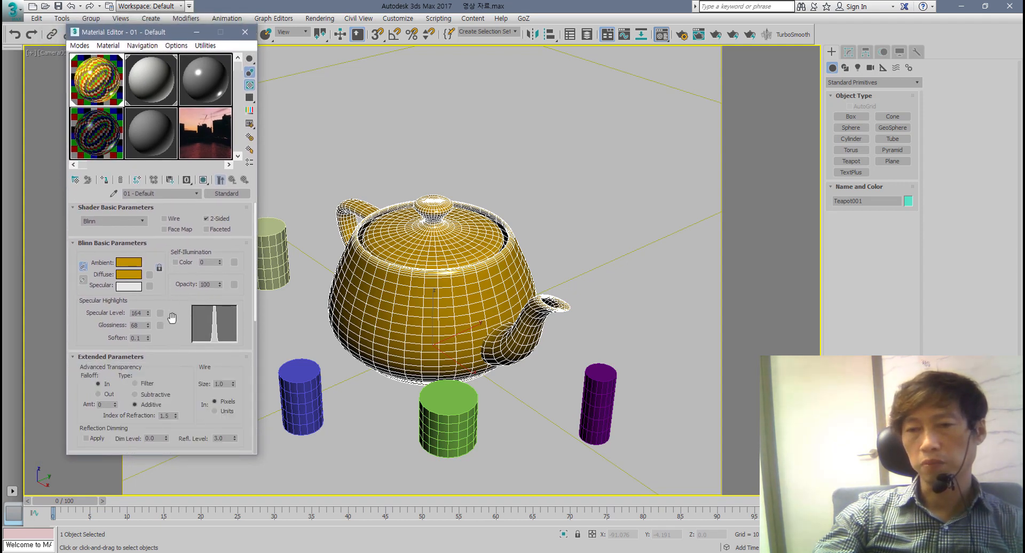
drag(171, 365, 176, 420)
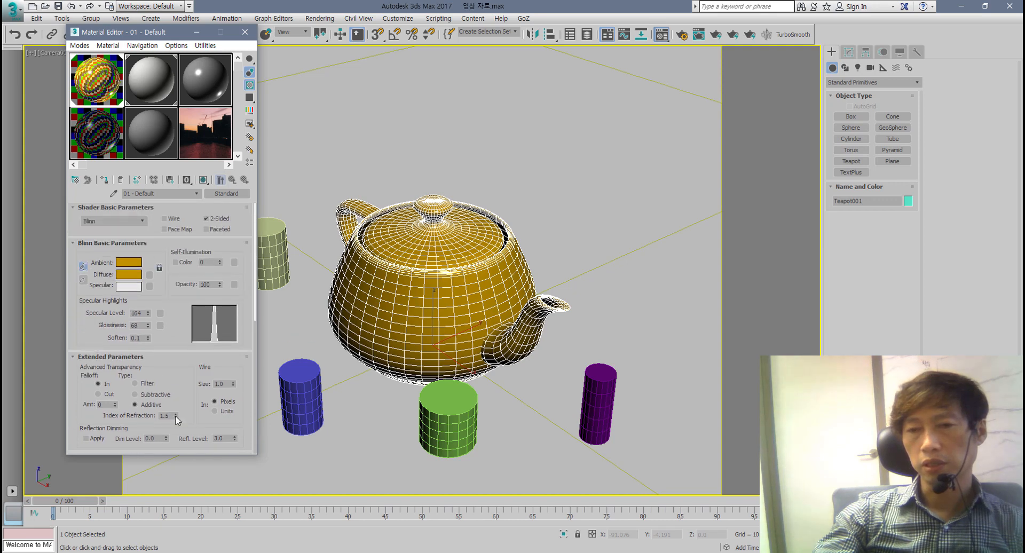
click(141, 220)
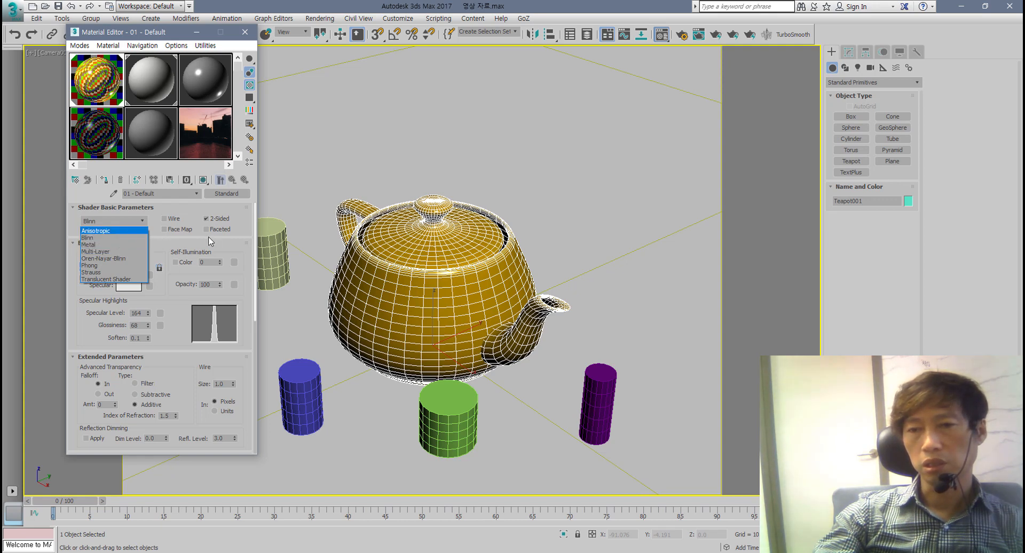
click(239, 231)
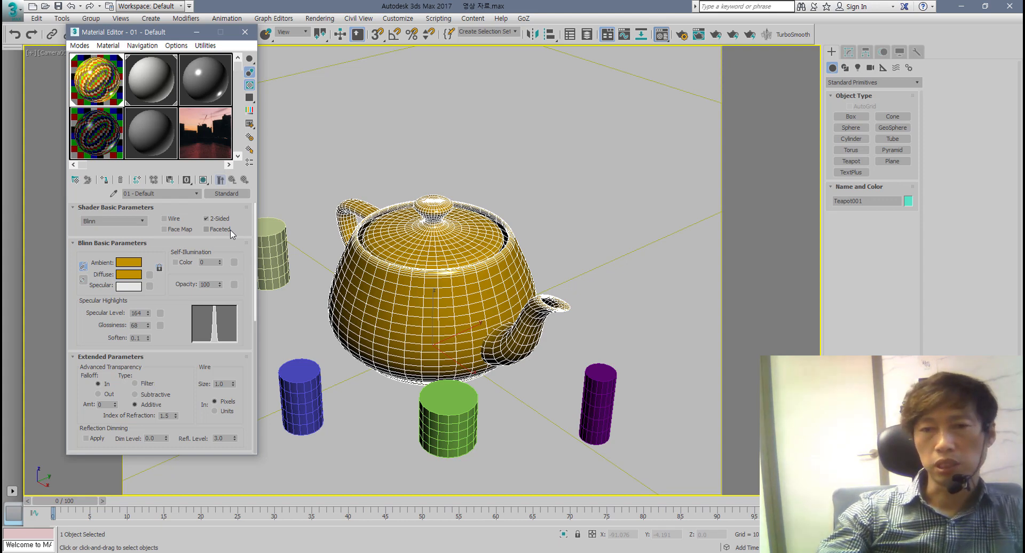
click(143, 222)
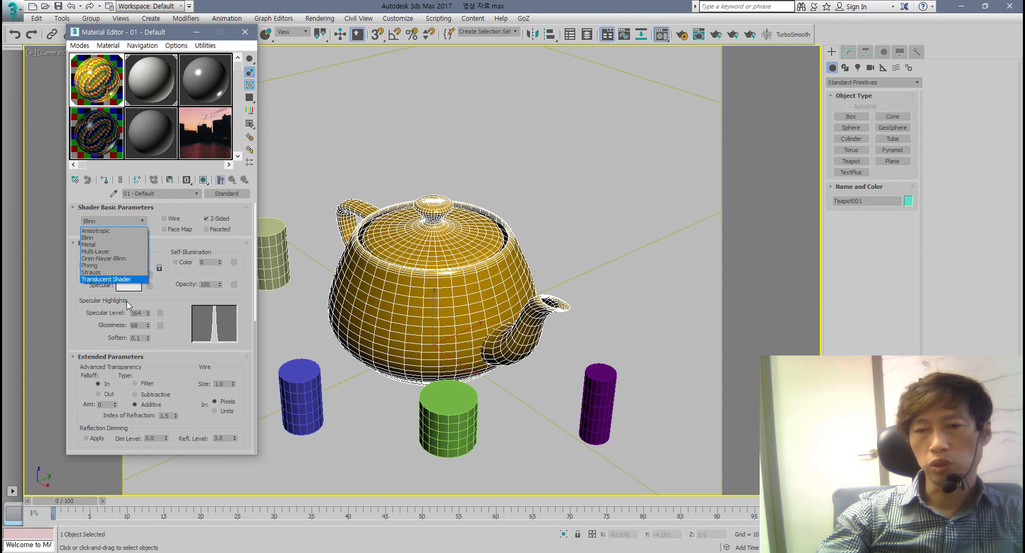
click(177, 327)
drag(172, 302, 168, 127)
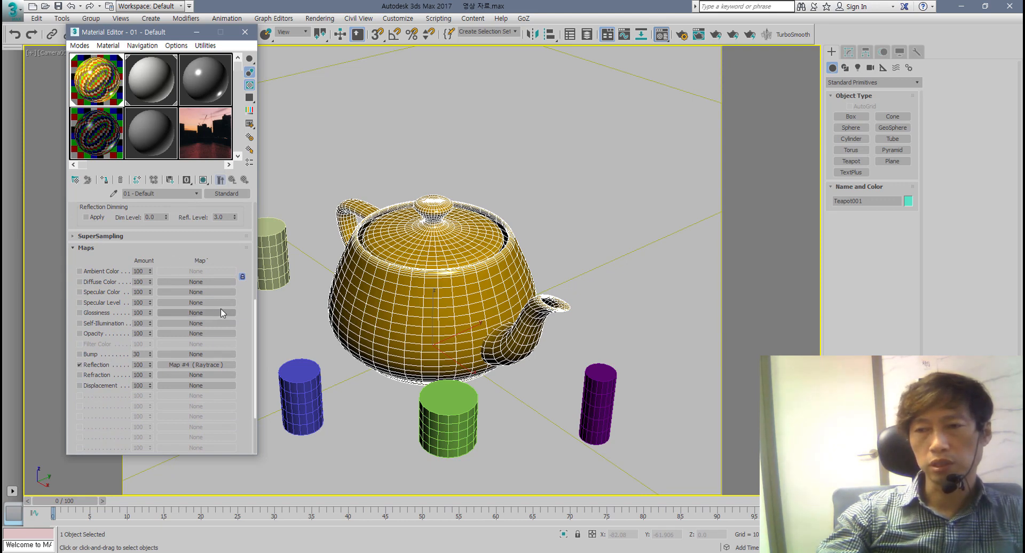
drag(201, 258, 198, 478)
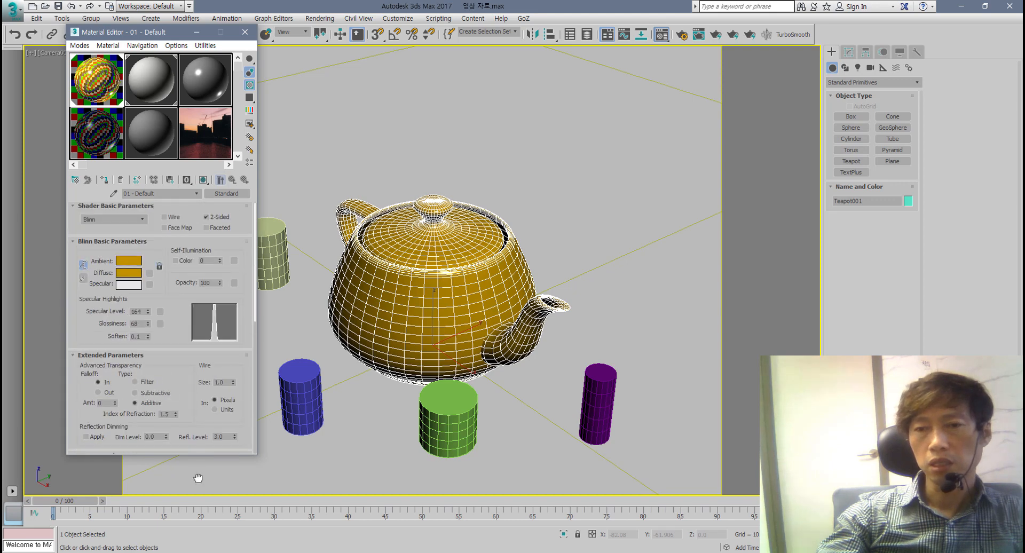
Step: Switch the material's shader to Oren-Nayar-Blinn and try a lighter diffuse colour
click(139, 220)
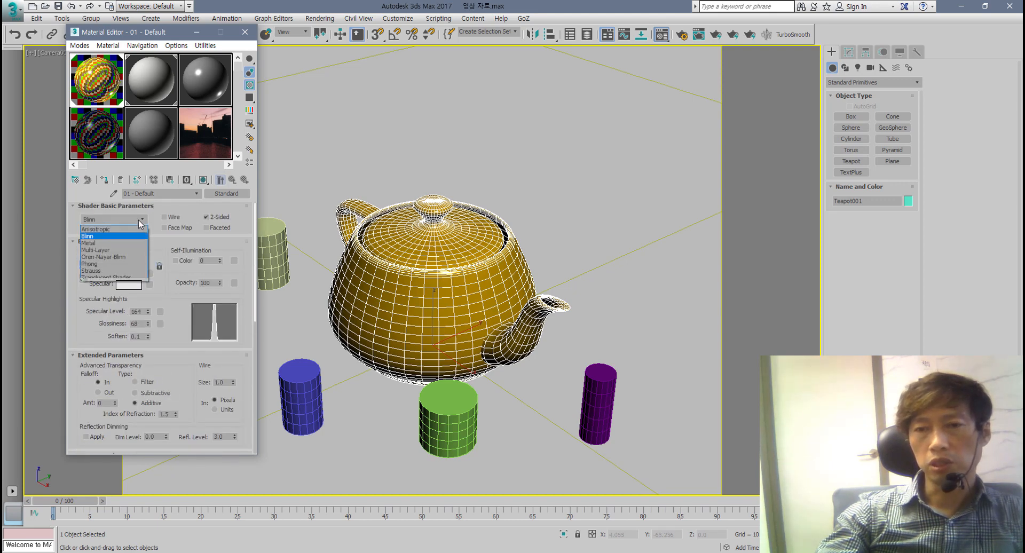
click(122, 258)
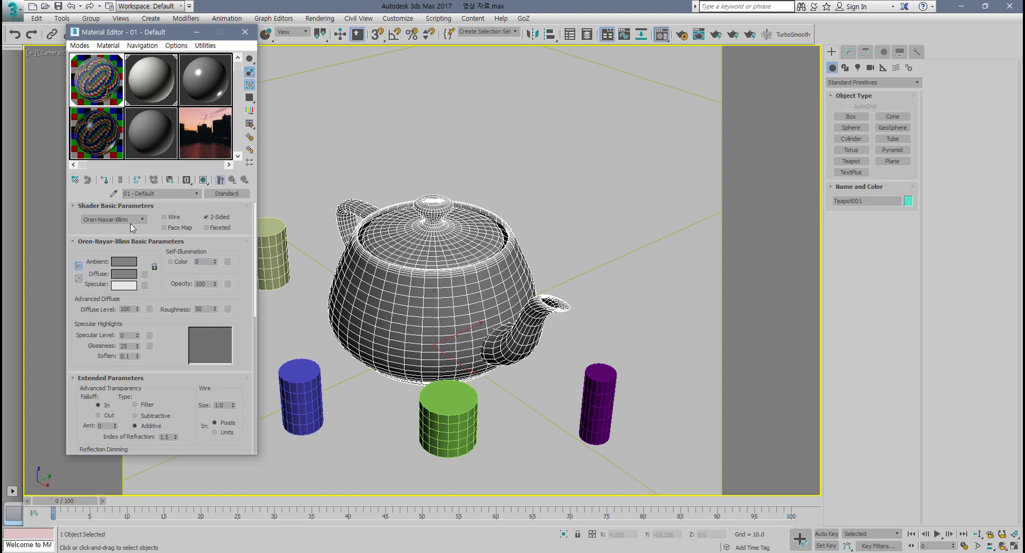
click(133, 274)
drag(314, 134, 316, 136)
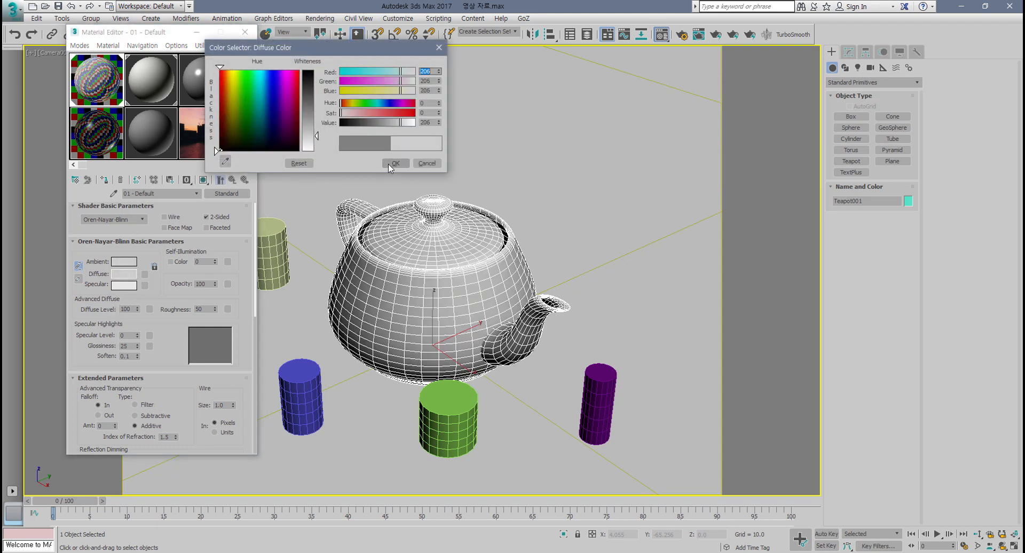
click(427, 163)
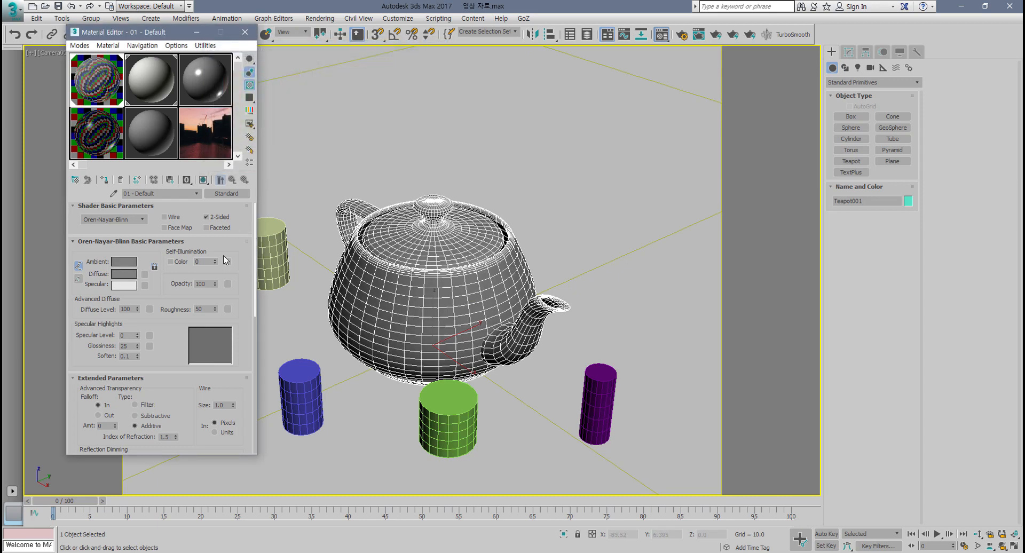
Step: Undo the last four material changes
key(ctrl+z)
key(ctrl+z)
key(ctrl+z)
key(ctrl+z)
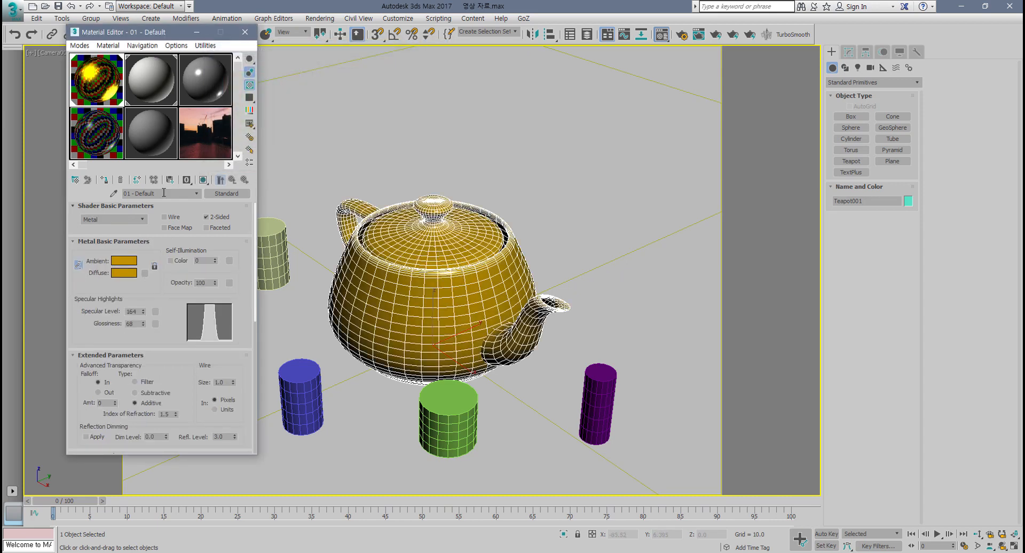
Step: Show the sample slots as 5 x 3 sample windows
click(146, 134)
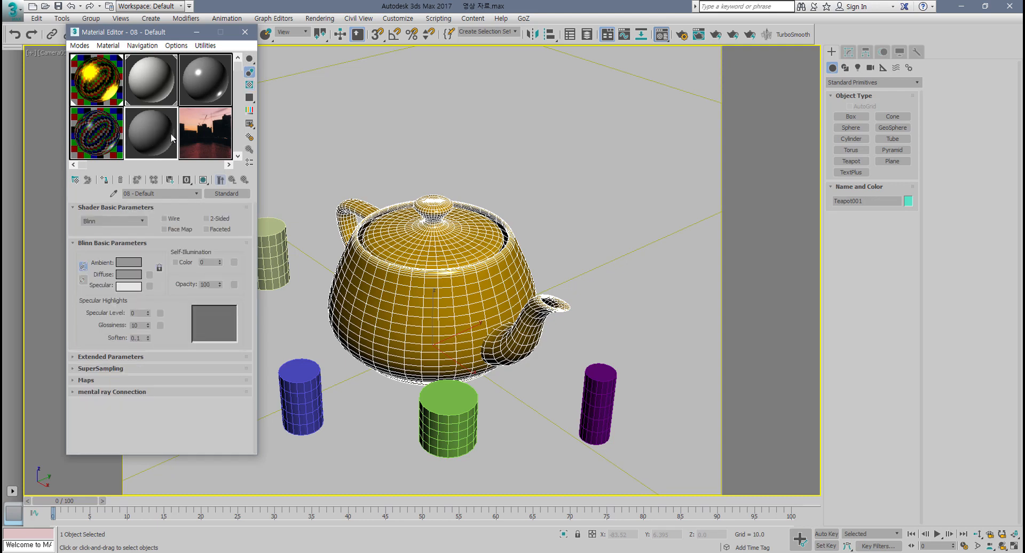
right_click(149, 134)
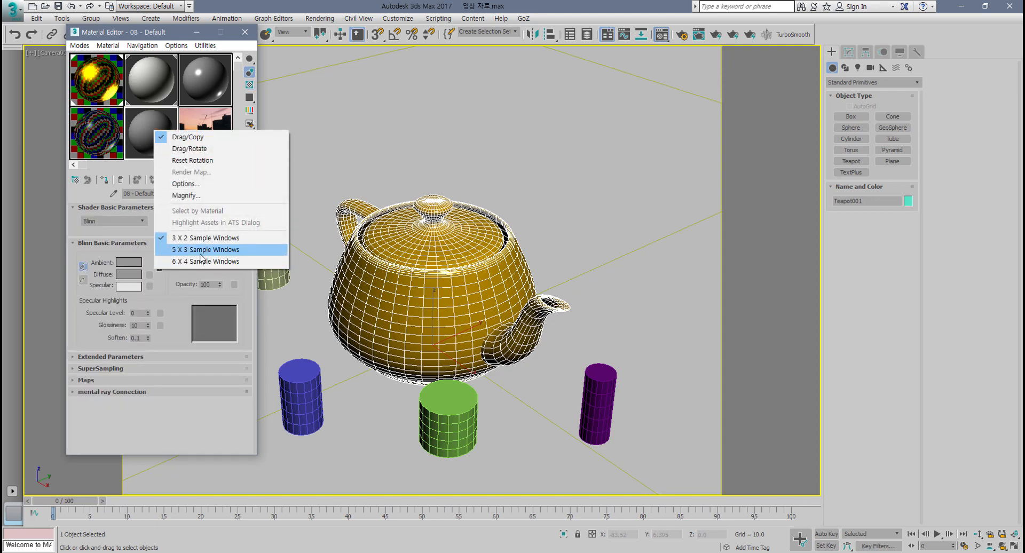
click(200, 250)
Step: Select an unused sample slot and set its shader to Oren-Nayar-Blinn
click(89, 139)
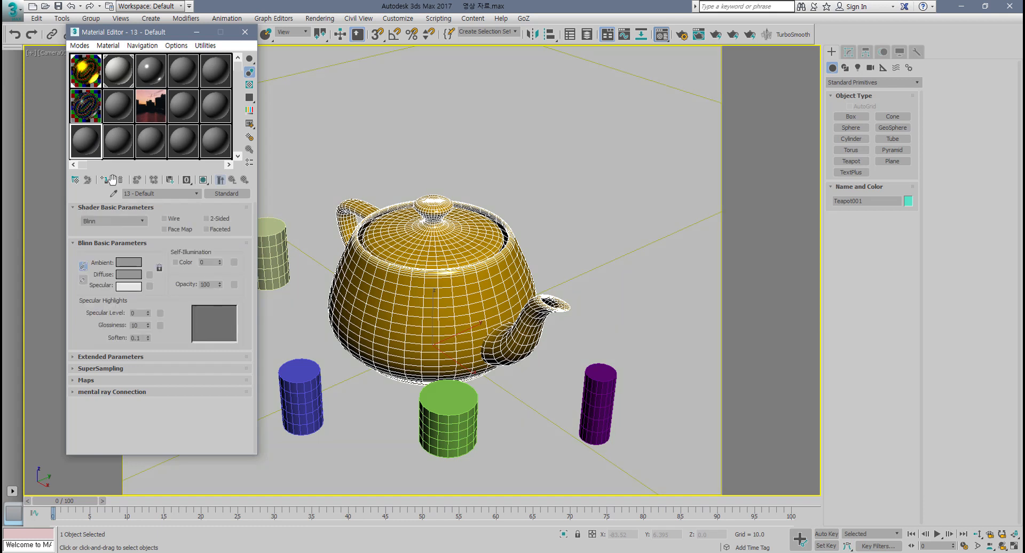
click(141, 221)
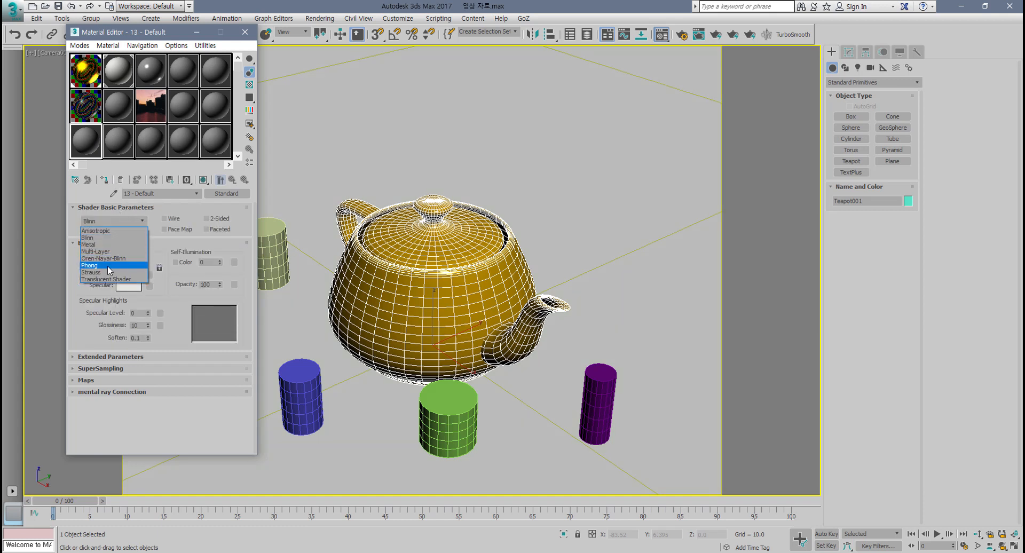
click(127, 260)
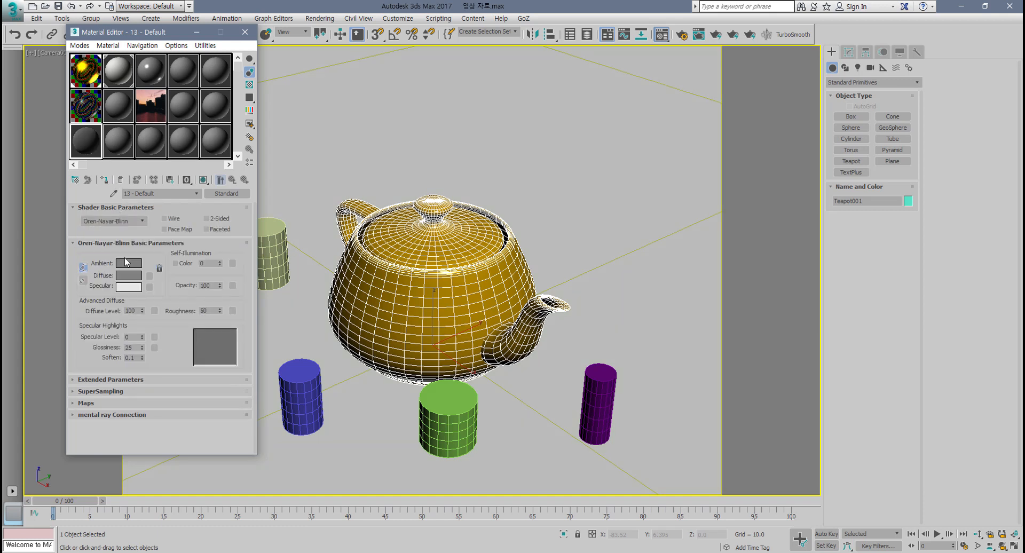
Step: Set the new material's diffuse colour to light grey with RGB 211, 211, 211
click(129, 276)
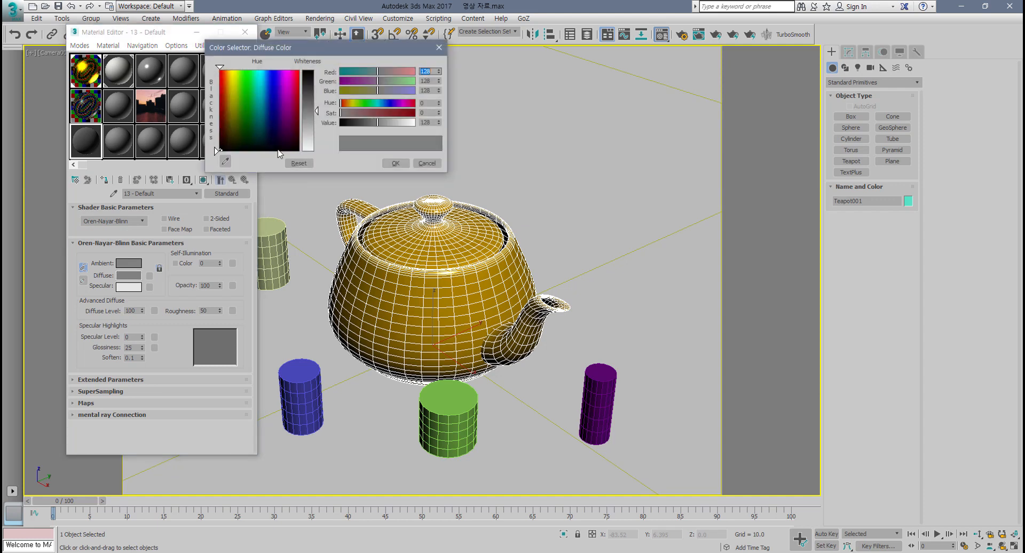
click(310, 139)
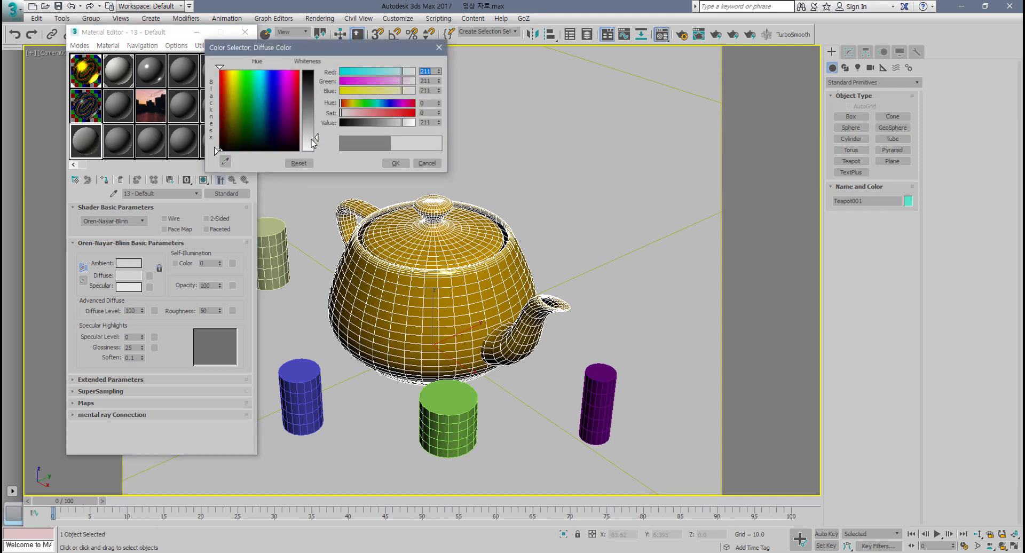
click(395, 163)
Step: Assign the new material to the selected teapot
click(106, 183)
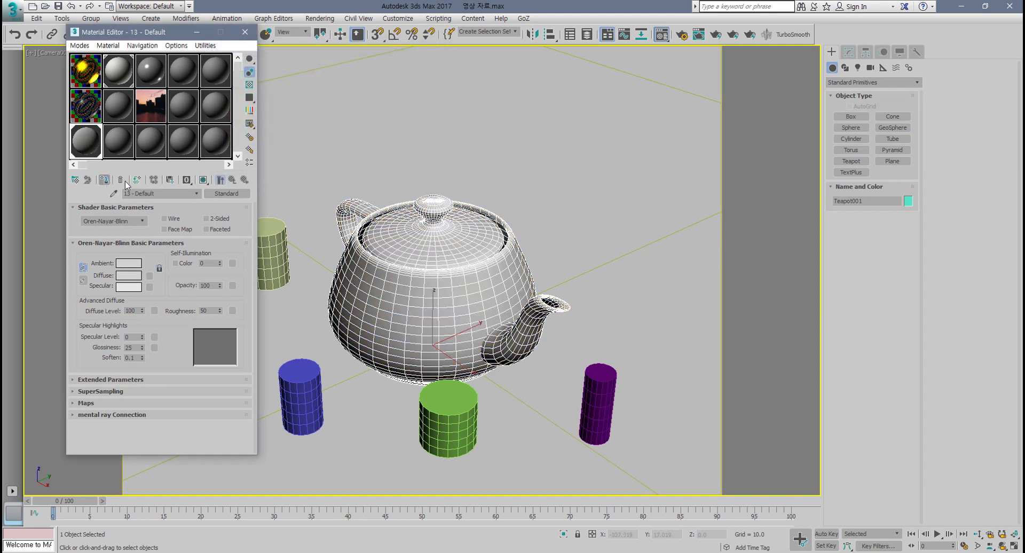
middle_drag(405, 299, 405, 292)
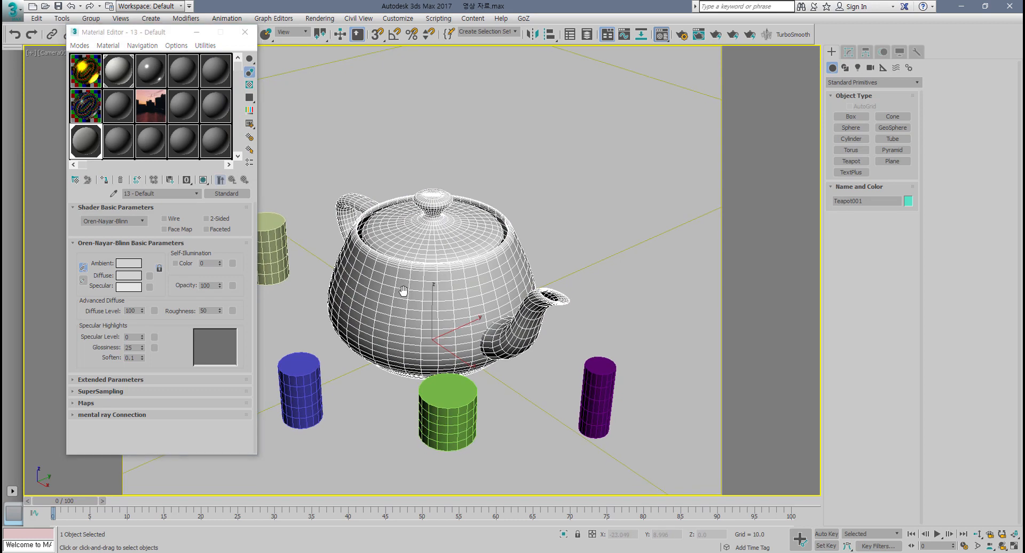
Step: Render the camera view to preview the teapot material
click(715, 35)
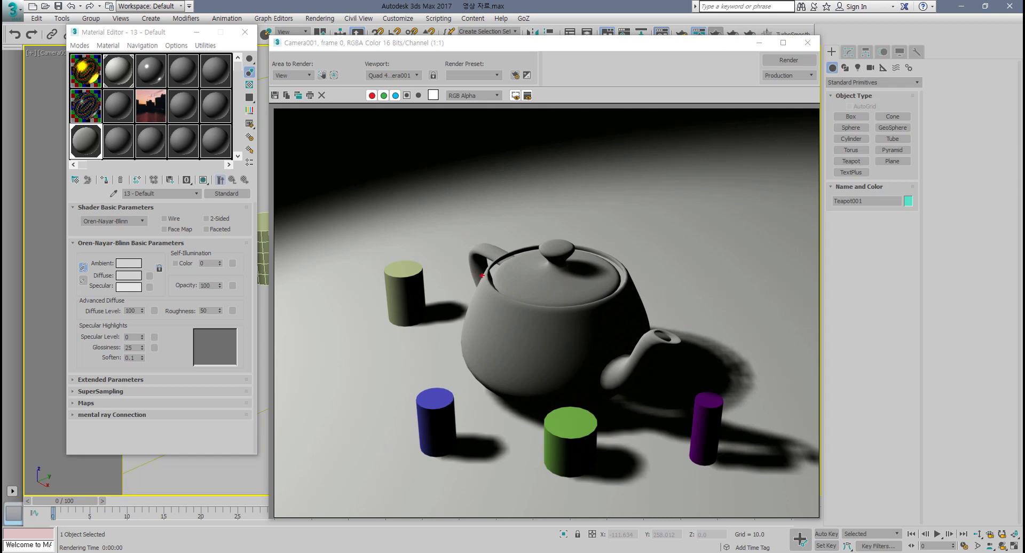
mouse_move(489, 280)
mouse_down()
mouse_move(491, 270)
mouse_move(549, 243)
mouse_move(624, 267)
mouse_move(511, 287)
mouse_up()
key(Escape)
Step: Enable 2-Sided on the material and render the scene again
click(208, 218)
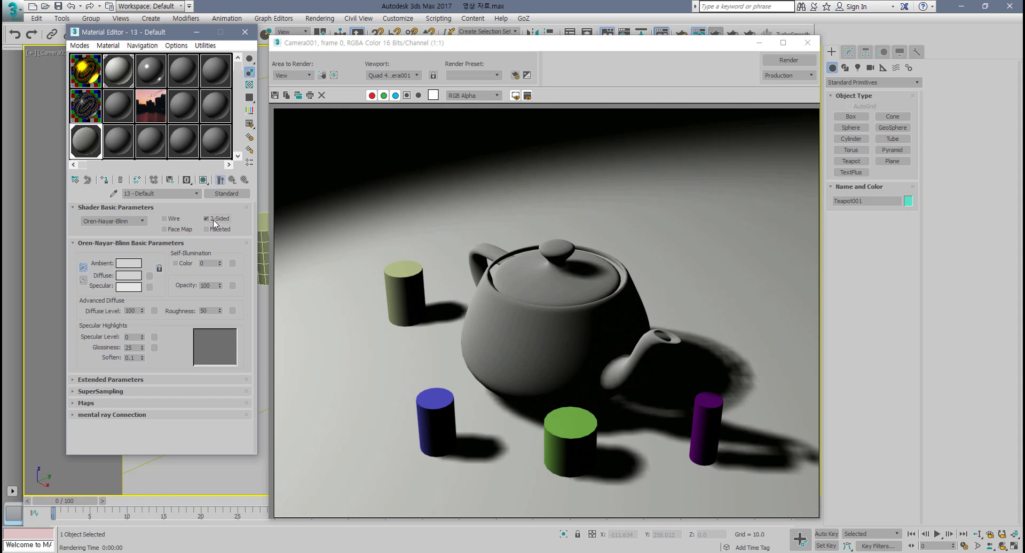
click(791, 62)
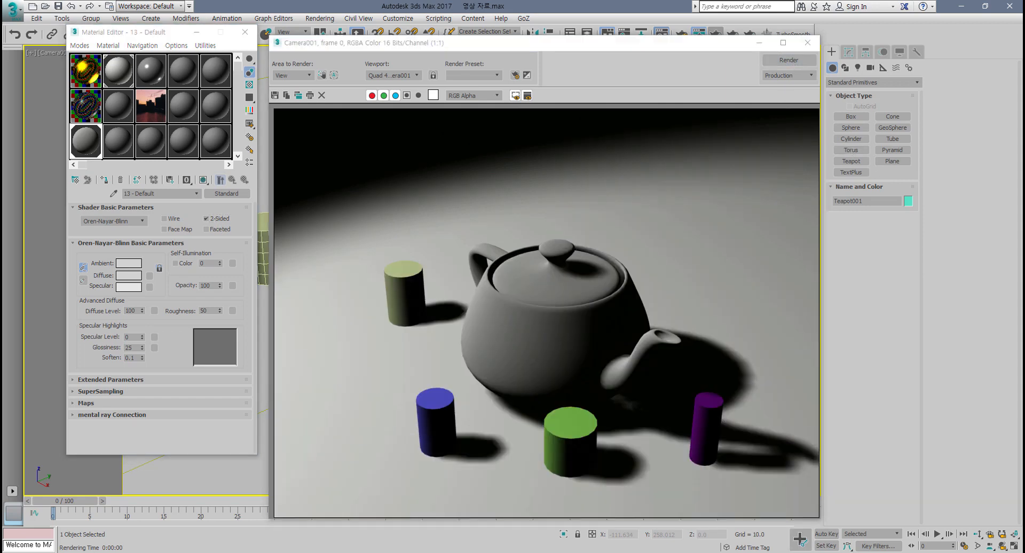
Step: Raise the specular level to 85 and glossiness to 32, then re-render
click(186, 349)
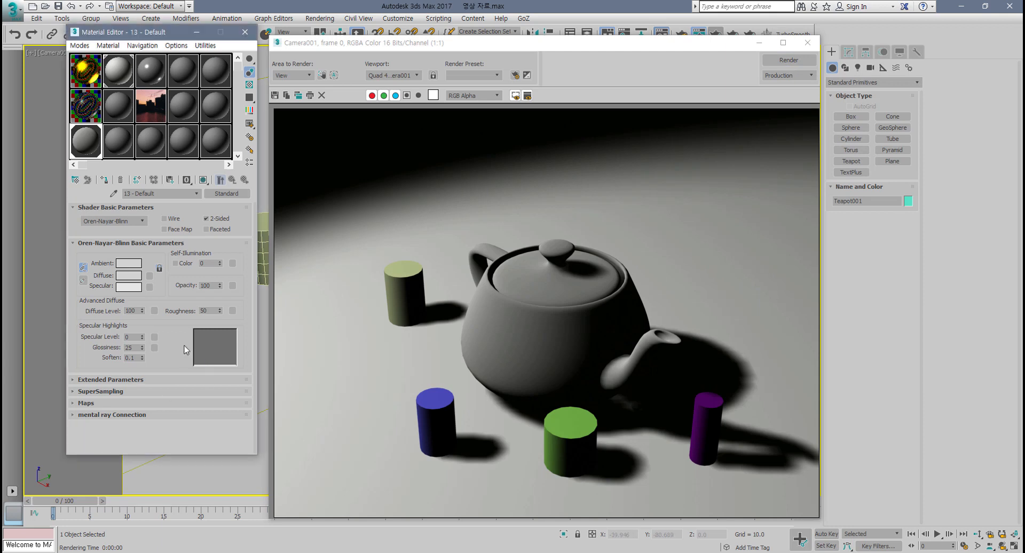
drag(143, 342, 143, 293)
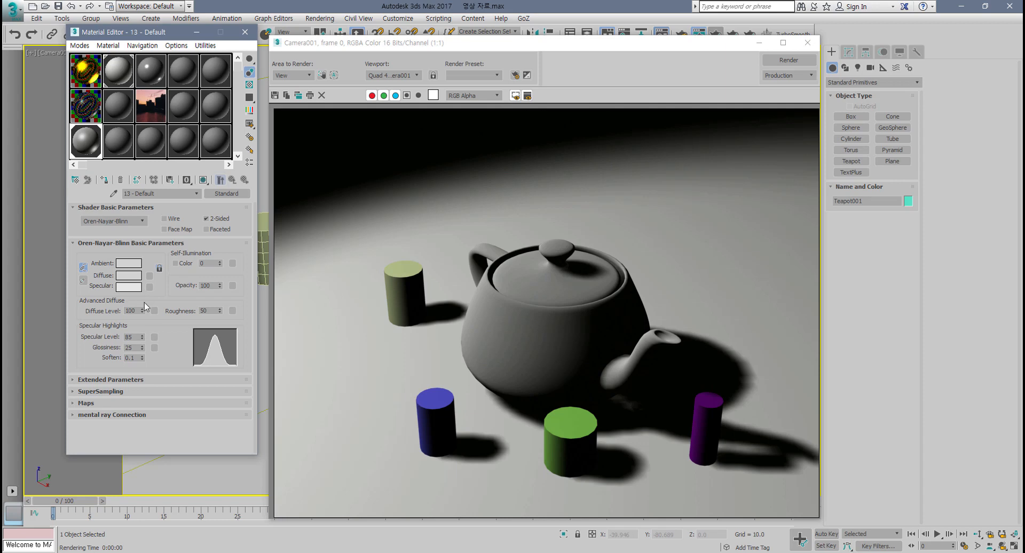
drag(143, 345, 143, 341)
click(789, 60)
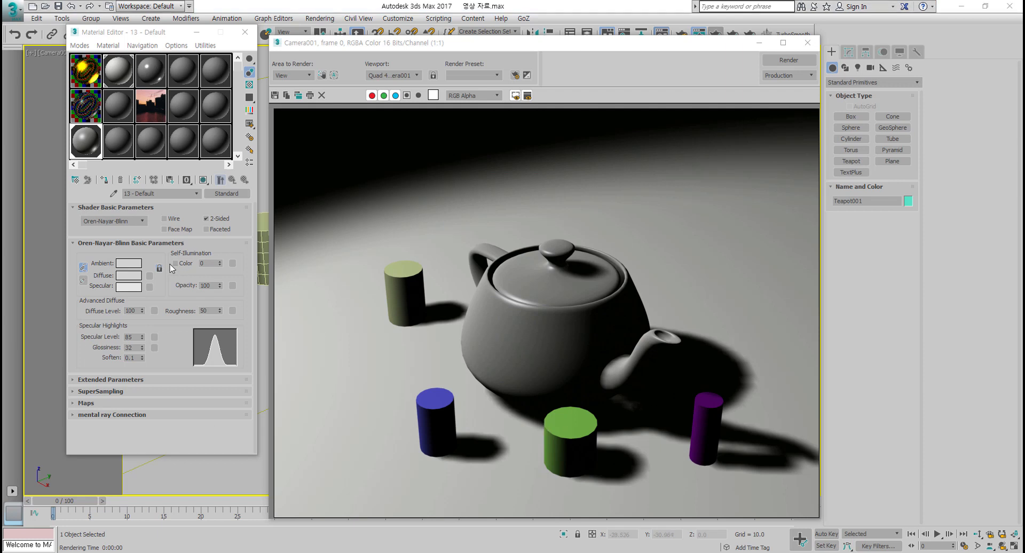
Step: Change the shader to Phong and set specular level 100 and glossiness 35
click(143, 220)
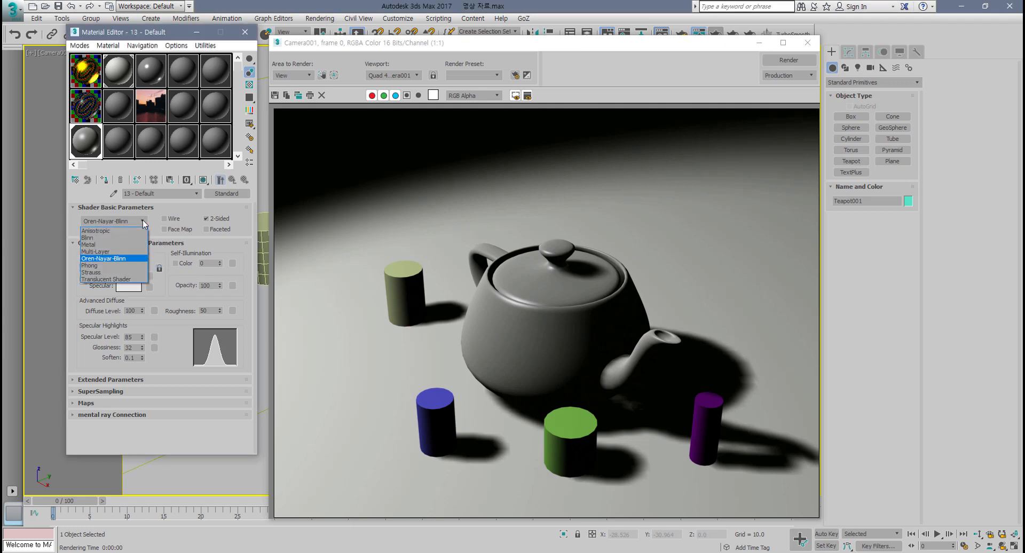
click(113, 265)
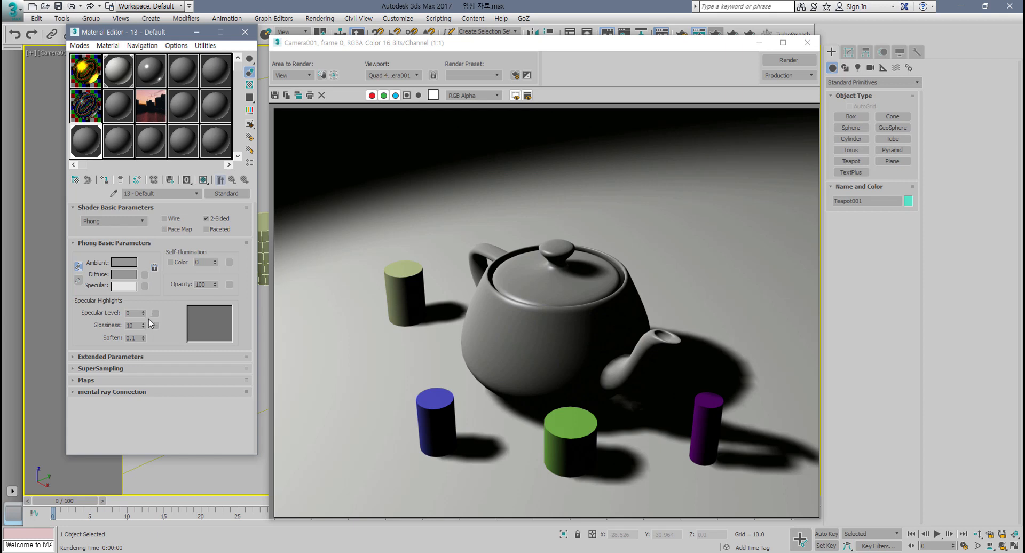
drag(143, 310, 138, 260)
drag(143, 326, 95, 316)
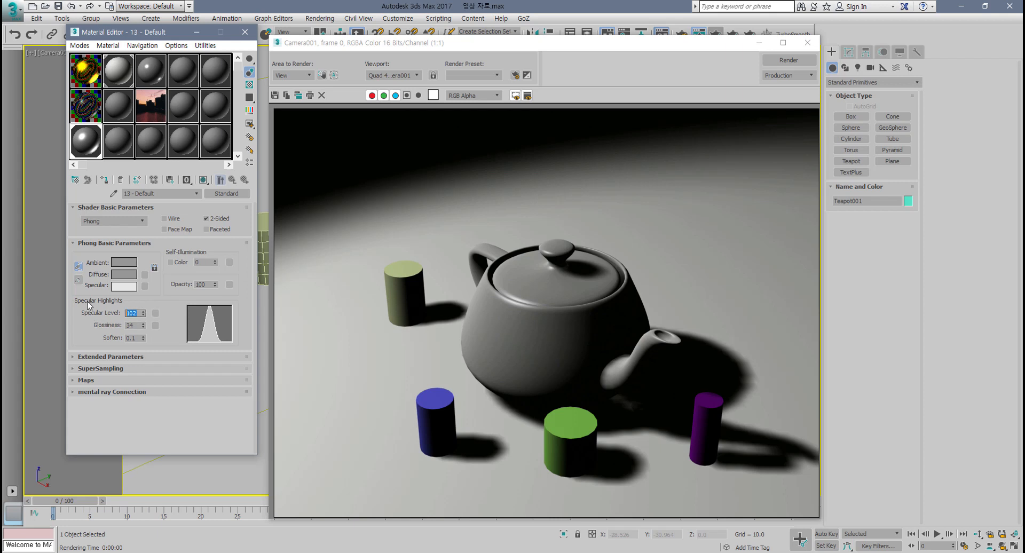
text(100)
key(Tab)
Step: Select the next sample slot and set its specular level to 100
click(124, 145)
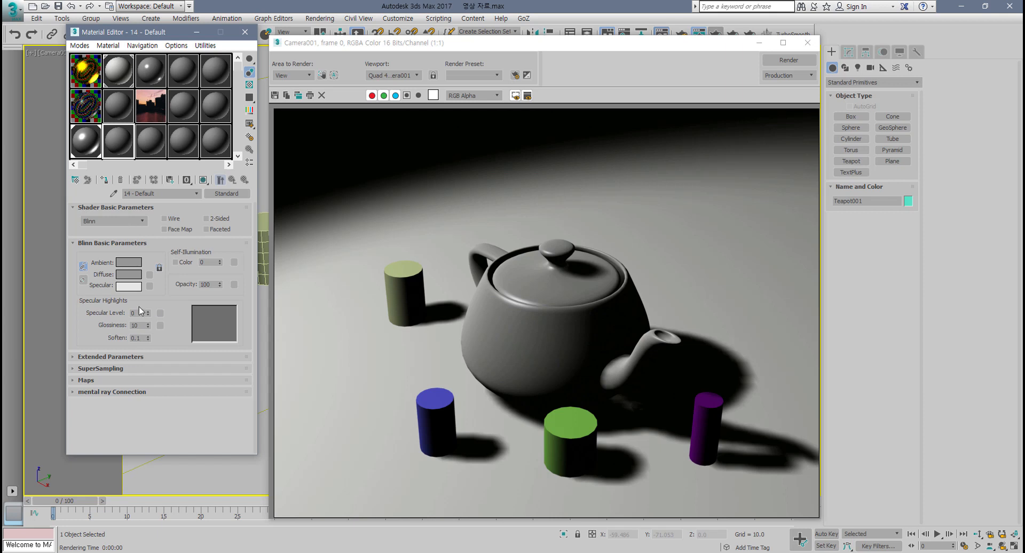
click(85, 141)
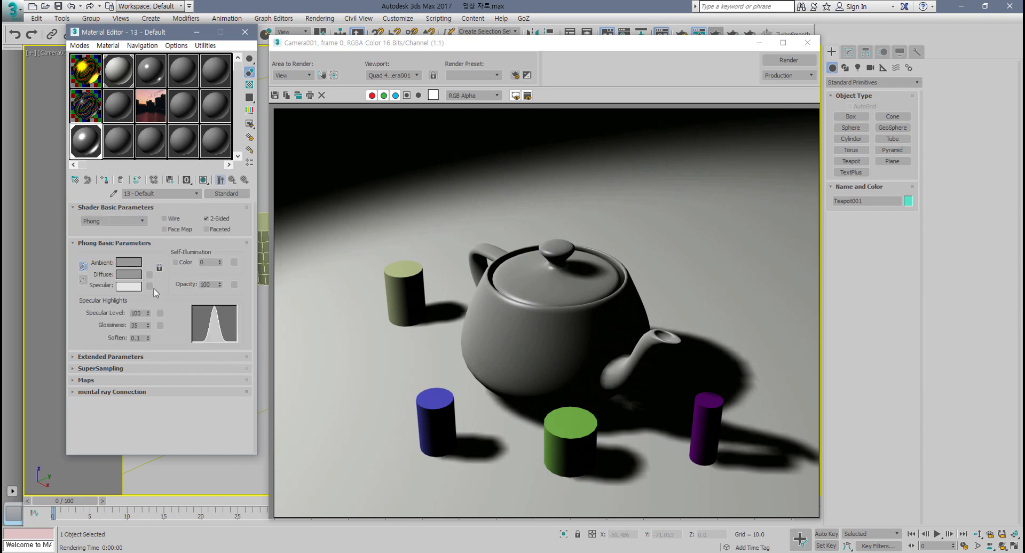
click(113, 145)
click(149, 314)
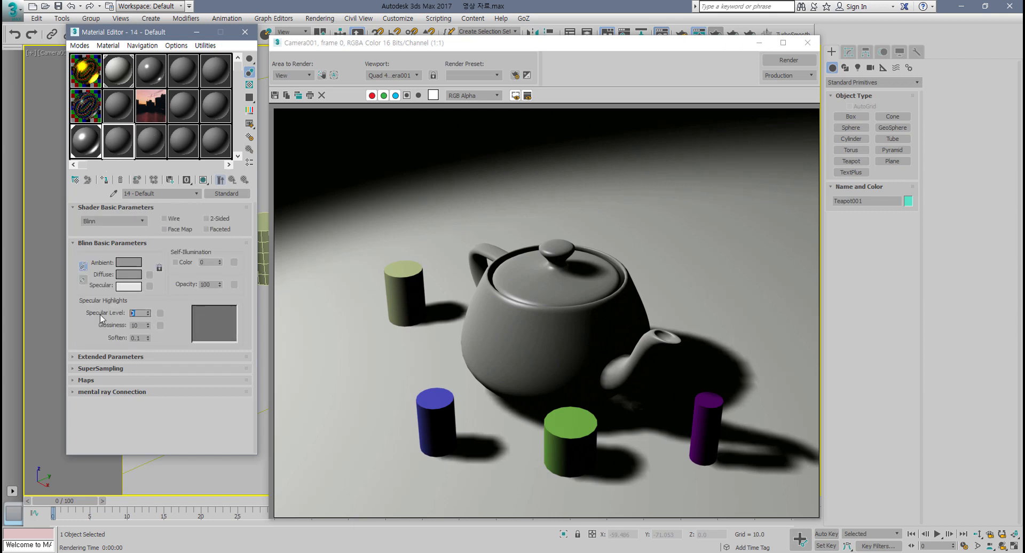
key(Return)
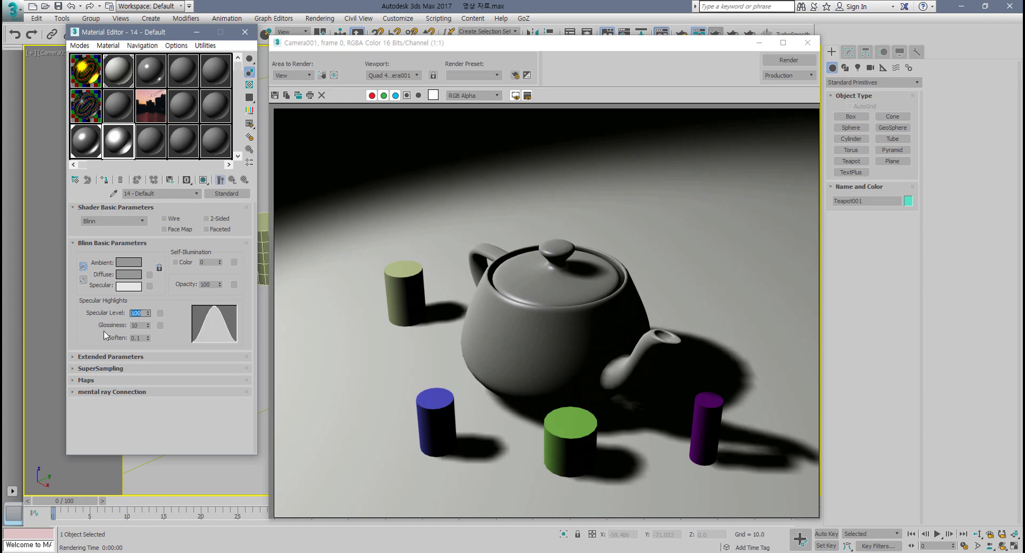
Step: Set the glossiness of the Blinn material in slot 14 to 35
click(140, 325)
text(35)
key(Return)
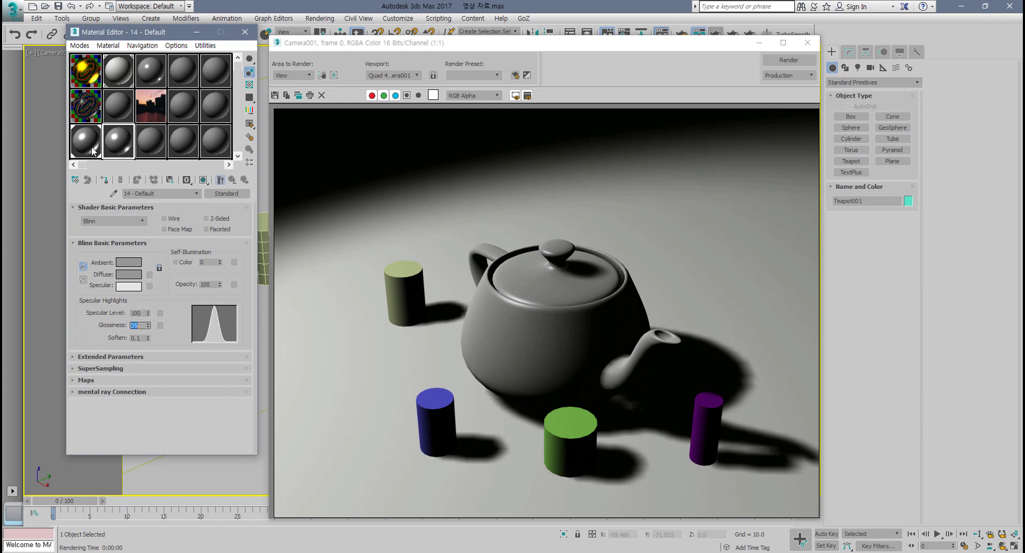
Step: Open enlarged previews of the Phong and Blinn sample spheres side by side to compare their highlights, then close them
click(89, 146)
double_click(89, 146)
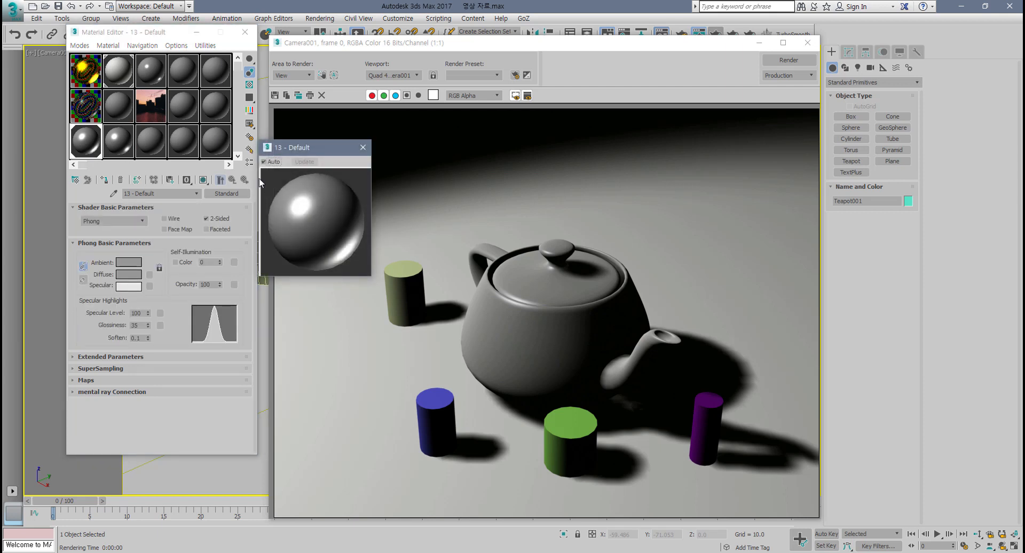
double_click(125, 148)
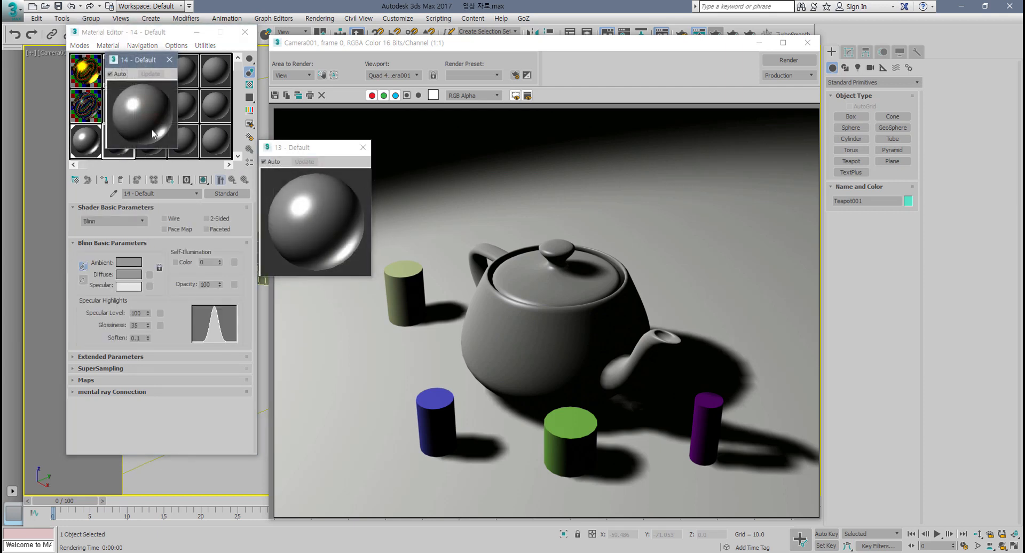
drag(136, 65, 413, 155)
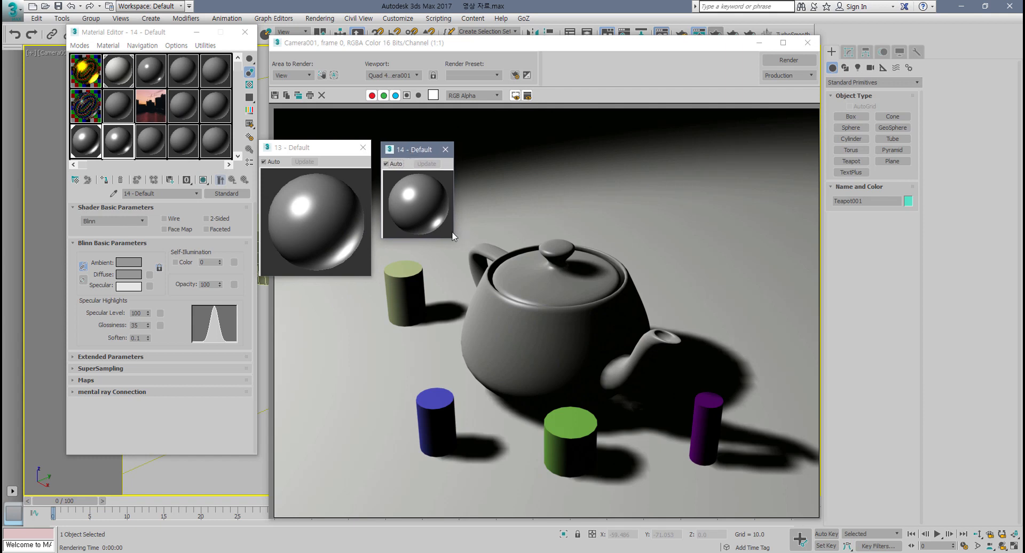
drag(454, 237, 497, 278)
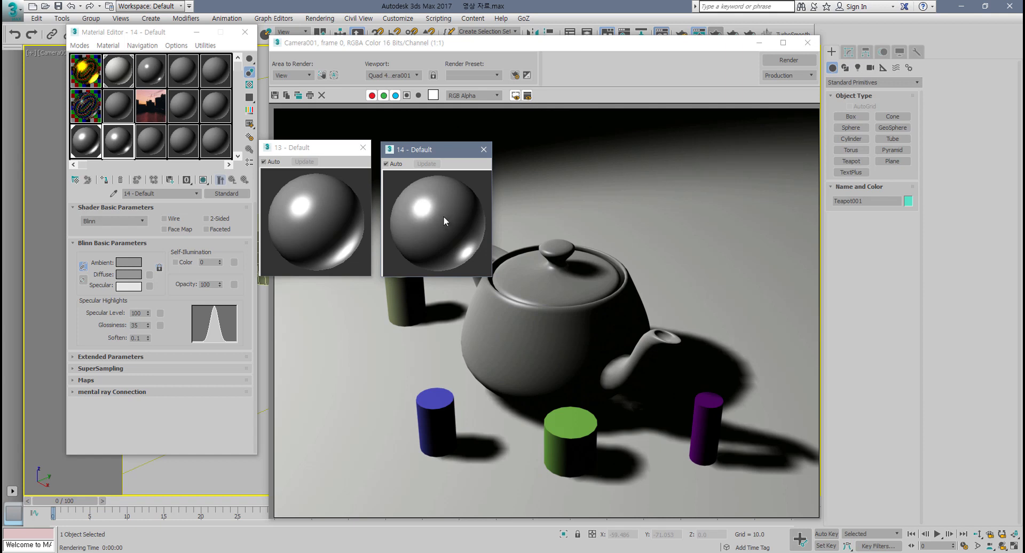
click(484, 150)
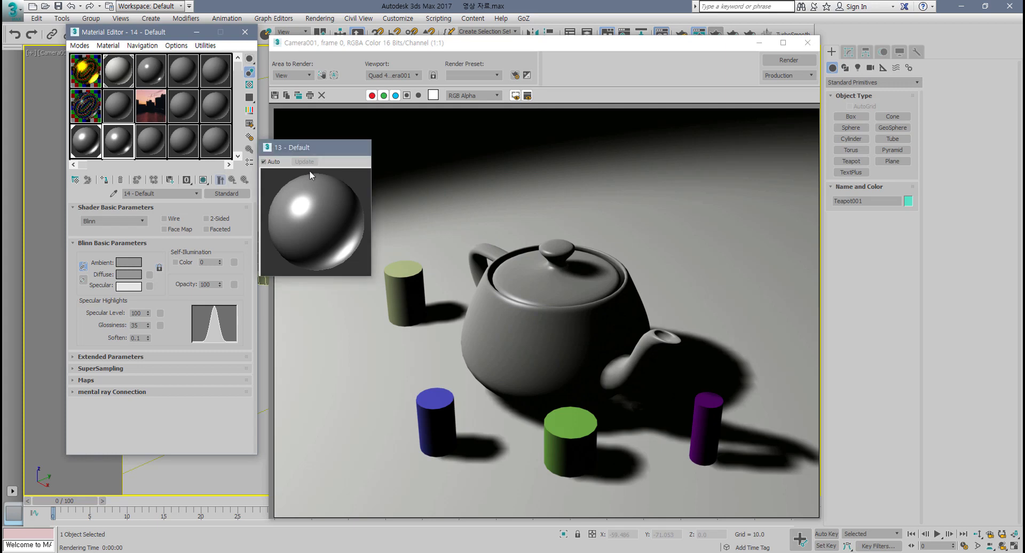
click(363, 147)
Step: Select the Phong material slot and render the camera view
click(86, 141)
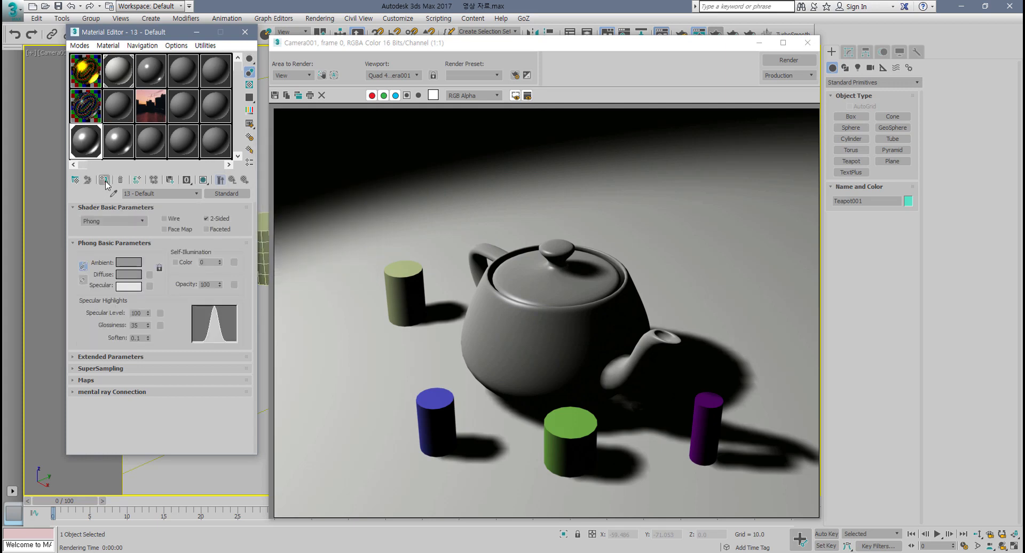
click(777, 62)
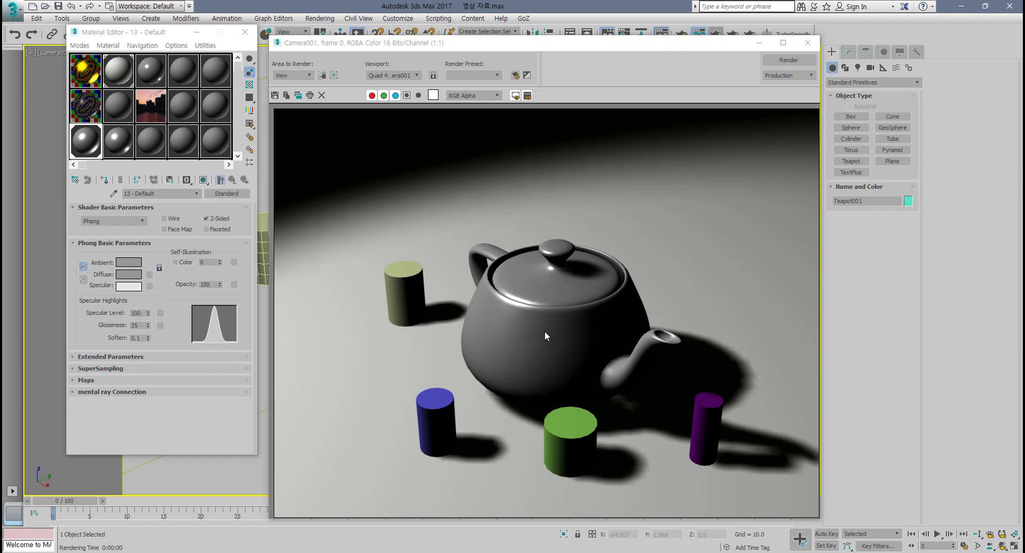
Step: Select the Blinn material slot, render the camera view again, and close the render window
click(118, 150)
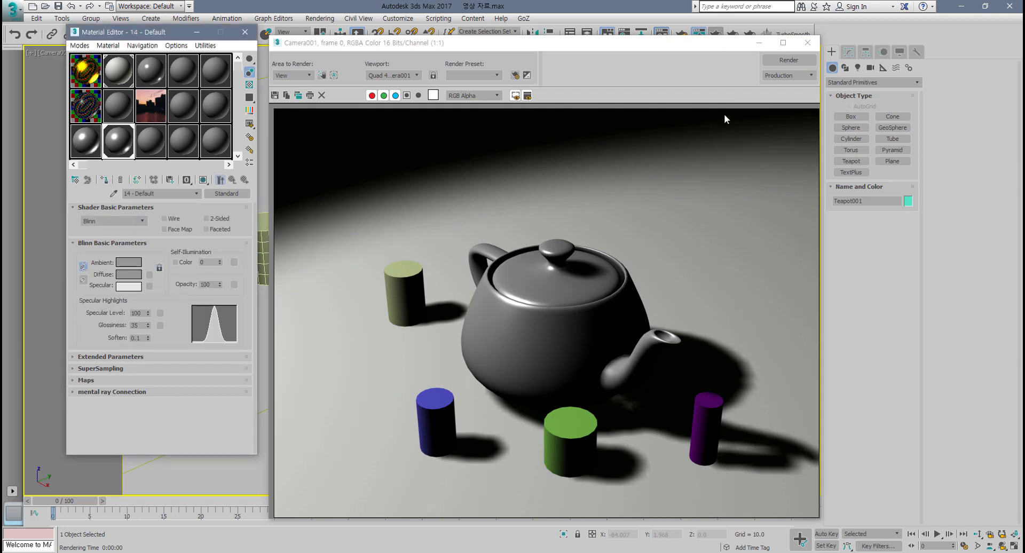
click(789, 62)
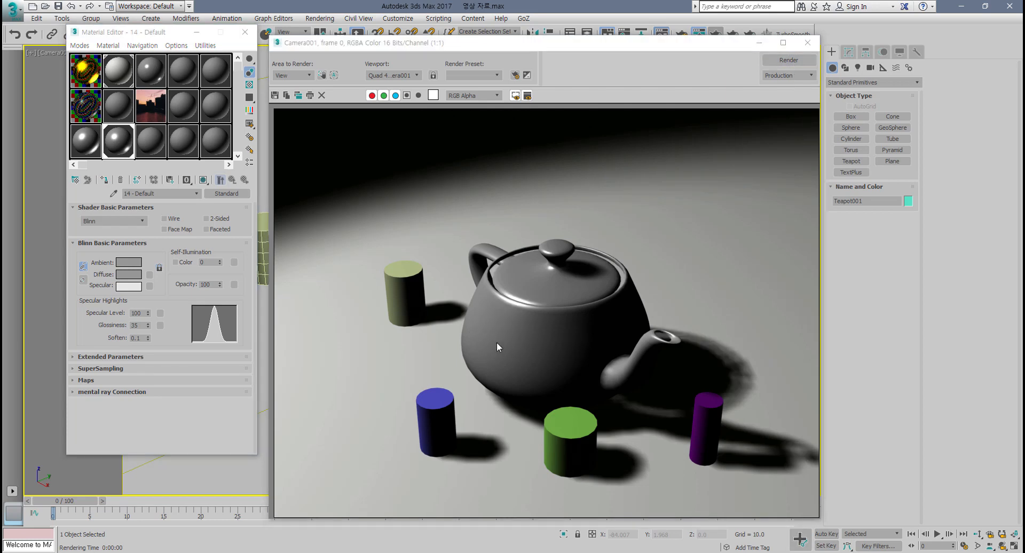
click(807, 42)
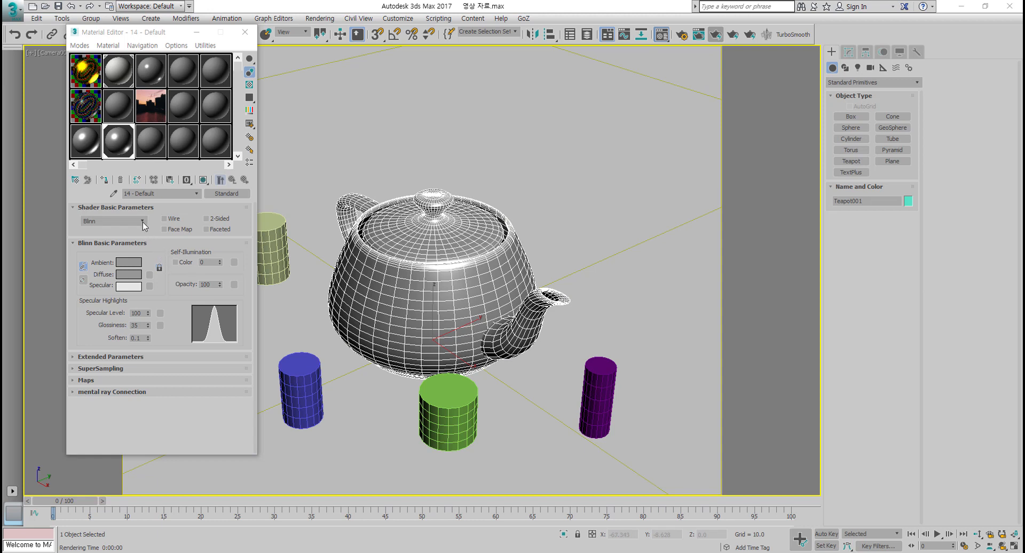
Step: Change the slot 14 material's shader from Blinn to Strauss
click(143, 223)
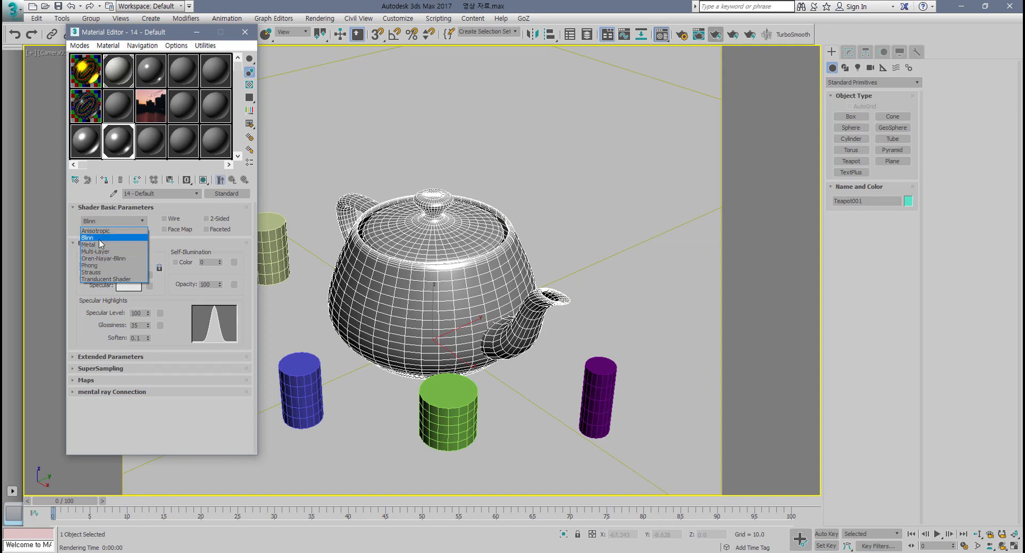
click(172, 310)
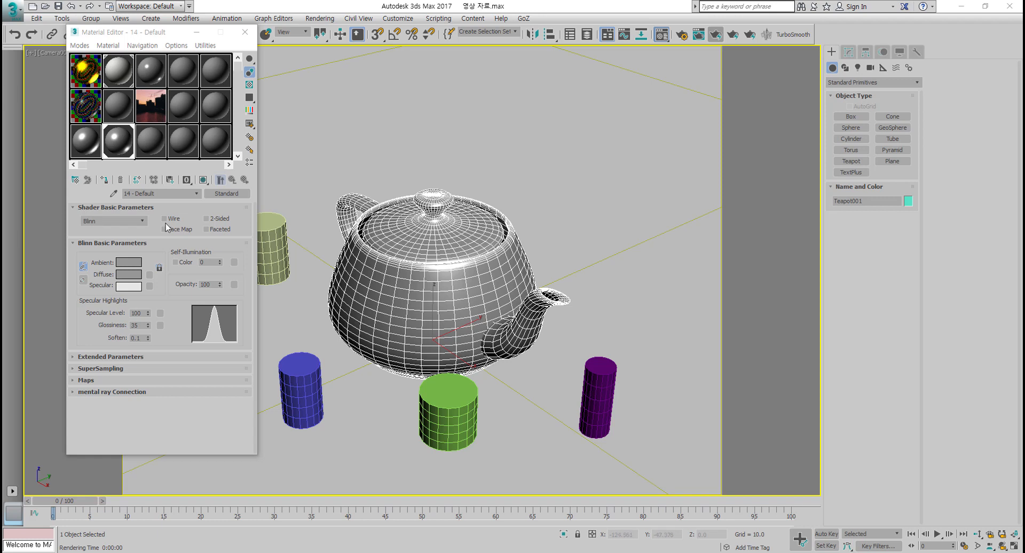
click(132, 222)
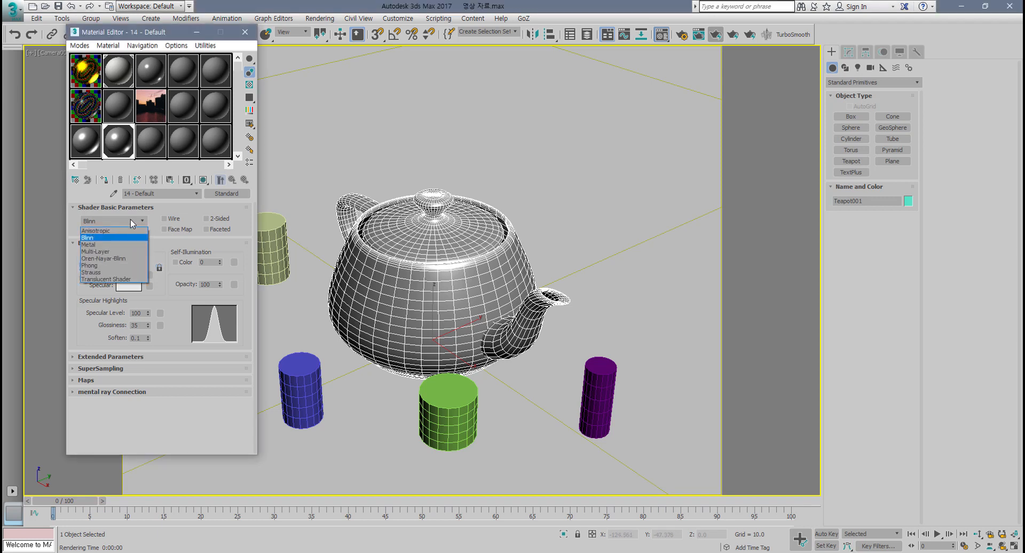
click(111, 272)
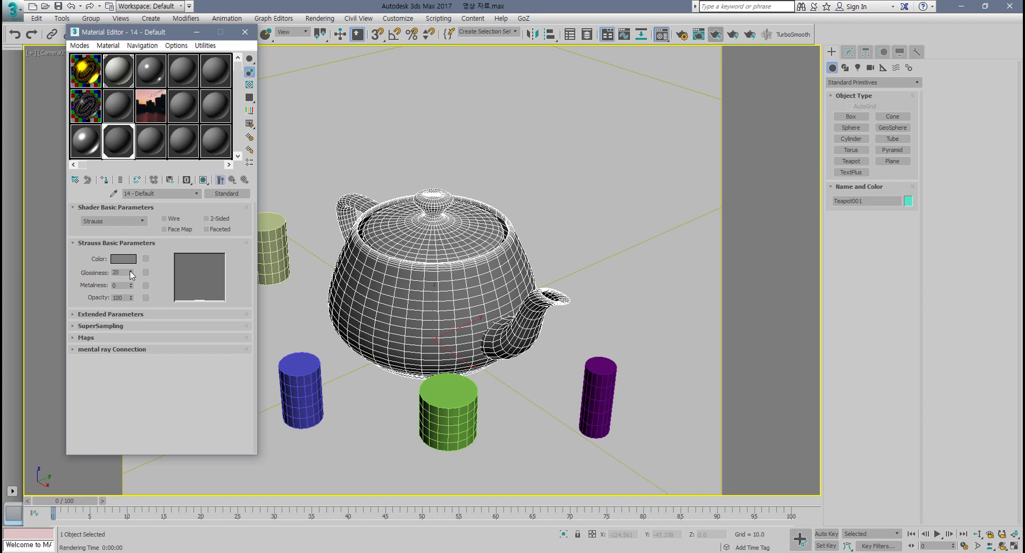
Step: Set the Strauss glossiness to 91 and metalness to 59
drag(130, 271, 132, 234)
drag(131, 291, 131, 286)
drag(130, 287, 138, 257)
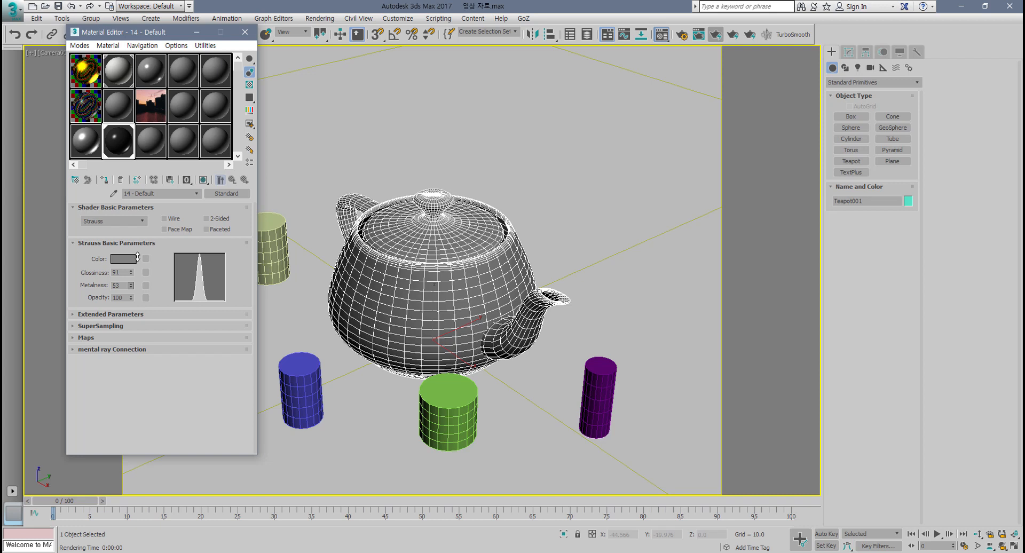
drag(137, 257, 131, 294)
mouse_move(132, 287)
mouse_down()
mouse_move(133, 276)
mouse_move(130, 309)
mouse_move(133, 275)
mouse_up()
Step: Open an enlarged preview of the Strauss material and lower its metalness to 36
double_click(120, 152)
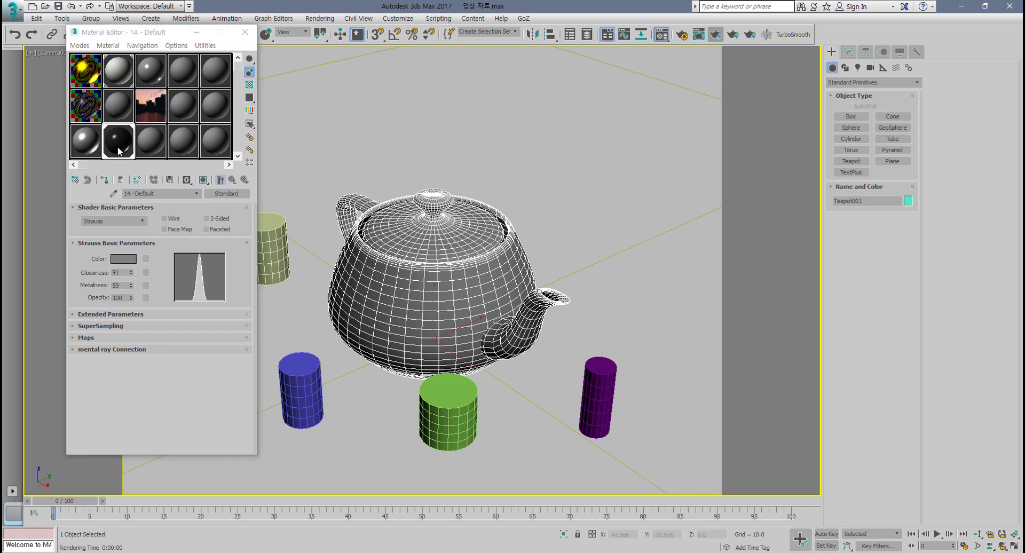
drag(314, 153, 378, 147)
mouse_move(131, 286)
mouse_down()
mouse_move(132, 267)
mouse_move(136, 312)
mouse_move(134, 289)
mouse_up()
click(427, 141)
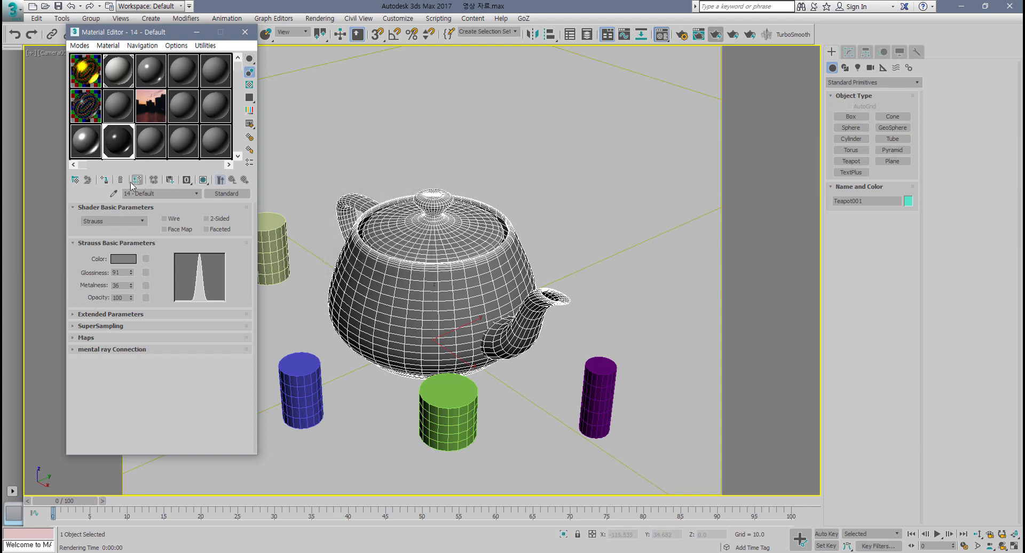
Step: Assign the Strauss material to the selected teapot and render the scene
click(105, 180)
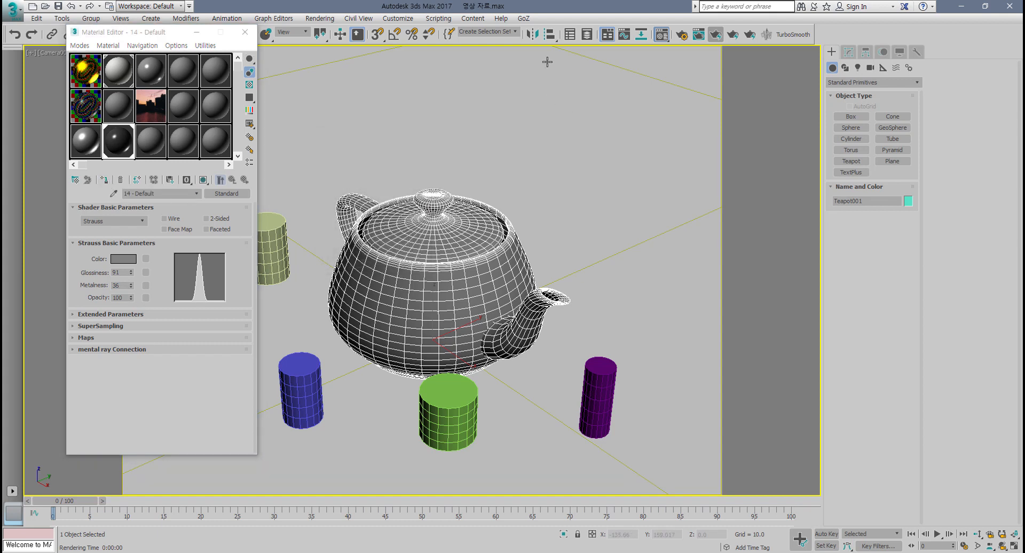
click(715, 35)
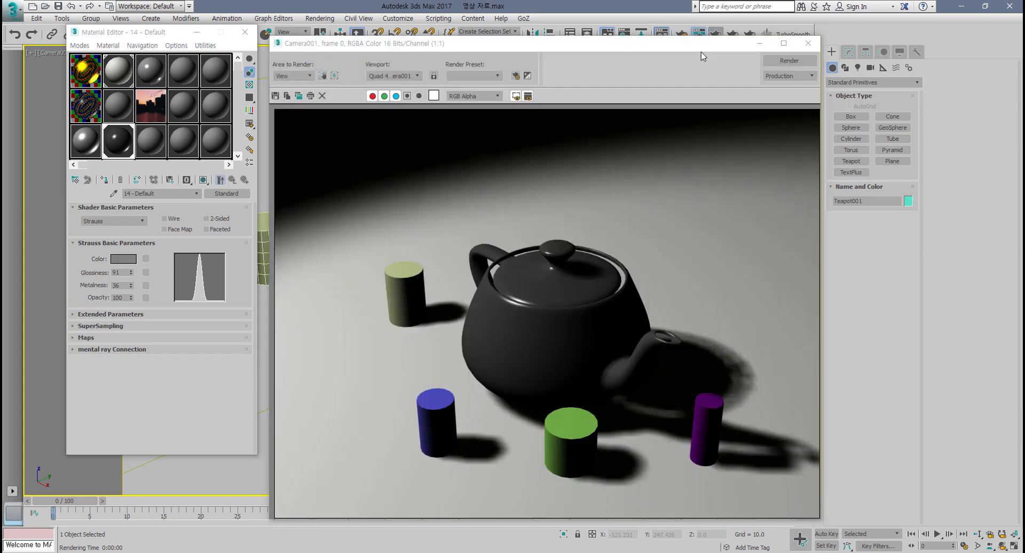
Step: Enable 2-Sided on the Strauss material and render again
click(207, 218)
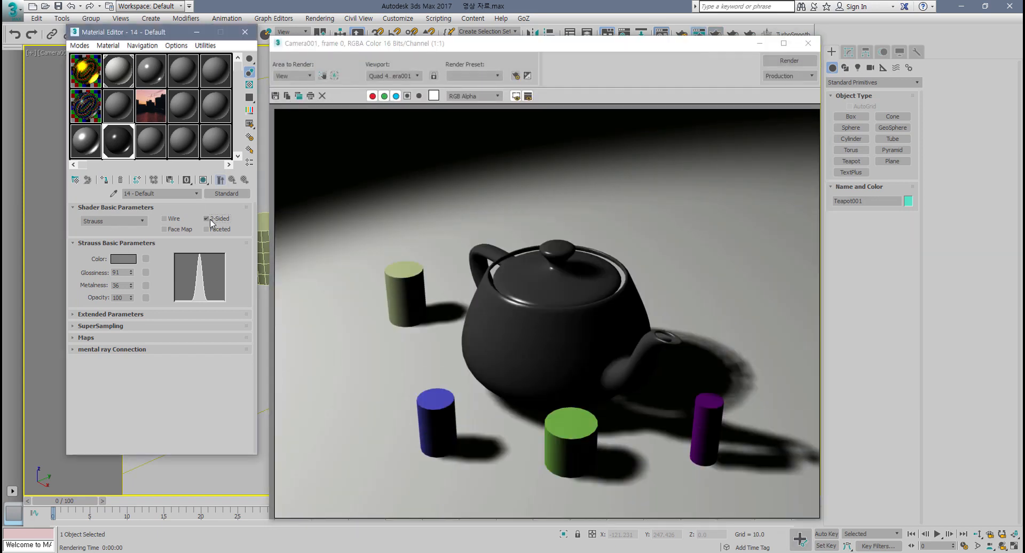
click(790, 61)
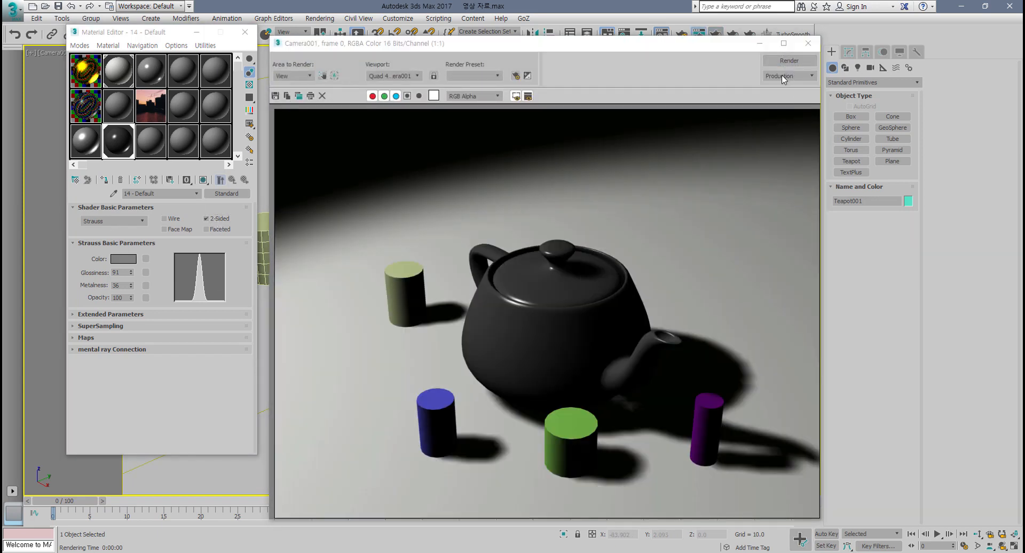
Step: Set the Strauss color to yellow, RGB 253, 219, 81, and render the scene
click(124, 259)
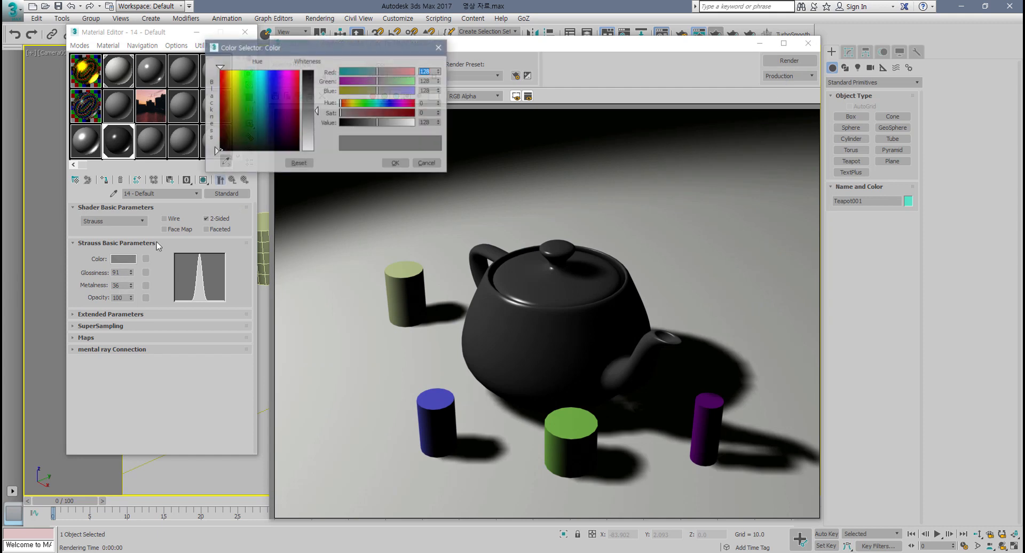
drag(240, 74, 230, 70)
drag(317, 109, 316, 91)
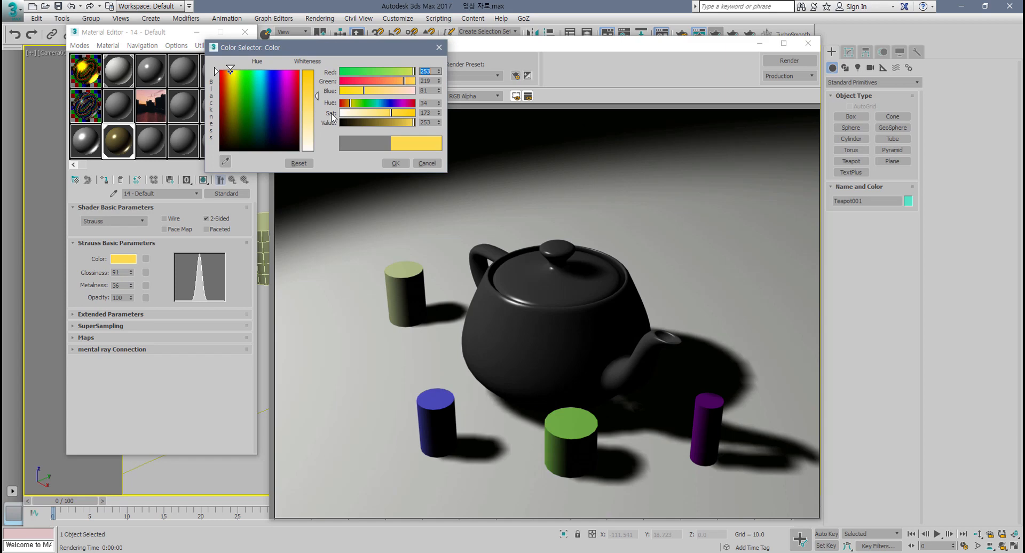
click(396, 163)
click(796, 63)
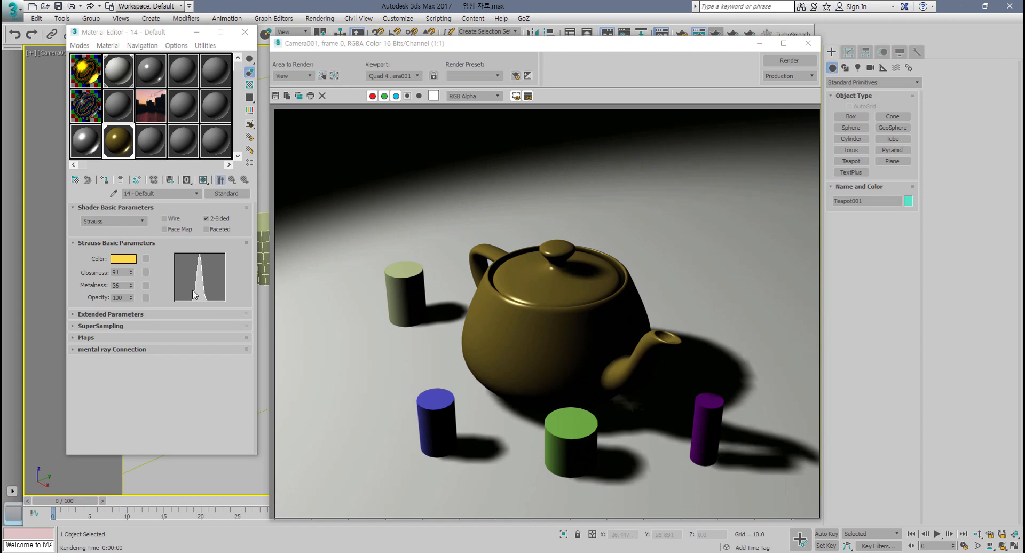
Step: Select the next empty sample slot and change its shader to Metal
click(151, 152)
click(125, 221)
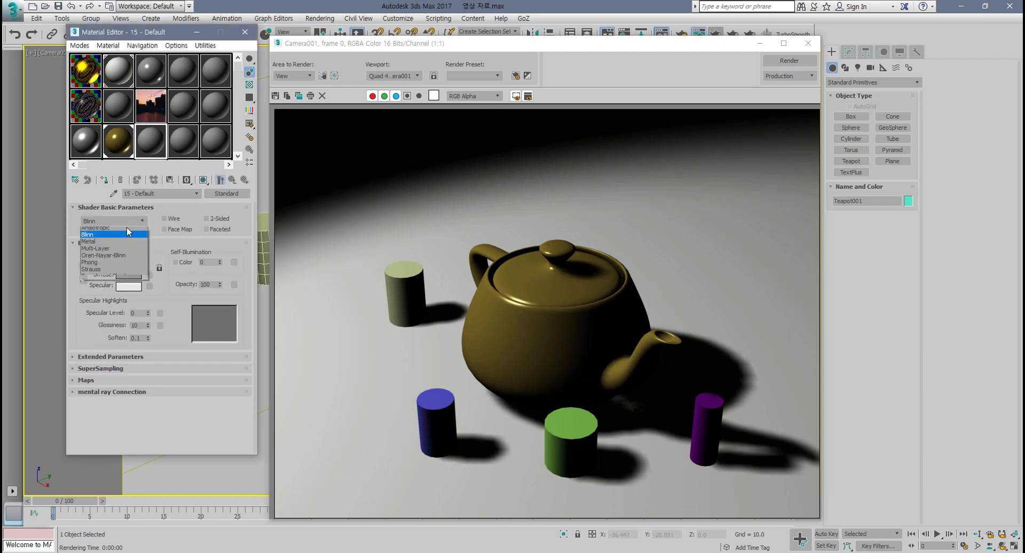
click(111, 245)
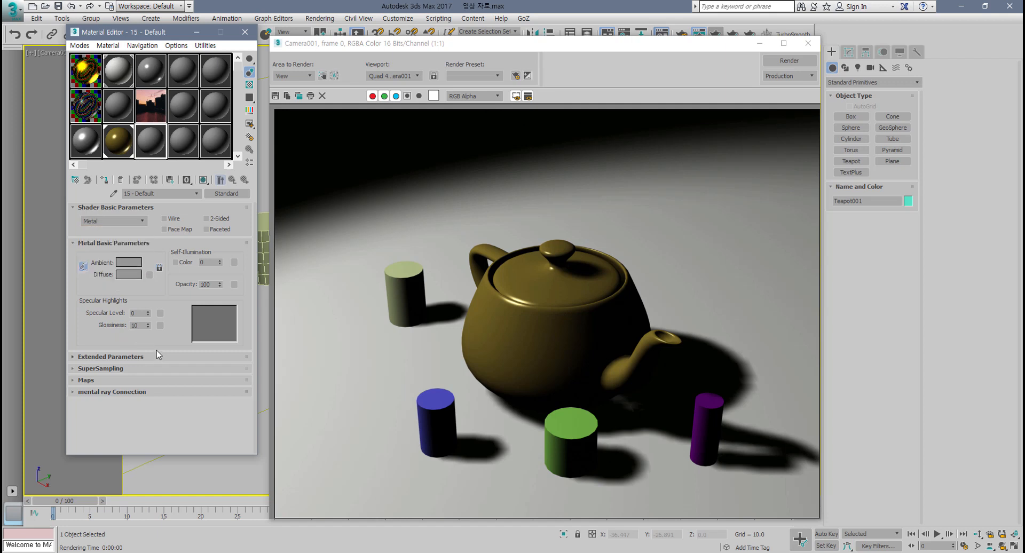
Step: Set the Metal material's specular level to 132 and glossiness to 73
drag(149, 312, 149, 260)
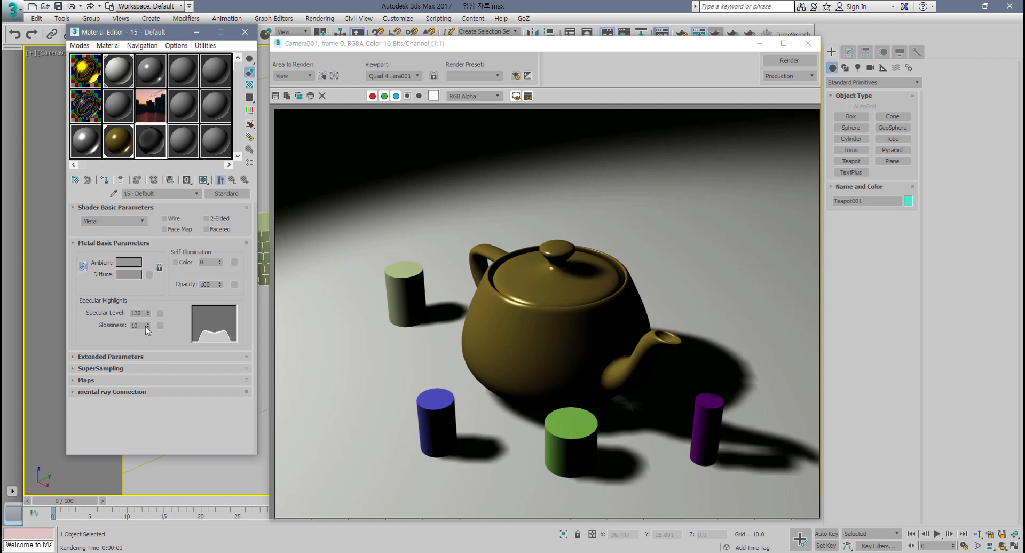
drag(149, 327, 149, 291)
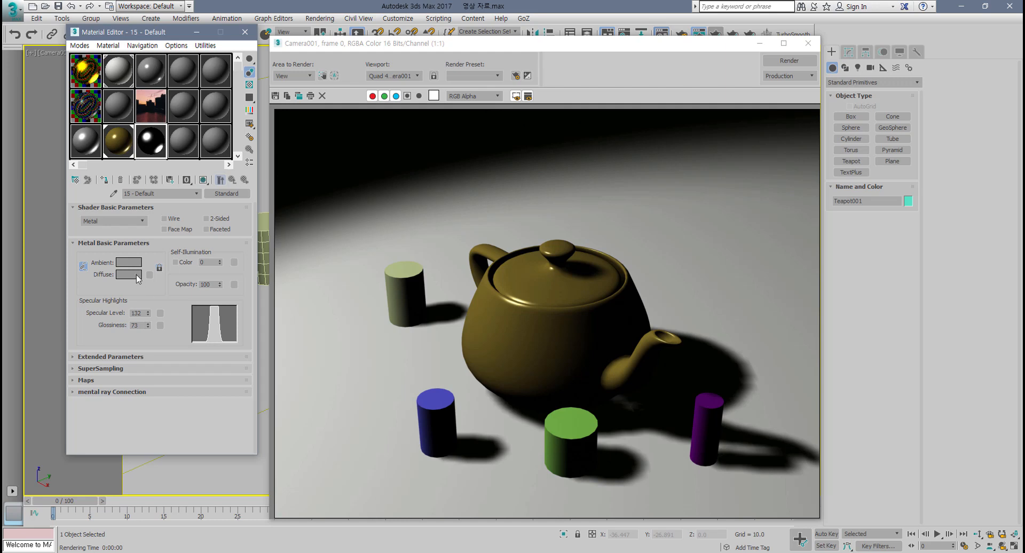
Step: Set the Metal material's diffuse color to yellow, RGB 253, 236, 96
click(134, 275)
drag(235, 77, 230, 70)
drag(309, 106, 311, 101)
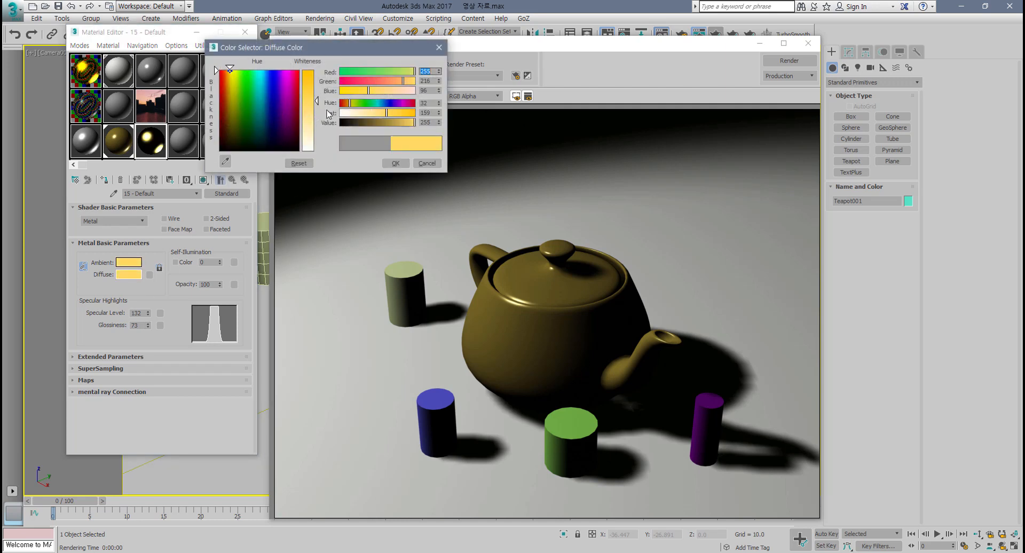
click(396, 163)
Step: Open enlarged previews of the Strauss and Metal materials and arrange them side by side
click(156, 142)
double_click(157, 141)
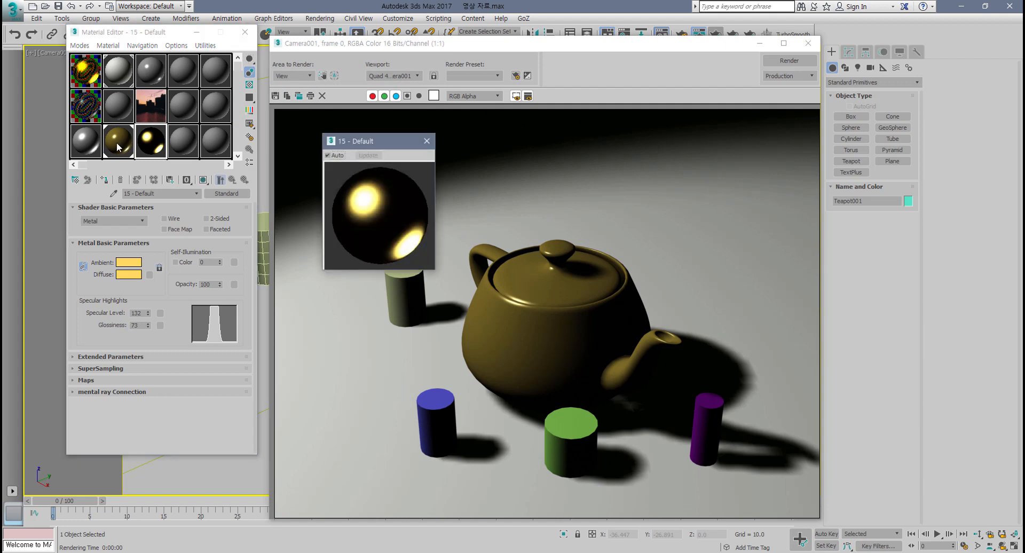
double_click(118, 141)
drag(457, 156, 337, 55)
drag(388, 147, 448, 60)
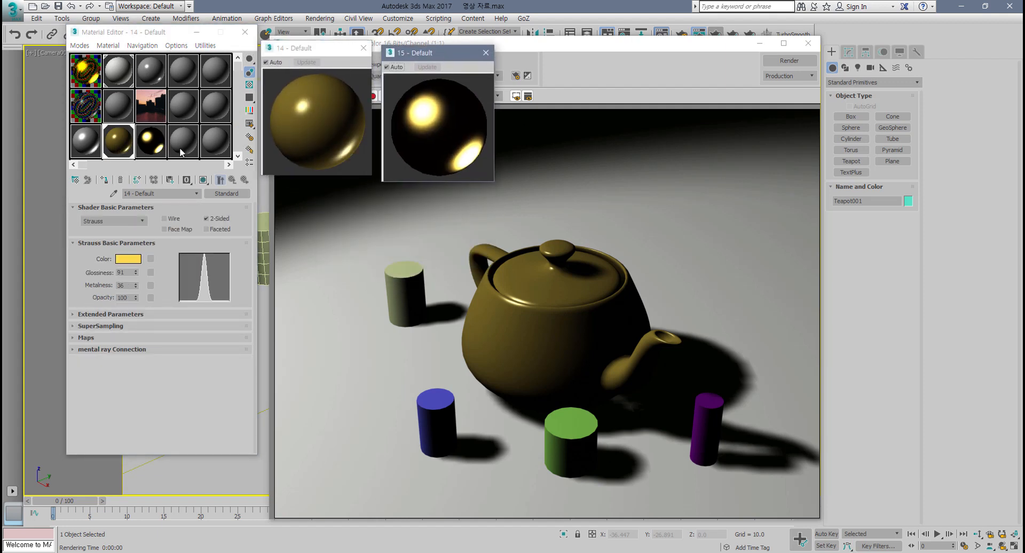
Step: Switch between the two materials and nudge the Strauss glossiness to 88 and metalness to 37
click(127, 149)
click(157, 144)
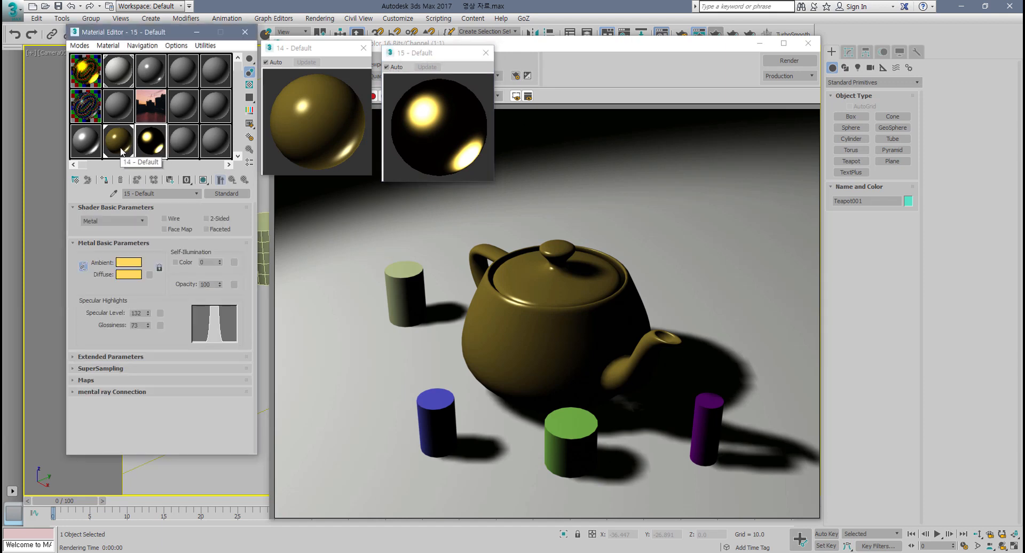
click(126, 150)
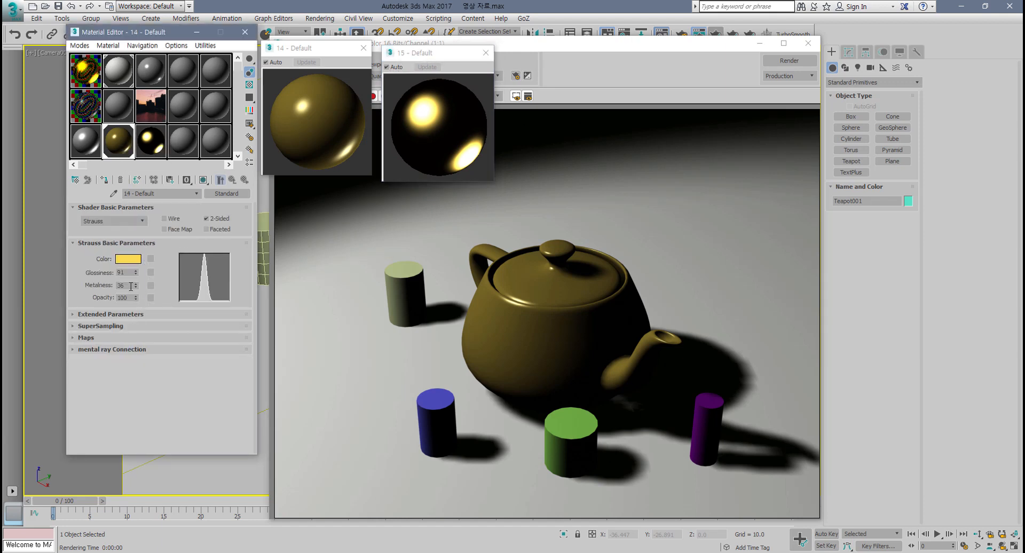
drag(137, 271, 137, 273)
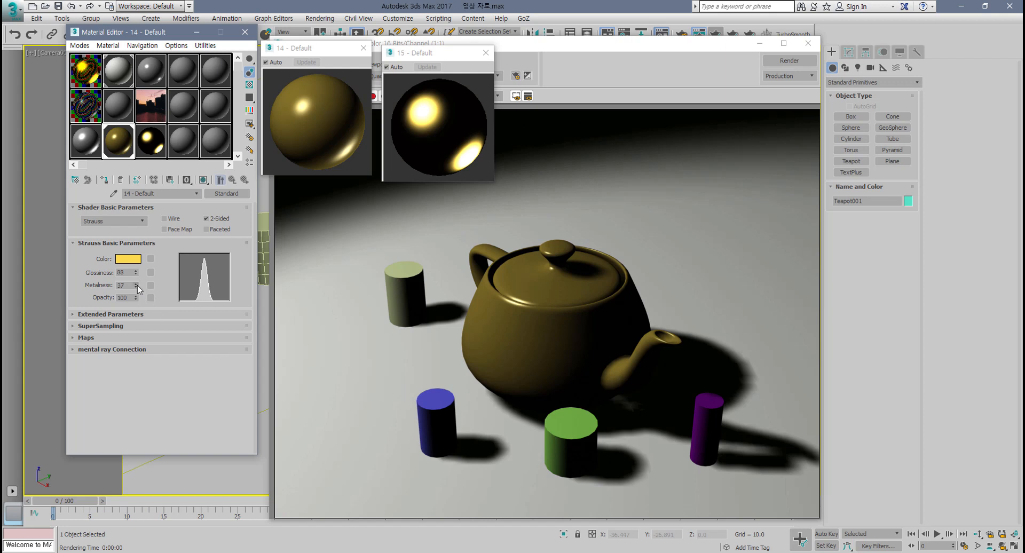
Step: Raise the Strauss material's metalness to 66 and render the camera view
drag(136, 285, 154, 270)
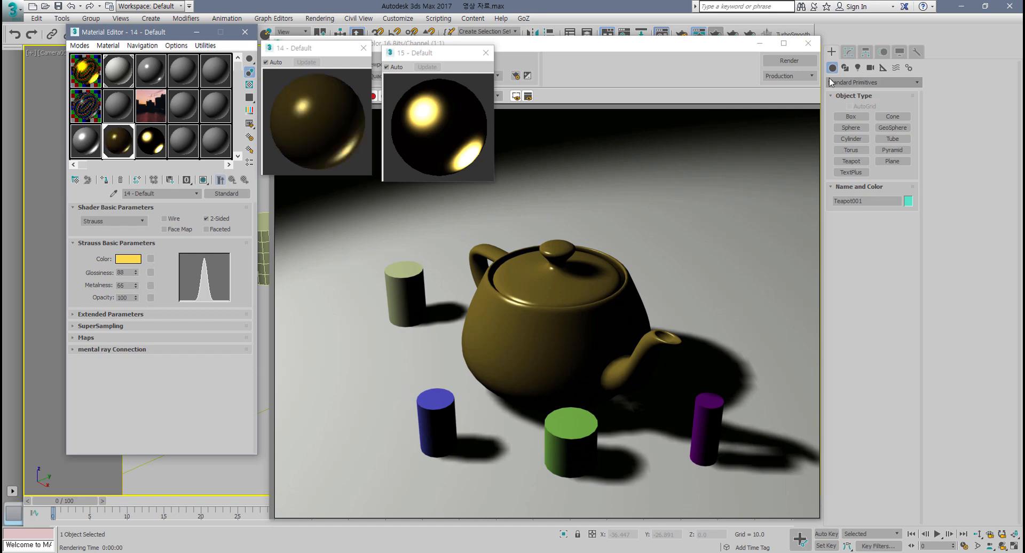
click(777, 62)
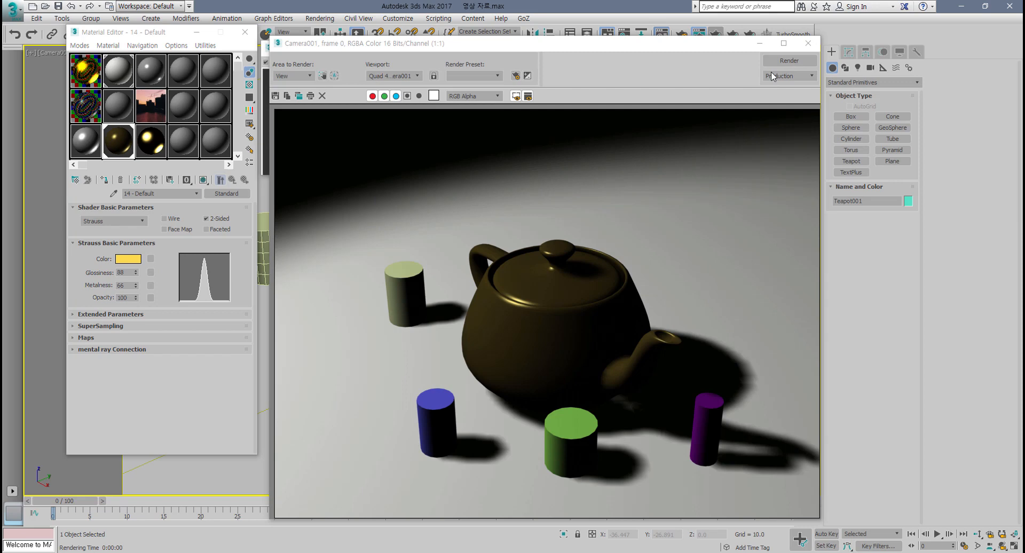
click(808, 43)
Step: Select the Metal material and render the camera view again for comparison
click(151, 142)
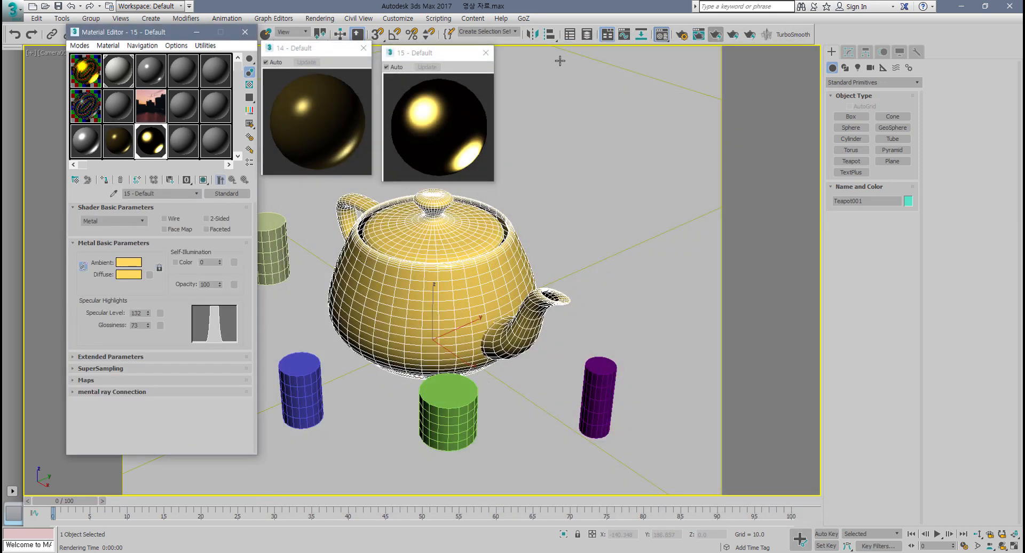
click(751, 37)
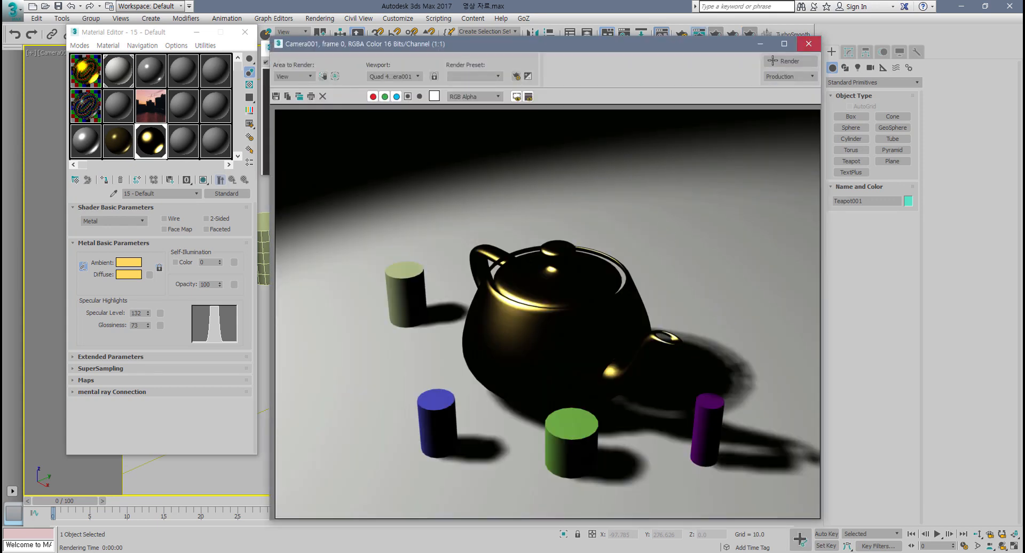
click(809, 43)
Step: Close both enlarged material previews and browse the list of shader types
click(486, 52)
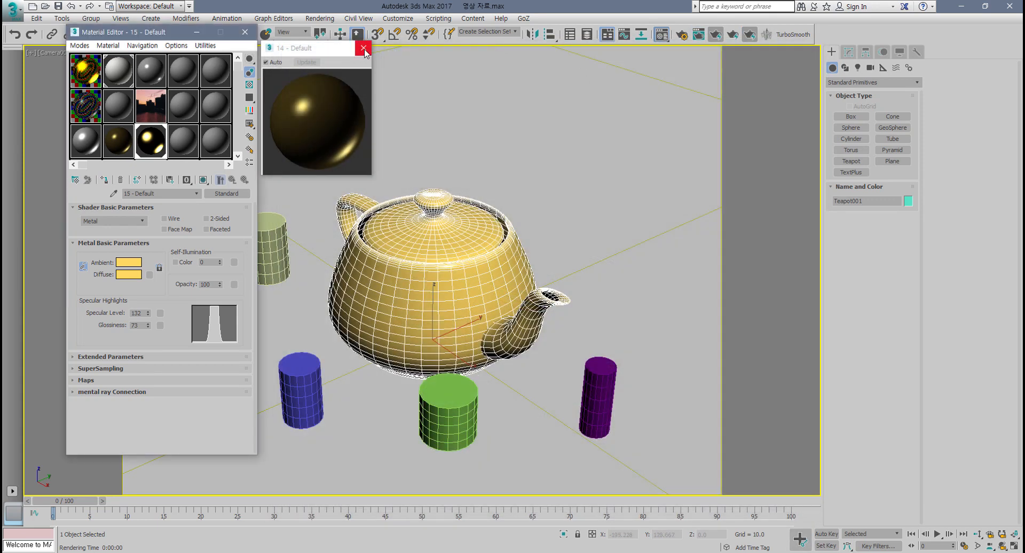
click(363, 48)
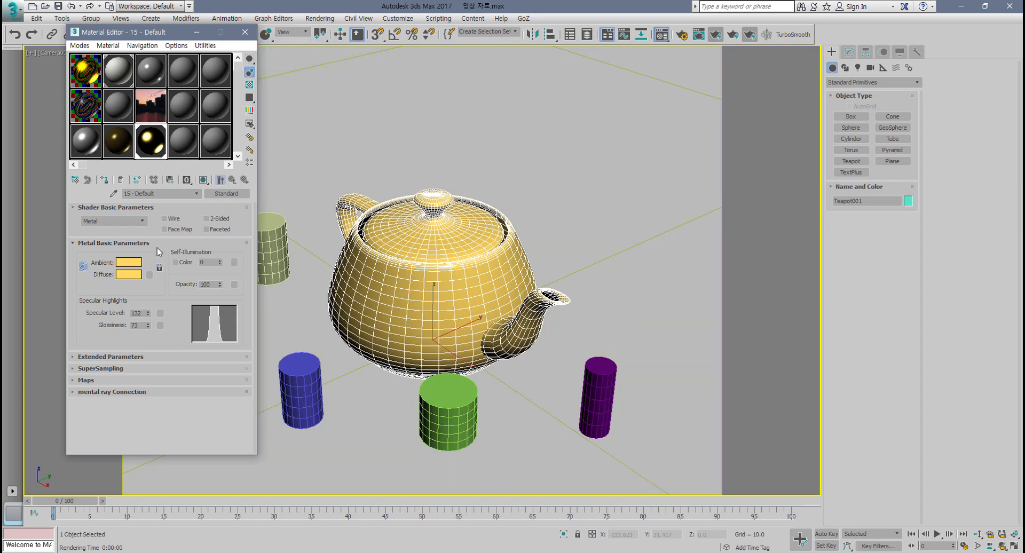
click(144, 222)
click(144, 222)
click(144, 221)
click(143, 220)
click(143, 220)
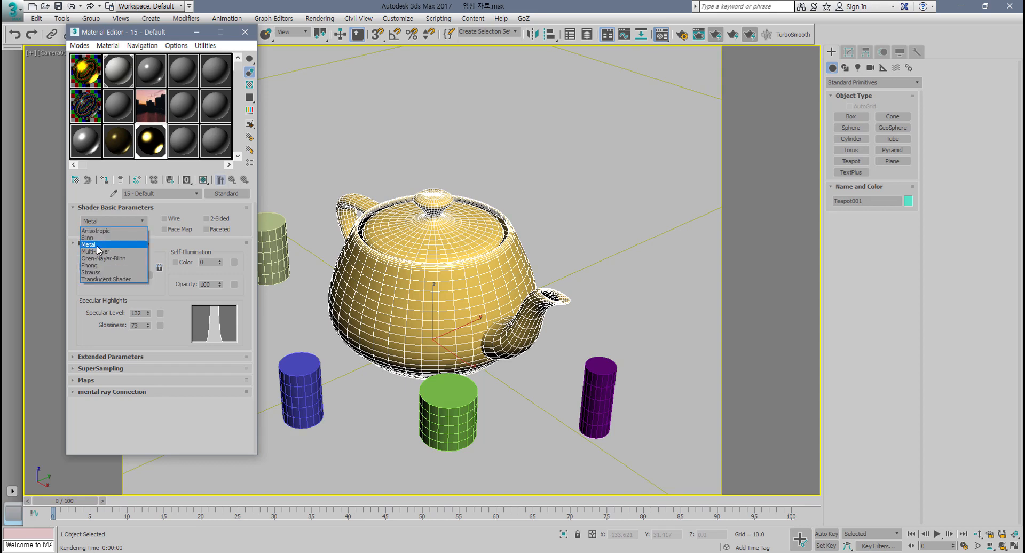
click(98, 245)
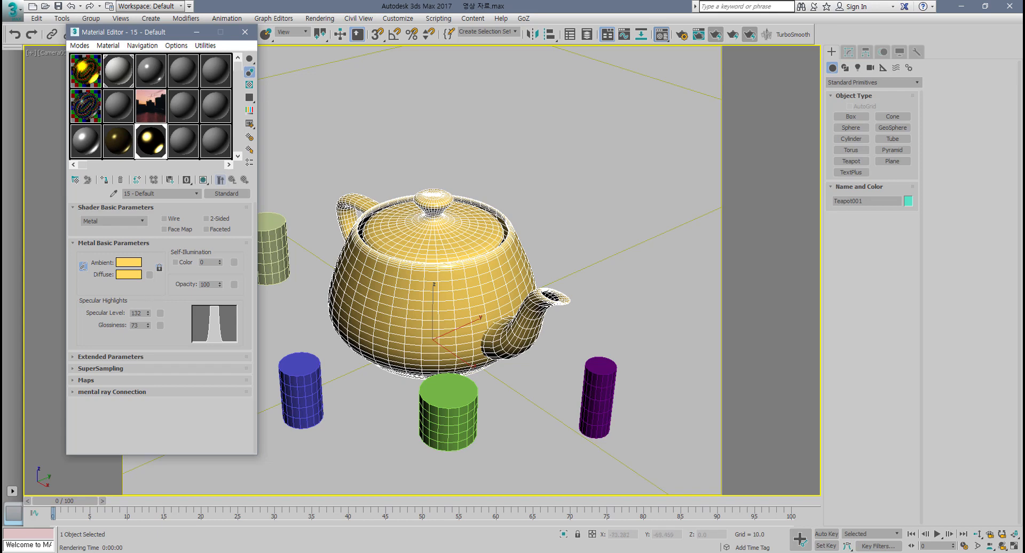
Step: Select an unused material slot and switch its shader to Translucent Shader
click(191, 145)
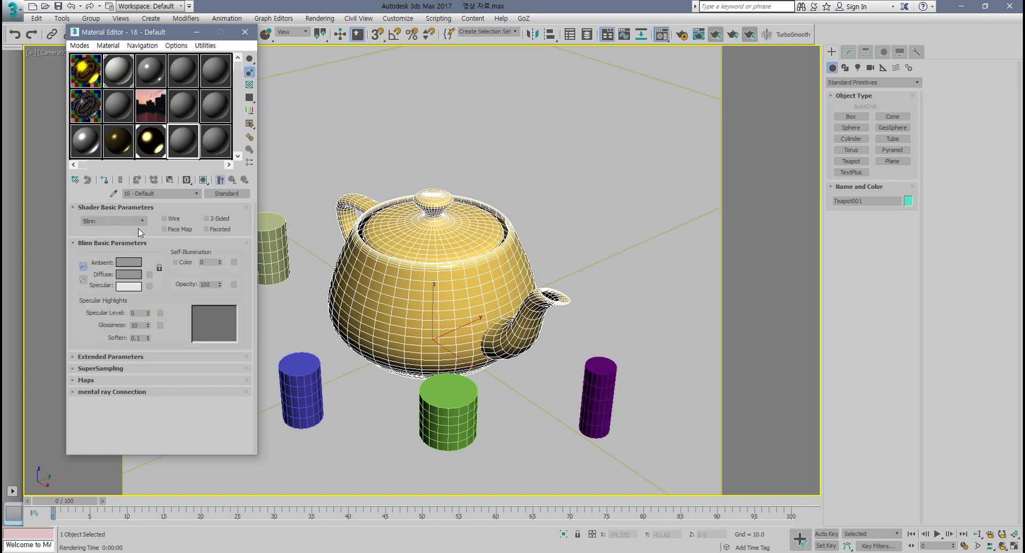
click(140, 221)
click(117, 279)
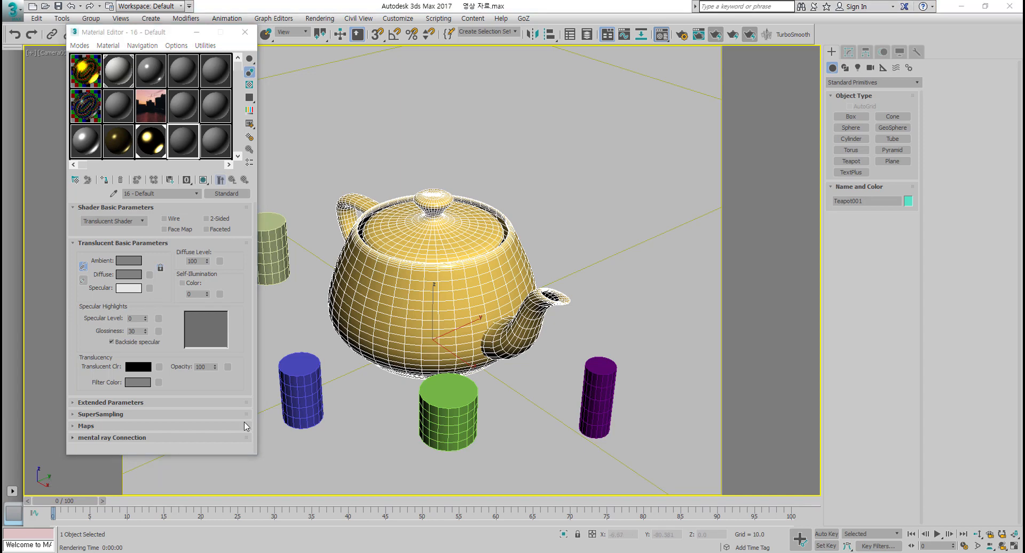
Step: Set the translucent material's translucent color to bright green, RGB 150, 255, 0
click(182, 148)
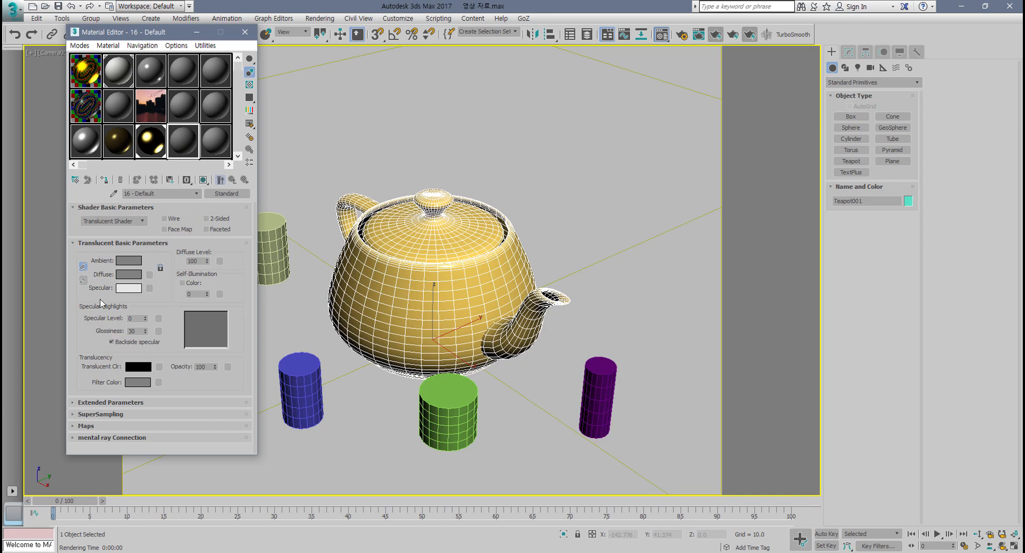
click(137, 367)
drag(243, 78, 238, 68)
click(395, 162)
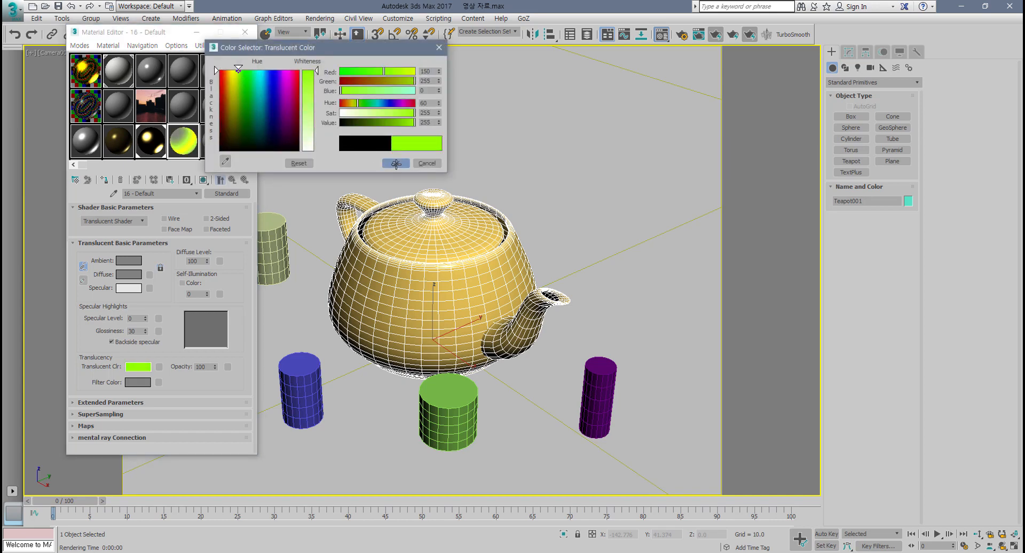
Step: Open an enlarged preview of the translucent material and move it beside the editor
double_click(192, 148)
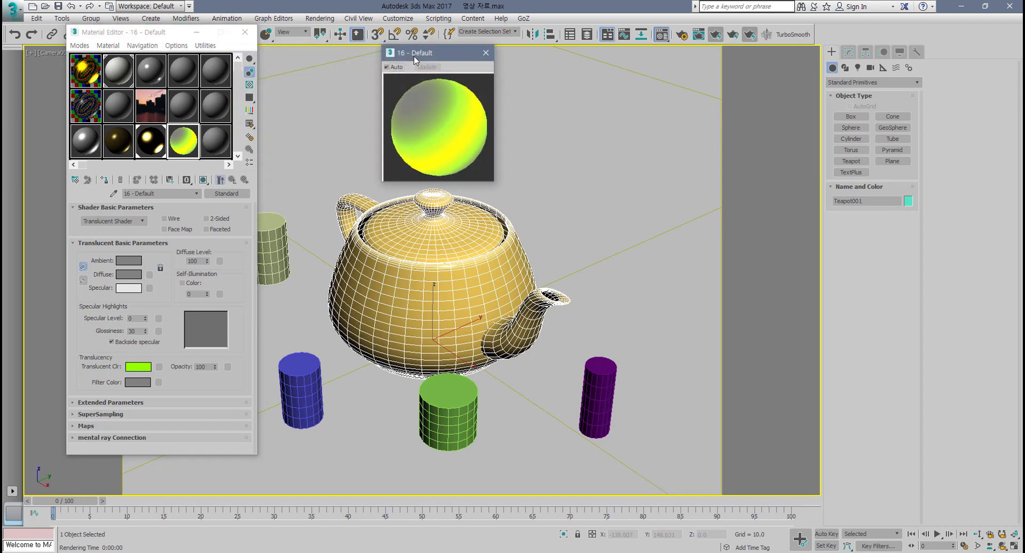
drag(414, 56, 360, 123)
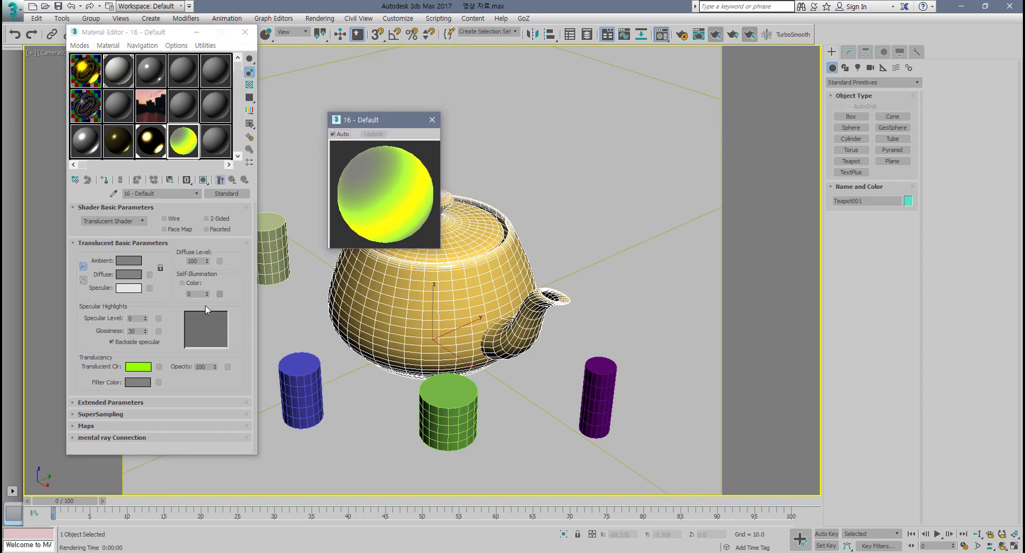
Step: Set the translucent material's filter color to green using the color selector
click(139, 382)
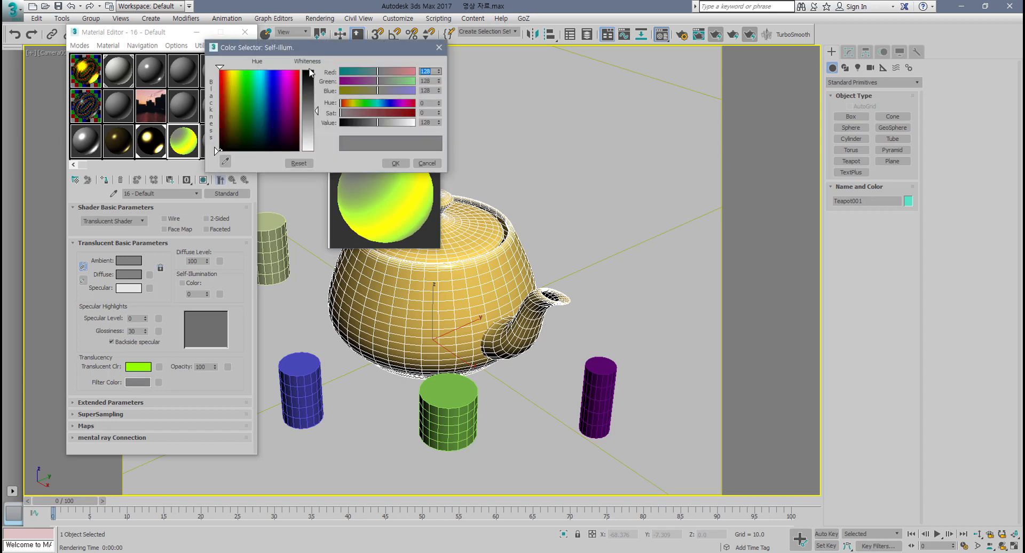
drag(307, 49, 312, 211)
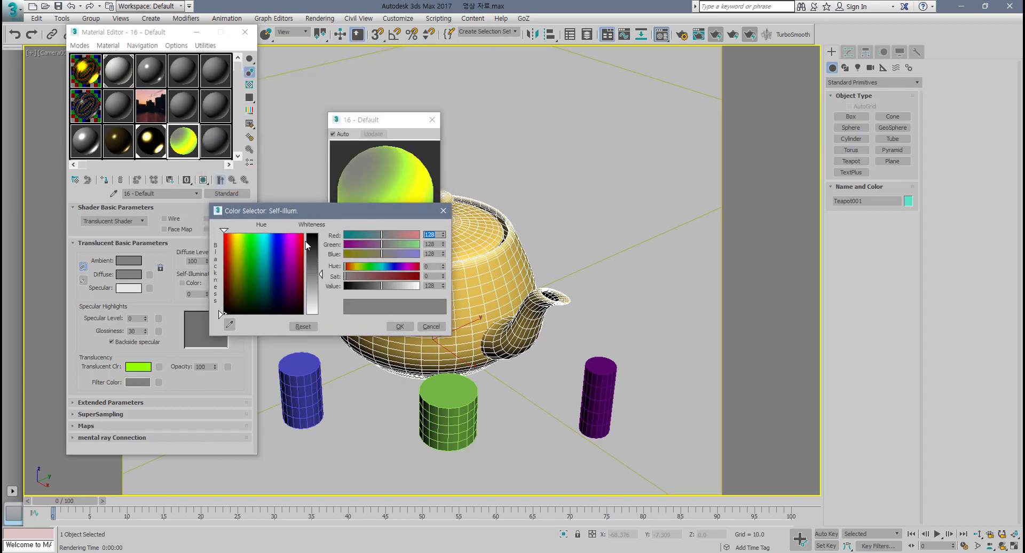
click(234, 238)
drag(321, 274, 324, 267)
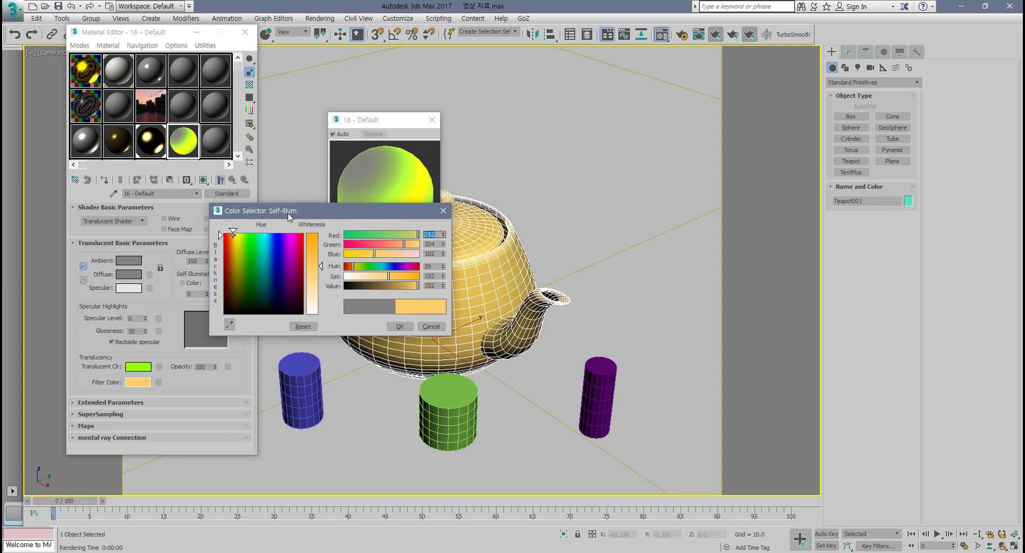
mouse_move(289, 217)
mouse_down()
mouse_move(302, 277)
mouse_move(259, 295)
mouse_move(260, 310)
mouse_up()
click(250, 295)
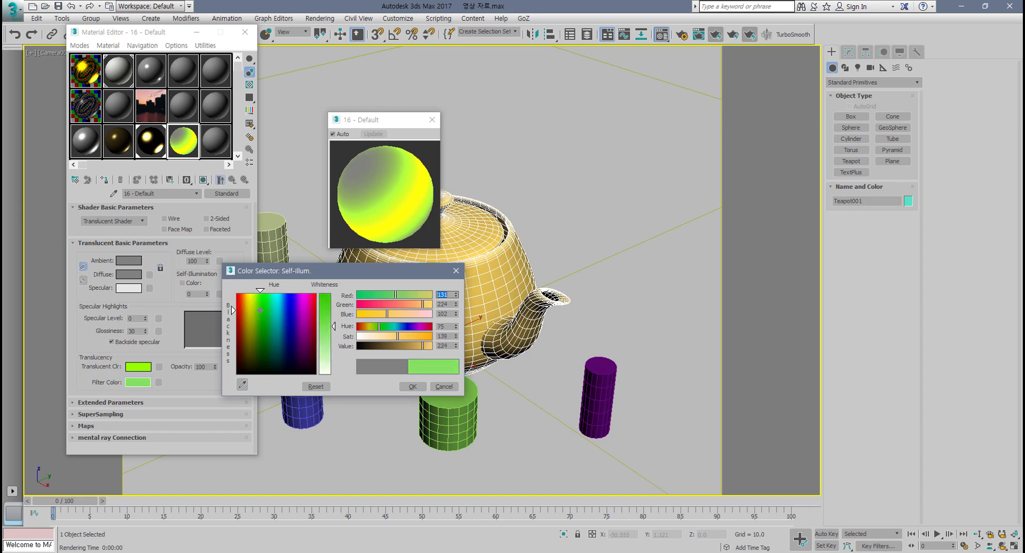
drag(334, 328, 335, 309)
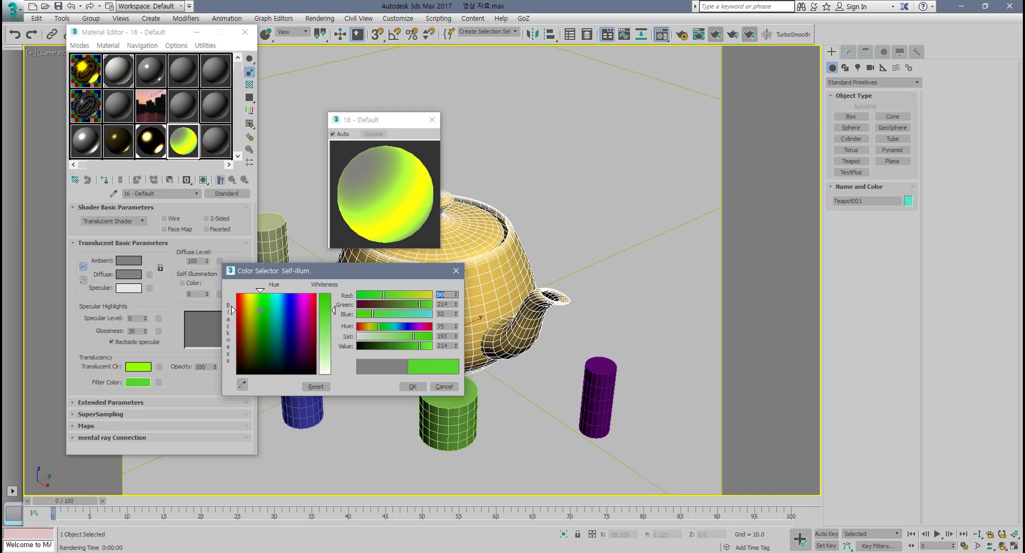
click(413, 386)
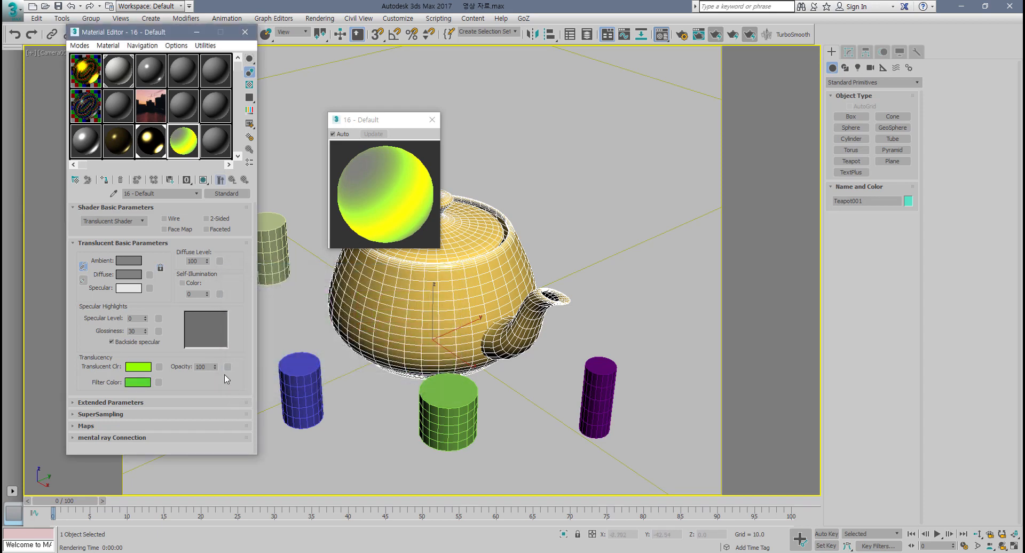
Step: Lower the material's opacity to 51 and turn on the checkered background in the sample preview
drag(216, 369, 216, 380)
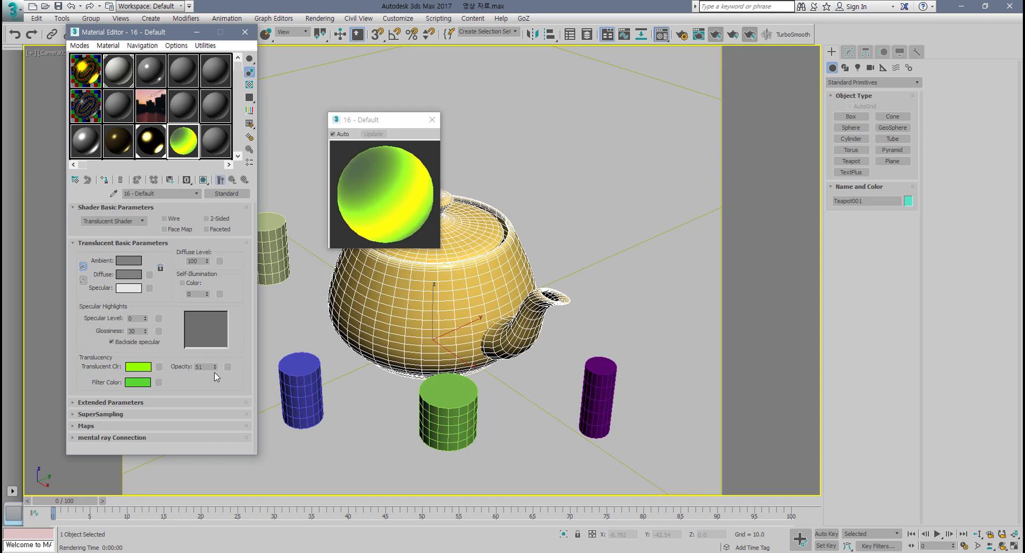
click(249, 84)
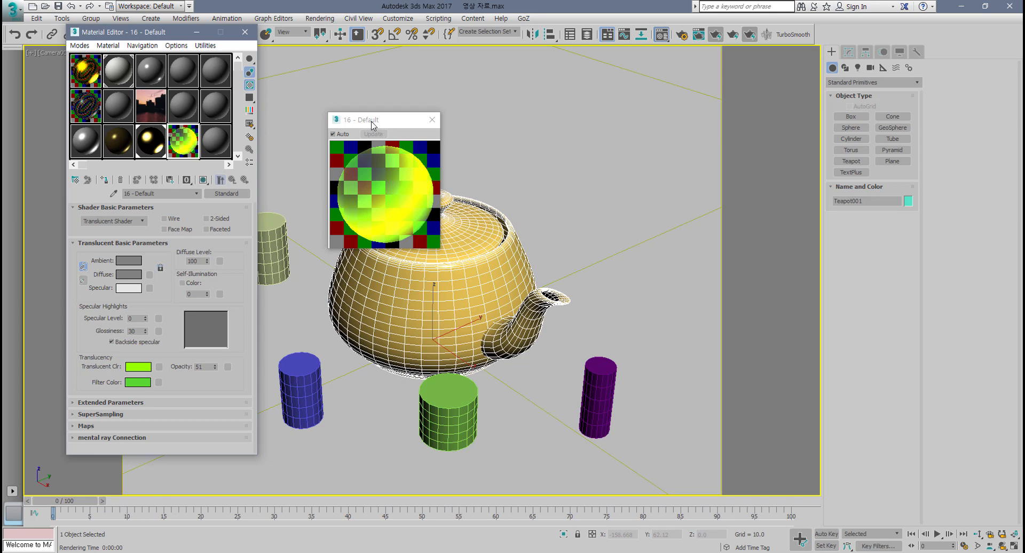
drag(374, 119, 336, 160)
Step: Set the opacity to 100 and raise the specular level to 94
mouse_move(216, 367)
mouse_down()
mouse_move(215, 381)
mouse_move(219, 273)
mouse_move(218, 381)
mouse_up()
drag(222, 326, 229, 282)
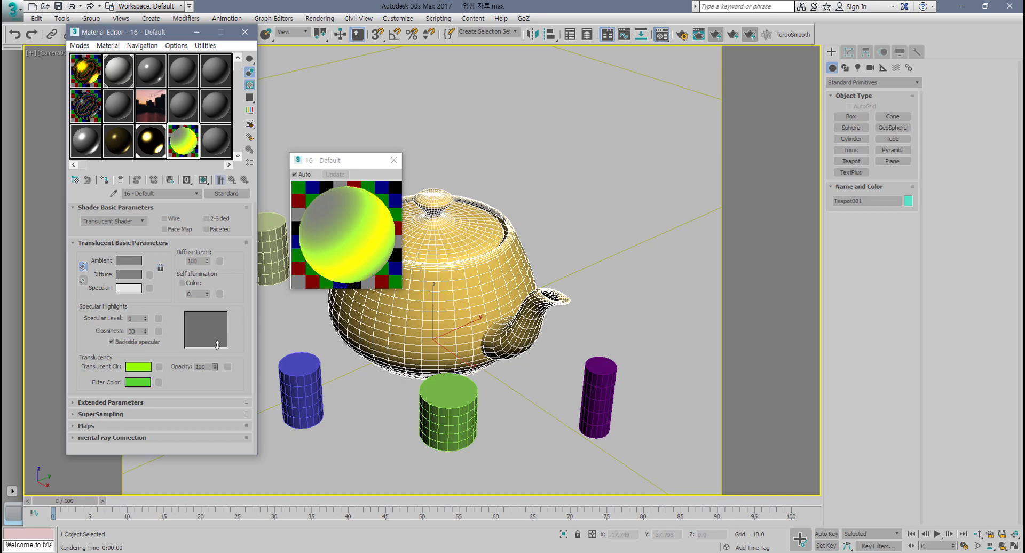
mouse_move(217, 345)
mouse_down()
mouse_move(217, 388)
mouse_move(221, 344)
mouse_up()
drag(146, 319, 145, 267)
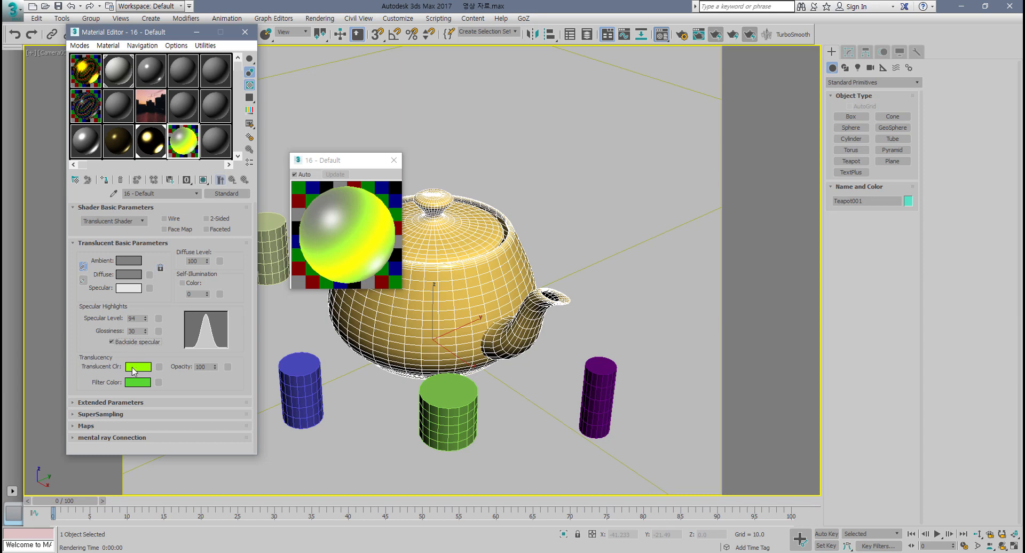
Step: Set the diffuse color to green, RGB 90, 233, 34
click(140, 275)
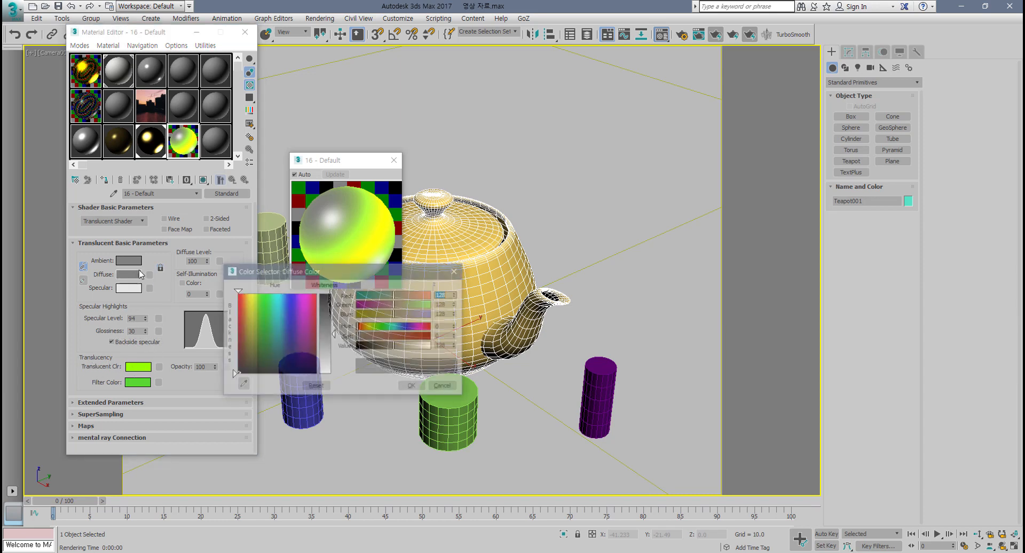
click(252, 293)
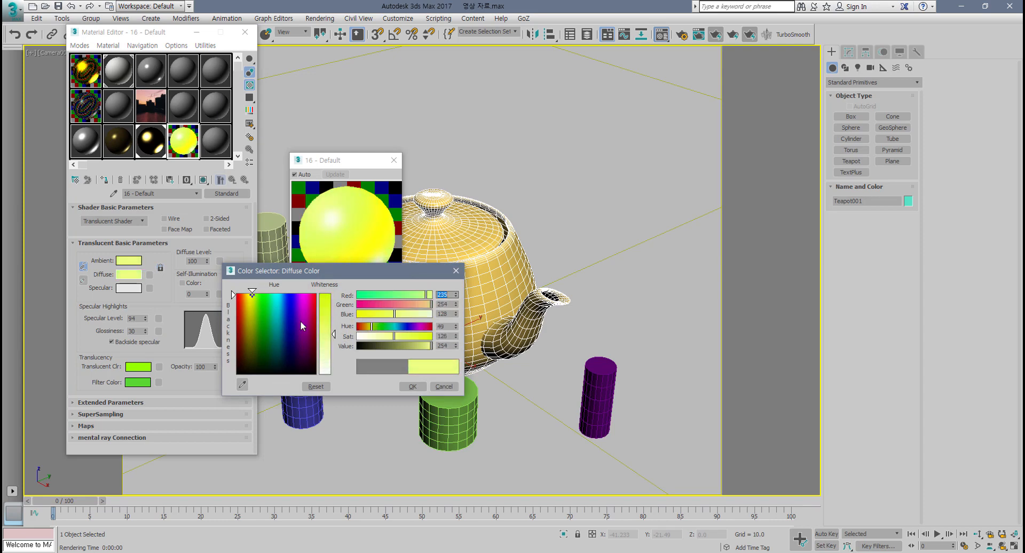
drag(299, 274, 329, 43)
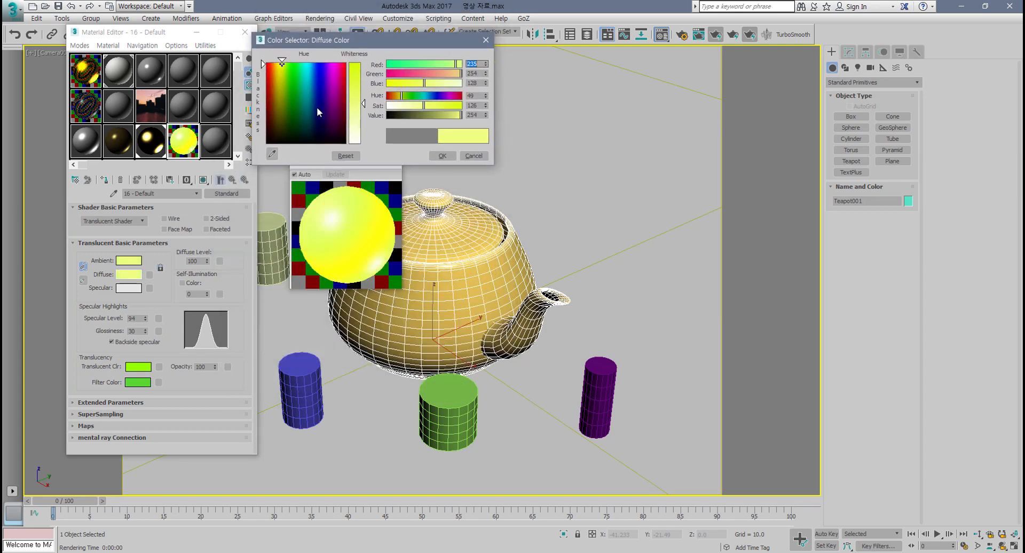
mouse_move(287, 69)
mouse_down()
mouse_move(290, 85)
mouse_move(304, 68)
mouse_move(285, 71)
mouse_move(292, 110)
mouse_move(289, 62)
mouse_up()
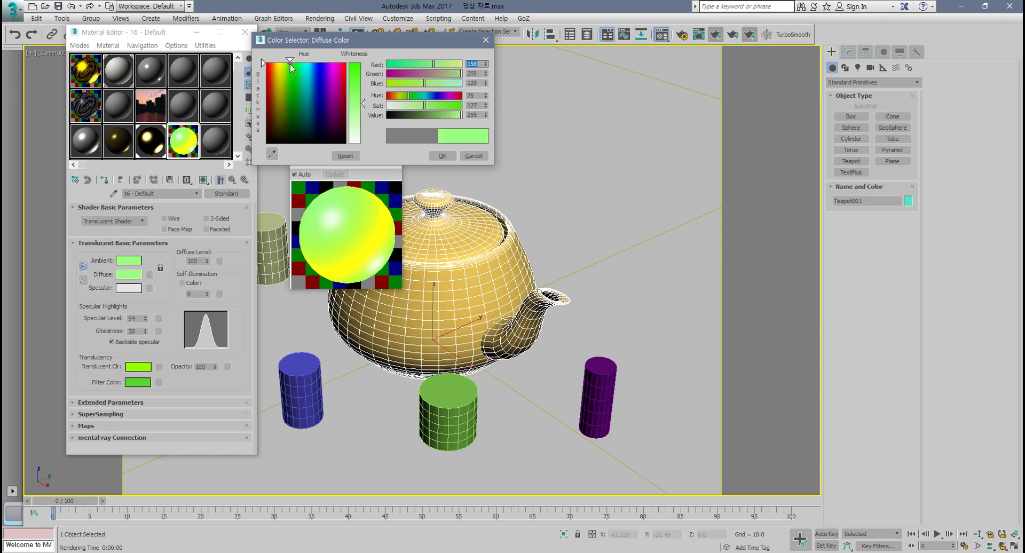
drag(358, 103, 357, 87)
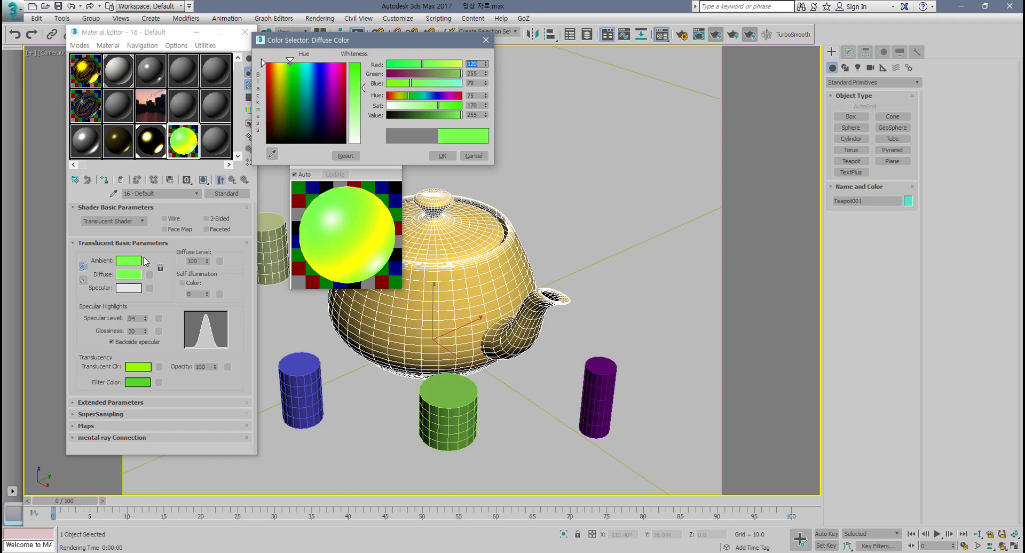
click(289, 71)
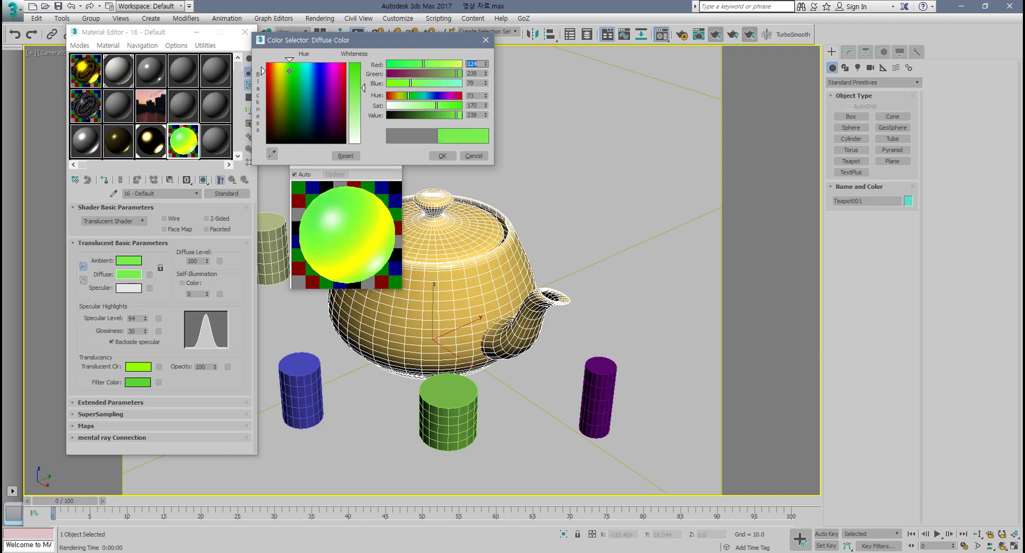
drag(355, 85, 354, 73)
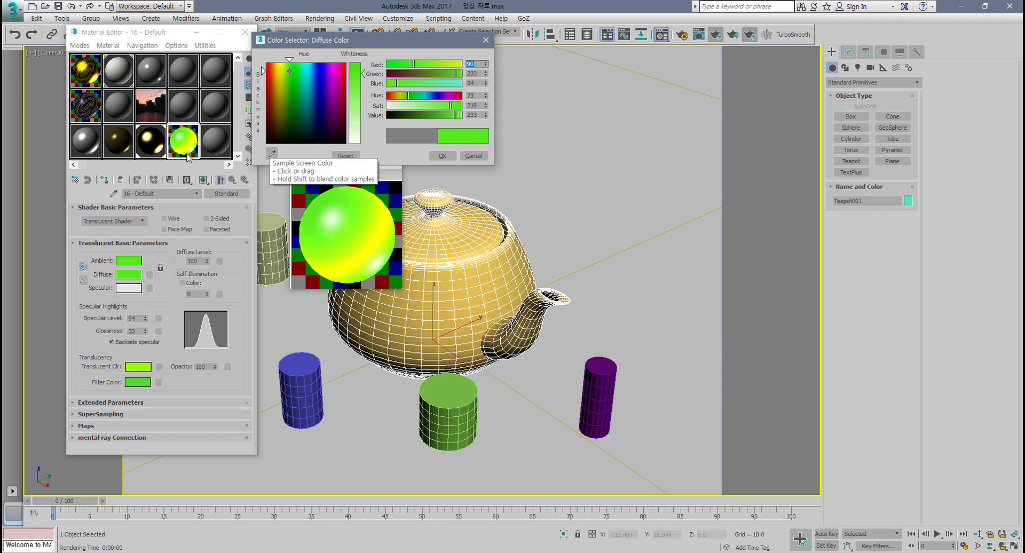
Step: Copy the diffuse color onto the translucent color and darken it to RGB 36, 93, 13
drag(129, 275, 135, 368)
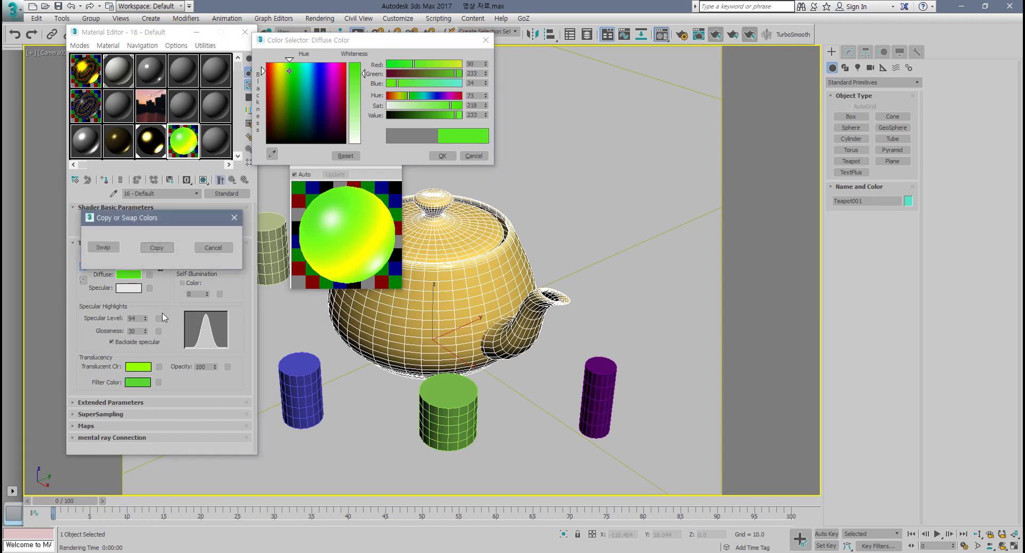
click(158, 249)
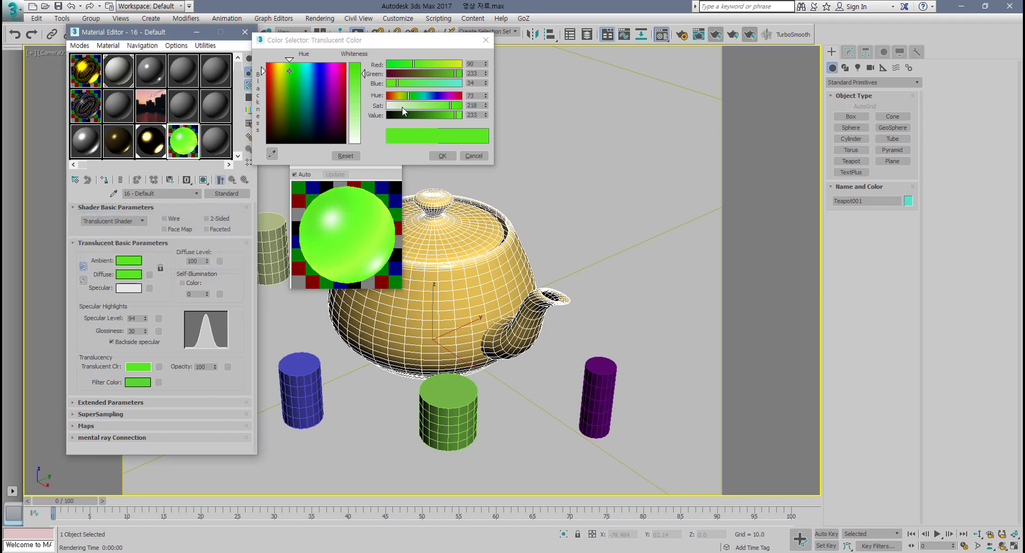
click(420, 116)
drag(420, 116, 419, 141)
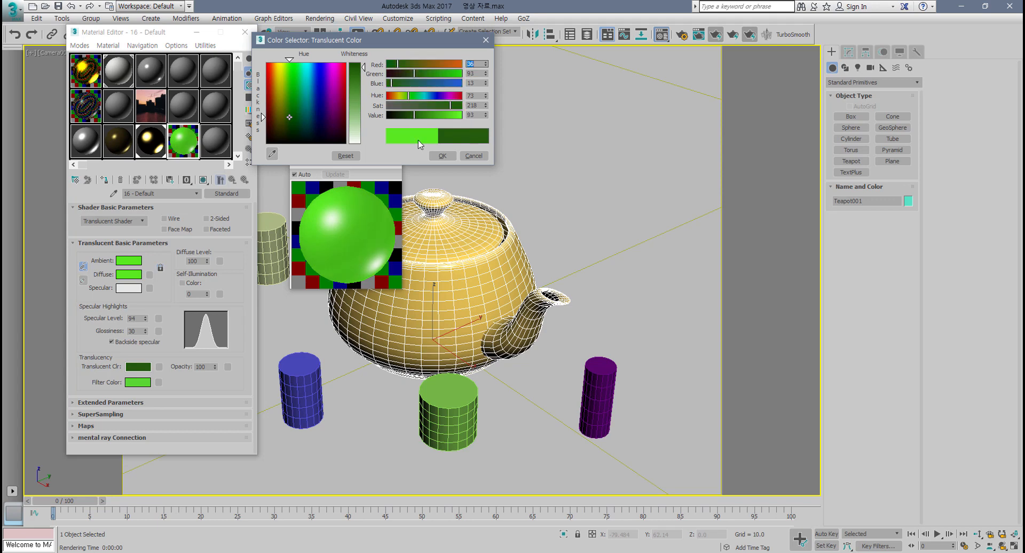
click(437, 158)
Step: Set the material's filter color to orange, RGB 255, 162, 0
right_click(143, 385)
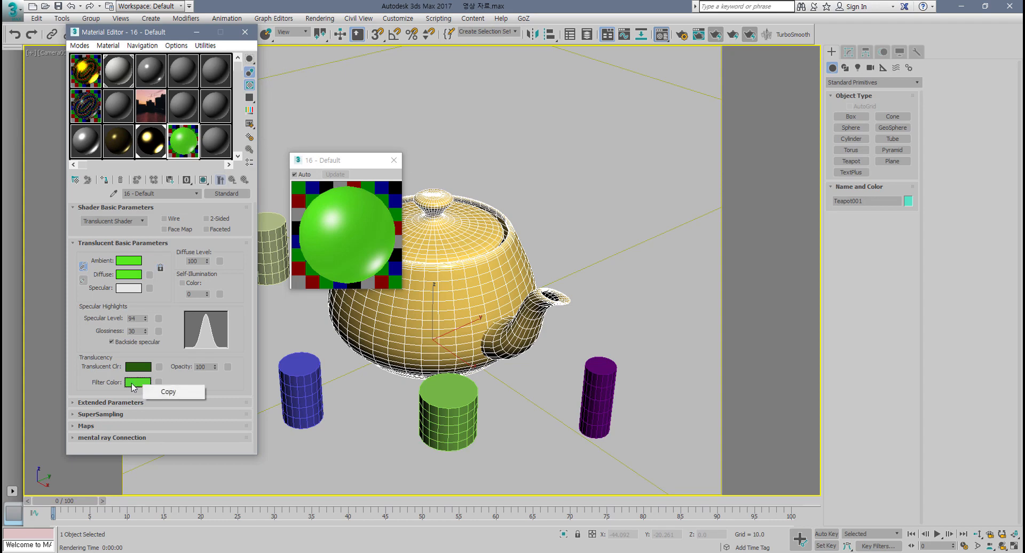
click(132, 383)
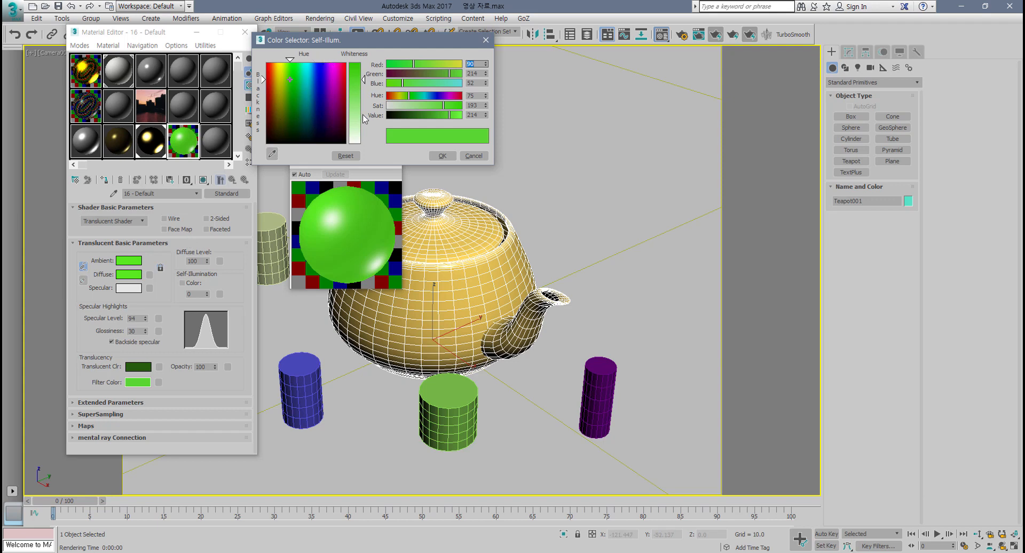
drag(364, 116, 363, 71)
click(327, 114)
click(307, 100)
click(315, 110)
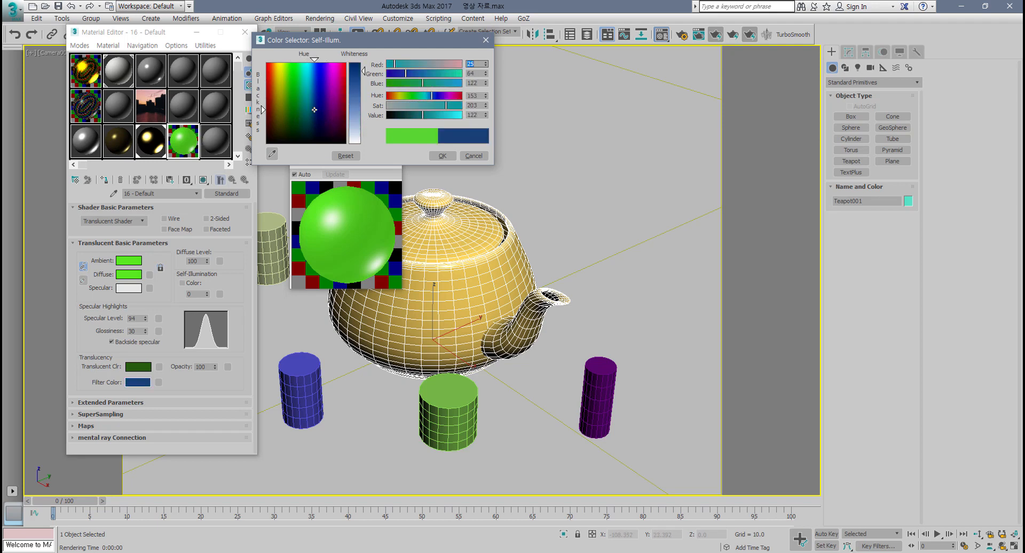
drag(314, 109, 275, 63)
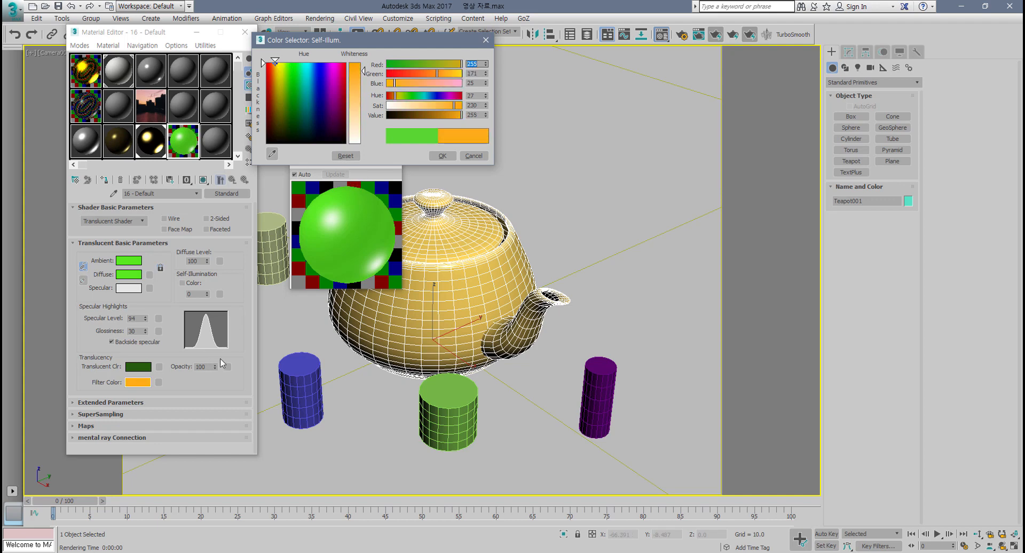
drag(216, 367, 220, 293)
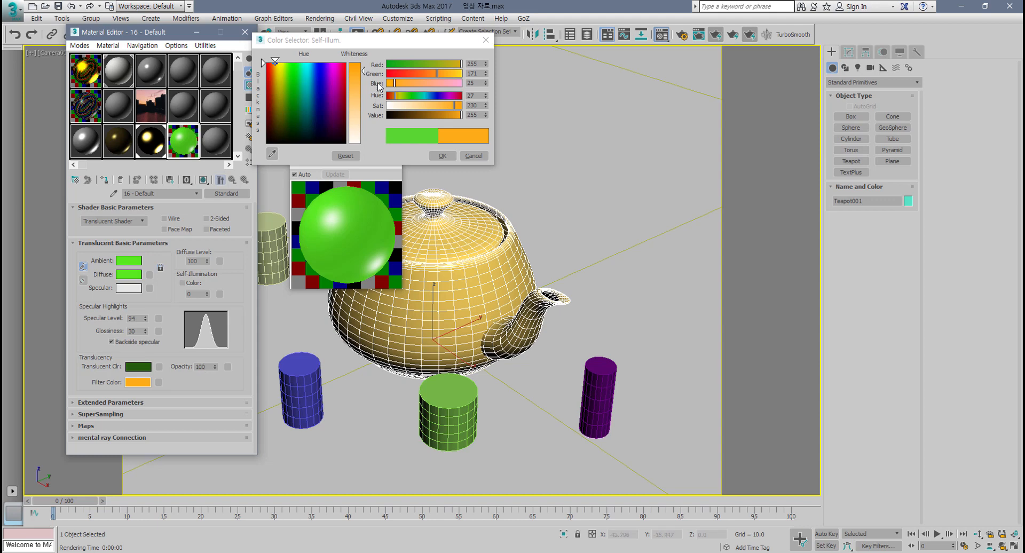
drag(363, 72, 364, 62)
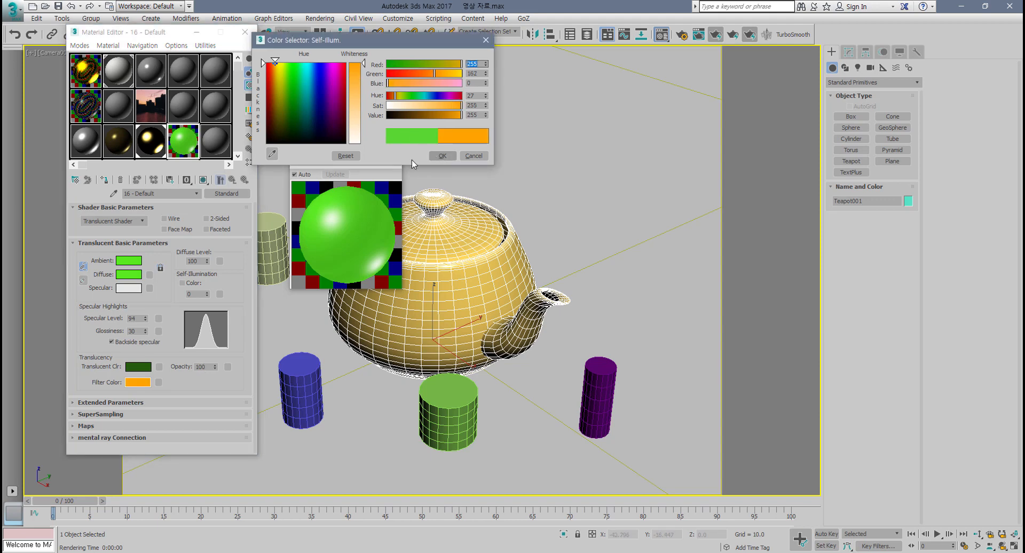
click(442, 155)
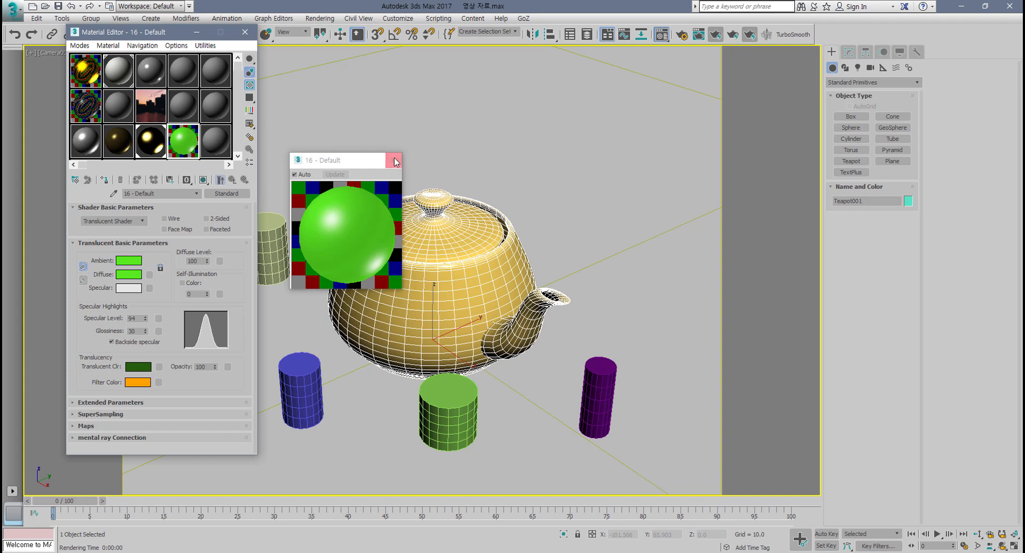
Step: Close the magnified sample preview, assign the material to the selected teapot and render the camera view
click(395, 161)
click(104, 179)
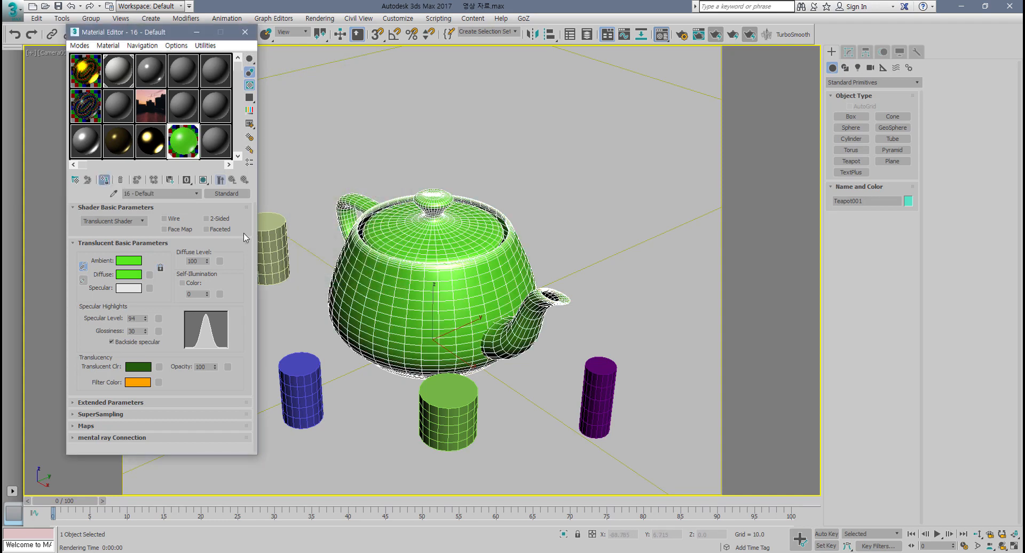
click(717, 35)
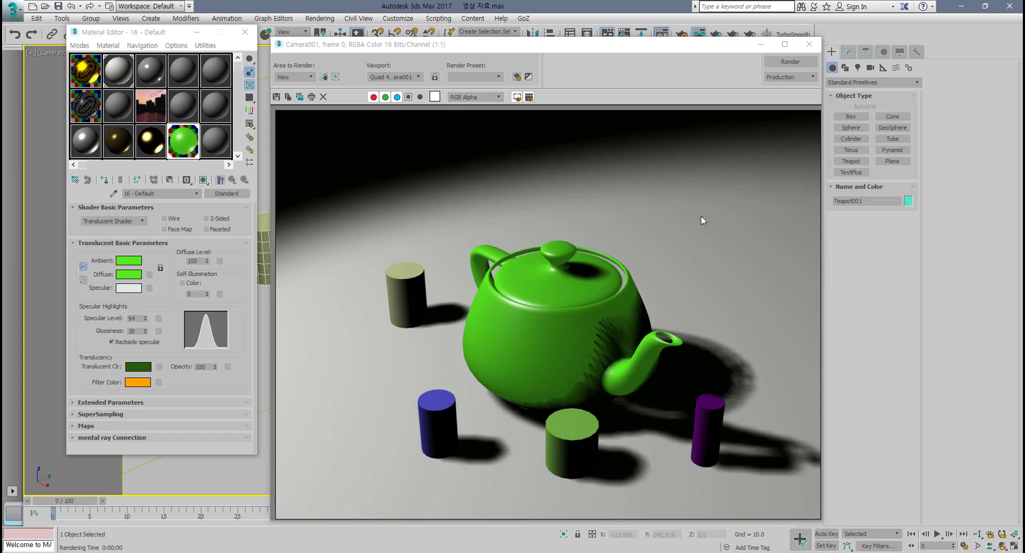
click(810, 45)
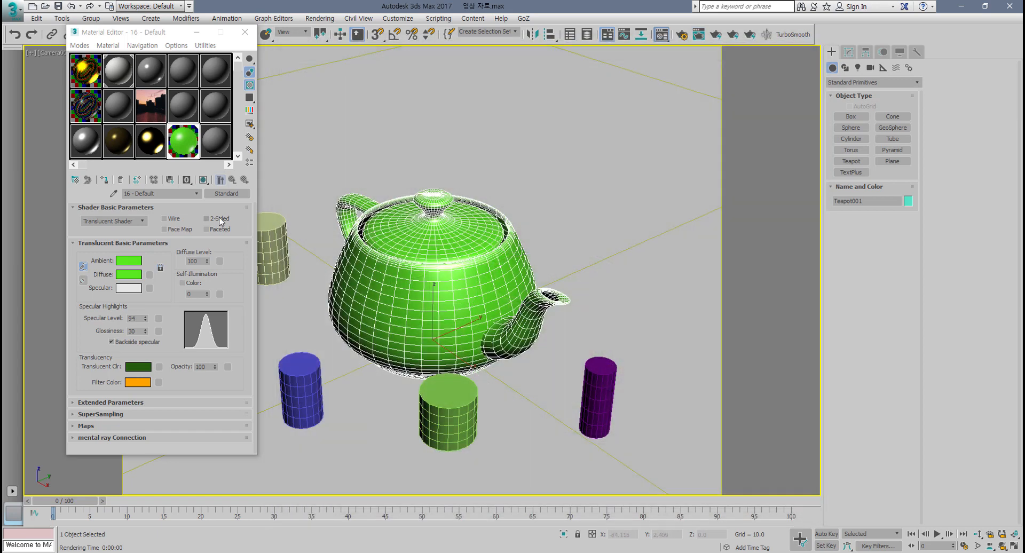
Step: Turn on 2-Sided for the translucent material
click(219, 219)
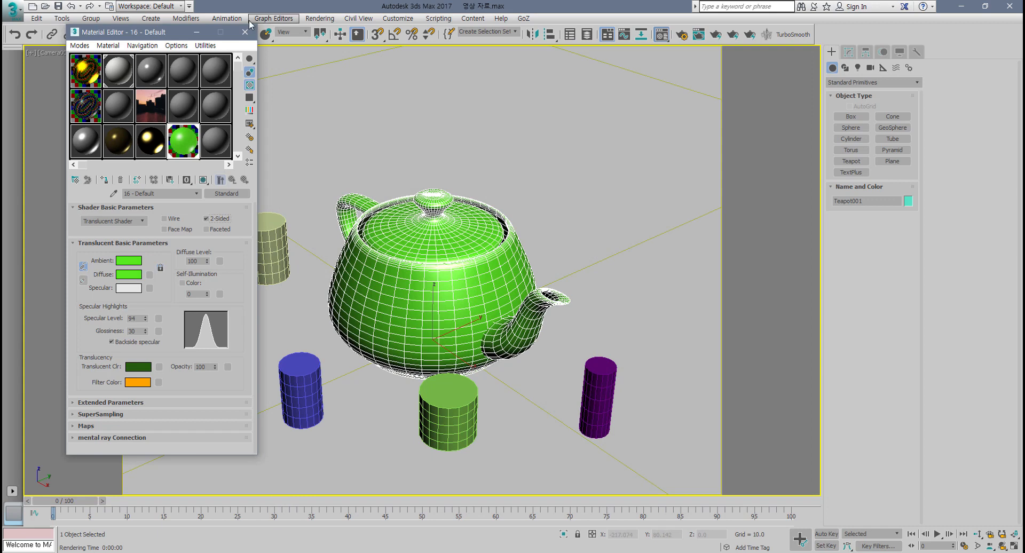
drag(171, 36, 103, 89)
Step: Delete all four cylinders from the scene, leaving only the teapot, and select the teapot
click(266, 238)
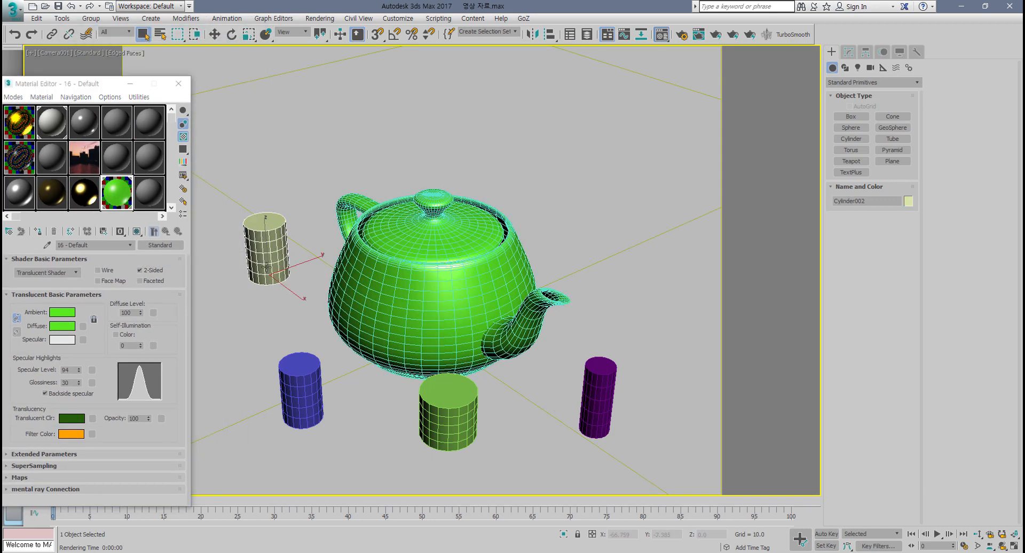
key(Delete)
click(342, 397)
key(Delete)
click(449, 412)
key(Delete)
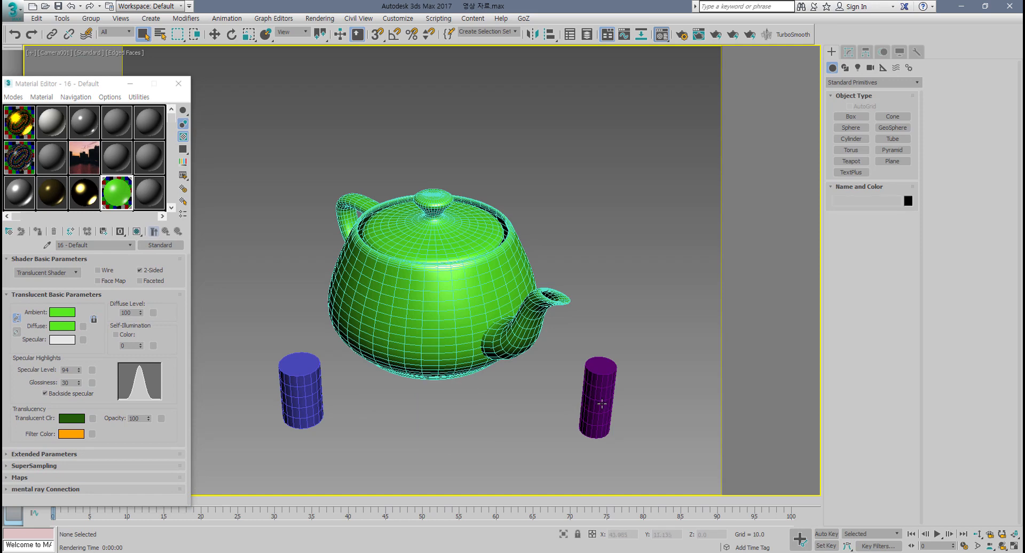
click(599, 400)
key(ctrl+z)
key(ctrl+z)
key(ctrl+z)
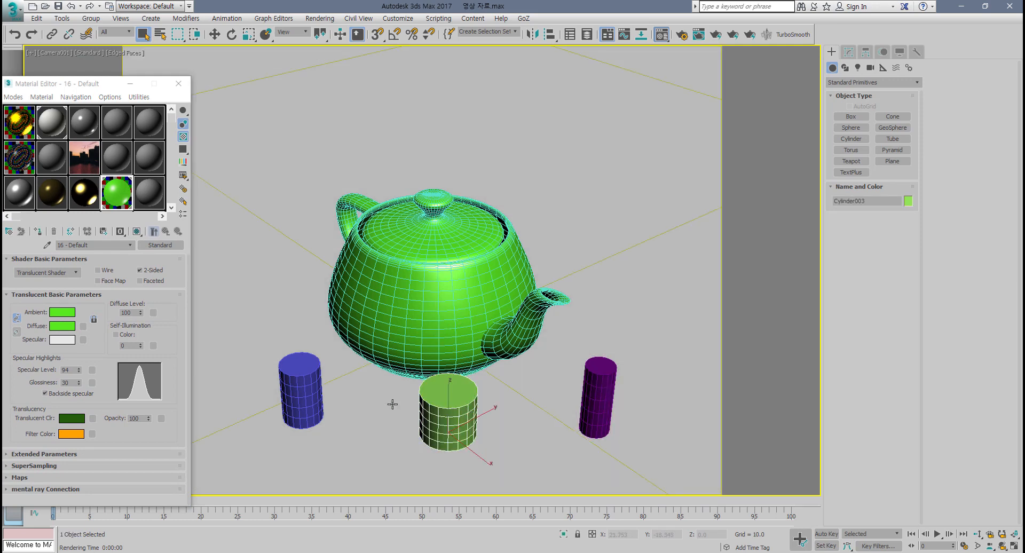
key(Delete)
click(307, 389)
key(Delete)
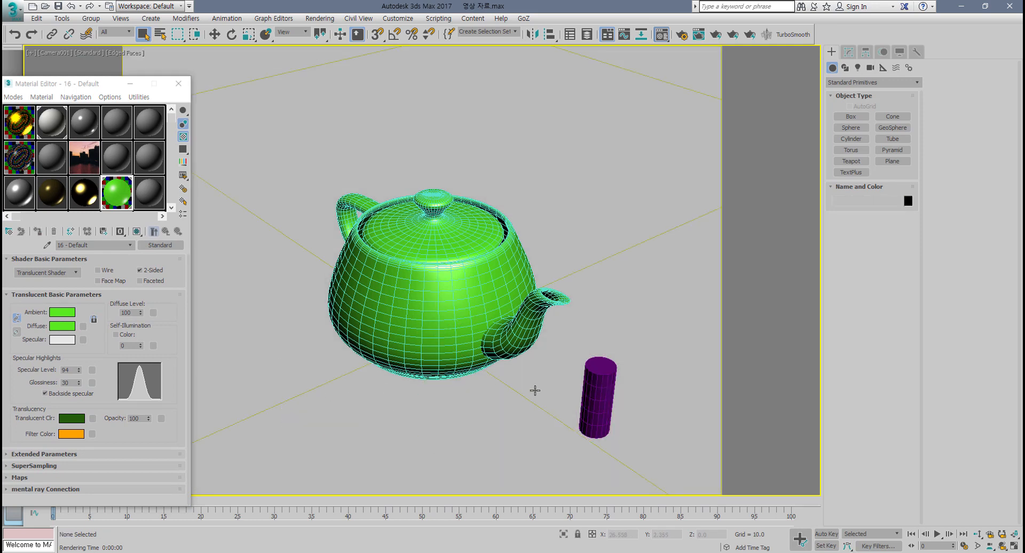
click(579, 397)
key(Delete)
click(424, 321)
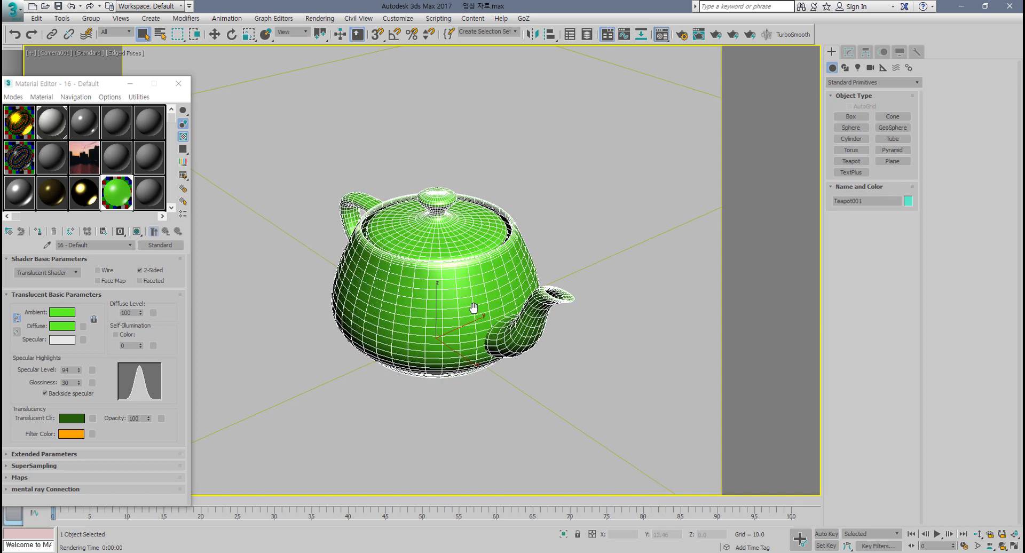
Step: Switch to the four-viewport layout, frame the teapot in perspective and render that view
key(alt+w)
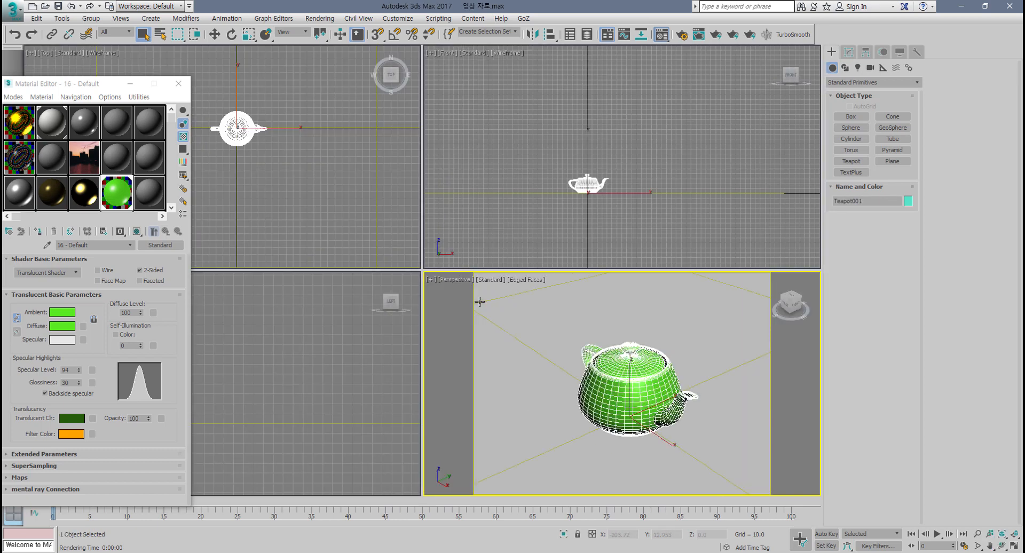
alt+middle_drag(641, 385, 687, 345)
scroll(635, 399, up, 3)
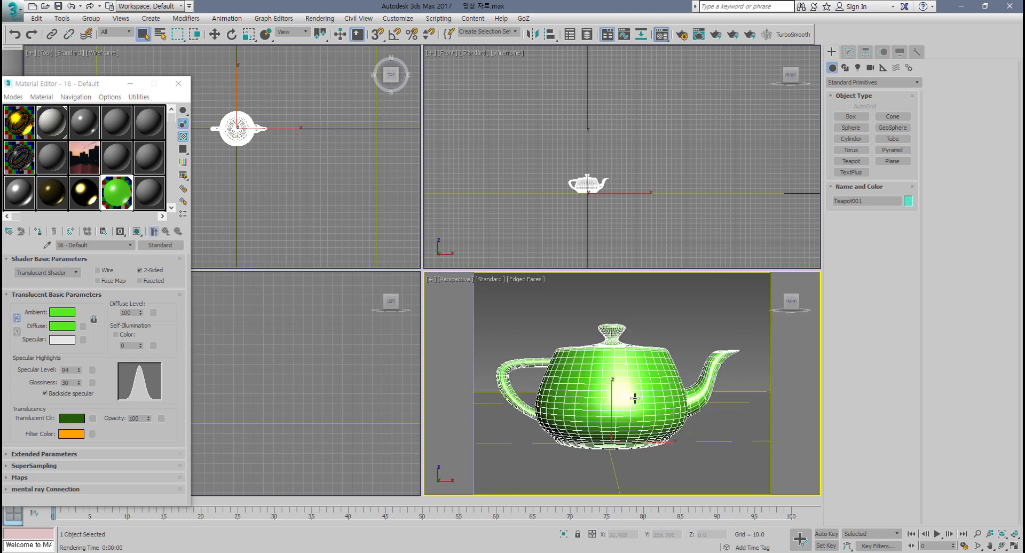
click(715, 35)
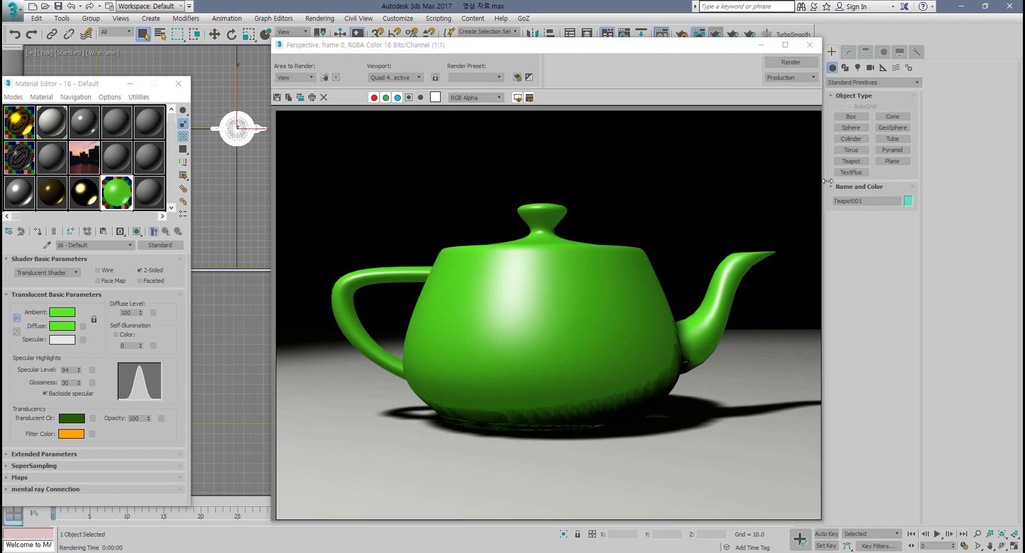
click(810, 45)
Step: Unhide the lights category in the display settings and delete the existing spotlight
scroll(636, 201, down, 5)
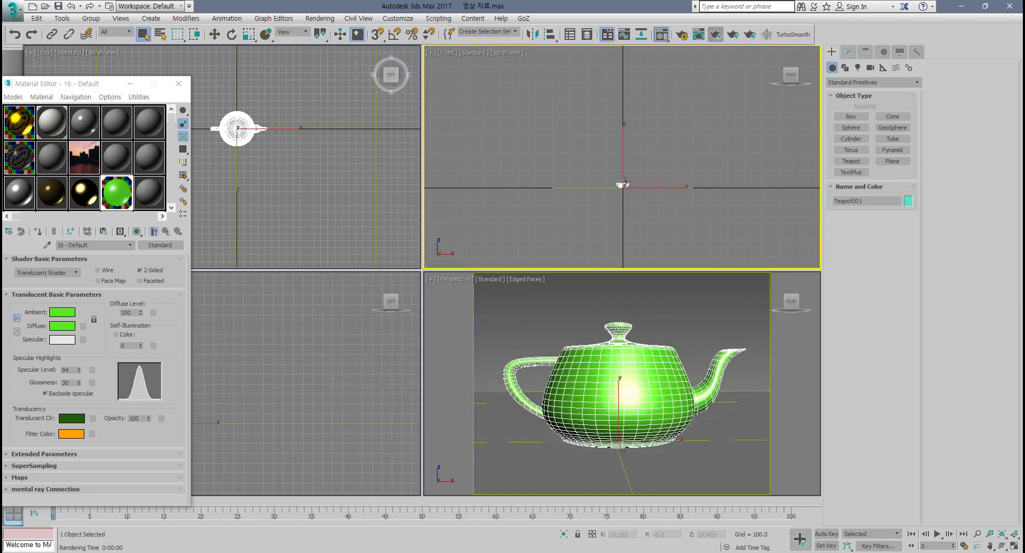
scroll(636, 201, up, 5)
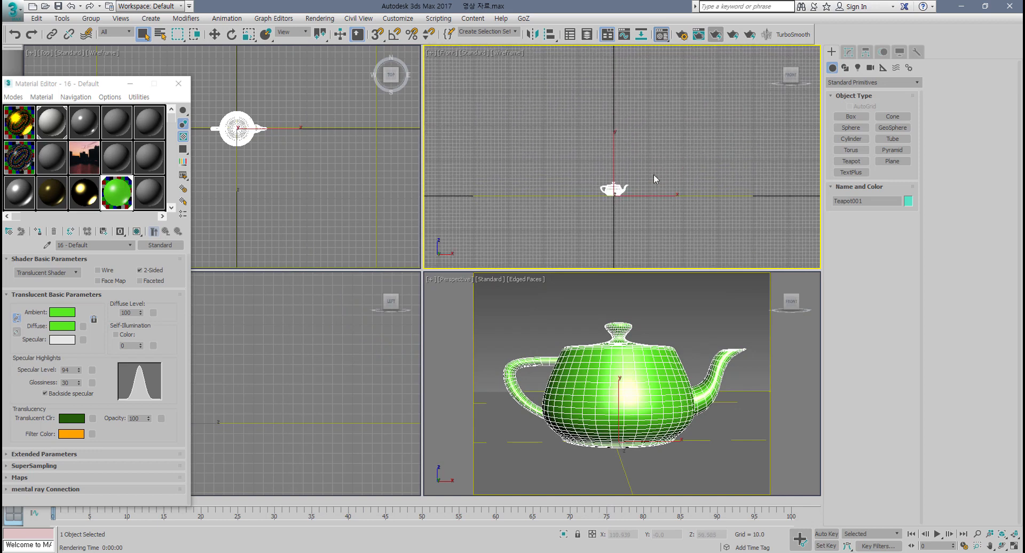
click(883, 52)
click(902, 52)
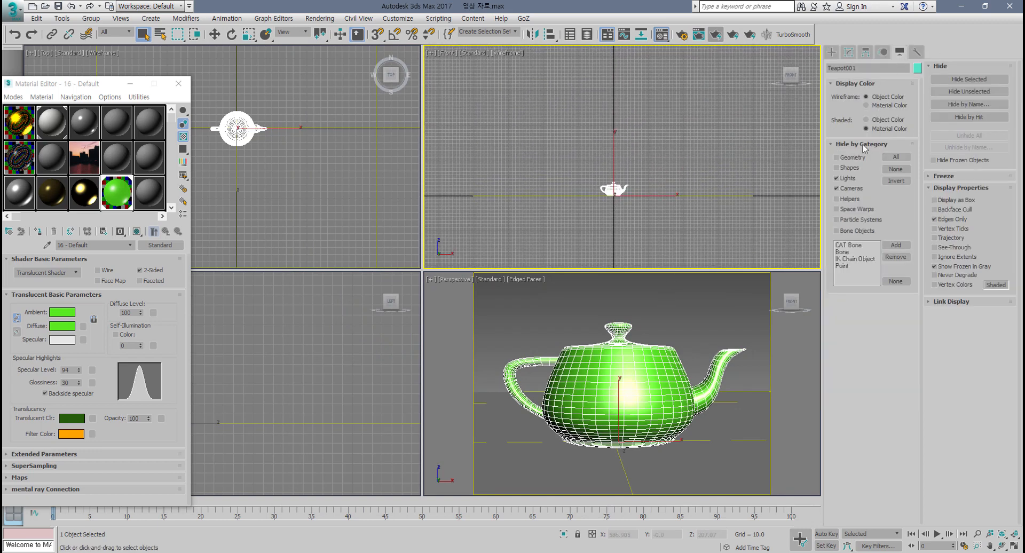
click(838, 179)
click(580, 132)
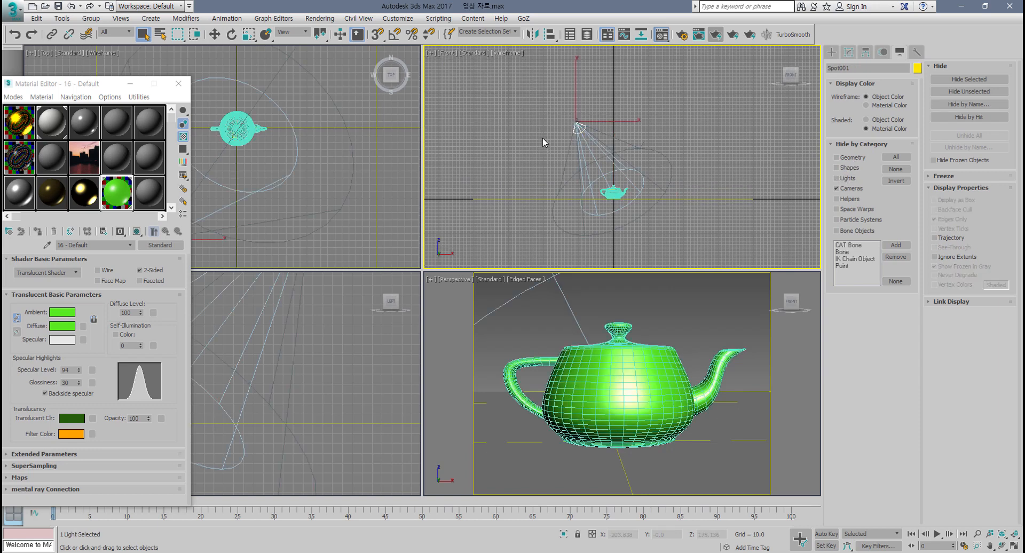
key(Delete)
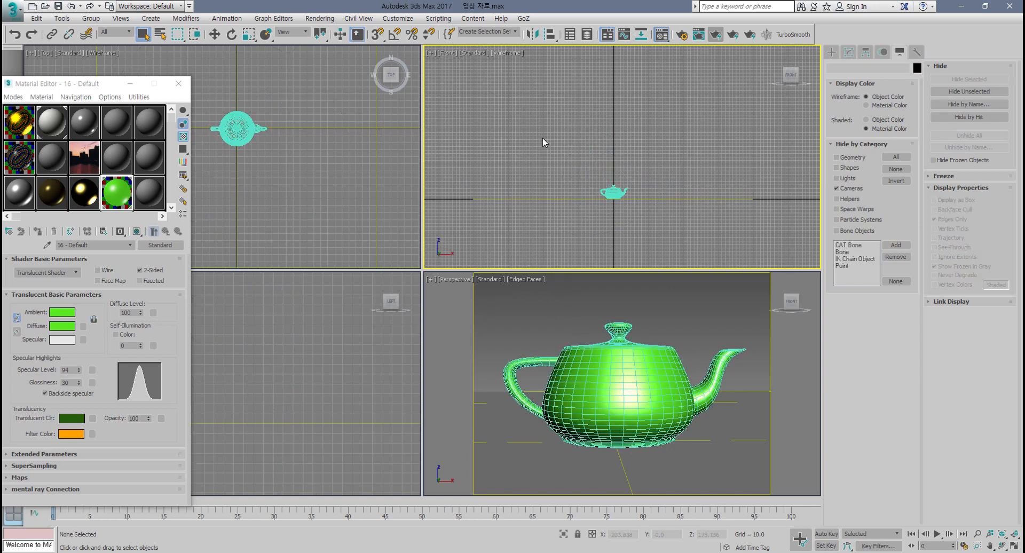
Step: Create a Standard Omni light above the teapot in the front viewport
click(832, 52)
click(858, 67)
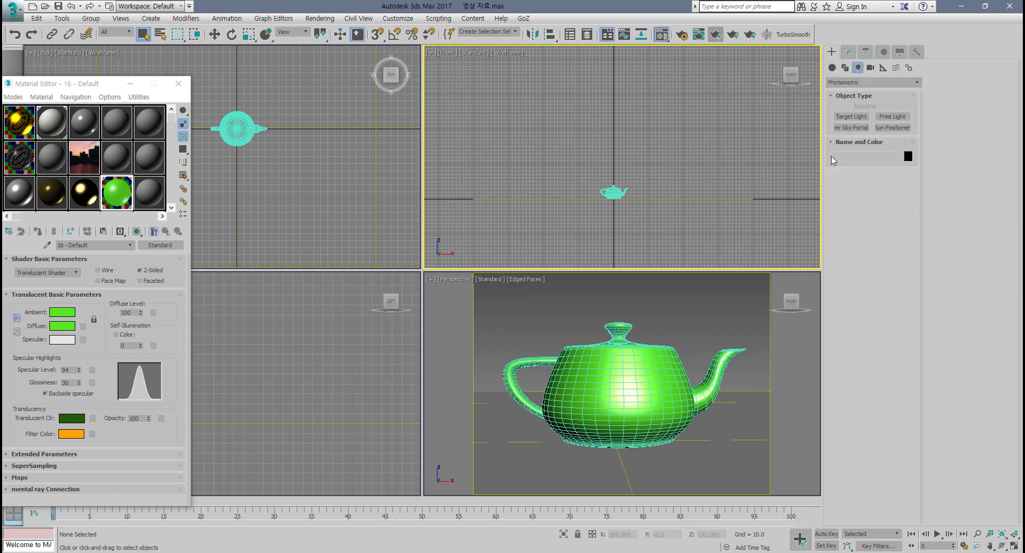
click(856, 83)
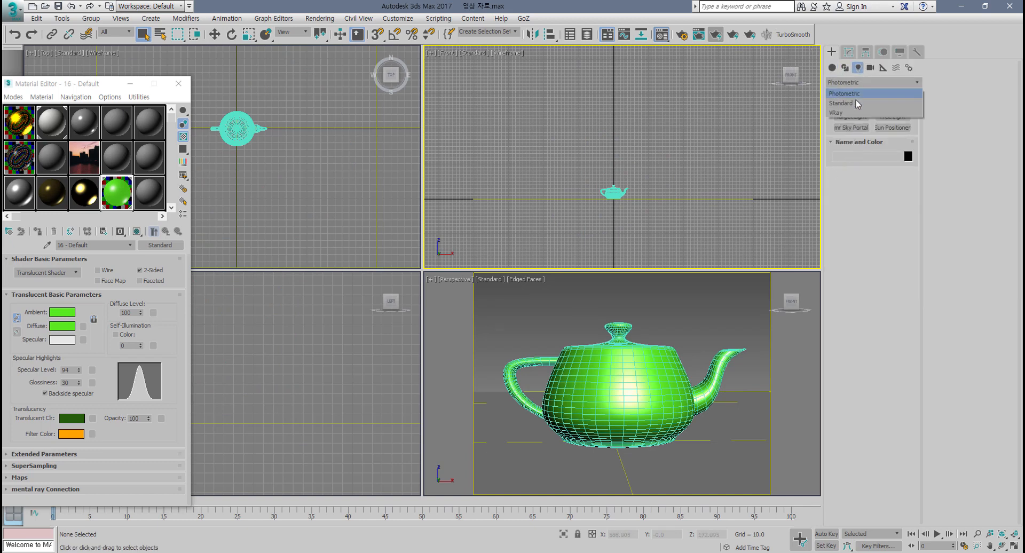
click(857, 103)
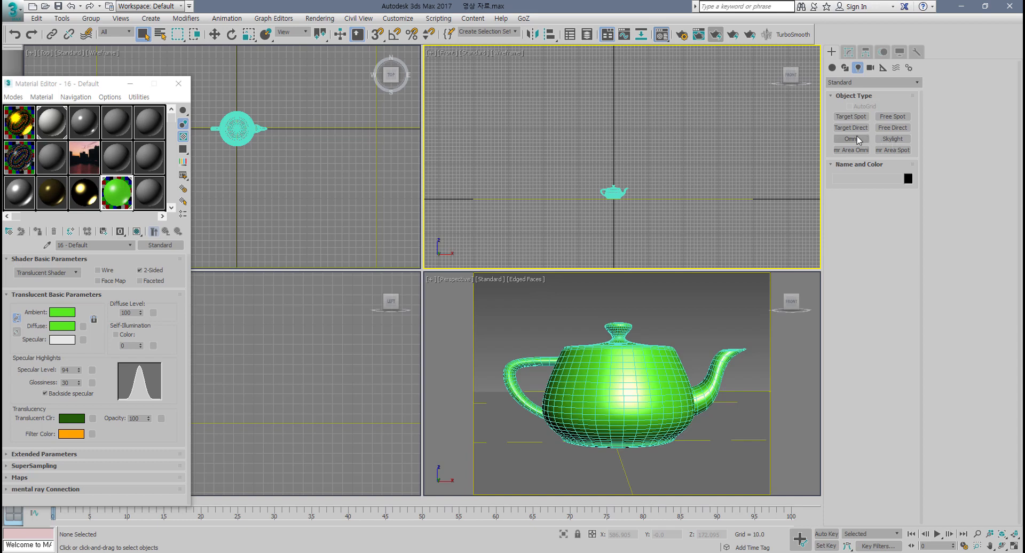
click(853, 139)
click(613, 149)
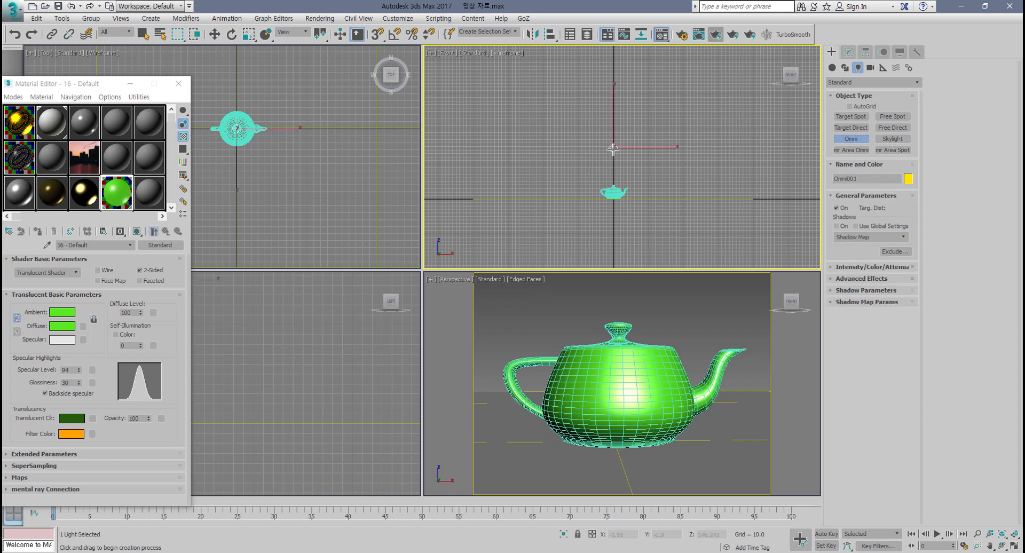
middle_drag(662, 181, 637, 176)
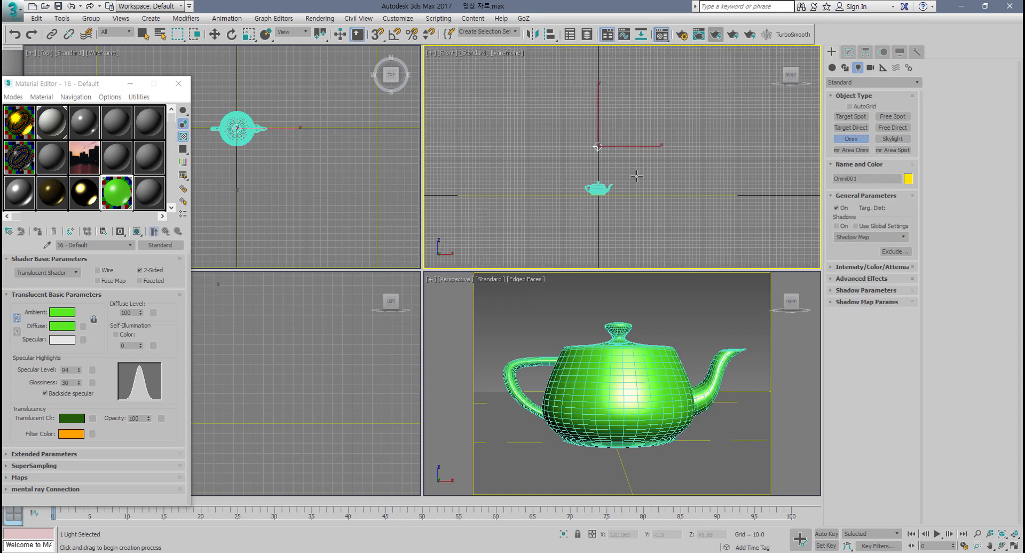
scroll(617, 177, up, 4)
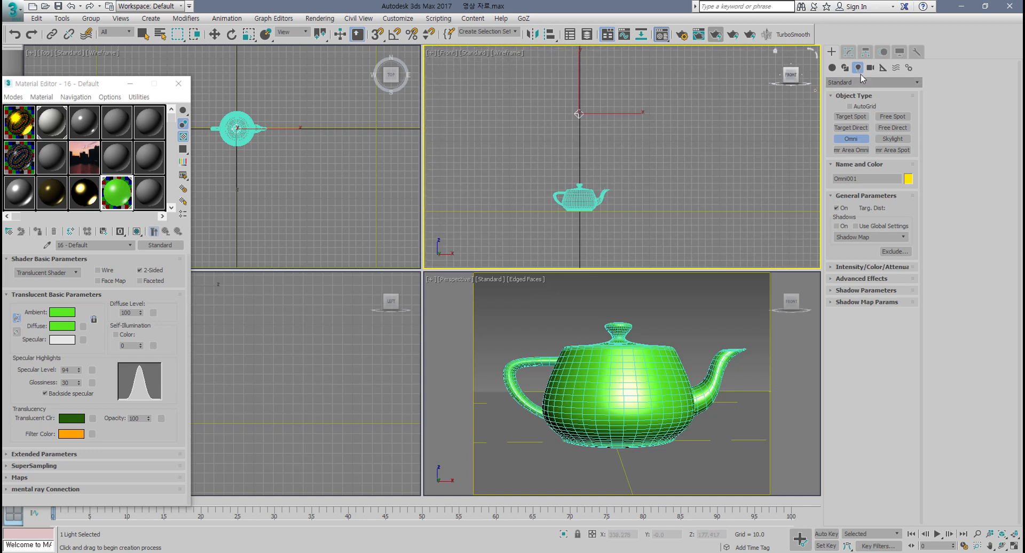
Step: Open the omni light's intensity and attenuation settings and turn on far attenuation
click(849, 53)
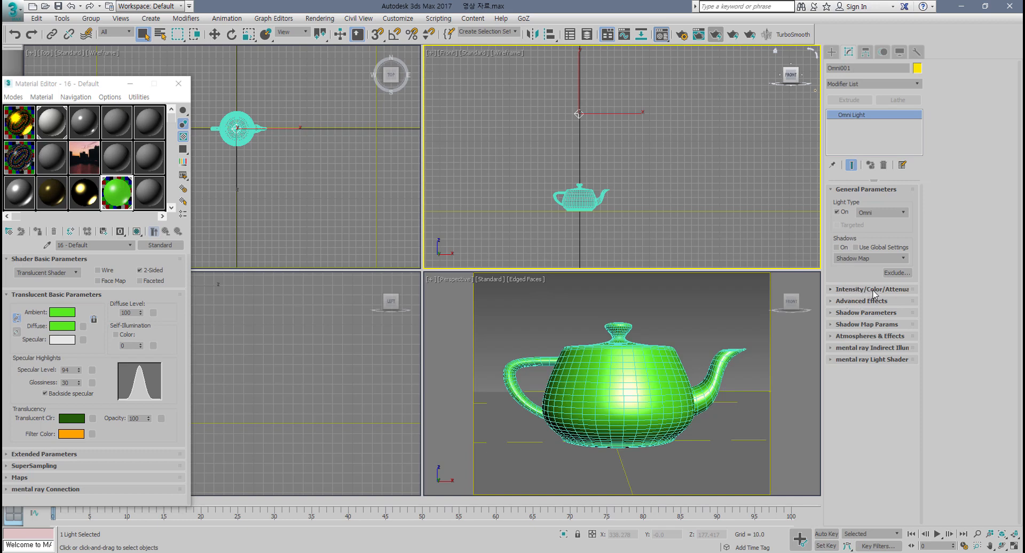
click(873, 294)
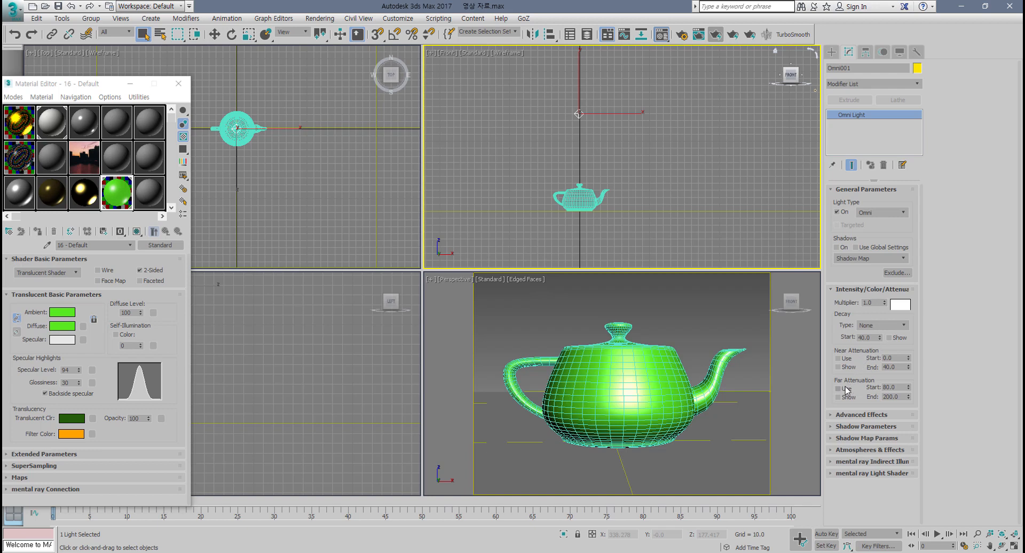
click(838, 389)
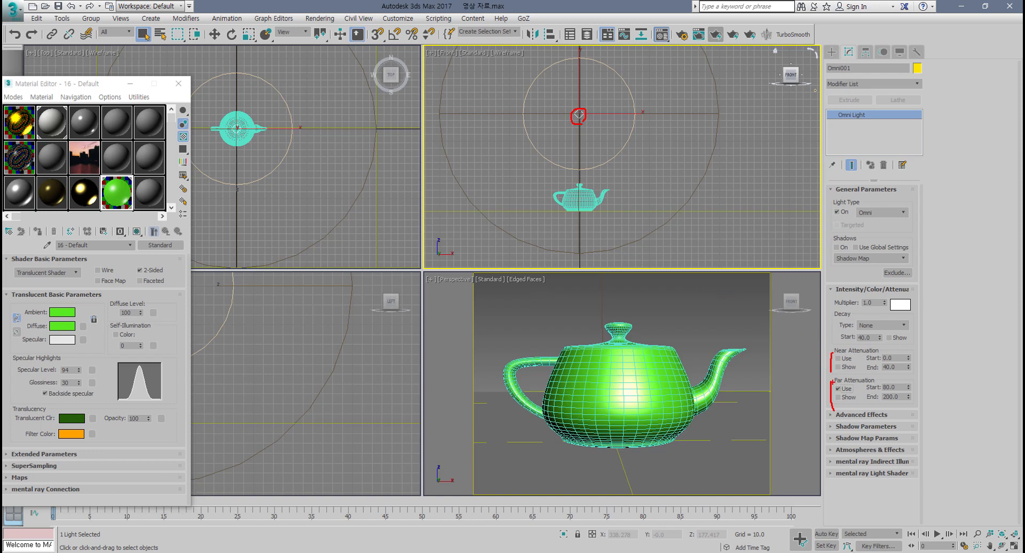
key(Escape)
Step: Turn on near attenuation and adjust its start to about 30.7
drag(909, 358, 912, 320)
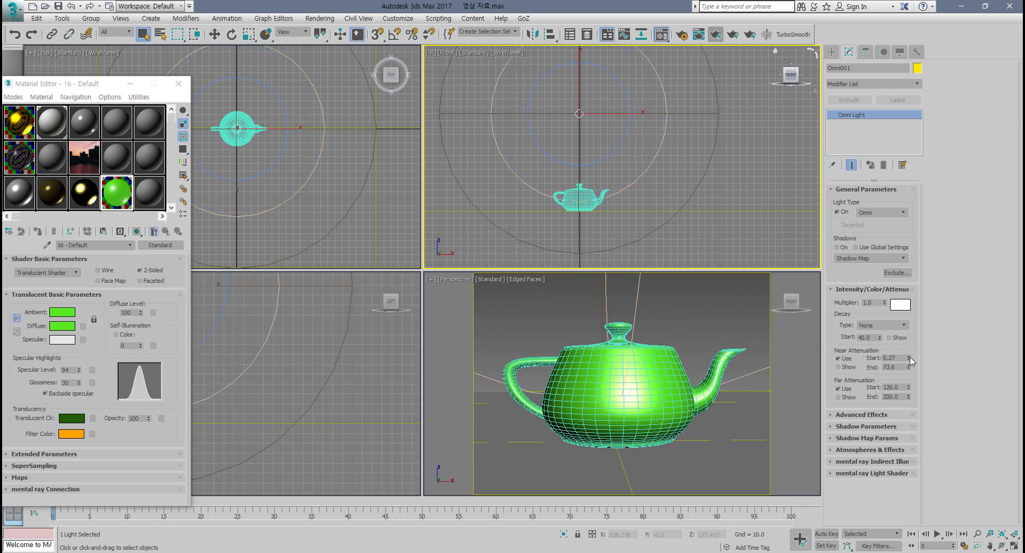
drag(911, 357, 7, 366)
middle_drag(546, 185, 543, 187)
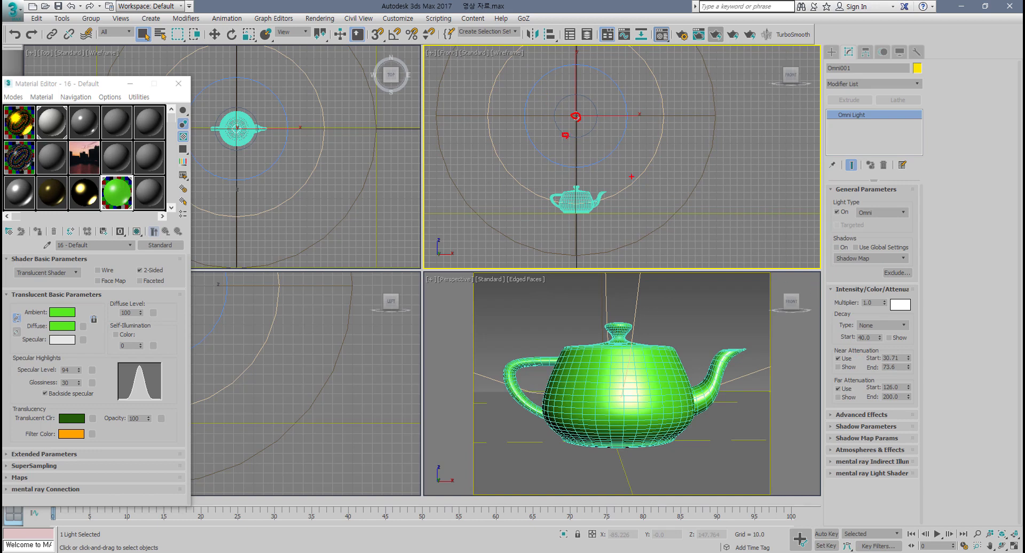
drag(550, 161, 554, 158)
drag(829, 383, 875, 380)
drag(516, 174, 514, 176)
mouse_move(487, 224)
mouse_down()
mouse_move(500, 235)
mouse_move(511, 178)
mouse_up()
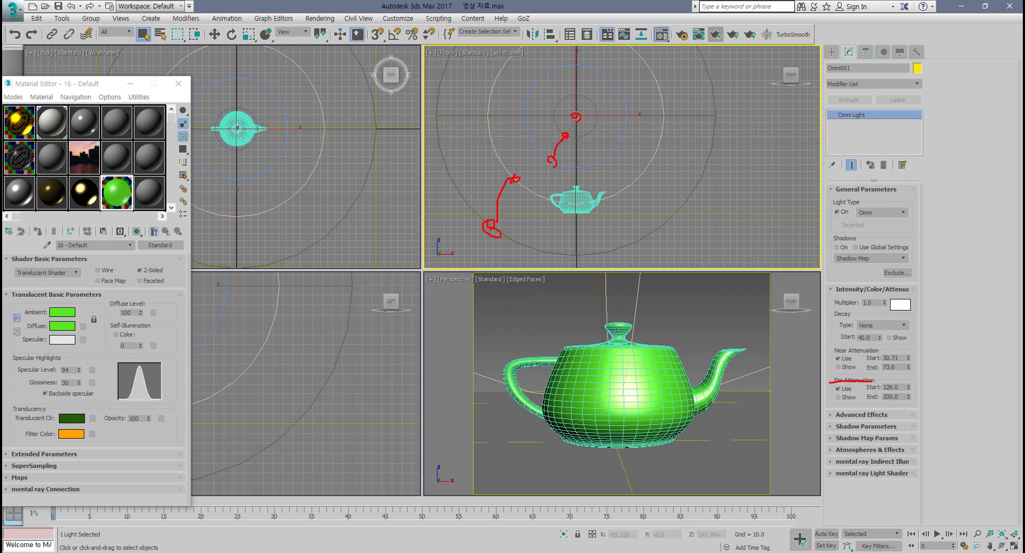
drag(565, 137, 556, 155)
mouse_move(561, 167)
mouse_down()
mouse_move(588, 166)
mouse_move(553, 165)
mouse_move(565, 163)
mouse_move(538, 180)
mouse_move(513, 155)
mouse_move(526, 143)
mouse_move(512, 176)
mouse_move(547, 194)
mouse_move(565, 177)
mouse_move(591, 214)
mouse_move(621, 202)
mouse_up()
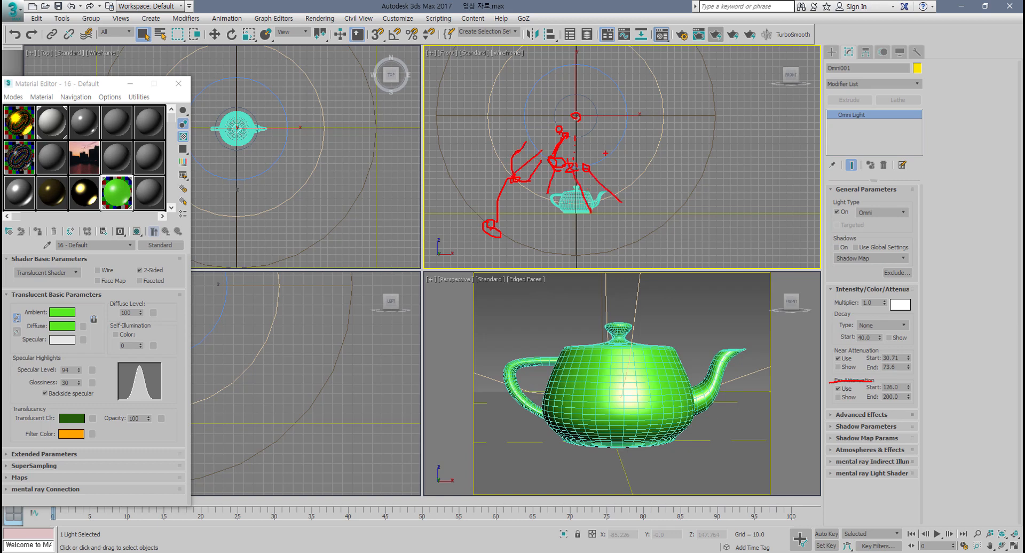
drag(606, 153, 636, 177)
drag(626, 151, 662, 162)
drag(653, 143, 694, 147)
mouse_move(496, 153)
mouse_down()
mouse_move(482, 182)
mouse_move(506, 160)
mouse_move(496, 182)
mouse_move(511, 165)
mouse_move(537, 190)
mouse_move(510, 196)
mouse_up()
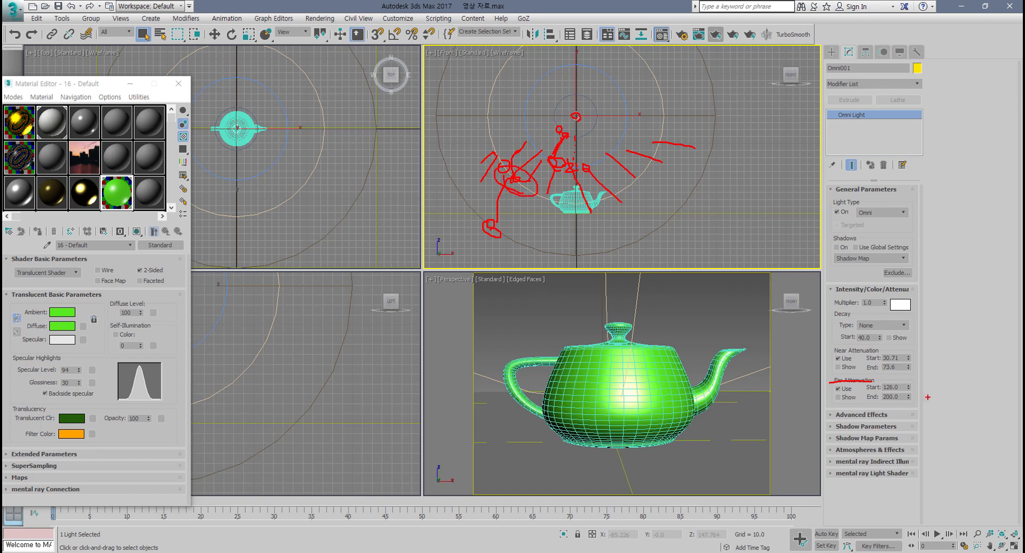
mouse_move(866, 393)
mouse_down()
mouse_move(893, 387)
mouse_move(874, 406)
mouse_move(898, 406)
mouse_up()
drag(481, 218, 540, 257)
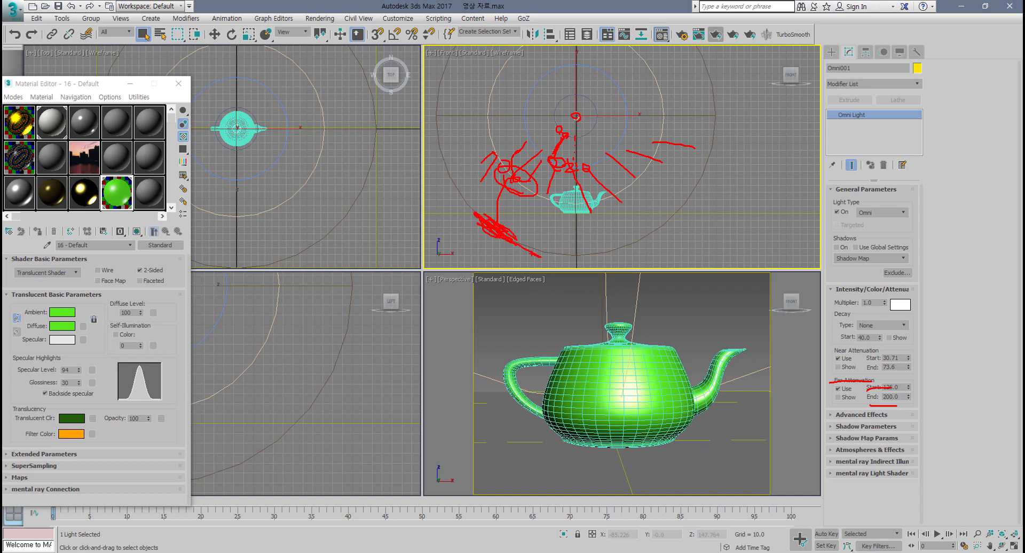
drag(517, 183, 480, 252)
mouse_move(529, 185)
mouse_down()
mouse_move(511, 231)
mouse_move(532, 230)
mouse_up()
key(Escape)
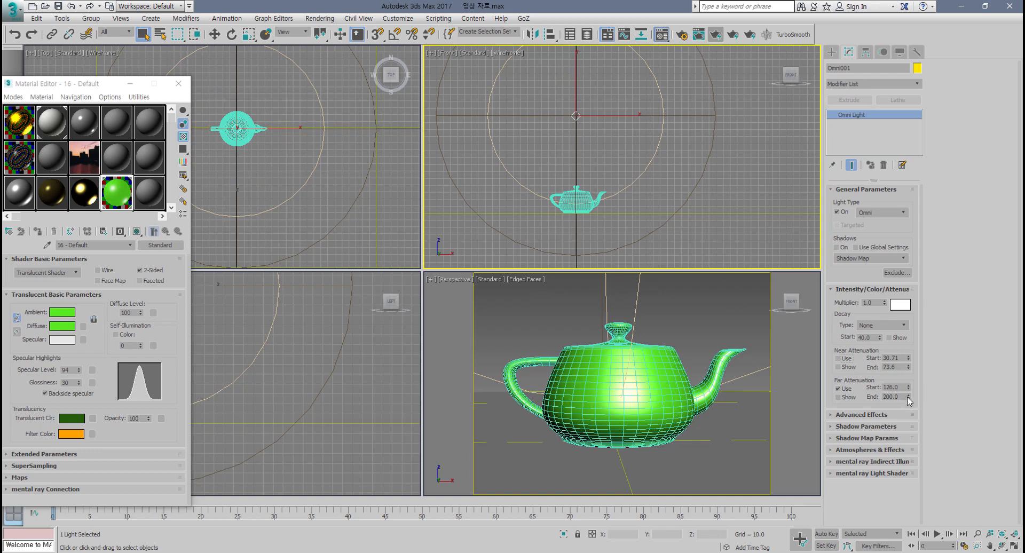
Step: Adjust the far attenuation to a start of about 111.1 and an end of 134
drag(909, 387, 907, 386)
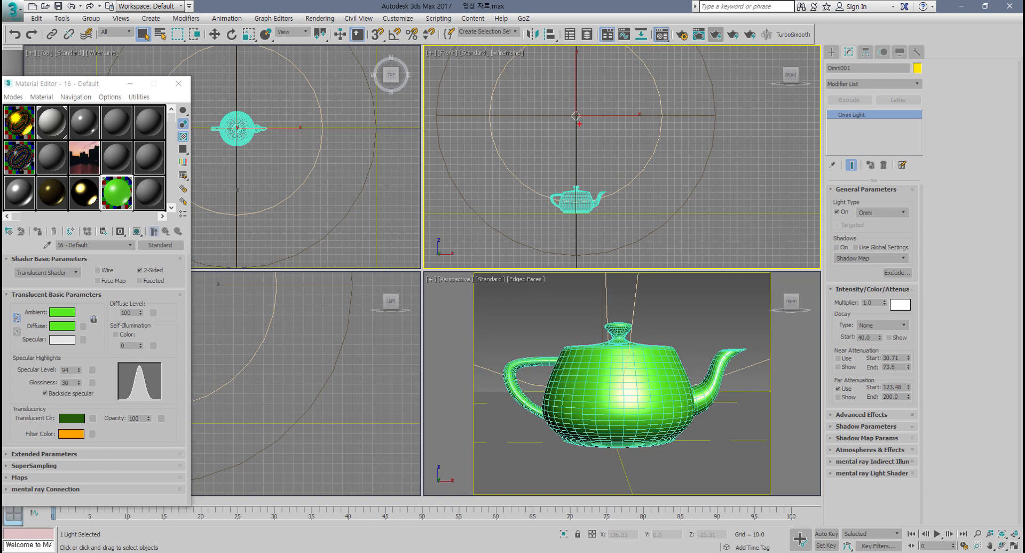
drag(574, 116, 533, 180)
mouse_move(578, 119)
mouse_down()
mouse_move(578, 183)
mouse_move(619, 180)
mouse_move(666, 135)
mouse_up()
drag(602, 113, 637, 75)
drag(577, 106, 527, 55)
drag(538, 92, 501, 78)
drag(530, 89, 486, 82)
mouse_move(548, 195)
mouse_down()
mouse_move(592, 201)
mouse_move(556, 204)
mouse_move(579, 258)
mouse_move(595, 255)
mouse_up()
mouse_move(590, 209)
mouse_down()
mouse_move(605, 258)
mouse_move(612, 247)
mouse_up()
mouse_move(613, 197)
mouse_down()
mouse_move(654, 246)
mouse_move(619, 247)
mouse_up()
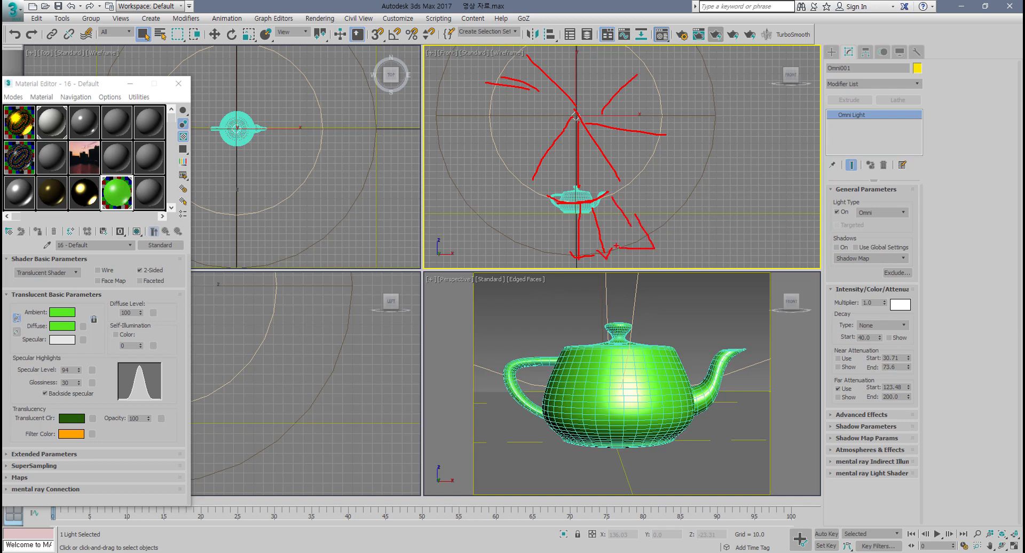
key(Escape)
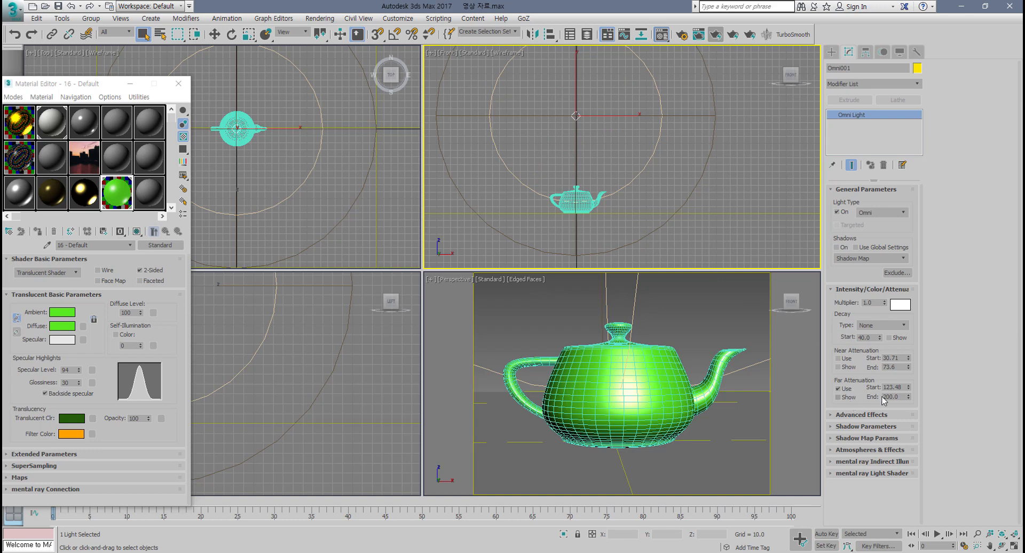
mouse_move(909, 397)
mouse_down()
mouse_move(911, 416)
mouse_move(910, 392)
mouse_up()
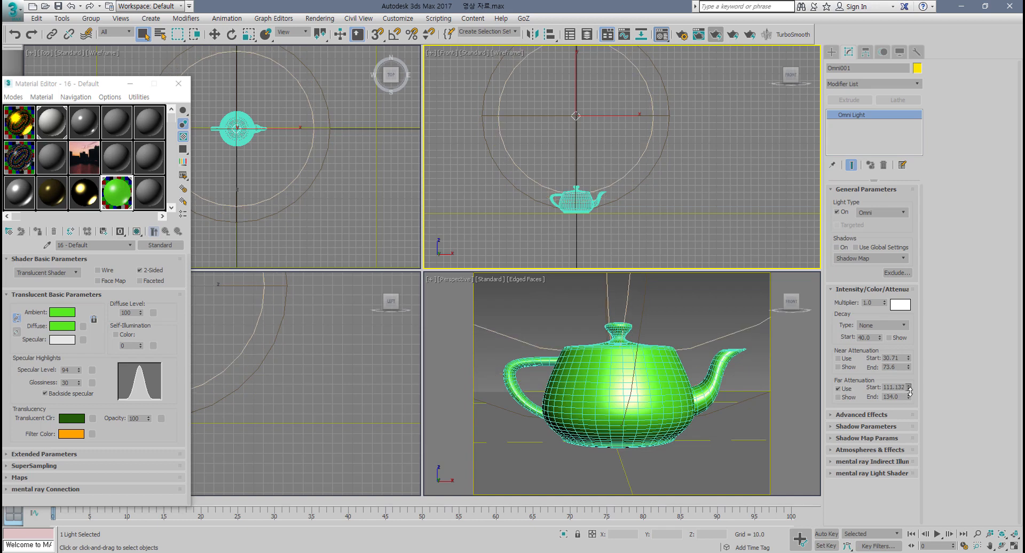
Step: Render the perspective viewport and move the Material Editor beside the render window
right_click(702, 395)
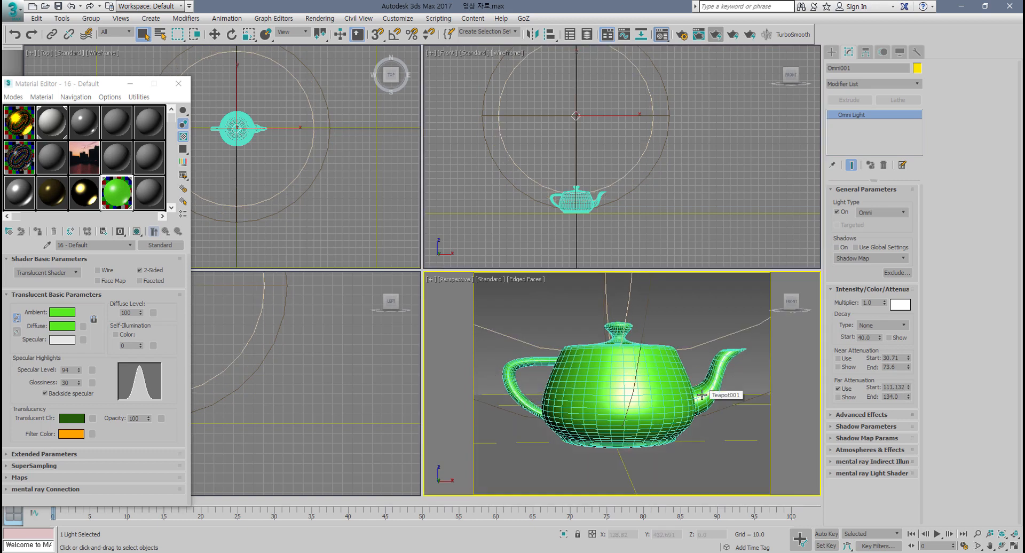
click(732, 39)
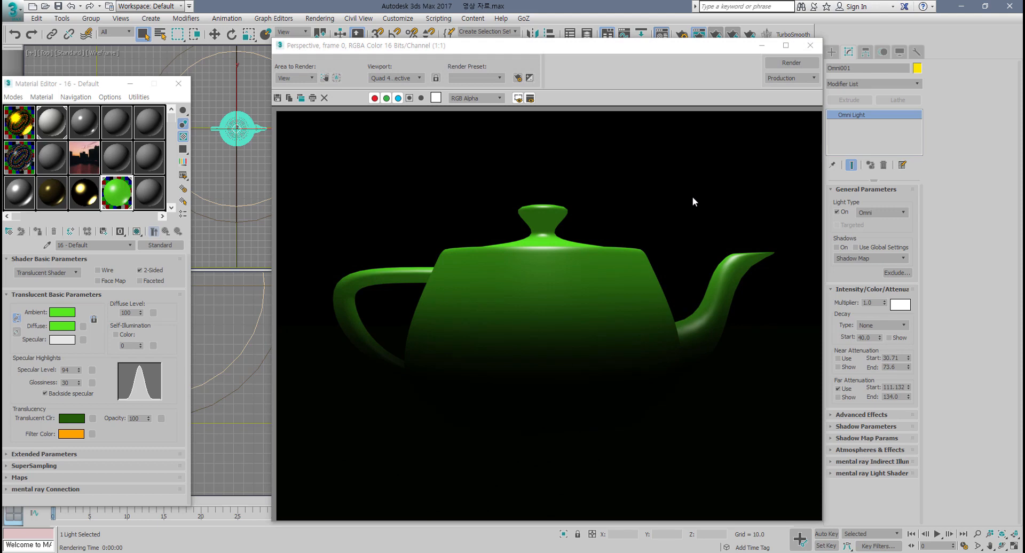
drag(87, 84, 124, 63)
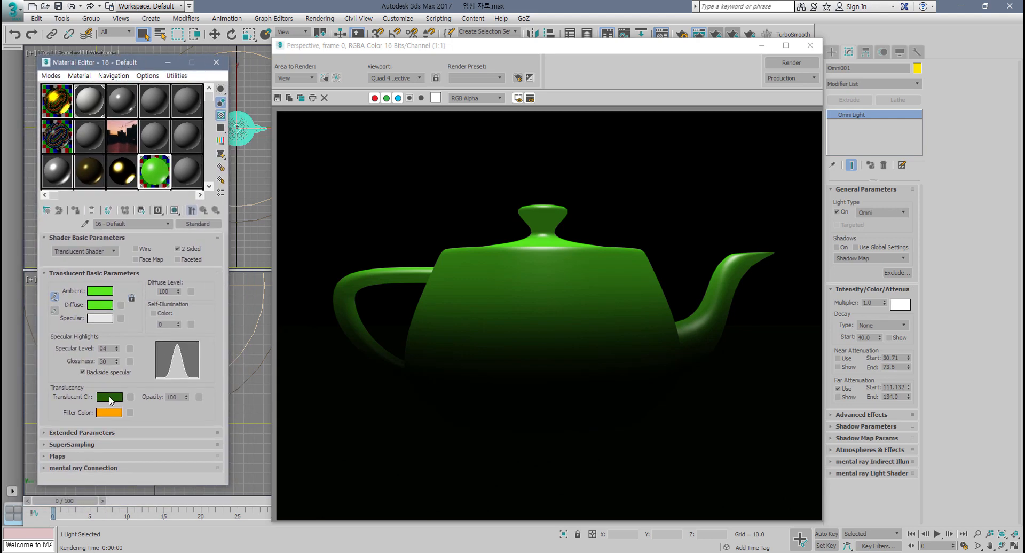
Step: Try a lighter translucent colour, re-render, and undo the change
click(110, 398)
click(357, 90)
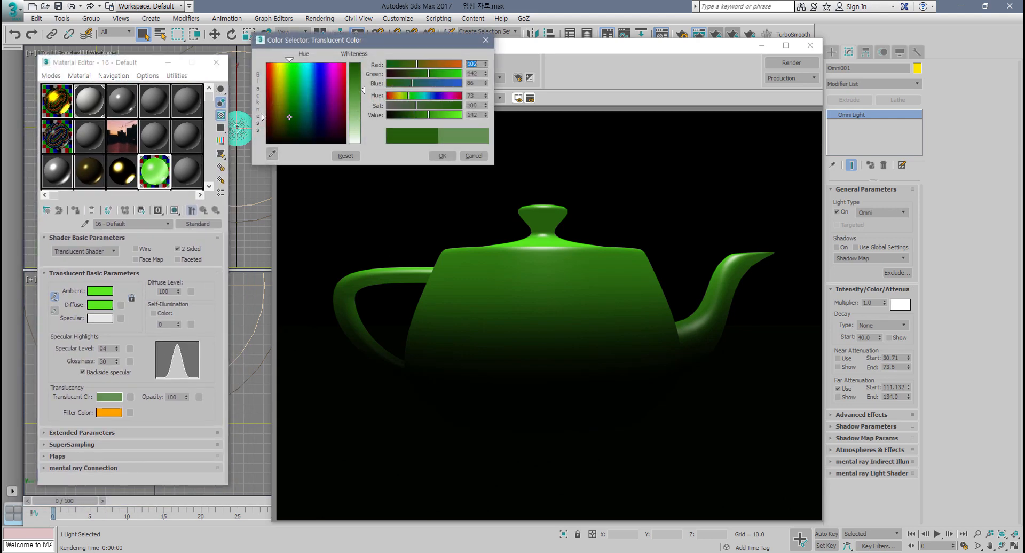
drag(357, 91, 358, 92)
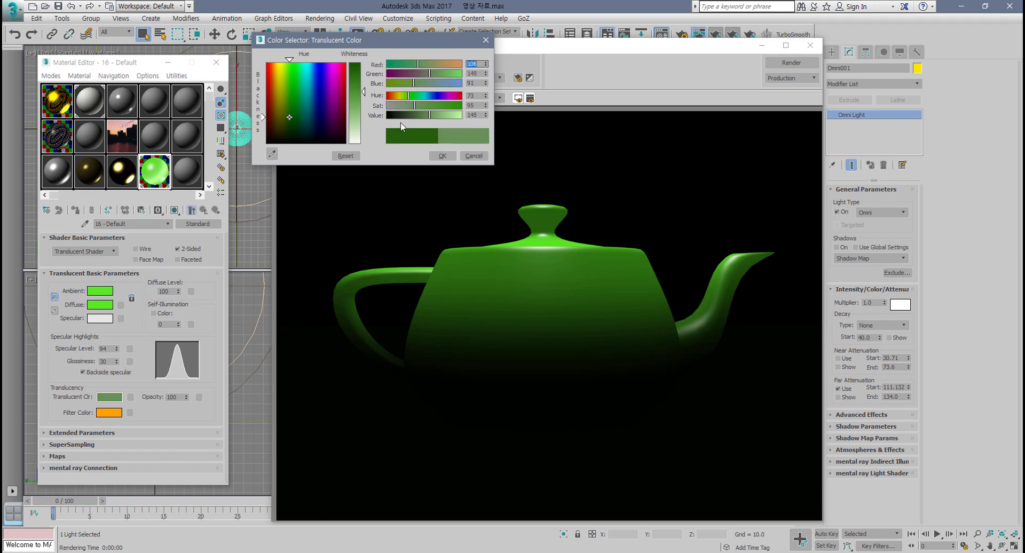
click(439, 156)
click(790, 63)
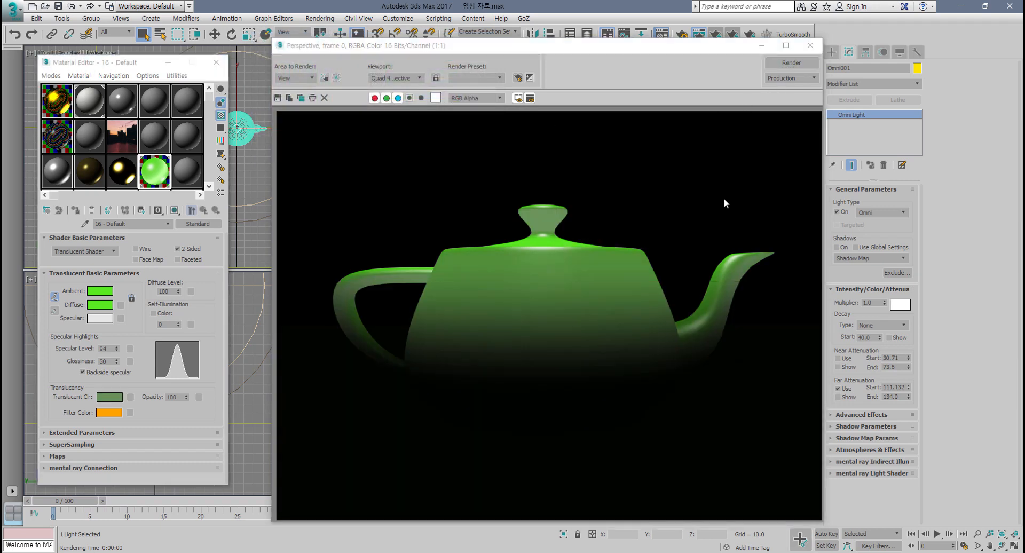
key(ctrl+z)
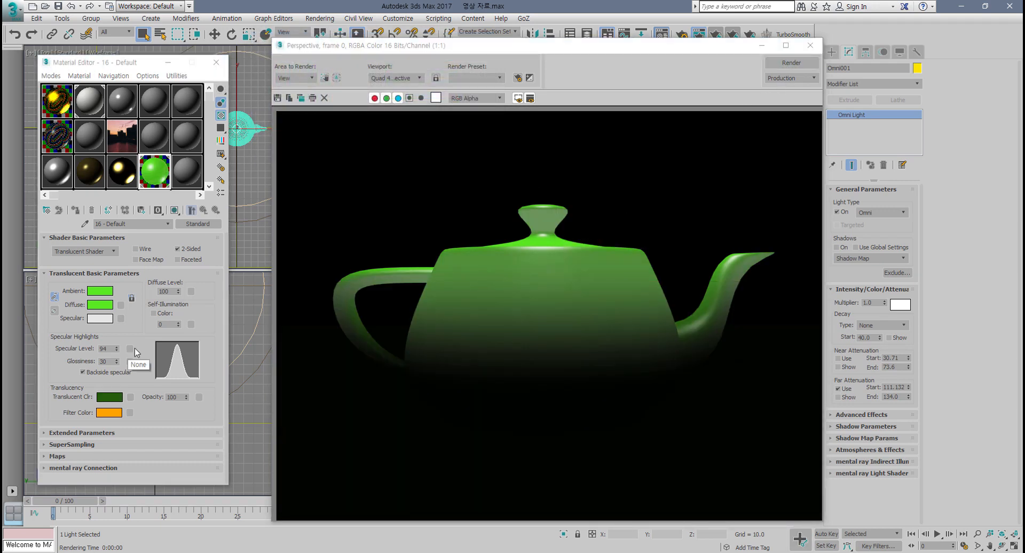
Step: Set the diffuse colour to yellow-green (Red 180, Green 234, Blue 17)
click(103, 310)
click(284, 70)
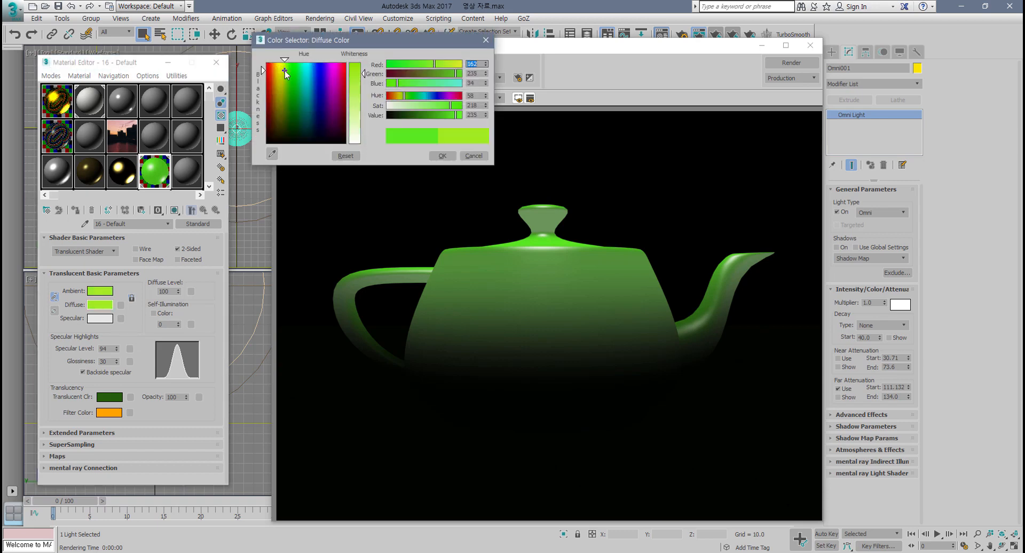
click(355, 69)
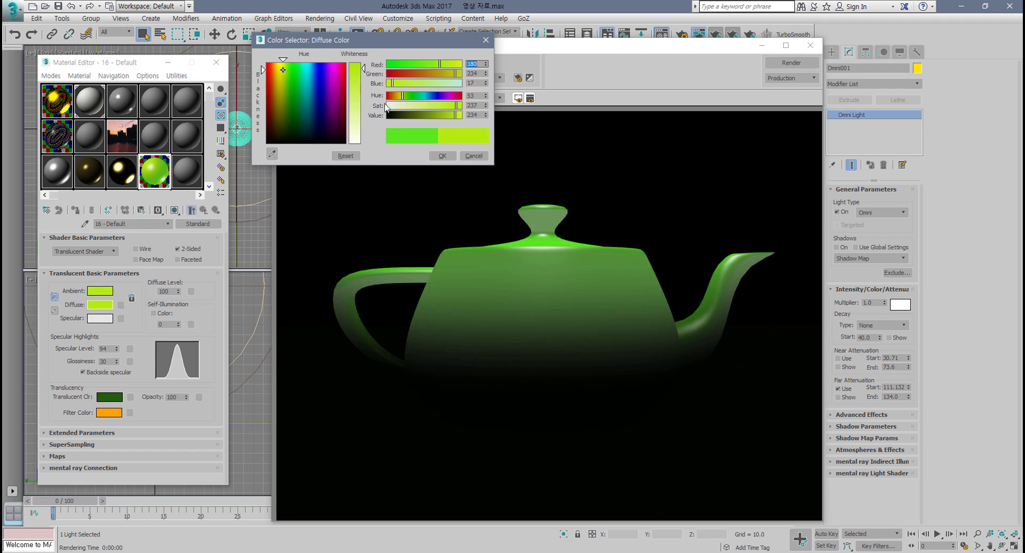
click(443, 156)
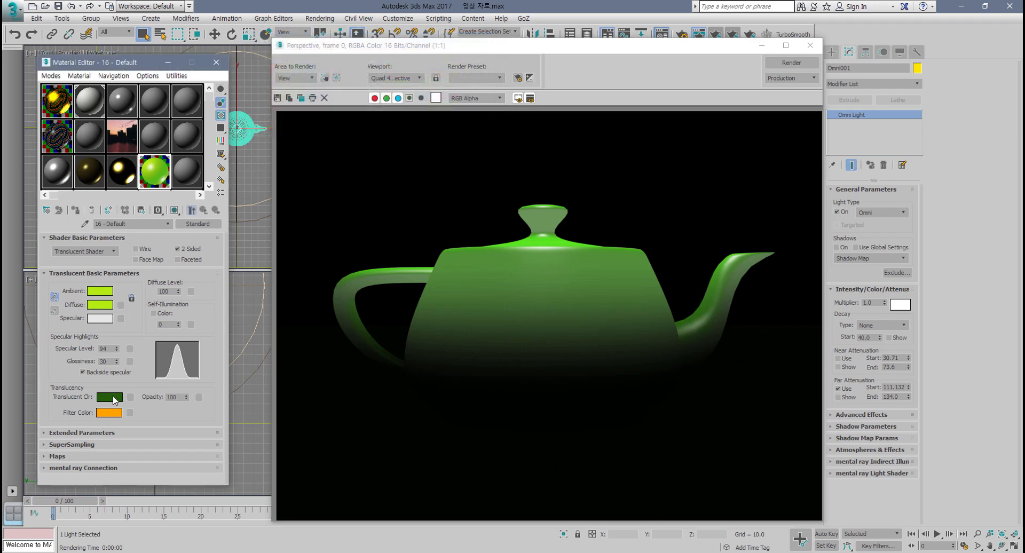
Step: Change the translucent colour to a brighter green
click(113, 398)
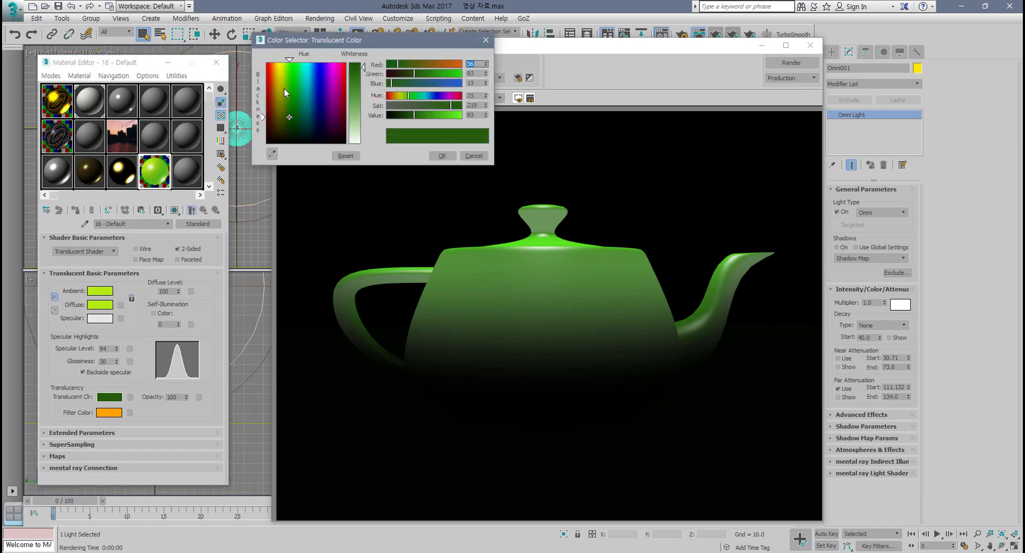
click(286, 88)
click(443, 156)
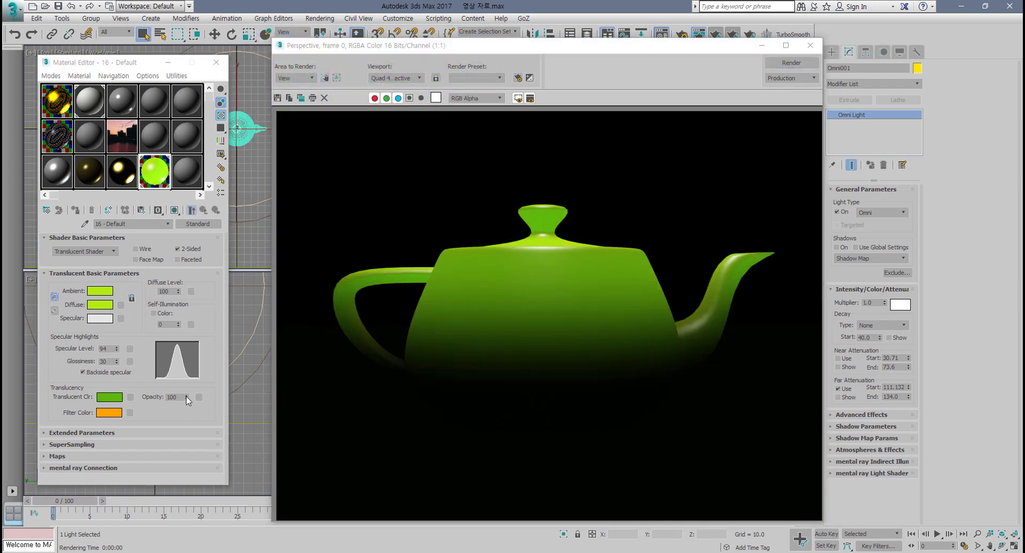
Step: Lower the material opacity to 82 and re-render the view
drag(186, 399, 187, 406)
click(792, 63)
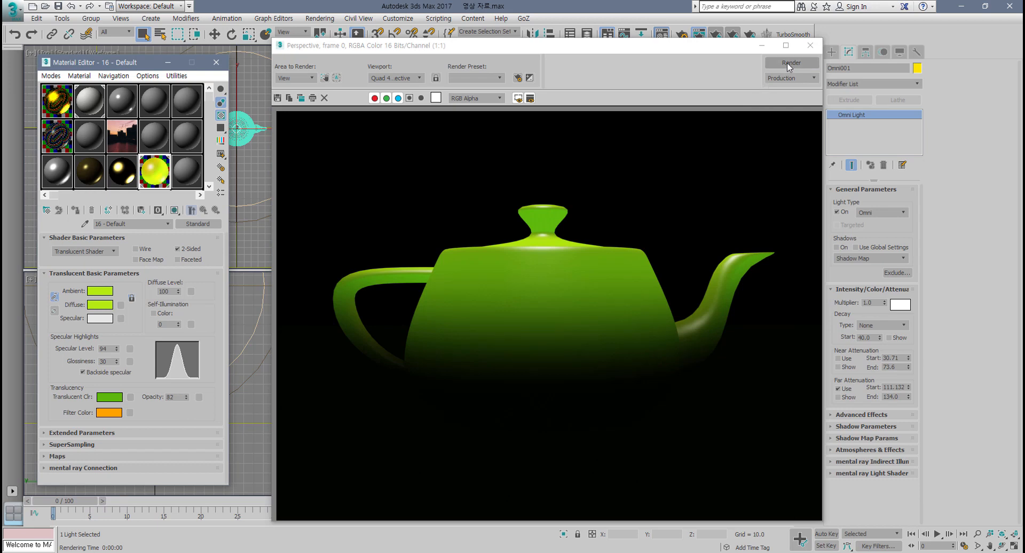
Step: Change the filter colour to cyan (Red 0, Green 247, Blue 250) and re-render
click(109, 413)
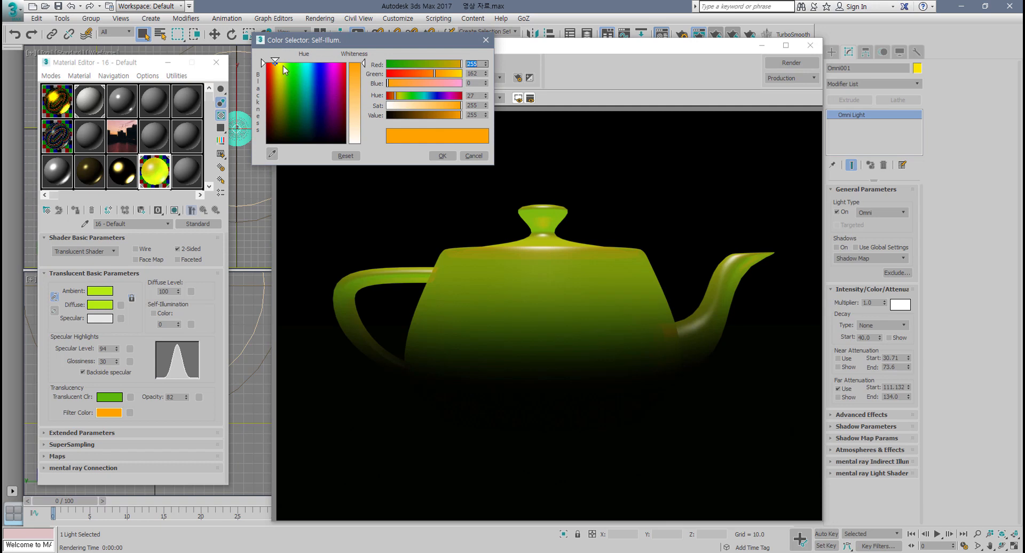
drag(283, 65, 306, 64)
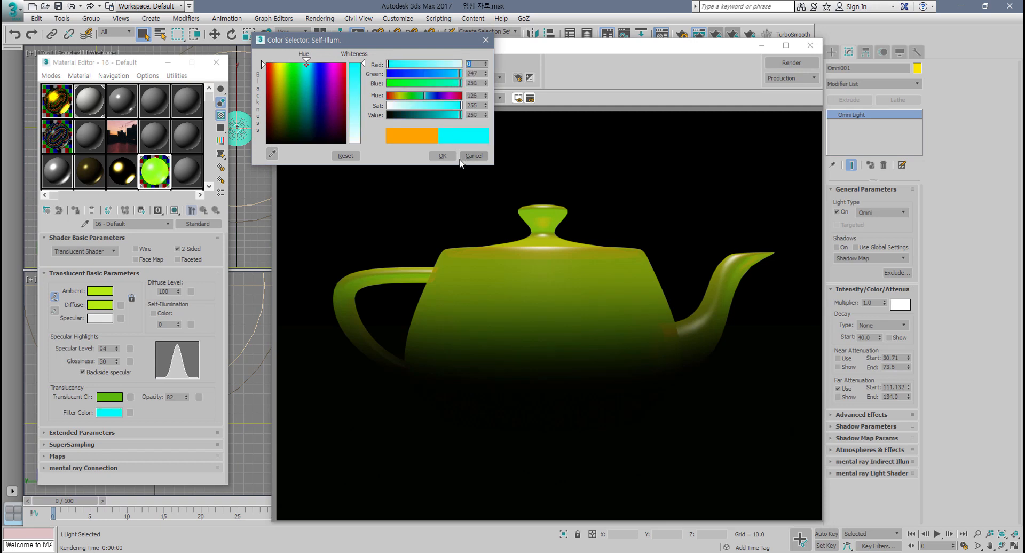
click(442, 156)
click(791, 63)
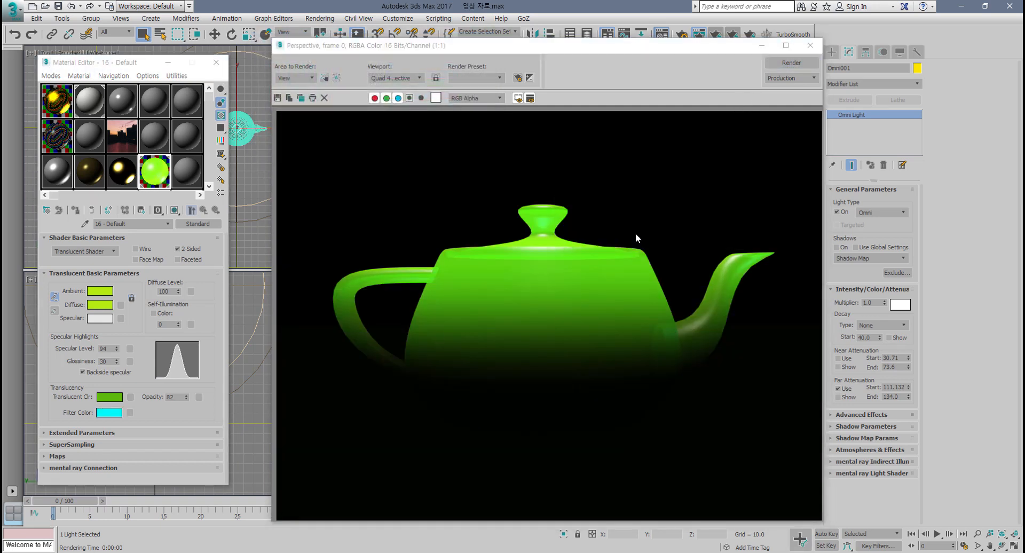
Step: Lower the opacity to 59, re-render, and close the render window
drag(187, 402, 187, 410)
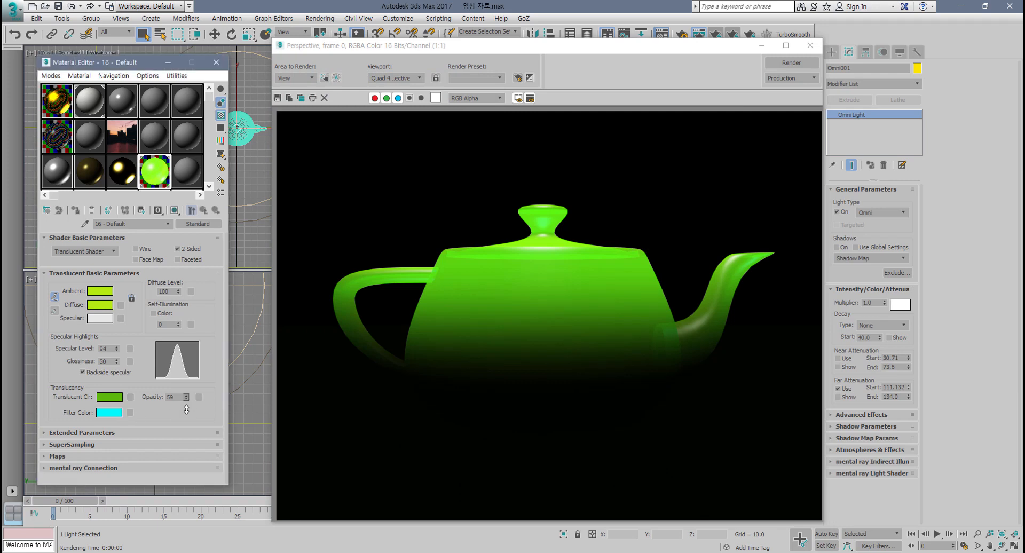
click(779, 65)
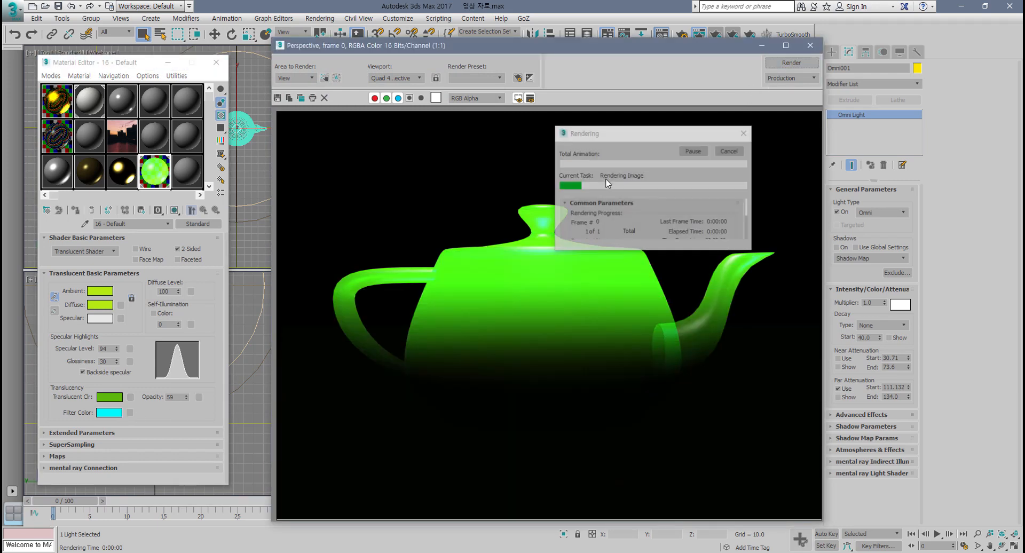
click(811, 47)
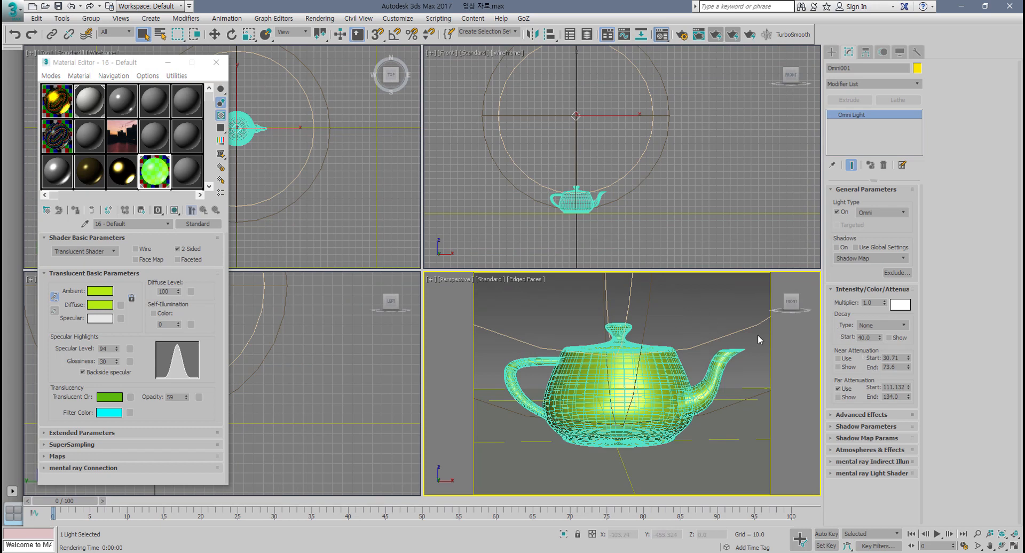
middle_drag(583, 210, 589, 207)
scroll(588, 207, up, 8)
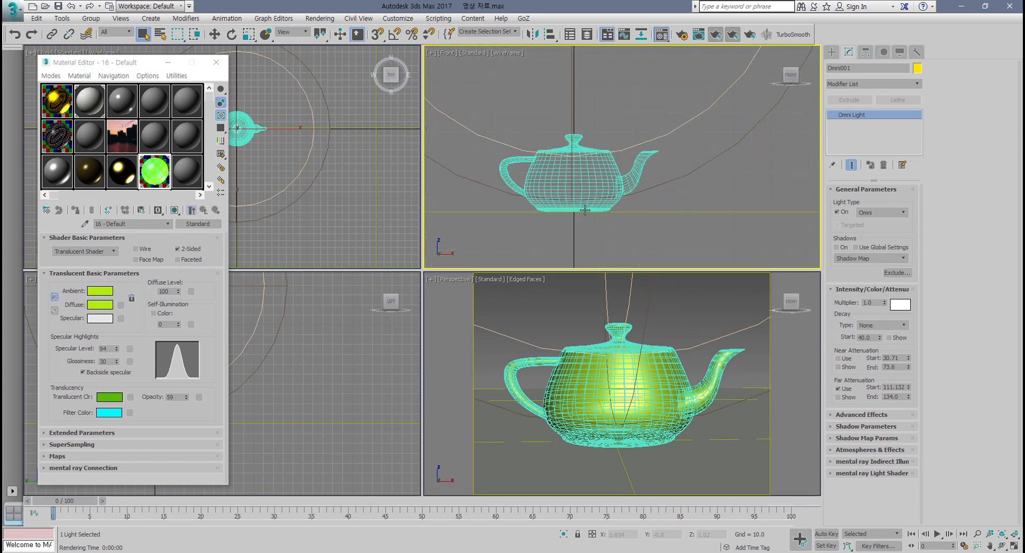
scroll(602, 219, down, 1)
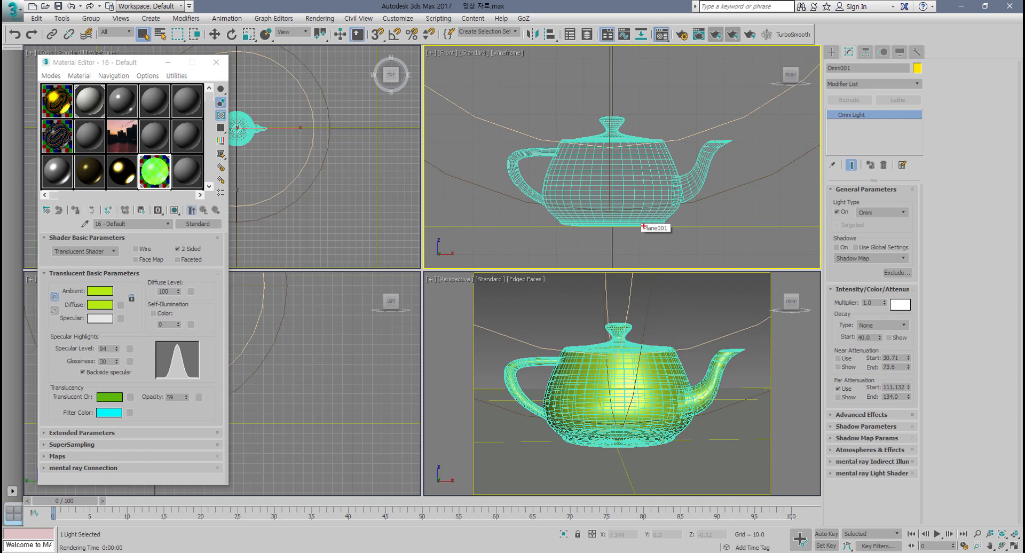
drag(548, 203, 678, 200)
mouse_move(565, 212)
mouse_down()
mouse_move(558, 224)
mouse_move(627, 229)
mouse_move(652, 217)
mouse_up()
drag(661, 203, 689, 230)
key(Escape)
Step: Raise the far attenuation end to about 146 and re-render the perspective view
drag(908, 399, 908, 390)
alt+middle_drag(695, 390, 693, 393)
click(750, 35)
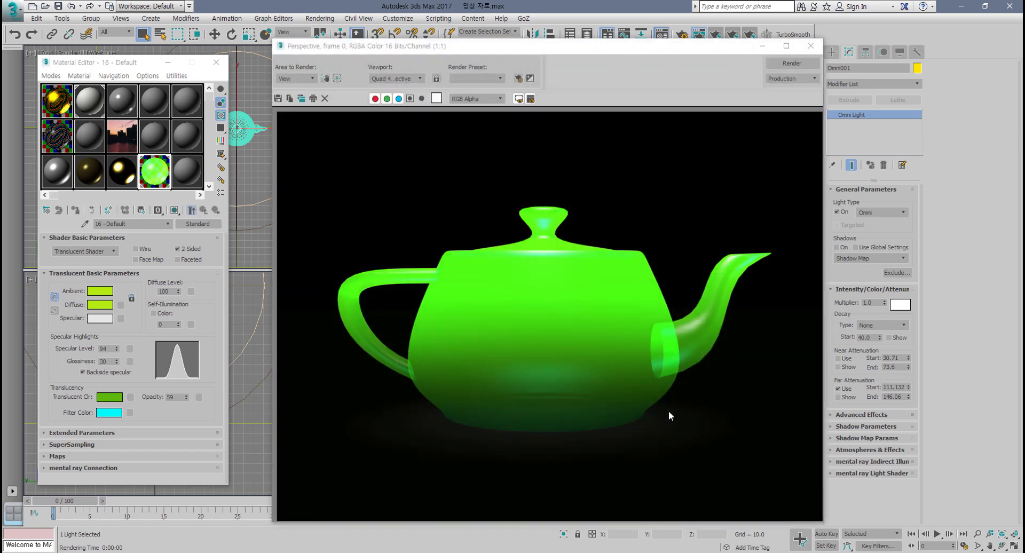
click(811, 46)
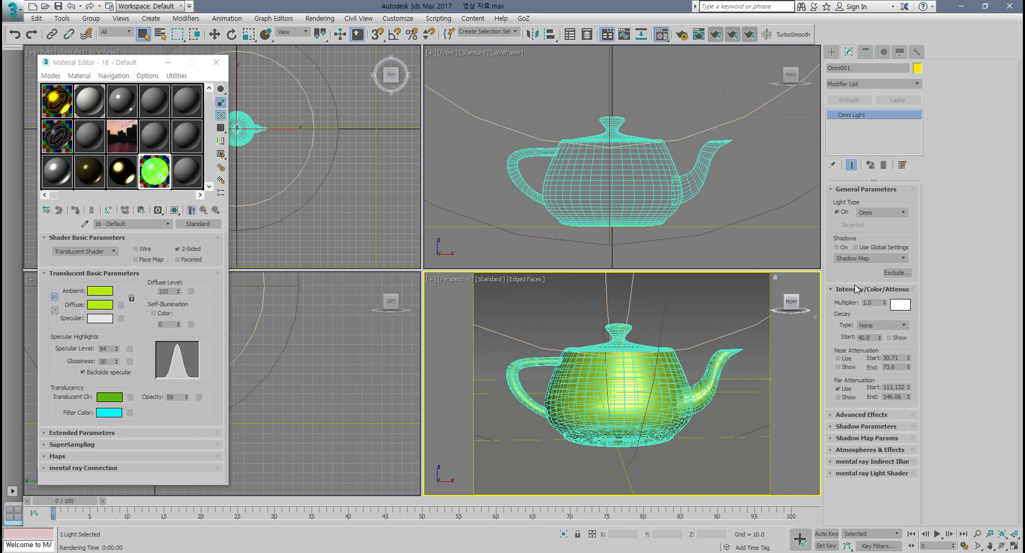
Step: Turn on shadows for the omni light and re-render the perspective view
click(837, 247)
alt+middle_drag(694, 348, 668, 375)
click(732, 36)
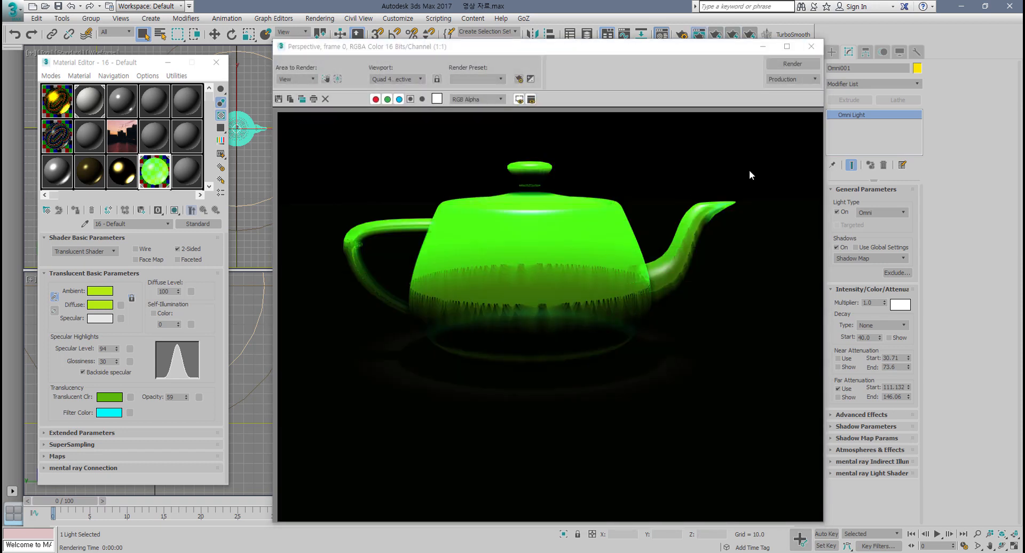
Step: Switch the light's shadow type to Ray Traced Shadows and re-render
click(889, 259)
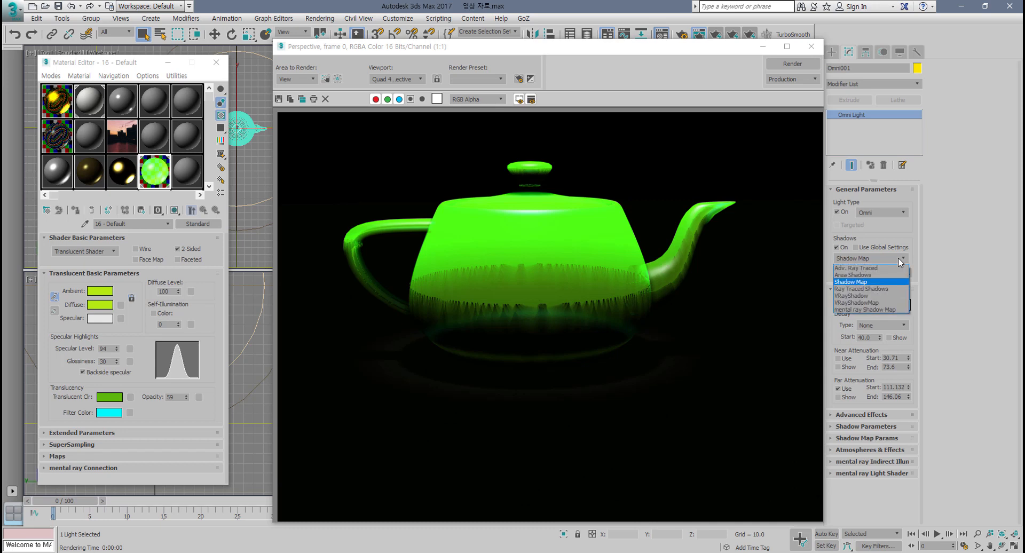
click(861, 289)
click(785, 65)
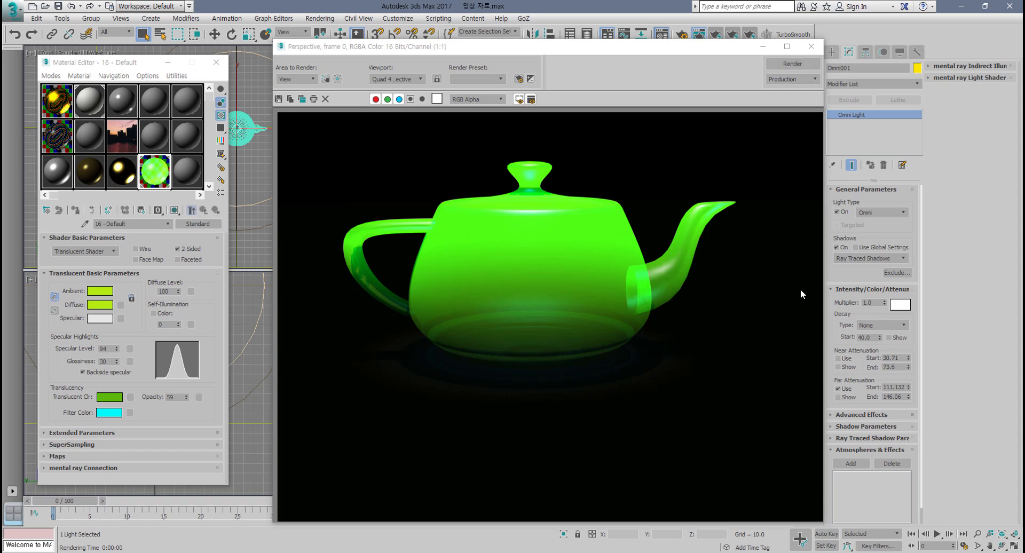
Step: Close the render window, raise the far attenuation end to about 168, and re-render the perspective view
click(811, 47)
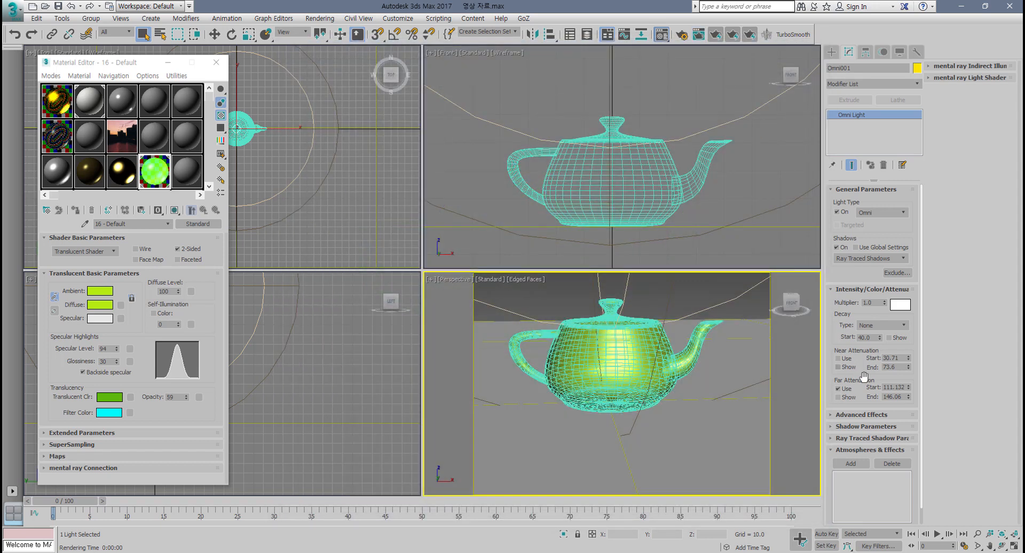
mouse_move(910, 391)
mouse_down()
mouse_move(913, 359)
mouse_move(912, 383)
mouse_up()
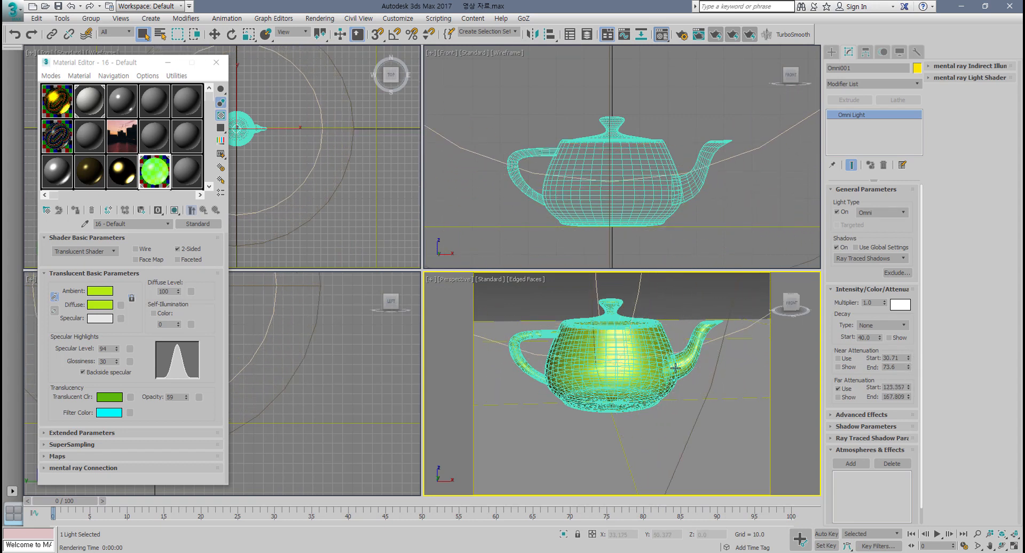
click(736, 35)
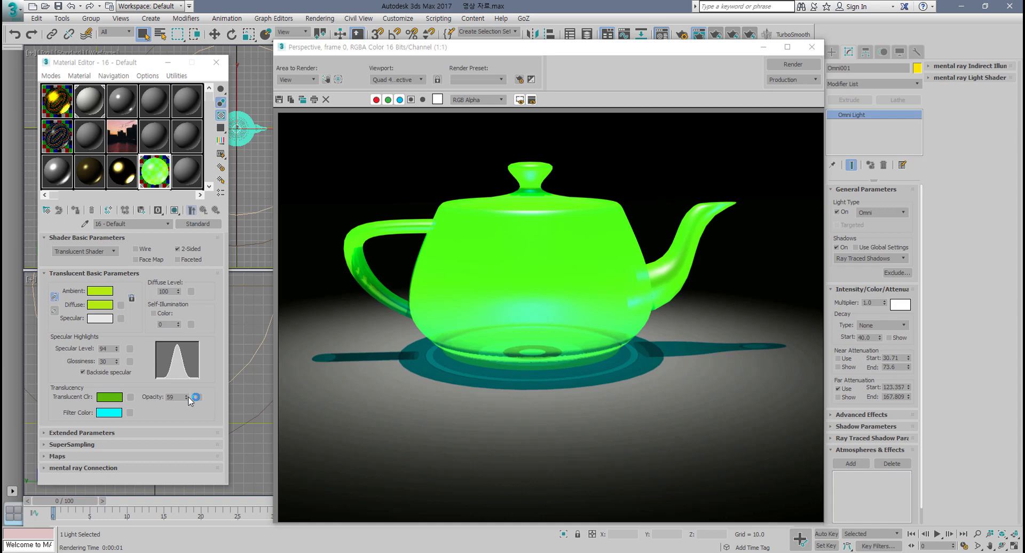
Step: Raise the translucent material's opacity to 100 and re-render
drag(186, 397, 192, 310)
click(793, 64)
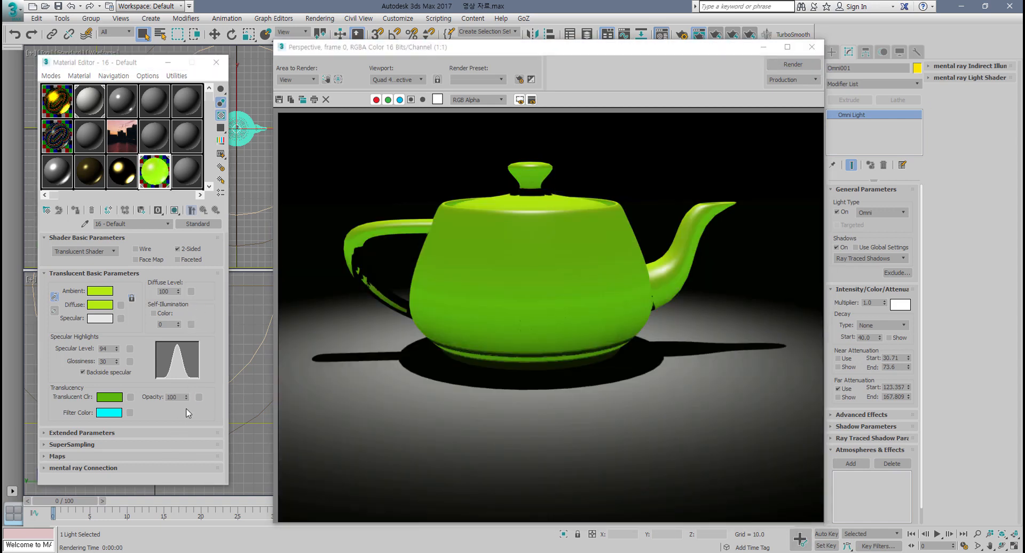
Step: Lower the opacity to 44 and set the filter colour to green
drag(186, 397, 189, 426)
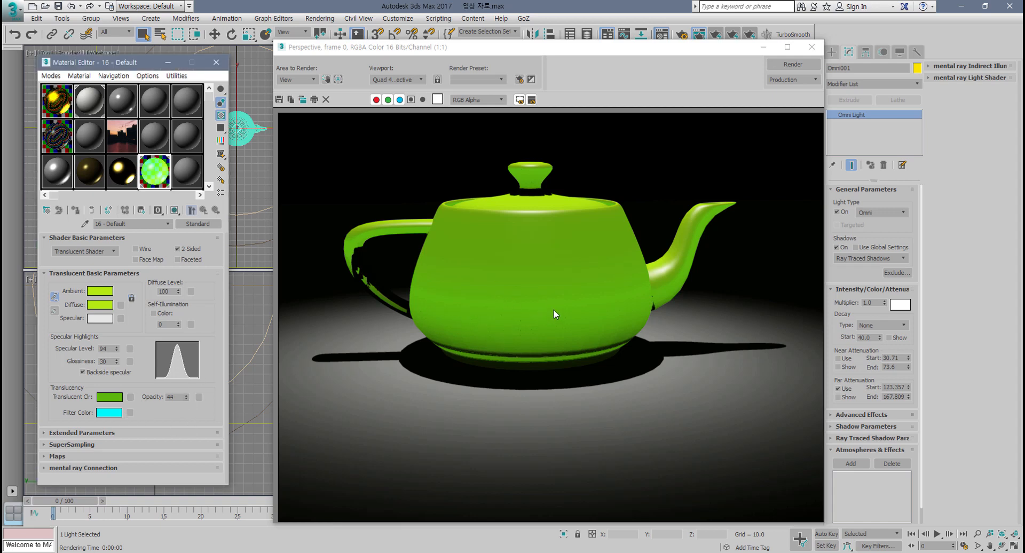
click(110, 413)
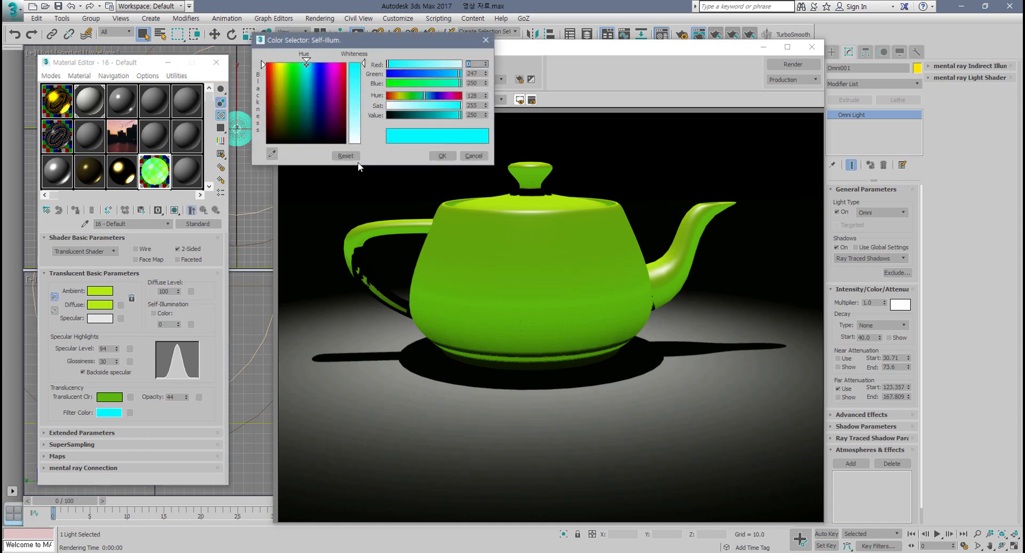
drag(306, 80, 287, 71)
click(442, 156)
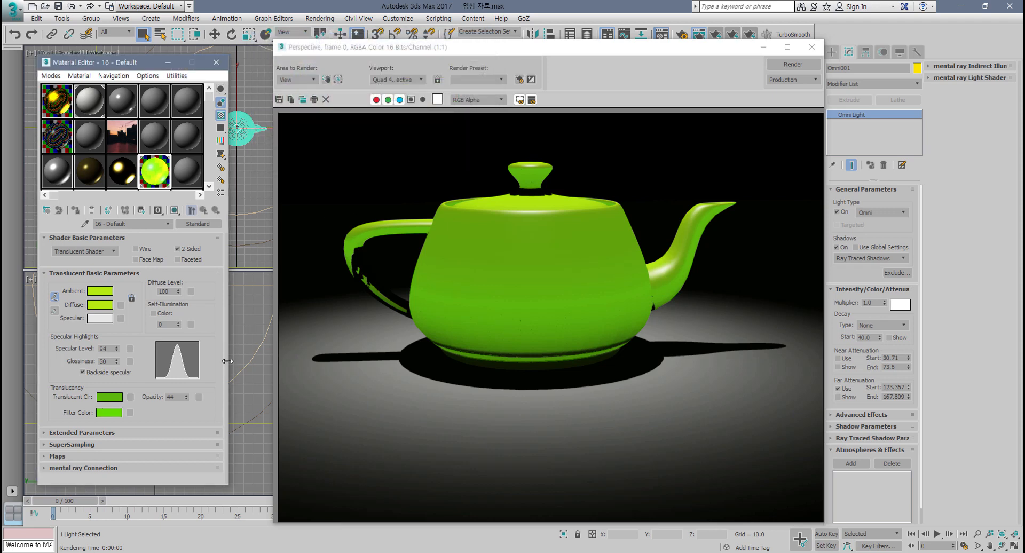
Step: Lower the opacity to 28 and re-render the perspective view
drag(188, 396, 187, 405)
click(783, 64)
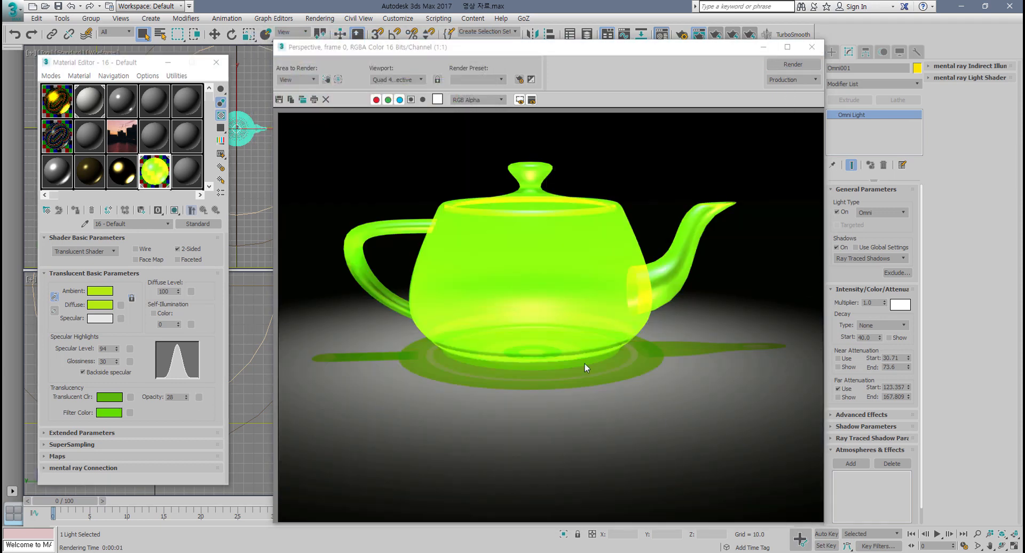
Step: Raise the opacity to 50 and re-render the perspective view
drag(186, 398, 188, 386)
click(793, 65)
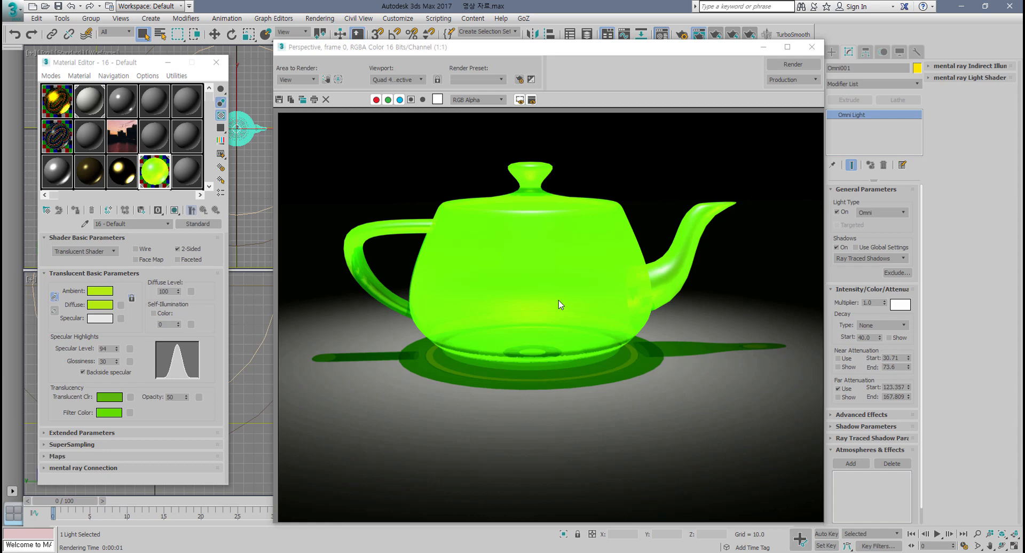
Step: Close the render window, lower the far attenuation end to about 136, and re-render
click(812, 47)
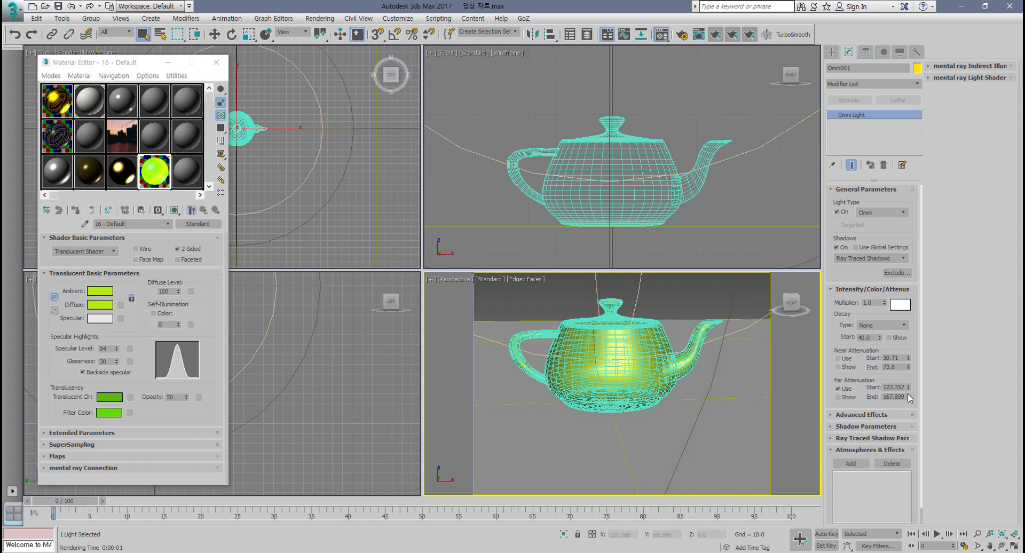
drag(909, 398, 905, 408)
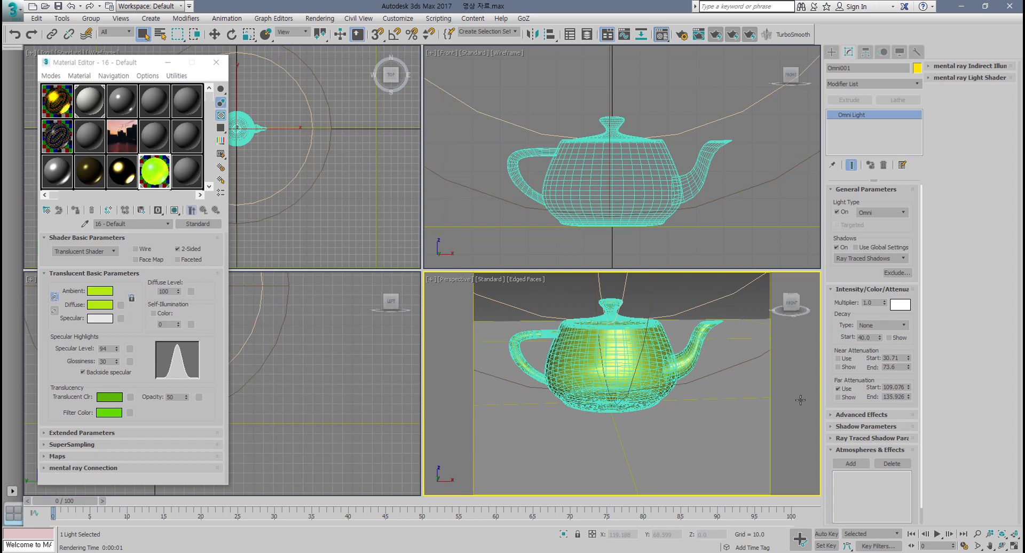
click(733, 37)
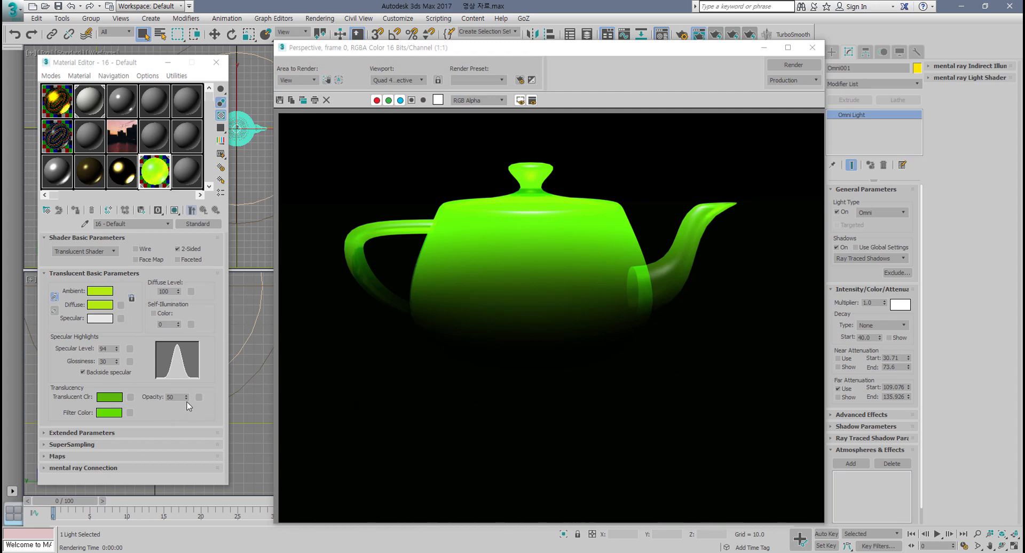
Step: Raise the opacity to 100 and re-render the perspective view
drag(186, 397, 188, 367)
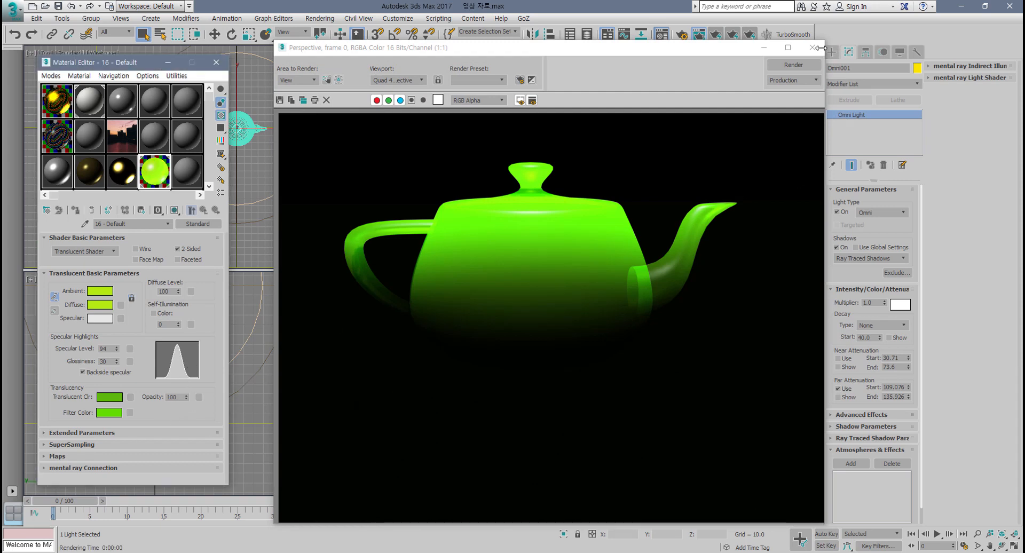
click(794, 65)
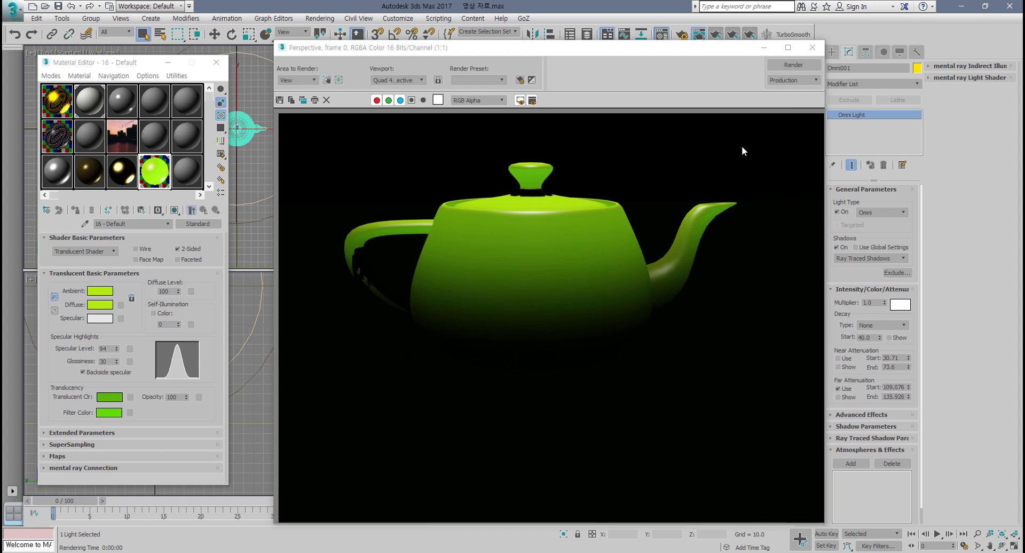
Step: Turn off the omni light's shadows and re-render
click(837, 248)
click(794, 65)
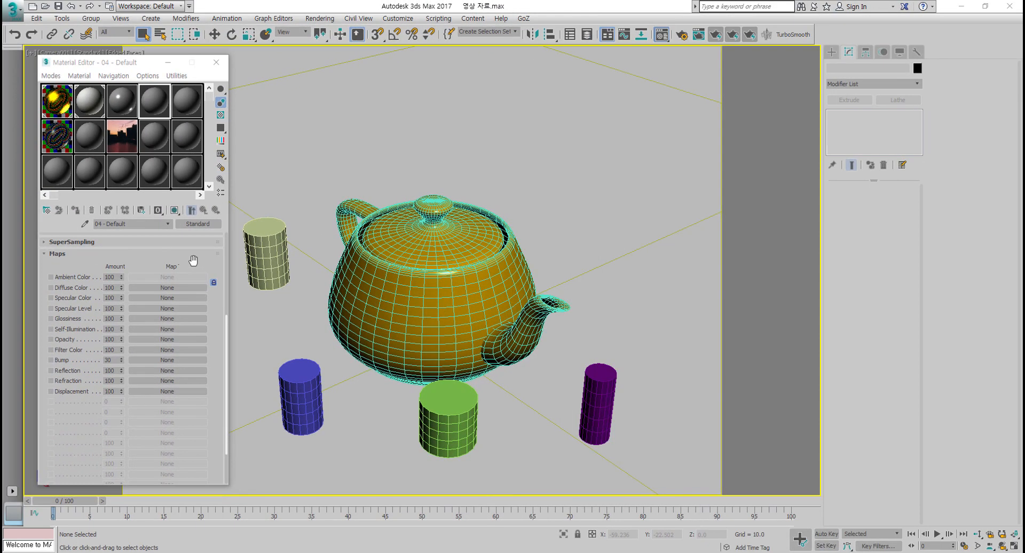
Step: Browse the default material's shader list and Maps rollout in the material editor
drag(193, 260, 193, 464)
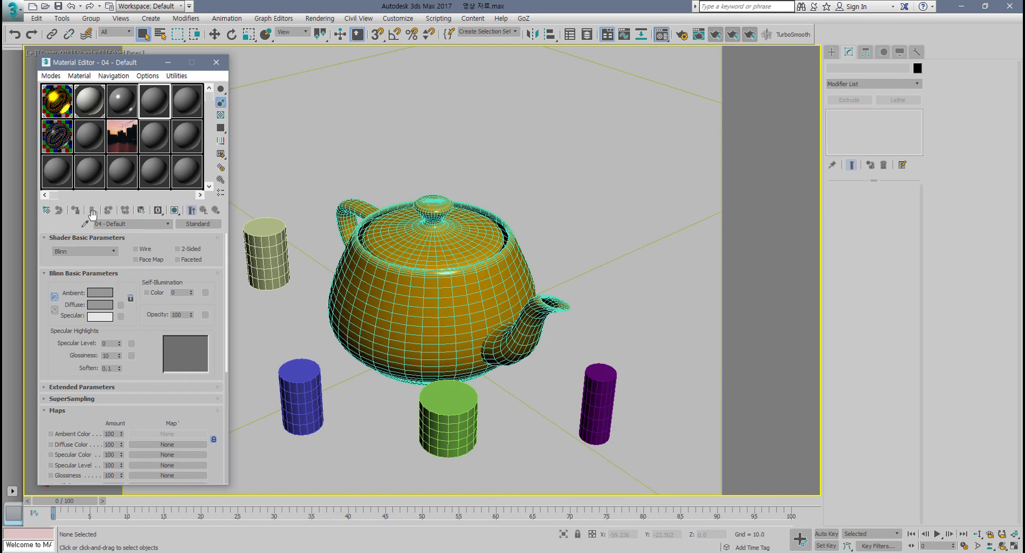
click(113, 252)
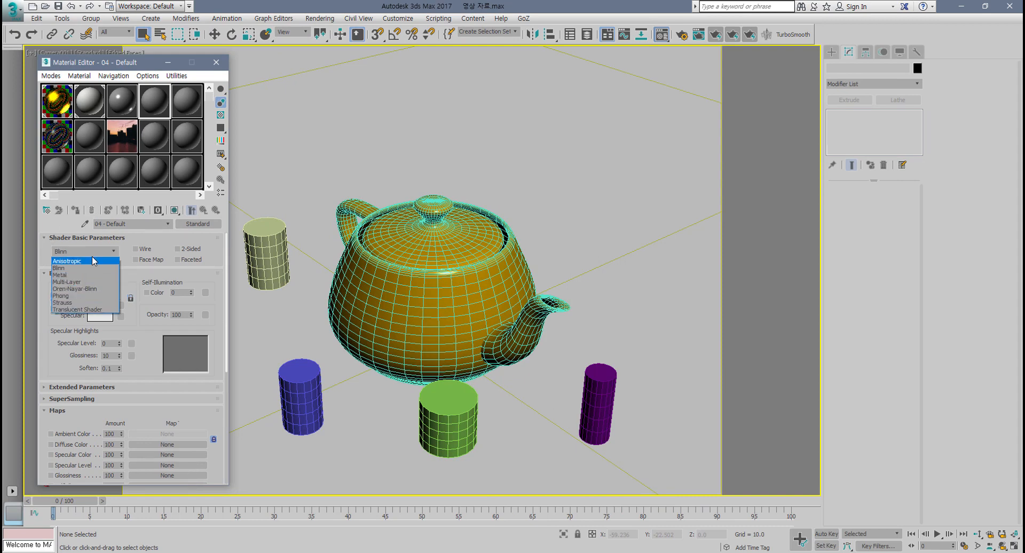
click(145, 338)
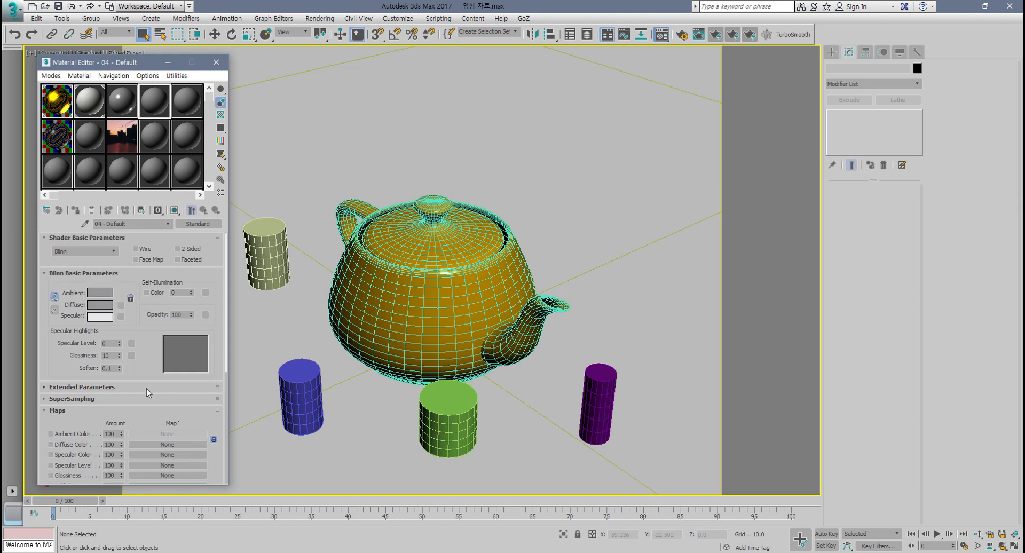
drag(128, 68, 160, 55)
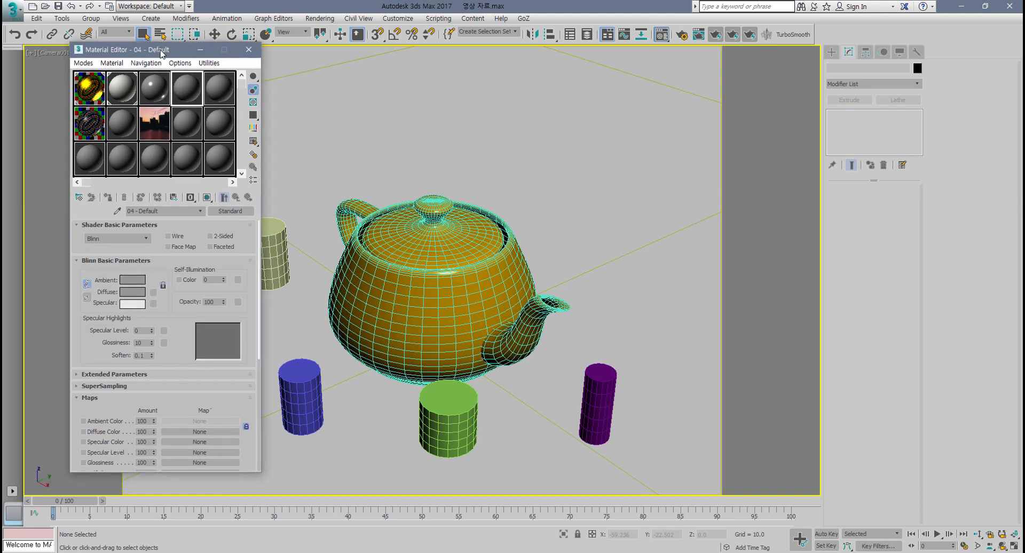
mouse_move(113, 401)
mouse_down()
mouse_move(114, 329)
mouse_move(113, 407)
mouse_up()
scroll(172, 328, down, 3)
drag(177, 296, 177, 275)
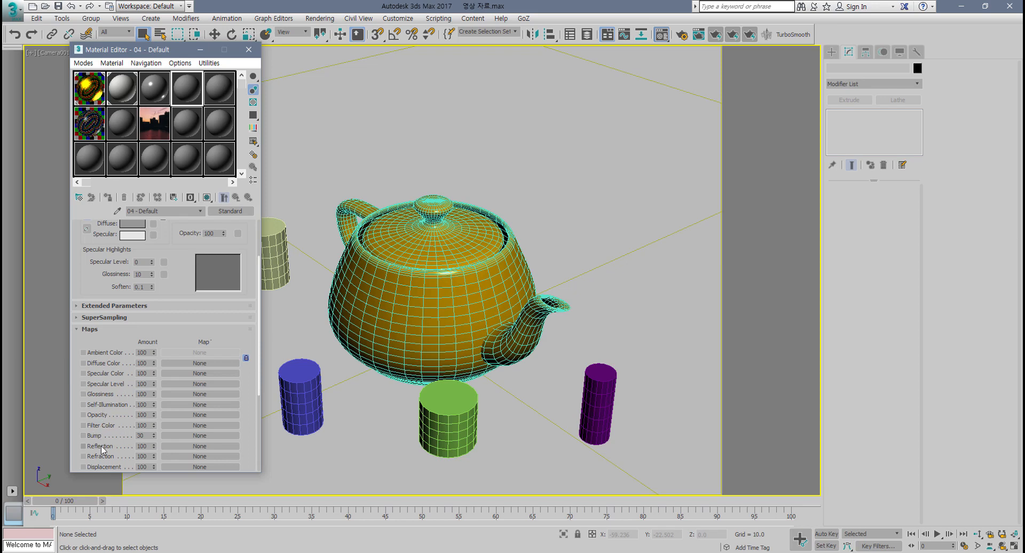
drag(180, 274, 189, 247)
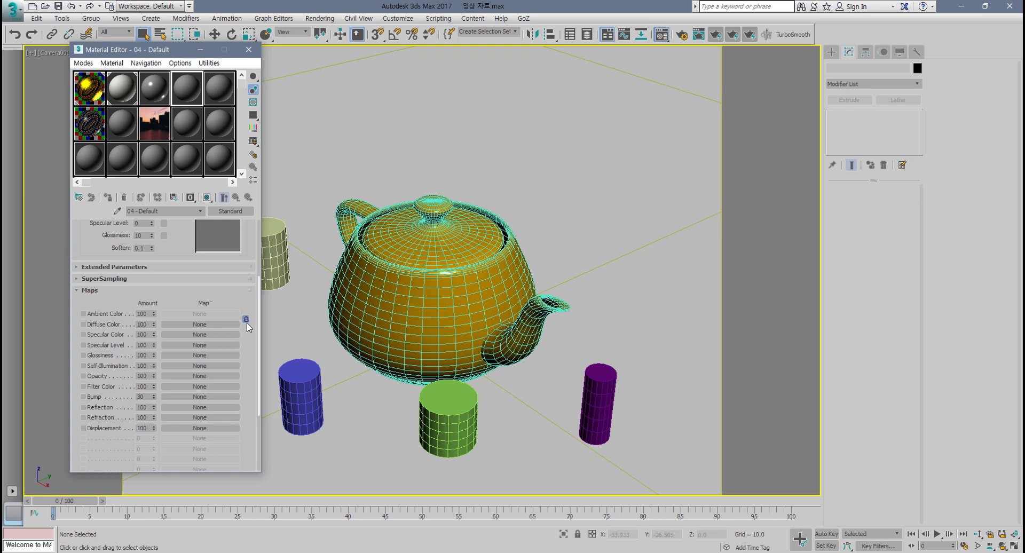
Step: Select the teapot in the viewport
click(457, 302)
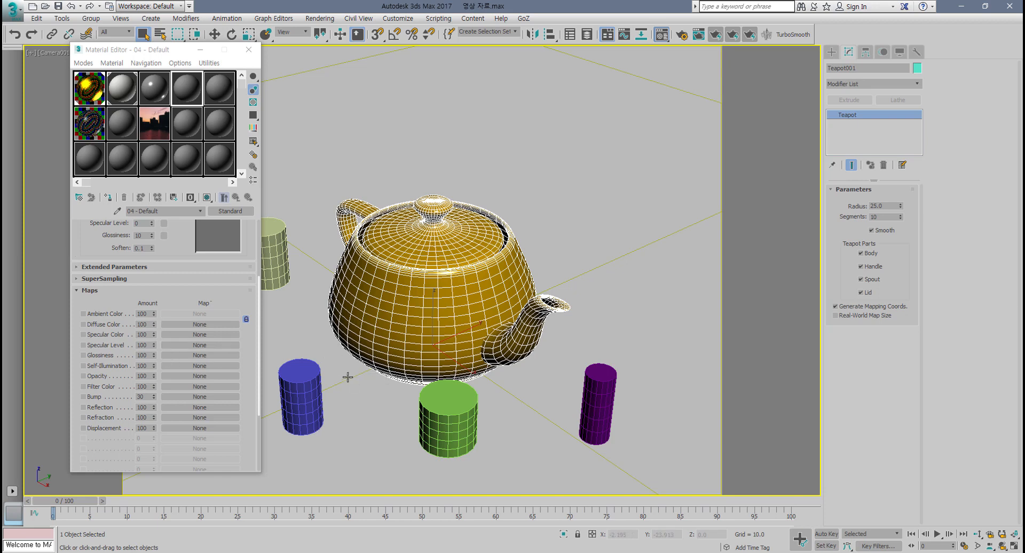
click(245, 320)
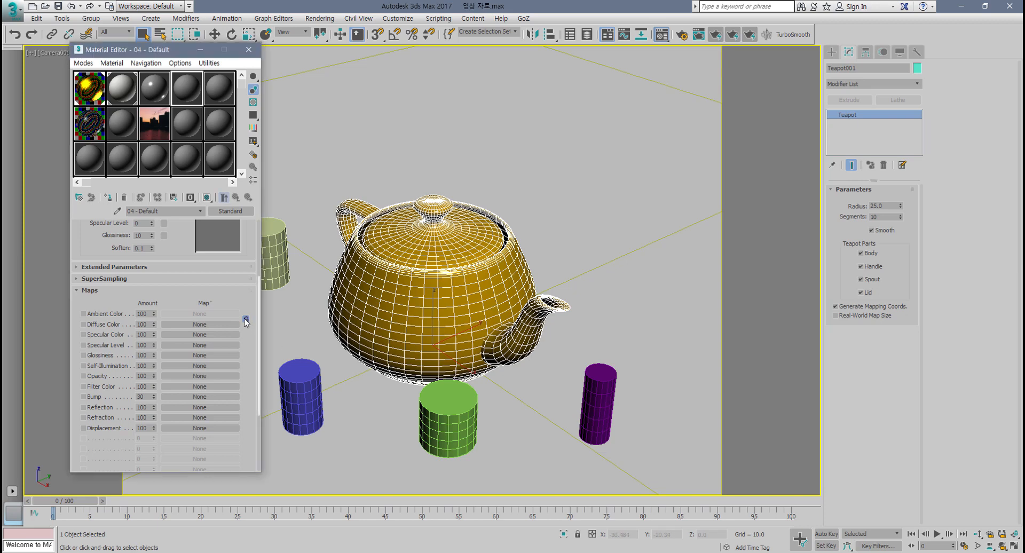
click(246, 319)
key(8)
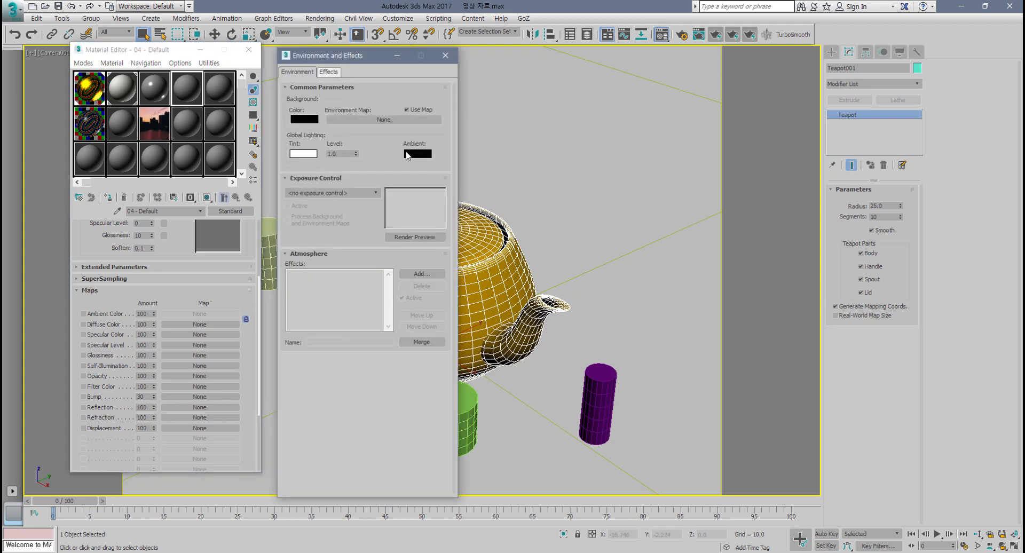
click(446, 55)
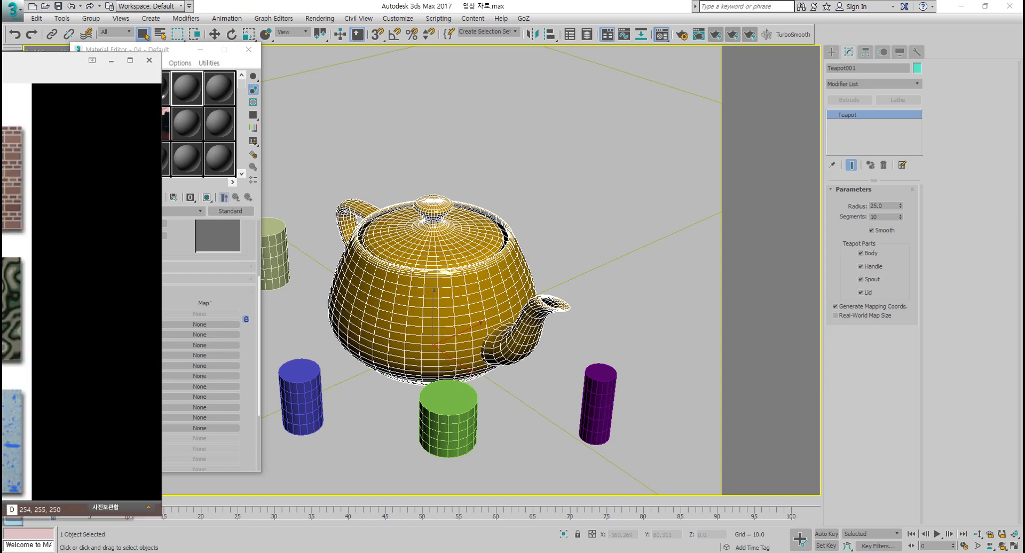
Step: Switch to the image viewer showing the brick and pattern texture images
drag(0, 62, 419, 69)
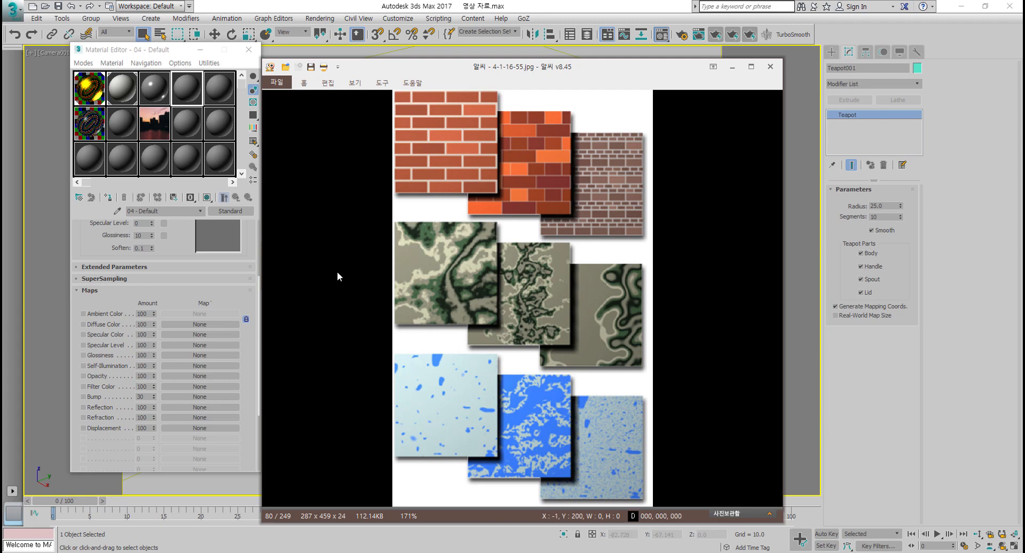
key(ctrl+r)
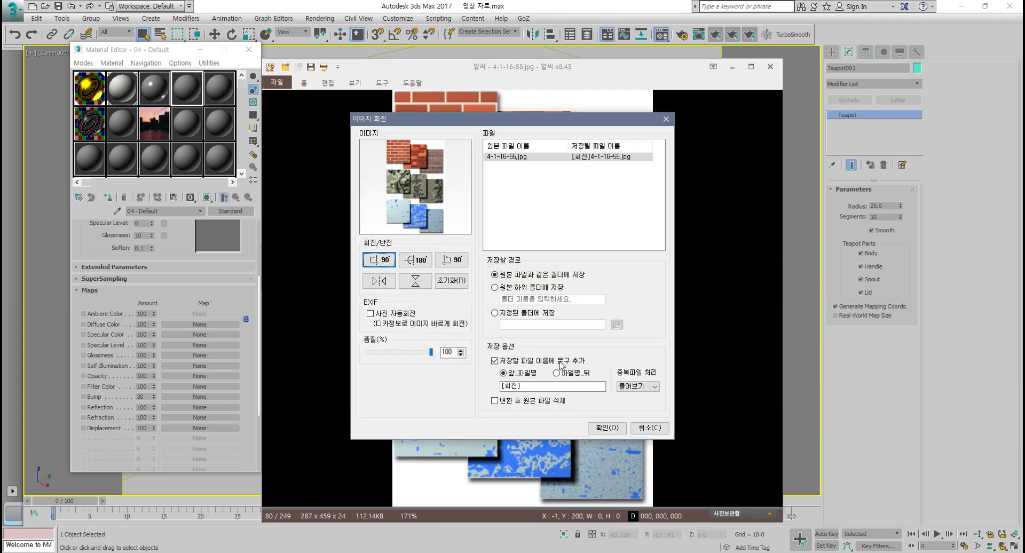
click(650, 428)
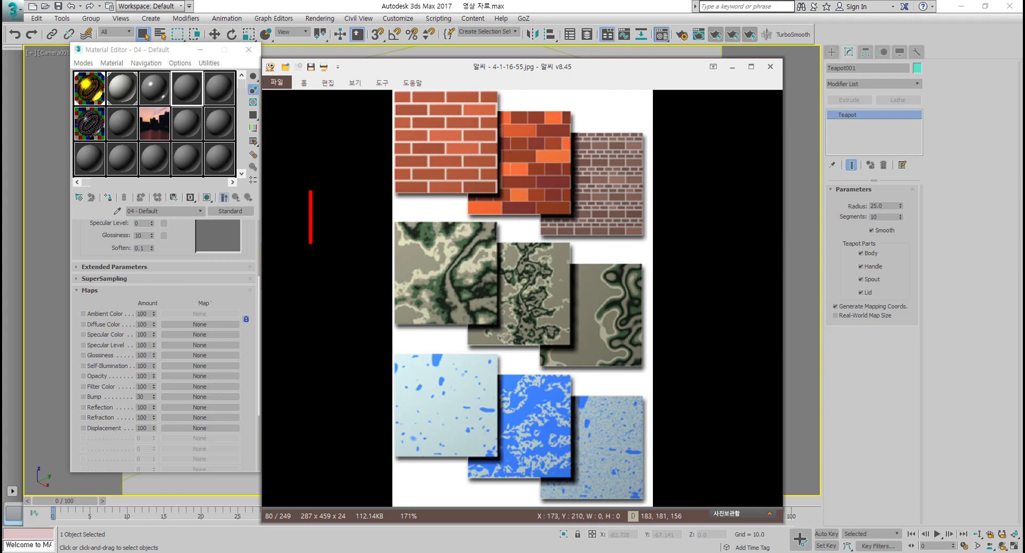
text(Proc)
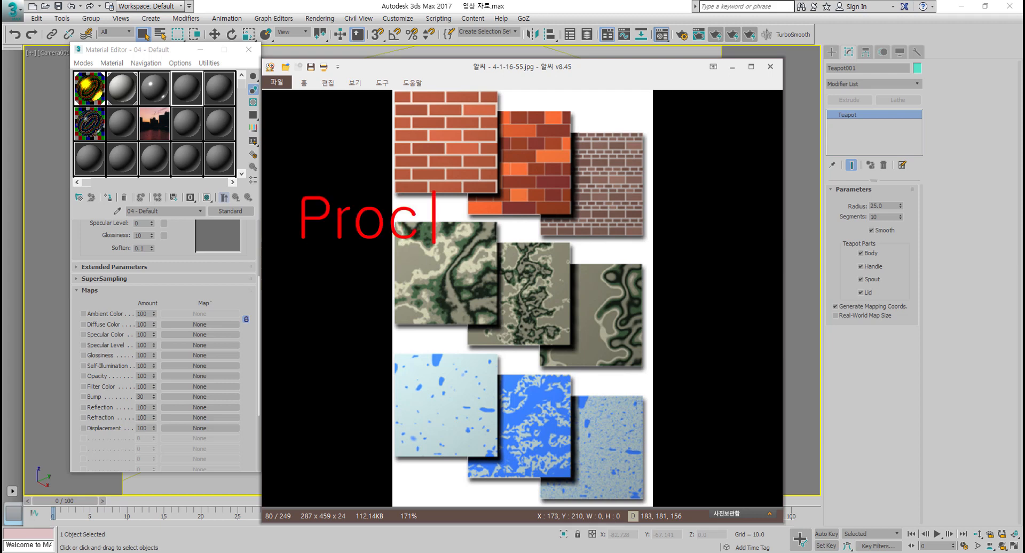
text(edural M)
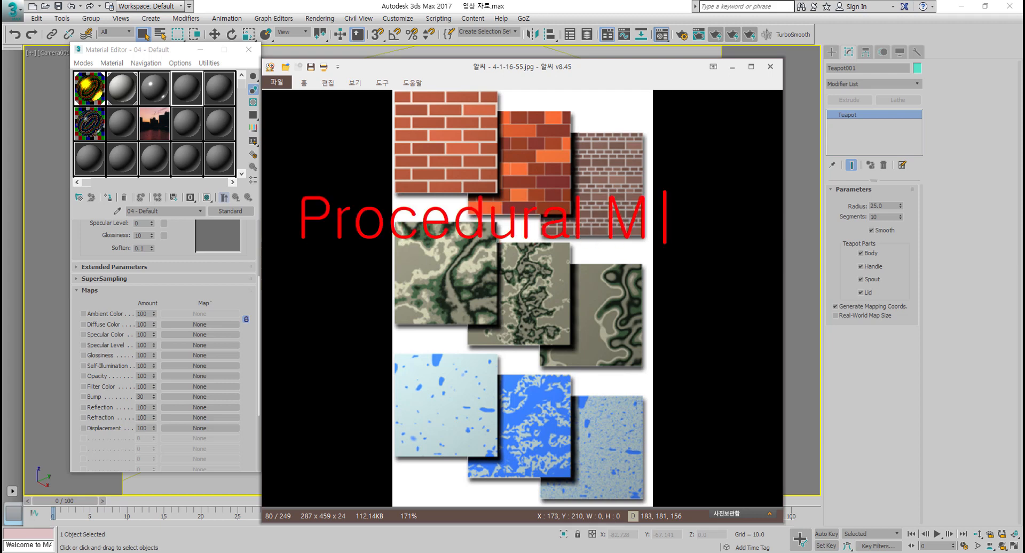
text(ap)
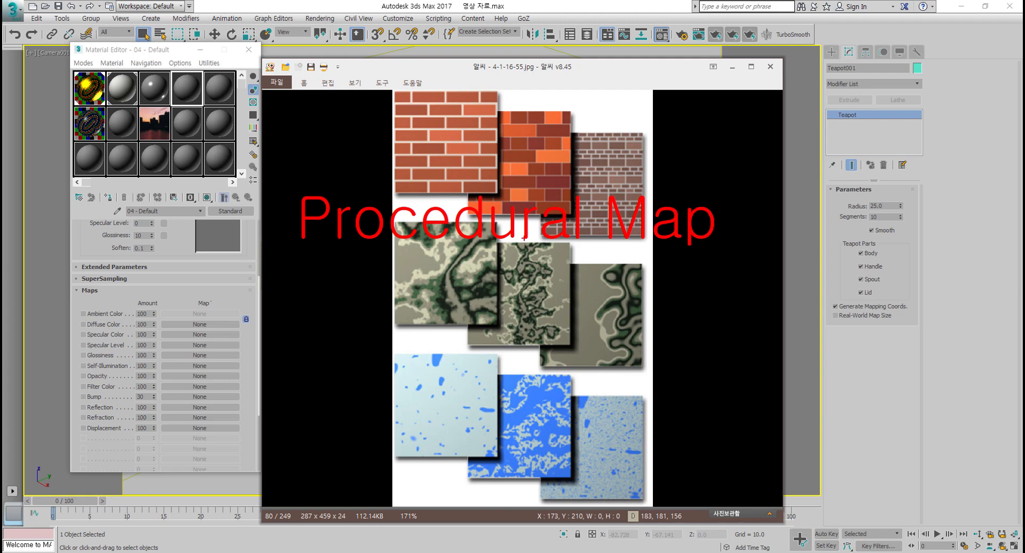
drag(261, 252, 690, 253)
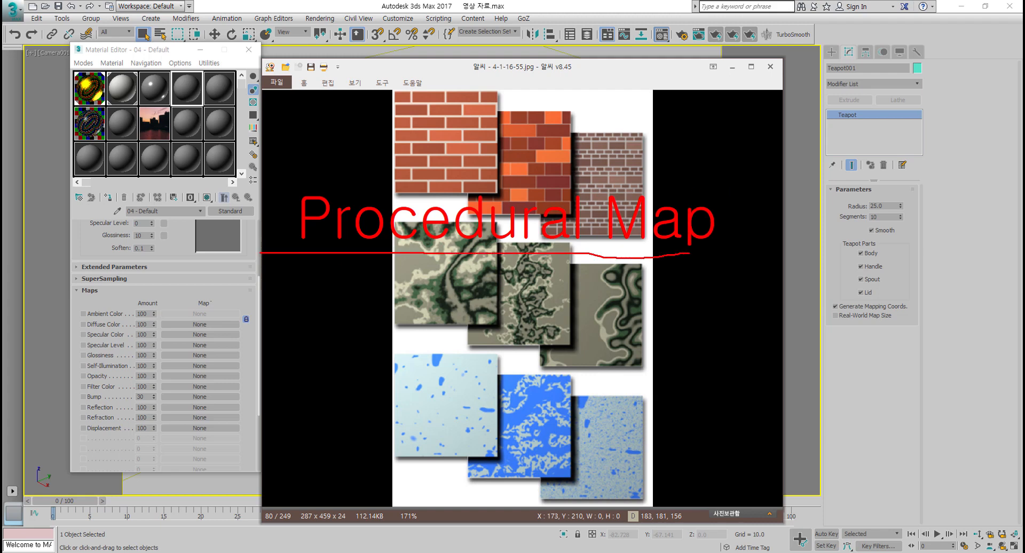
key(Escape)
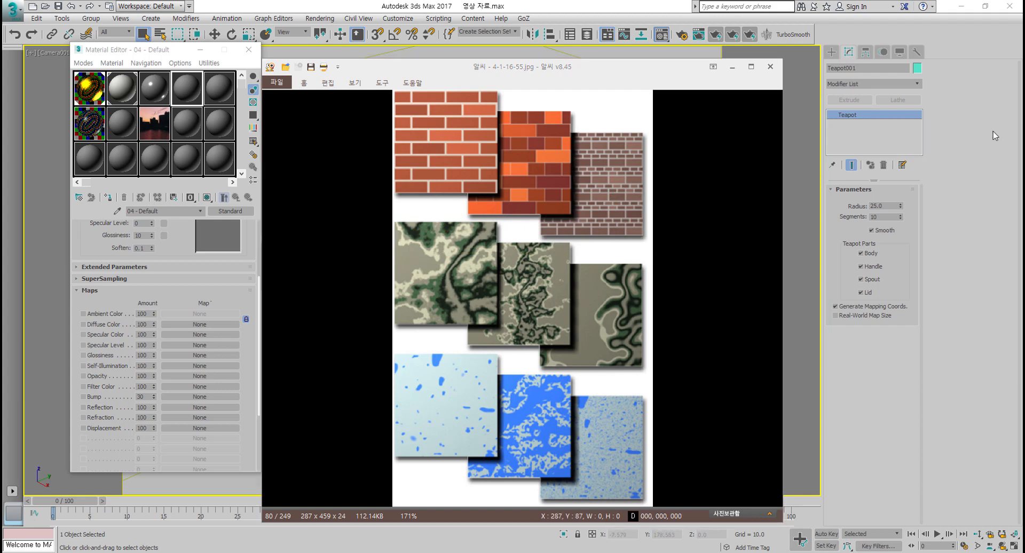
Step: Move the image viewer aside and unlock the link between the Ambient and Diffuse color maps
drag(677, 72, 0, 100)
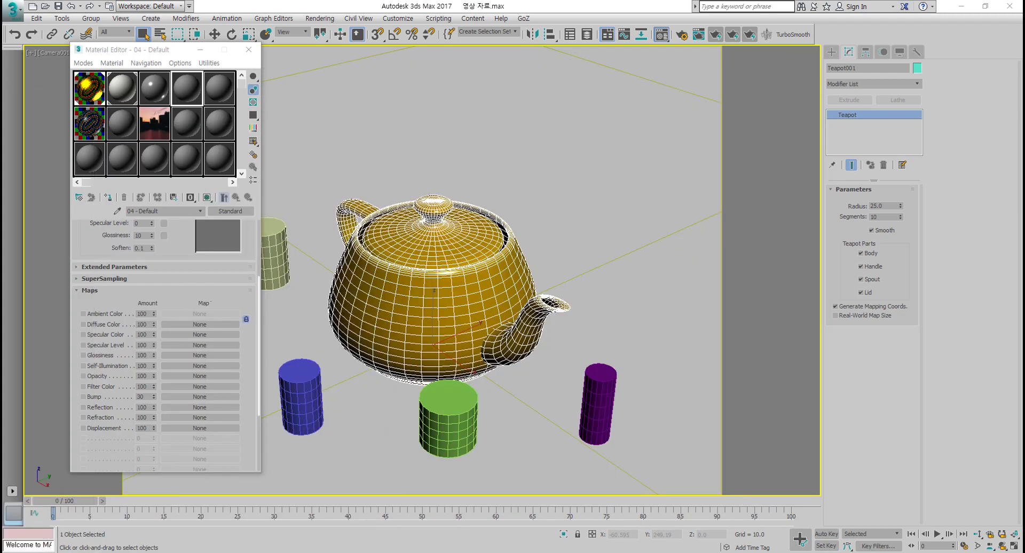
click(246, 319)
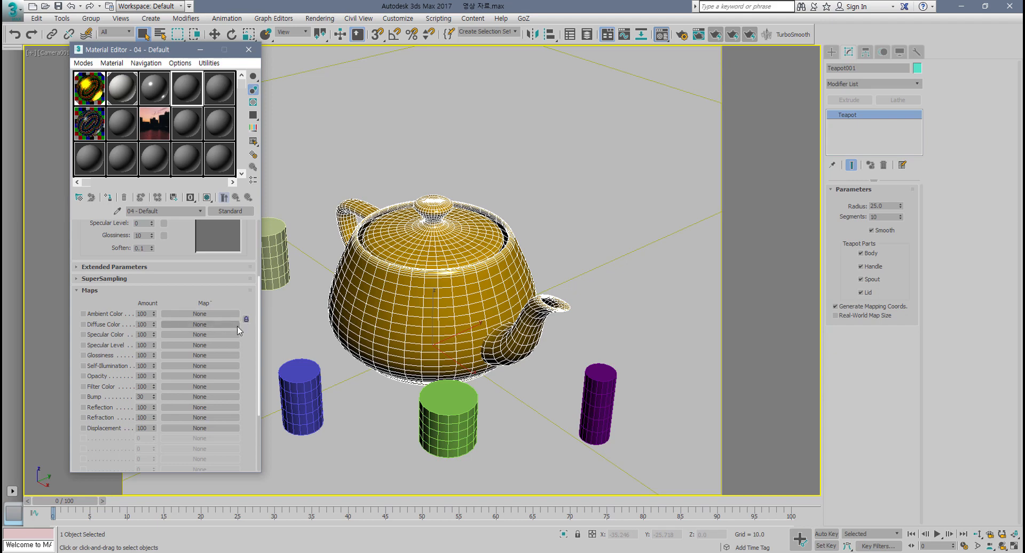
click(247, 319)
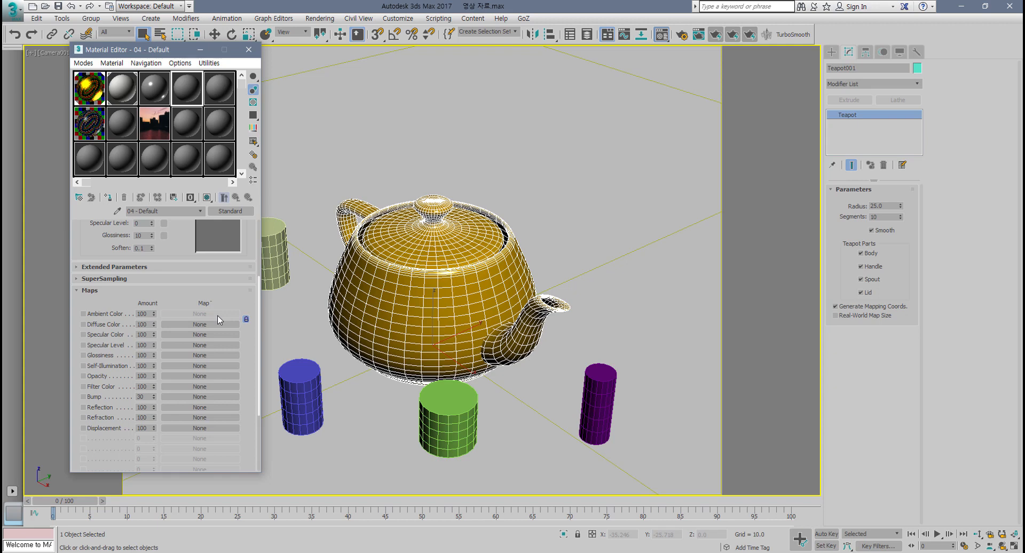
click(246, 319)
Step: Assign a Bitmap using marble01.jpg to the Ambient Color map slot of the default material
click(204, 315)
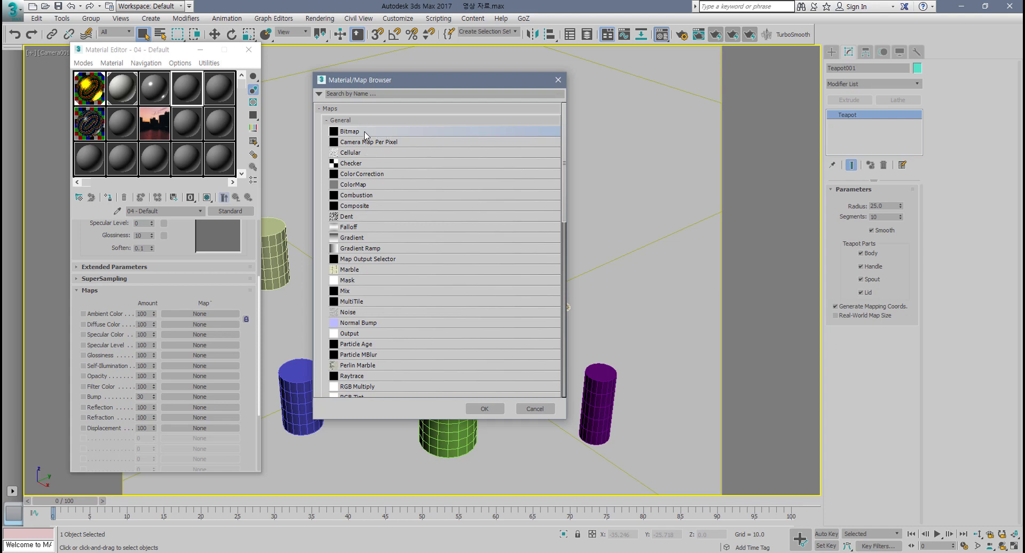
double_click(364, 132)
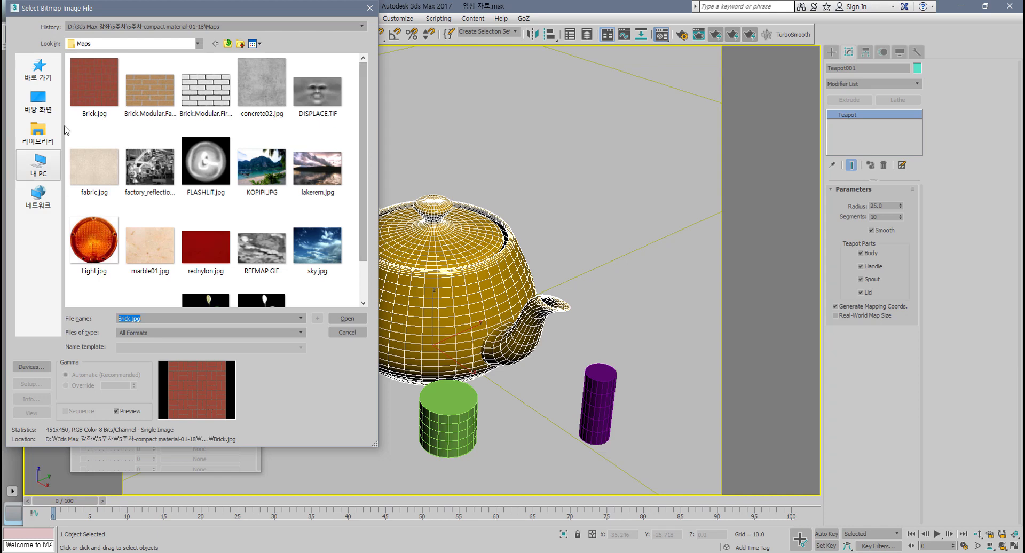
scroll(199, 215, down, 1)
scroll(197, 216, up, 1)
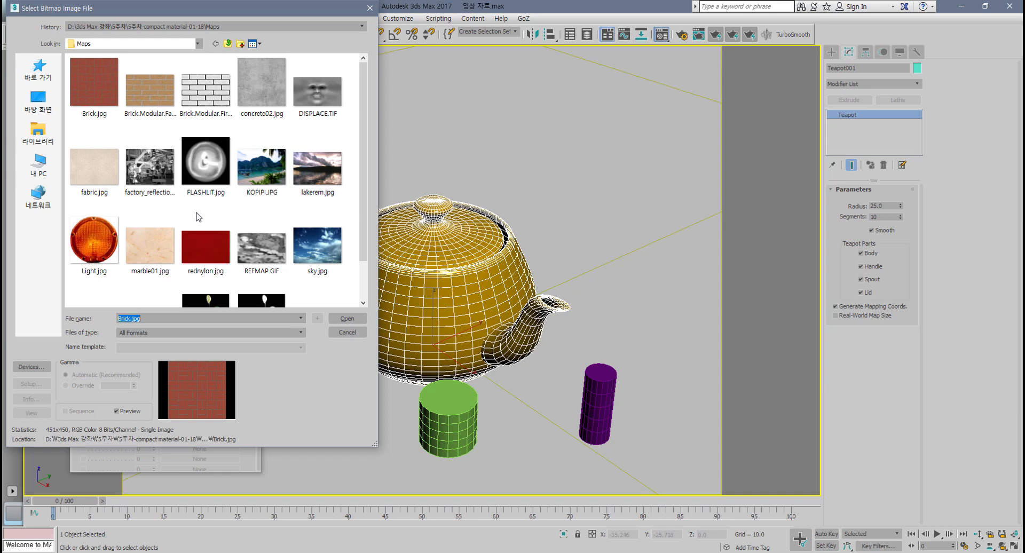
click(156, 247)
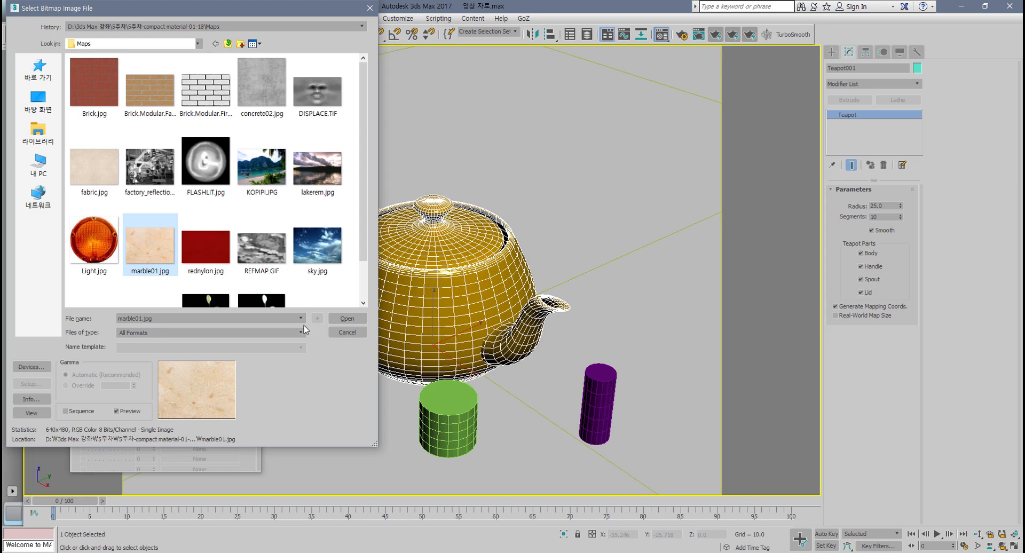
scroll(248, 253, down, 1)
scroll(243, 265, up, 1)
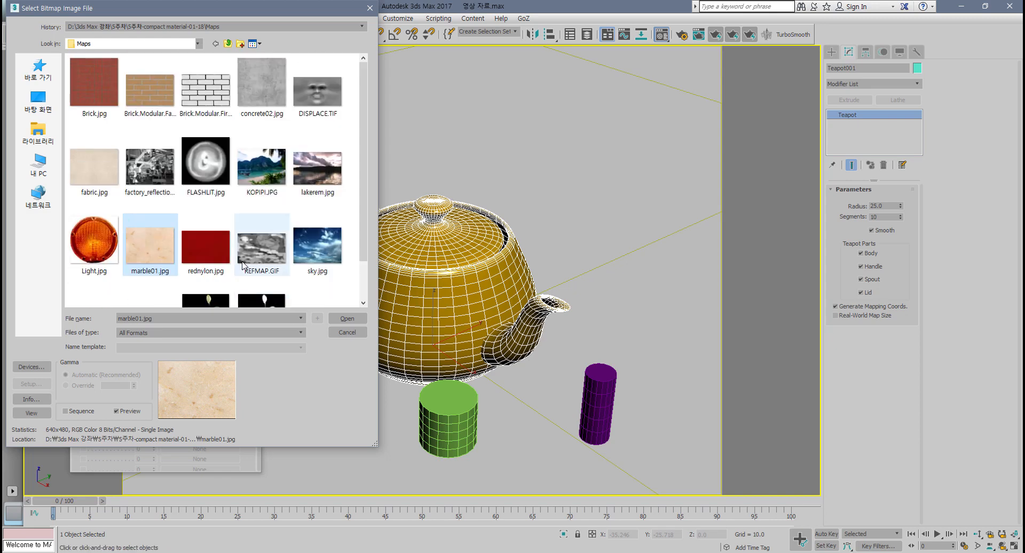
scroll(243, 263, down, 1)
scroll(242, 264, up, 1)
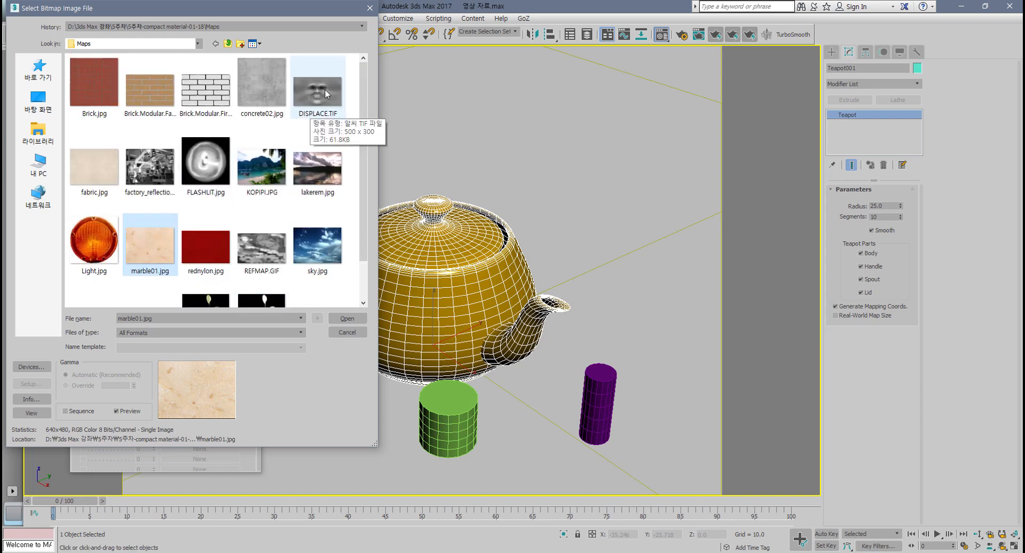
scroll(258, 243, down, 1)
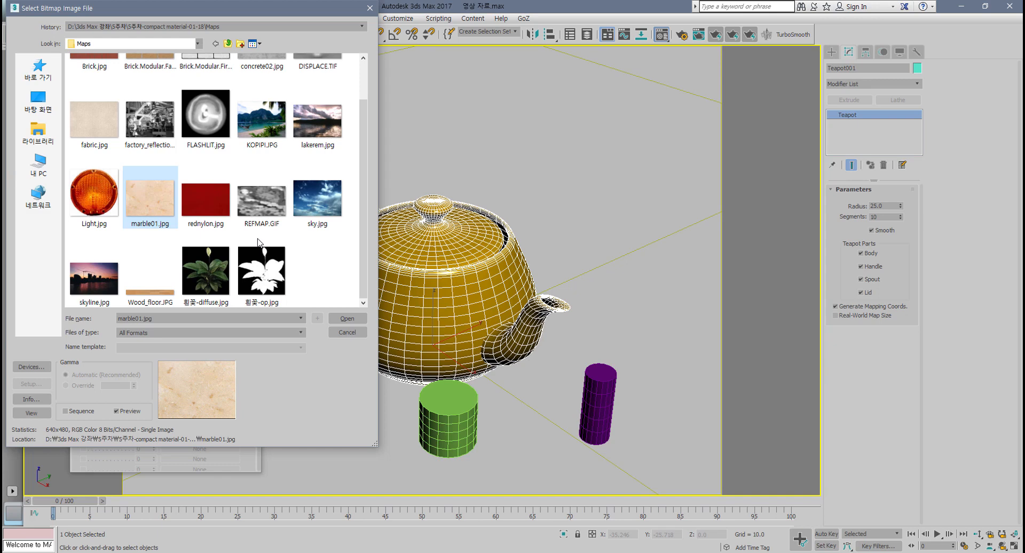
click(347, 318)
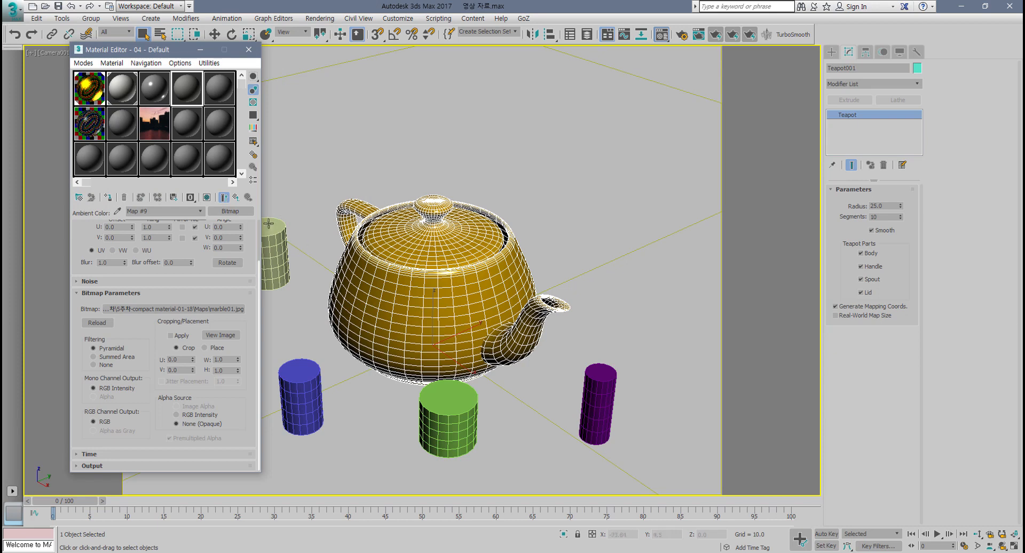
Step: Return to the parent material and assign it to the selected teapot
click(236, 197)
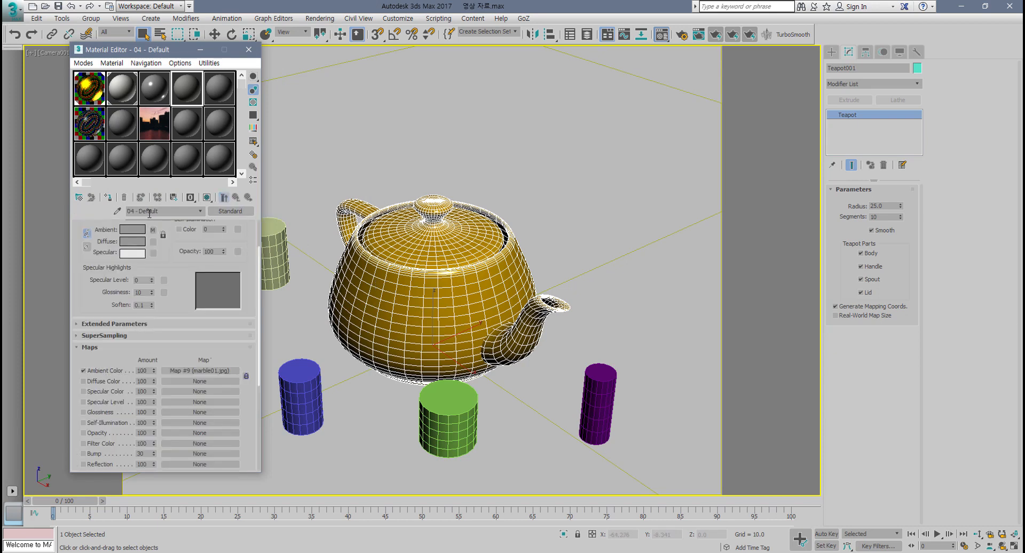
click(108, 197)
click(487, 302)
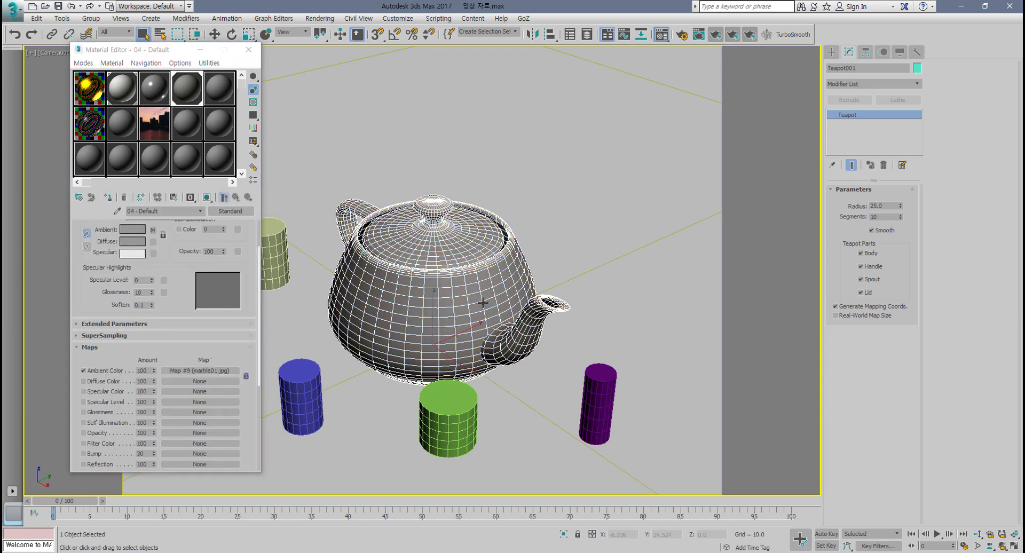
Step: Set the material's Specular Level to 65 and Glossiness to 27
drag(153, 283, 150, 241)
drag(152, 294, 152, 283)
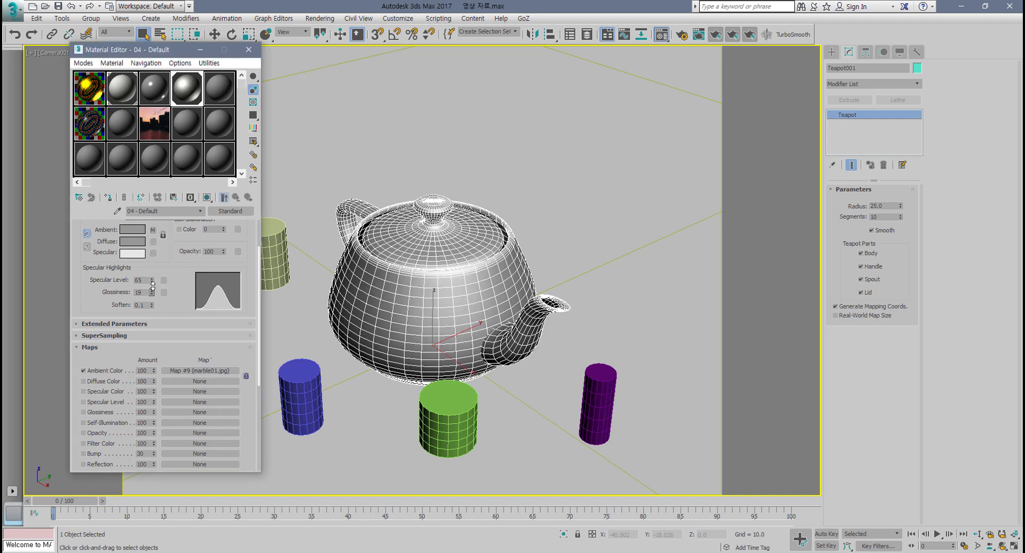
Step: Render the camera view to check the material, then close the render window
click(718, 34)
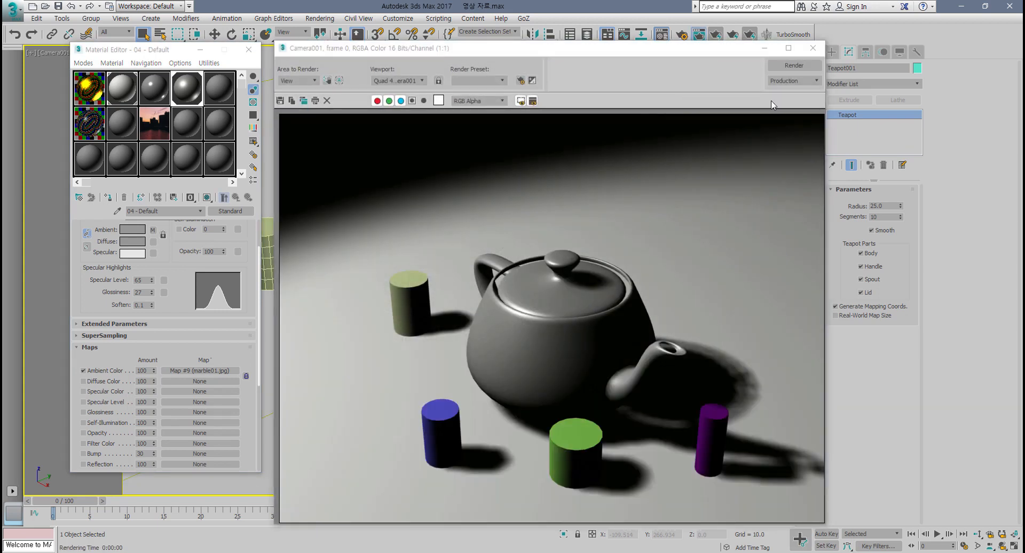
click(812, 47)
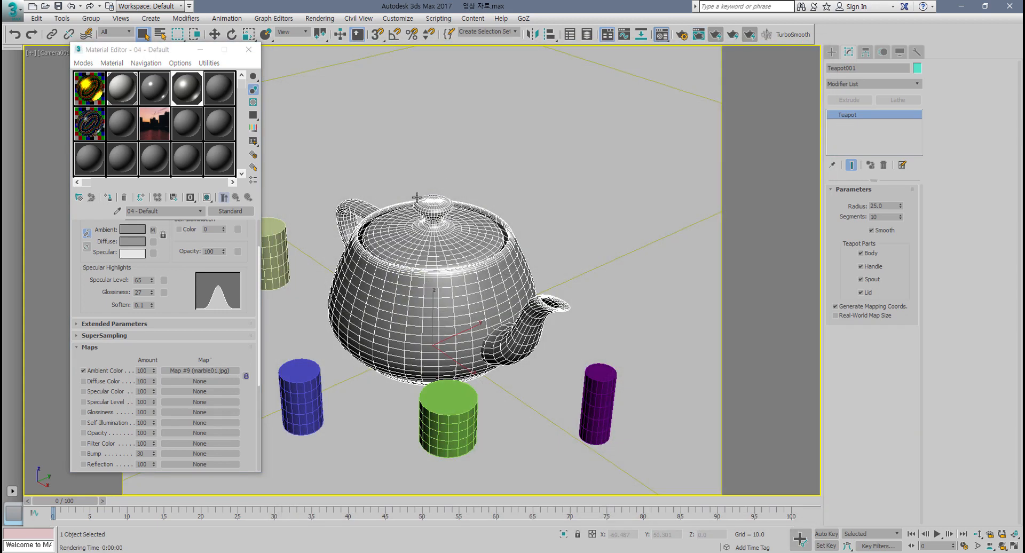
Step: Set the global ambient light color to RGB 97, 97, 97 in the Environment settings
key(8)
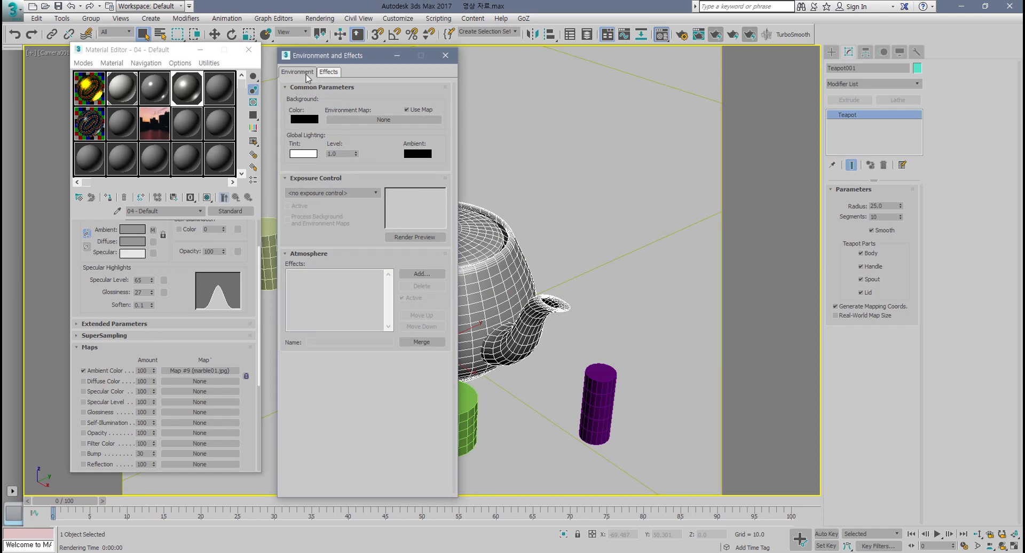
click(445, 55)
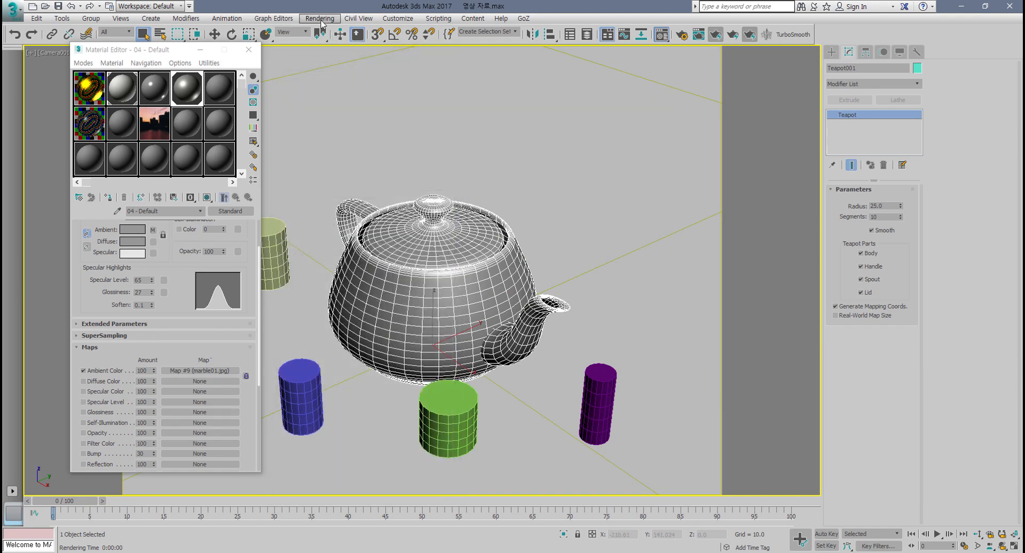
click(320, 18)
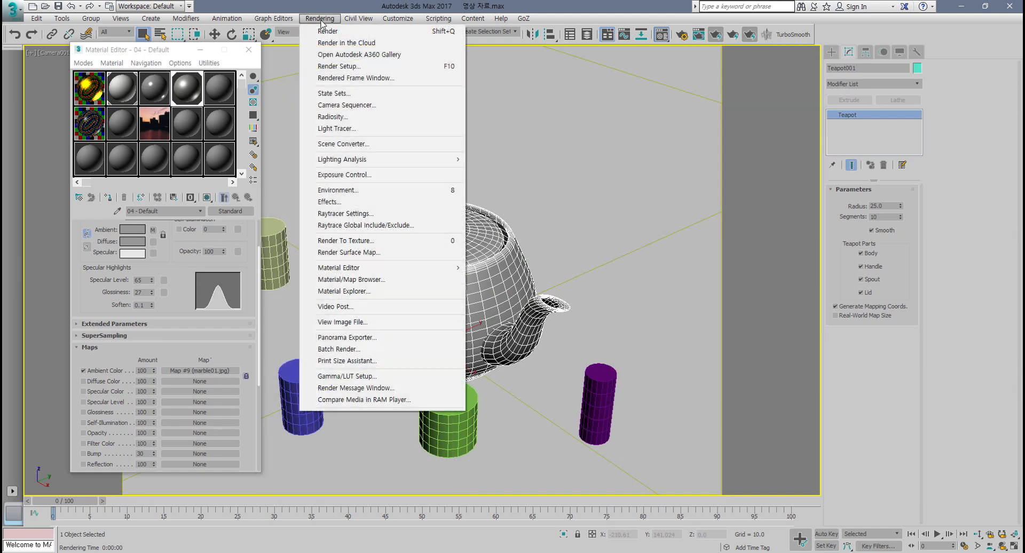
click(353, 190)
click(418, 154)
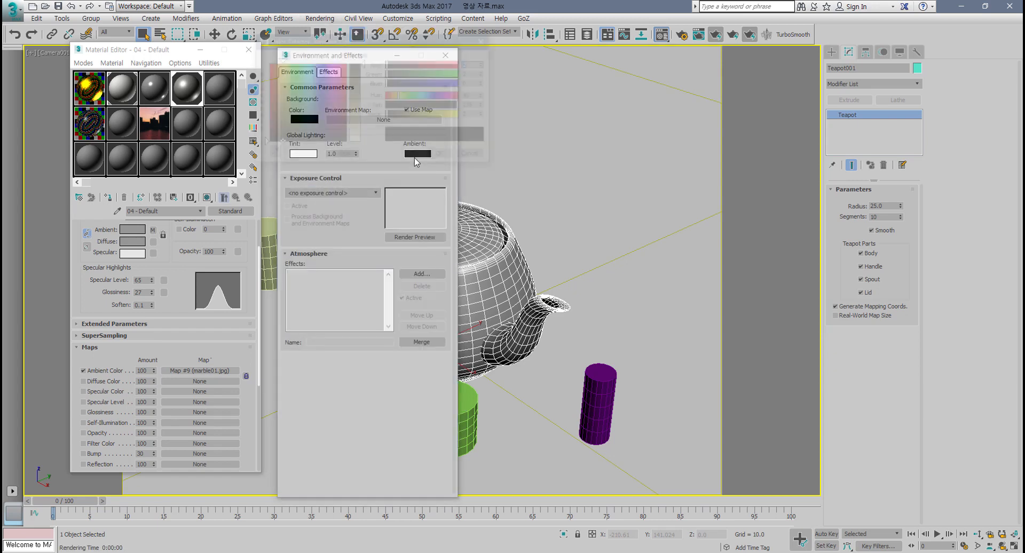
drag(363, 63, 364, 94)
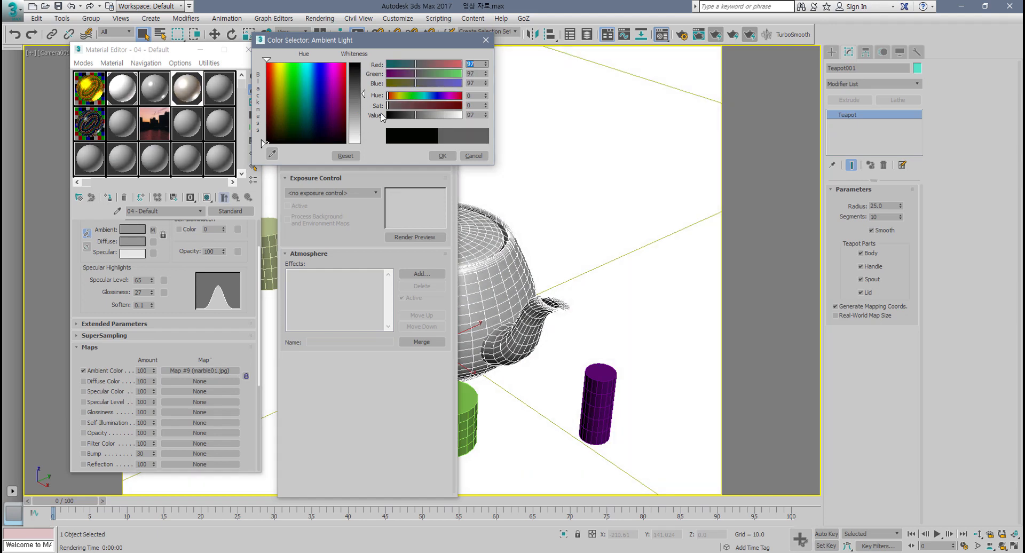
click(443, 156)
Step: Render the camera view to check the marble ambient map, then close the render window
click(734, 36)
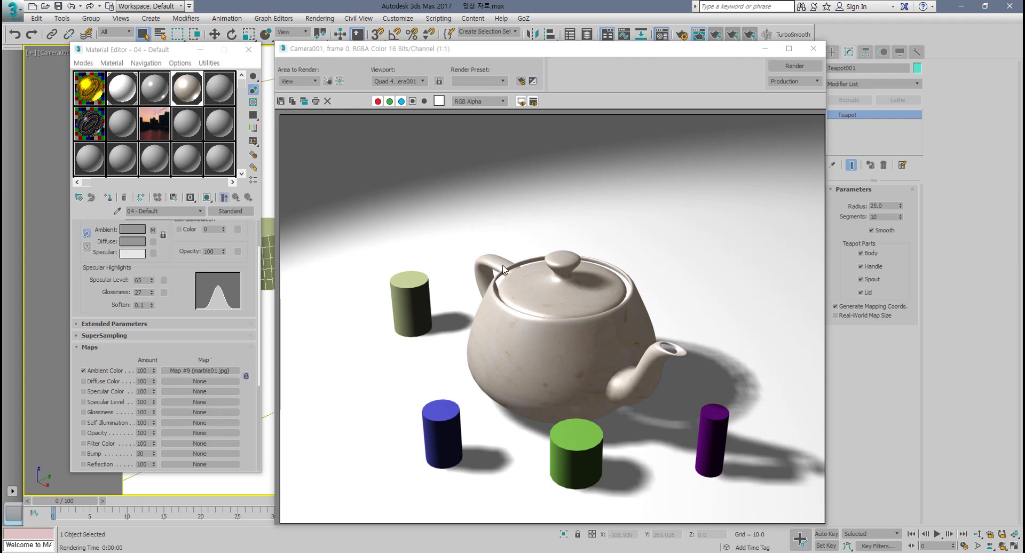
key(m)
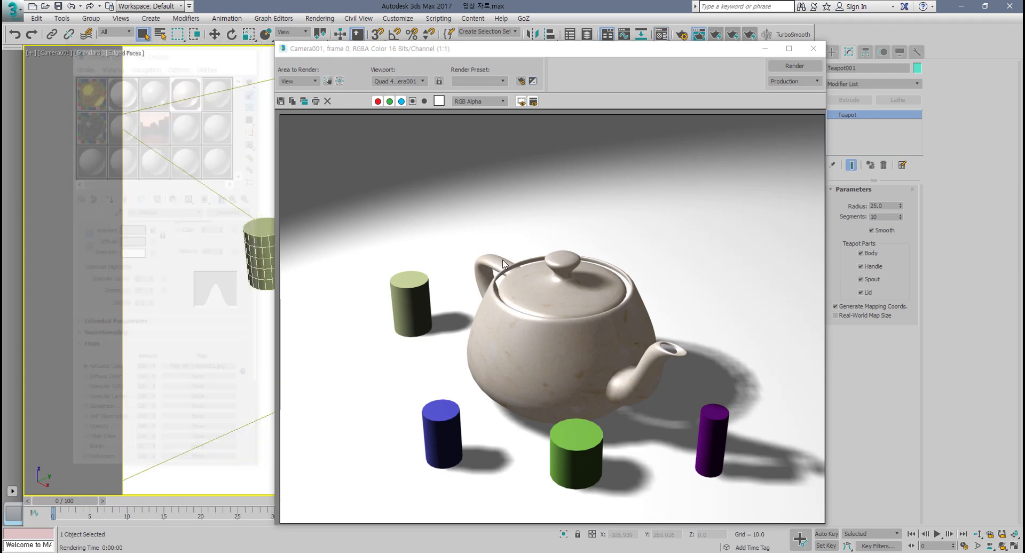
key(m)
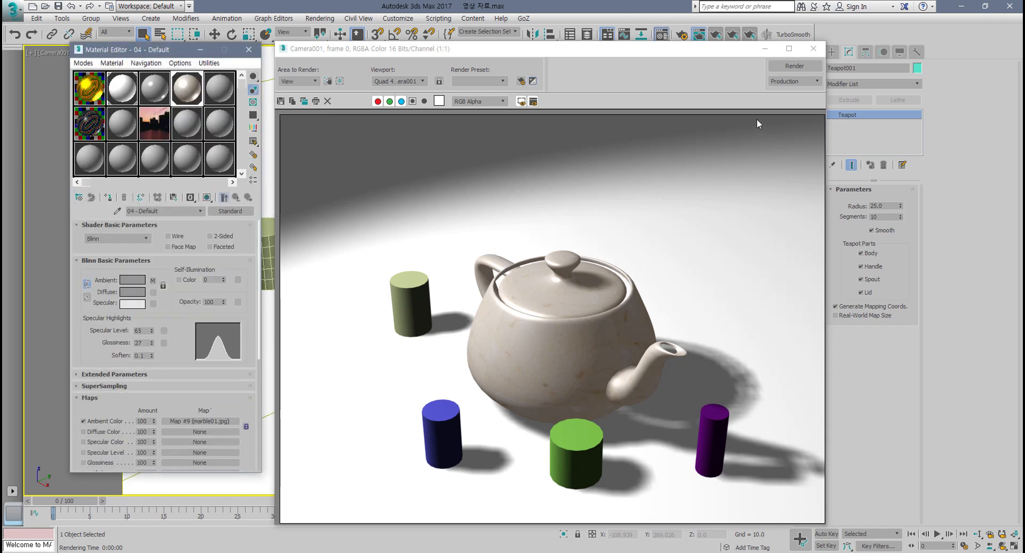
click(814, 49)
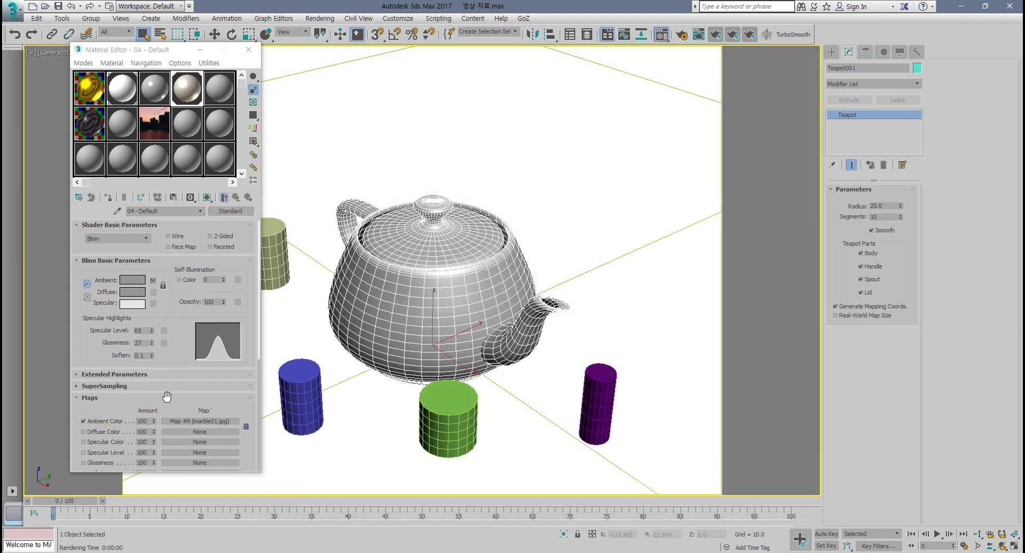
Step: Clear the marble bitmap from the Ambient Color map slot
drag(201, 408, 204, 340)
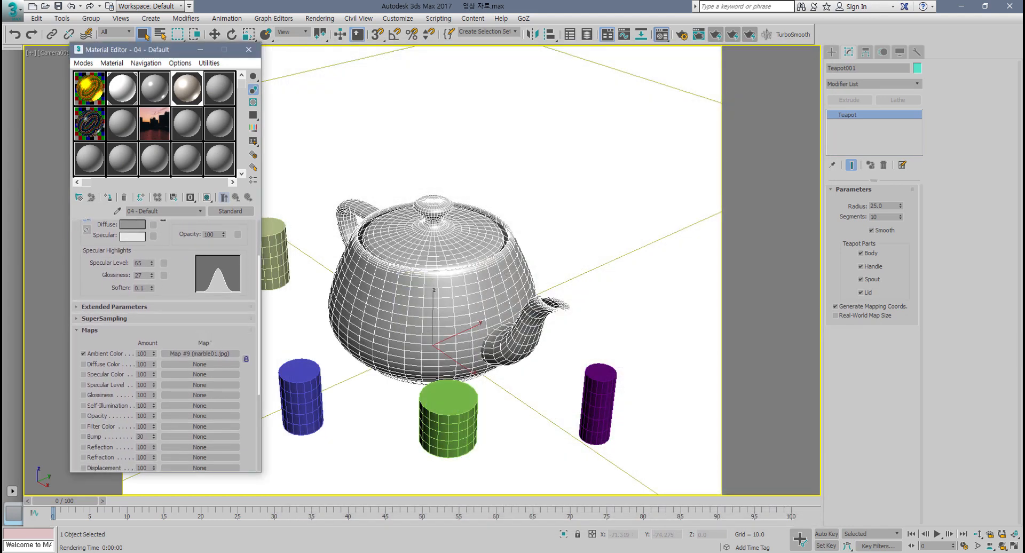
right_click(211, 357)
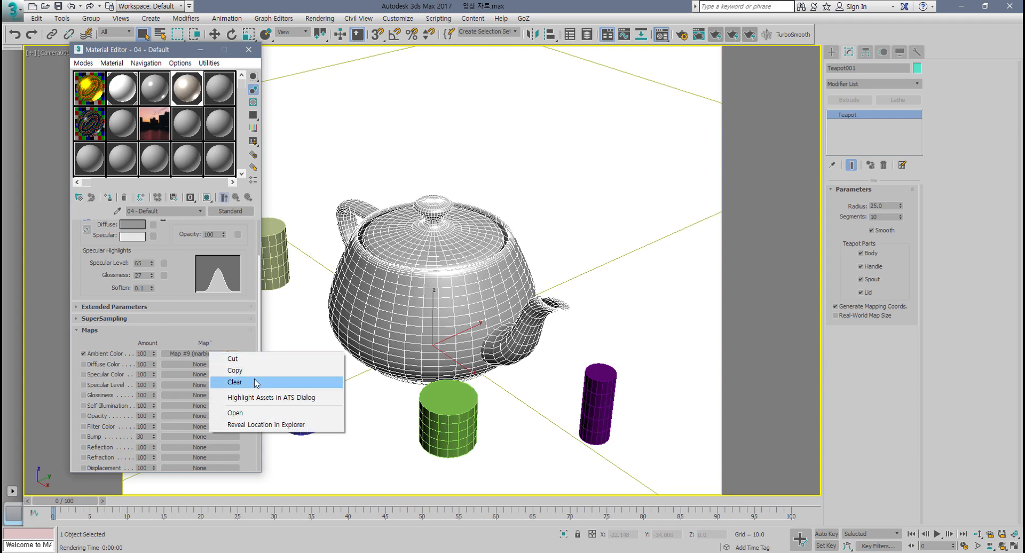
click(230, 332)
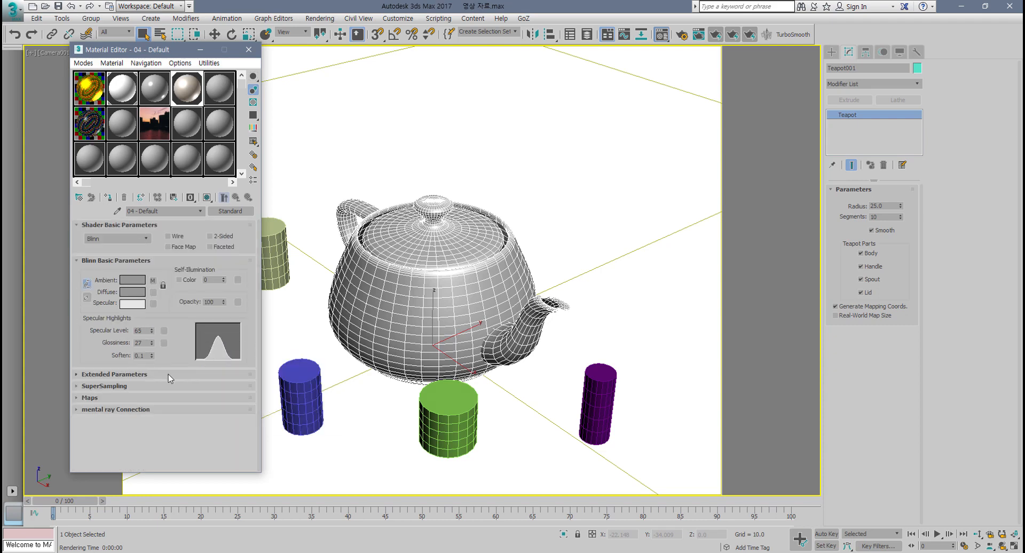
Step: Open the Maps rollout and remove the marble01.jpg map from the Ambient Color channel by copying the empty Diffuse slot onto it
click(111, 398)
scroll(193, 382, down, 5)
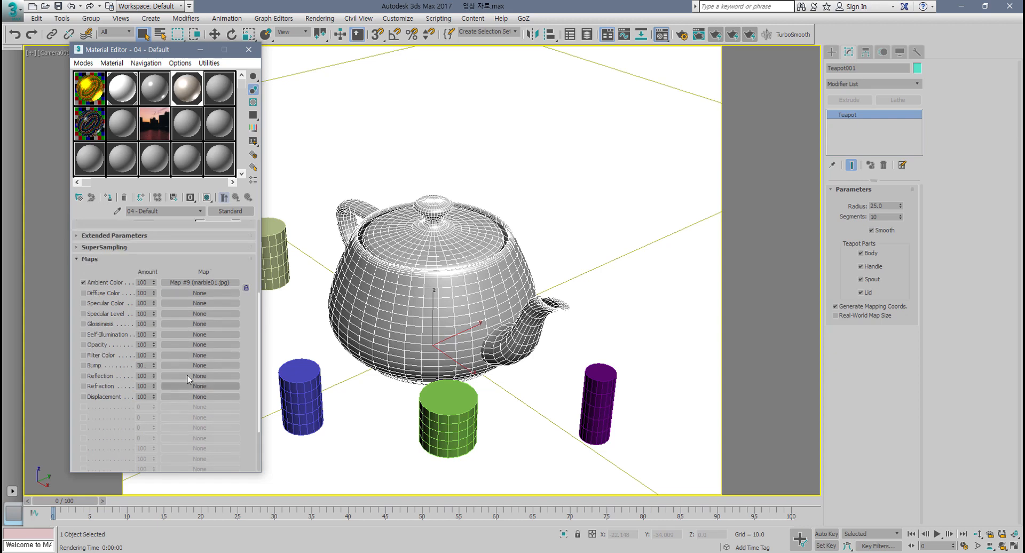
scroll(189, 318, up, 1)
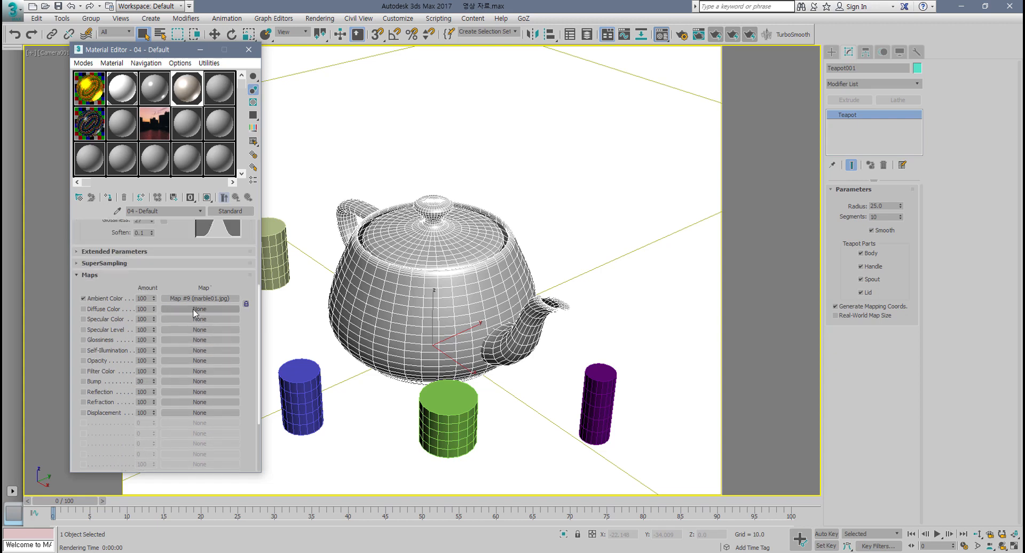
drag(194, 309, 193, 300)
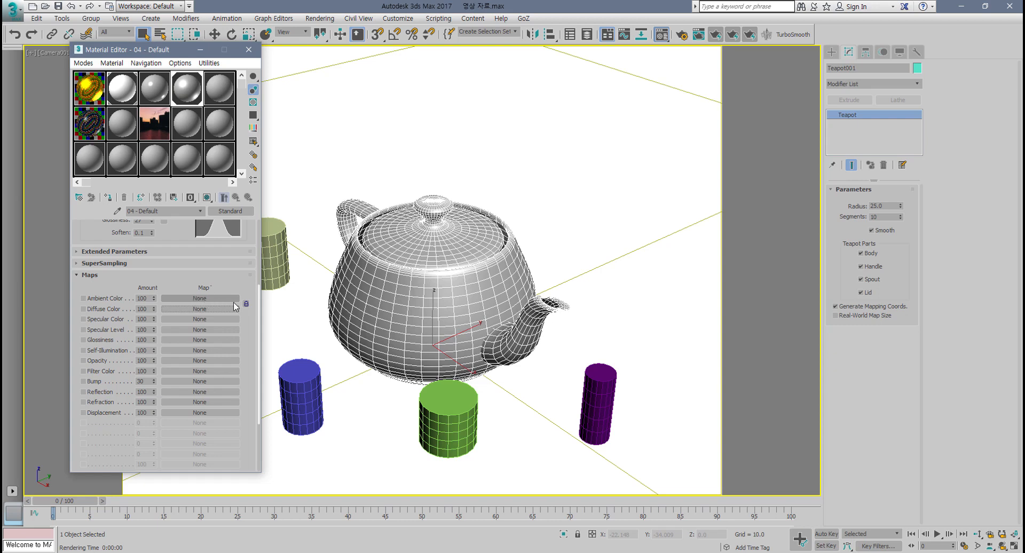
Step: Lock the Ambient Color map to the Diffuse Color map
click(247, 305)
scroll(216, 373, up, 3)
scroll(216, 375, up, 5)
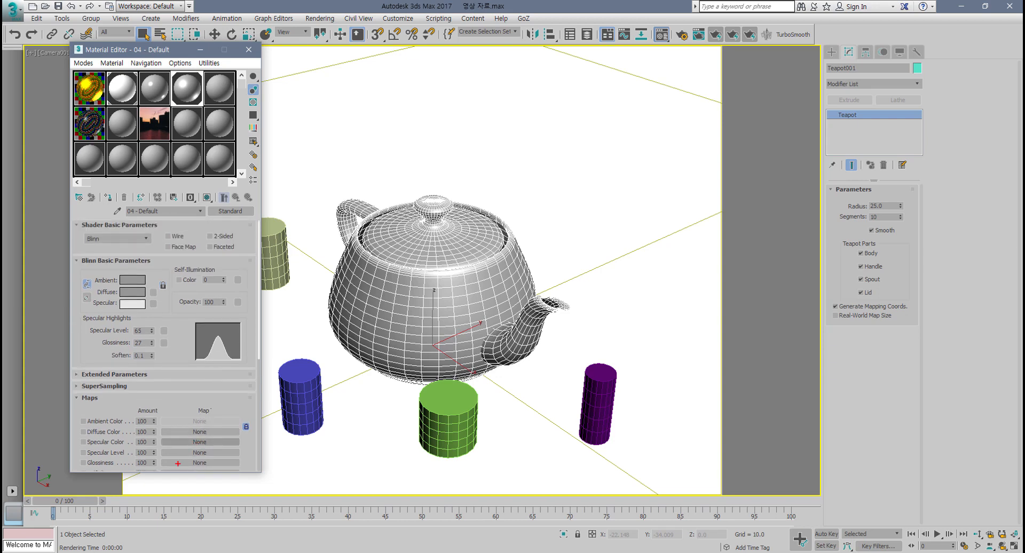
mouse_move(165, 468)
mouse_down()
mouse_move(162, 443)
mouse_move(221, 459)
mouse_move(195, 471)
mouse_up()
mouse_move(193, 426)
mouse_down()
mouse_move(180, 353)
mouse_move(155, 350)
mouse_move(170, 361)
mouse_move(143, 285)
mouse_move(155, 296)
mouse_up()
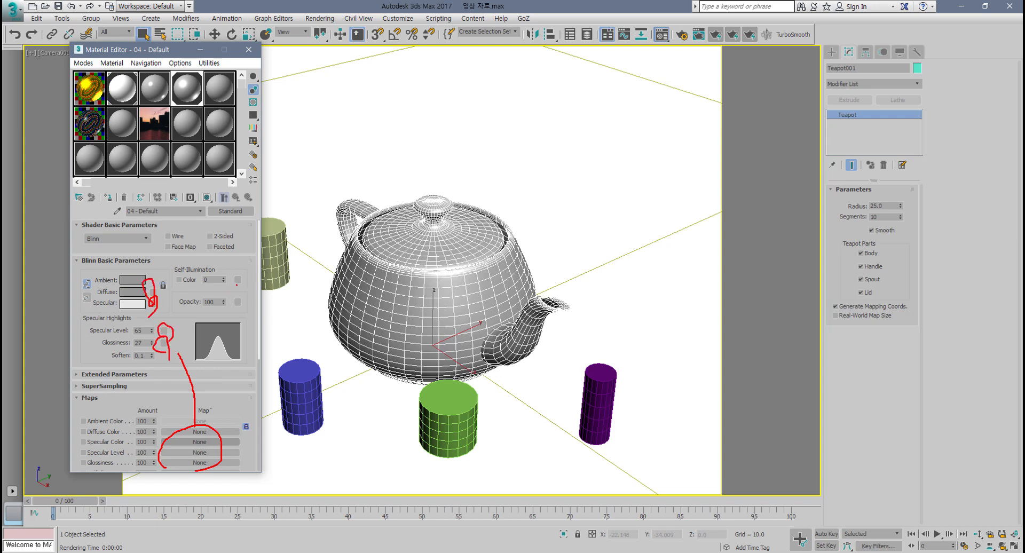
drag(235, 303, 245, 320)
key(Escape)
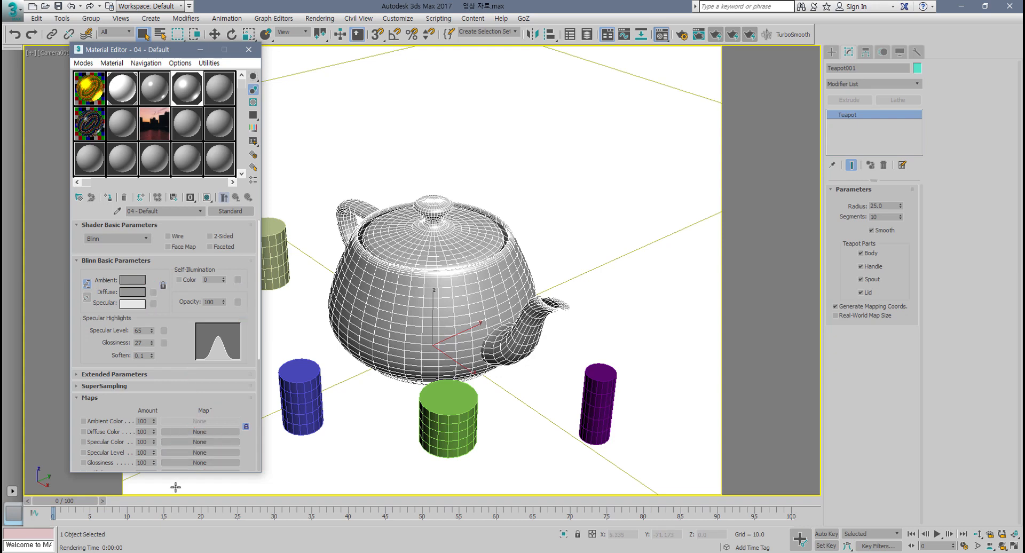
Step: Assign the marble01.jpg bitmap to the Diffuse Color map channel
scroll(222, 365, down, 3)
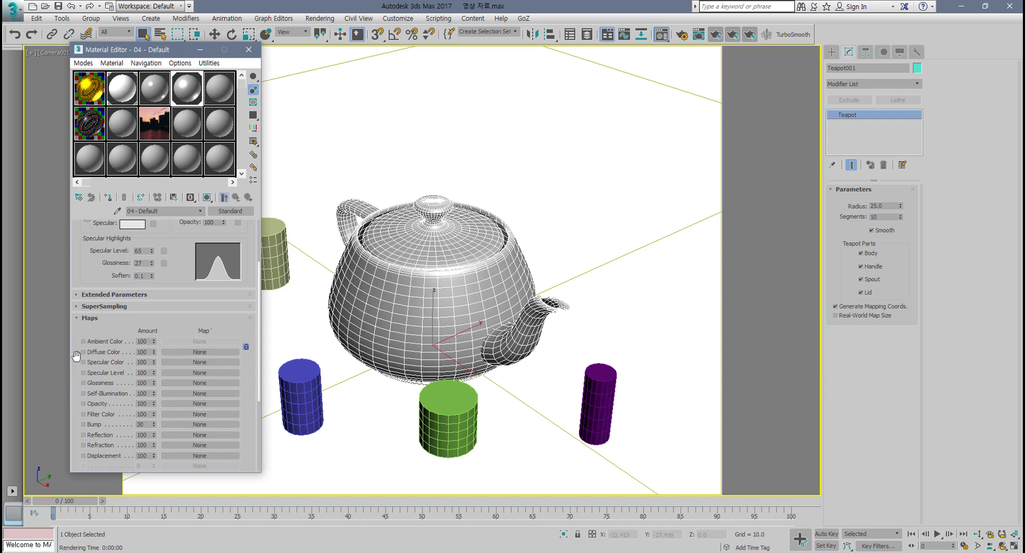
click(201, 353)
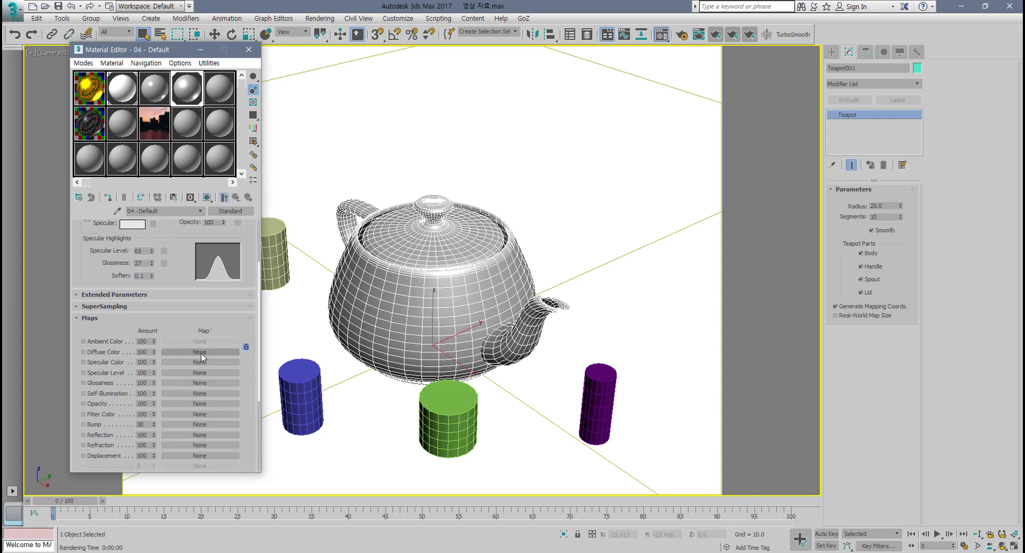
click(201, 354)
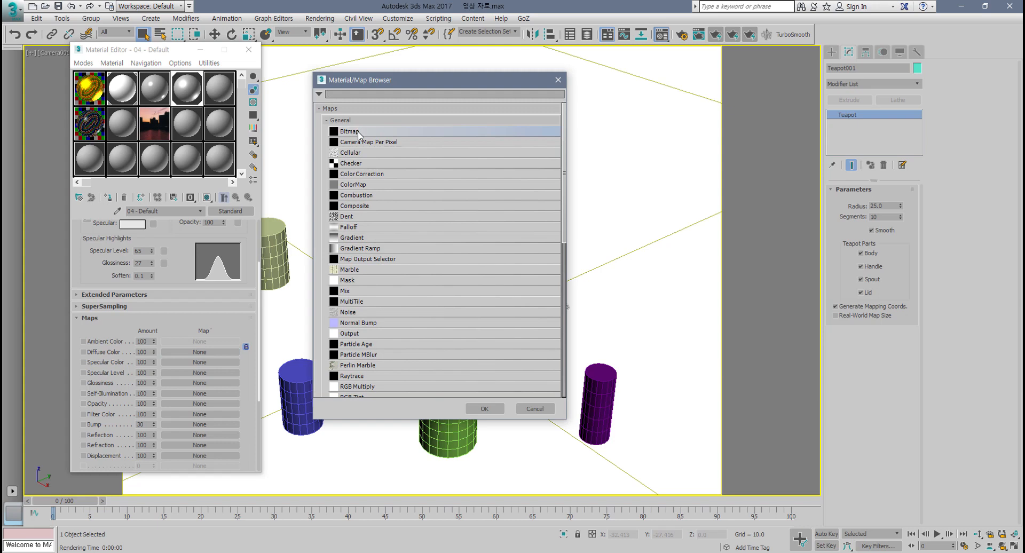
double_click(358, 132)
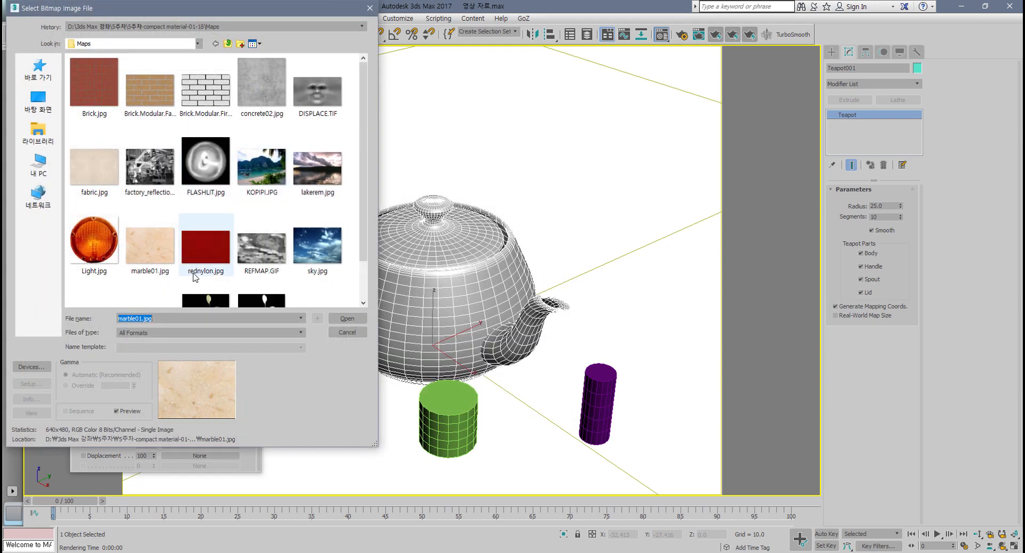
scroll(194, 235, down, 1)
click(158, 214)
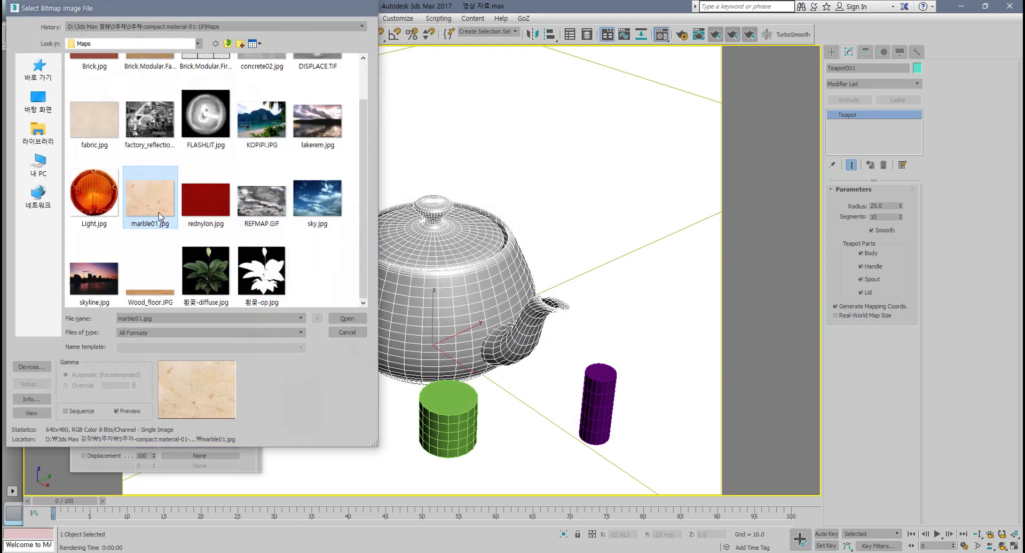
double_click(159, 213)
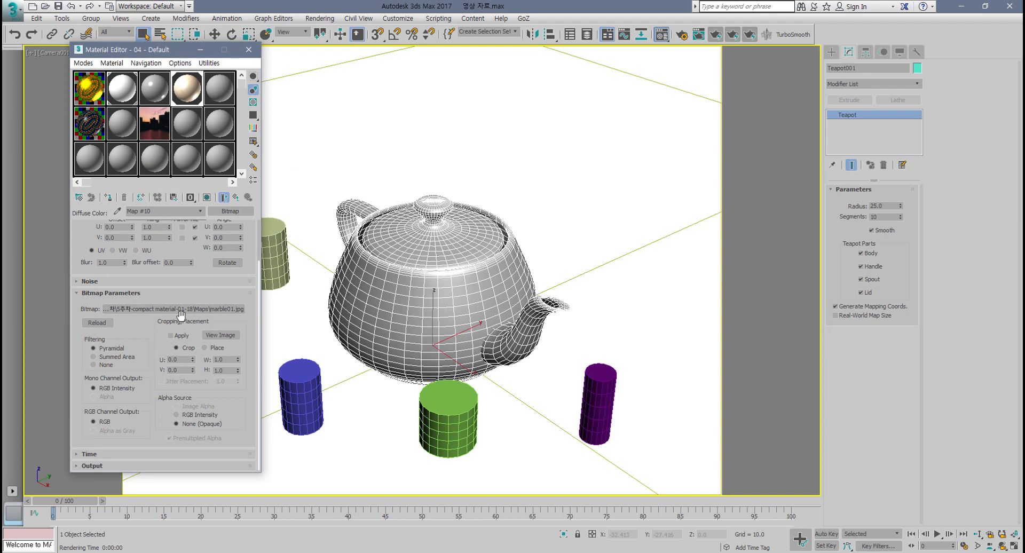
scroll(204, 304, up, 3)
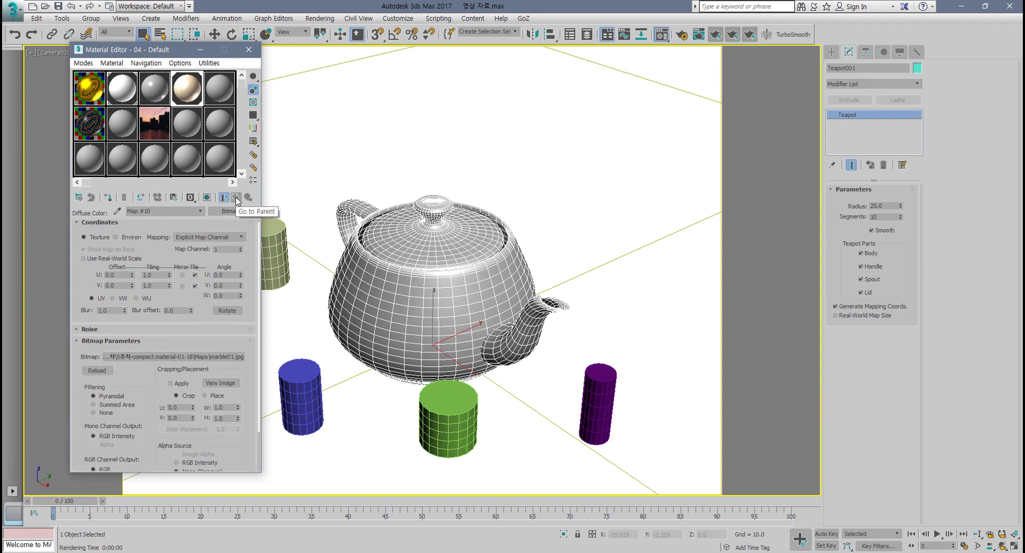
scroll(227, 315, up, 1)
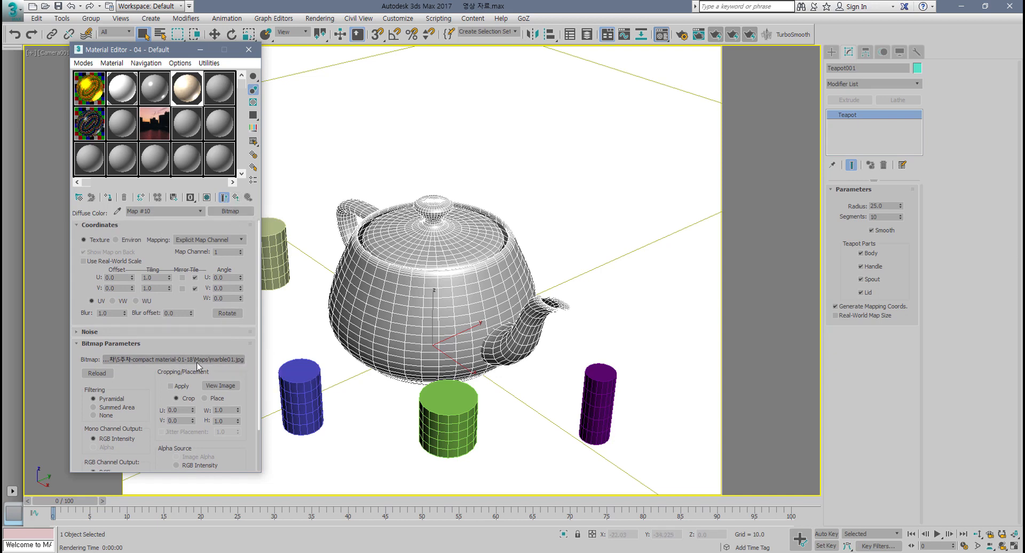
click(177, 361)
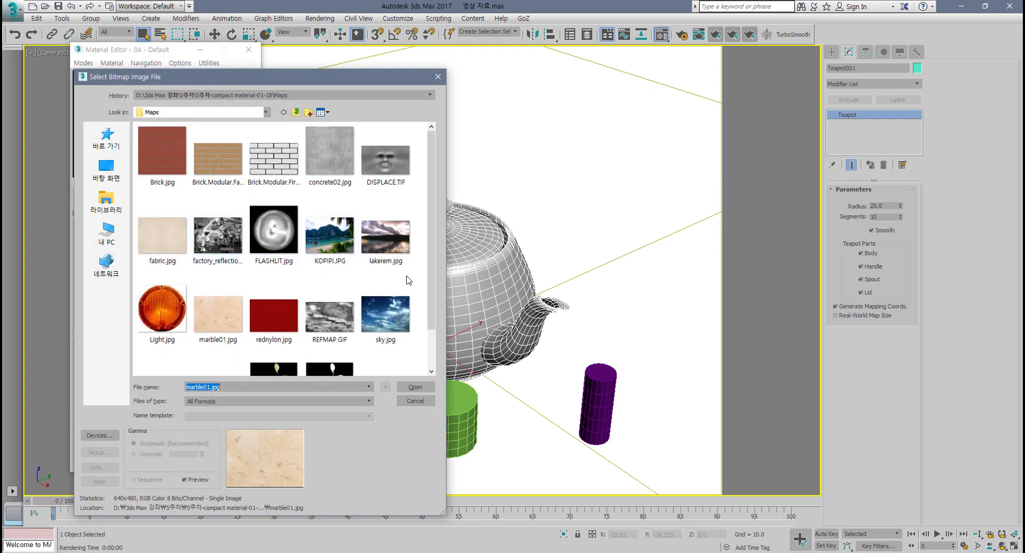
click(416, 402)
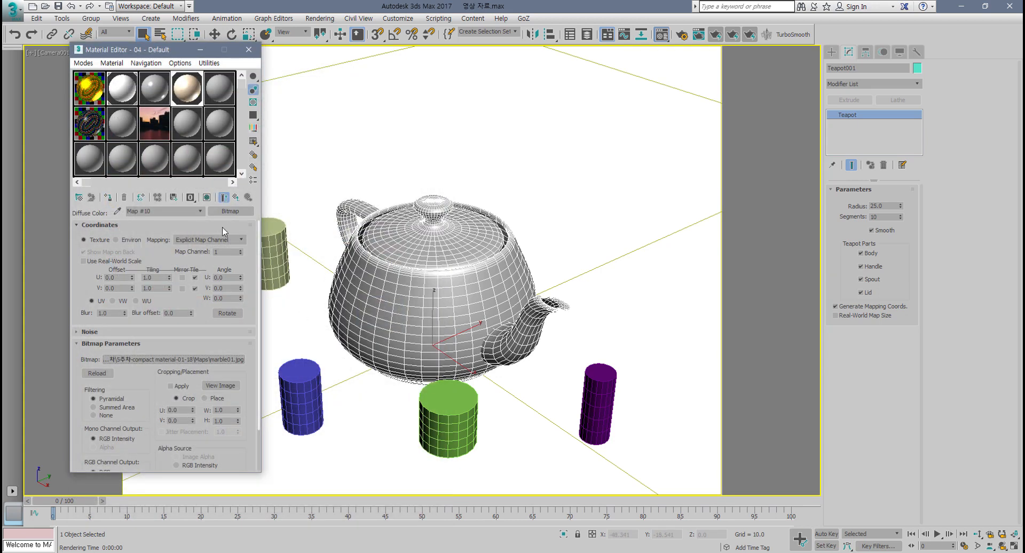
Step: Back in the parent material, set Specular Level to 101 and Glossiness to 45, and assign the material to the selected teapot
click(236, 198)
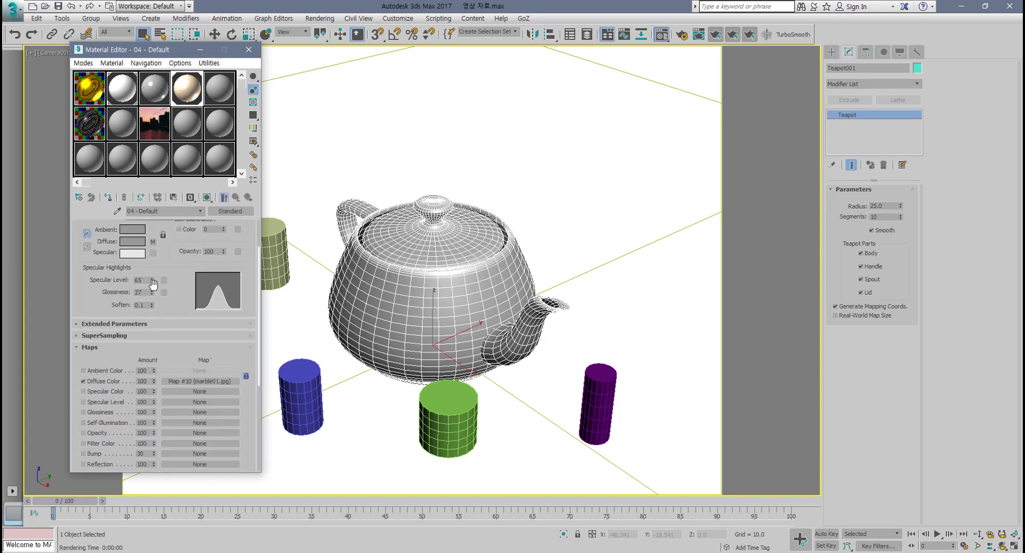
drag(154, 264, 151, 285)
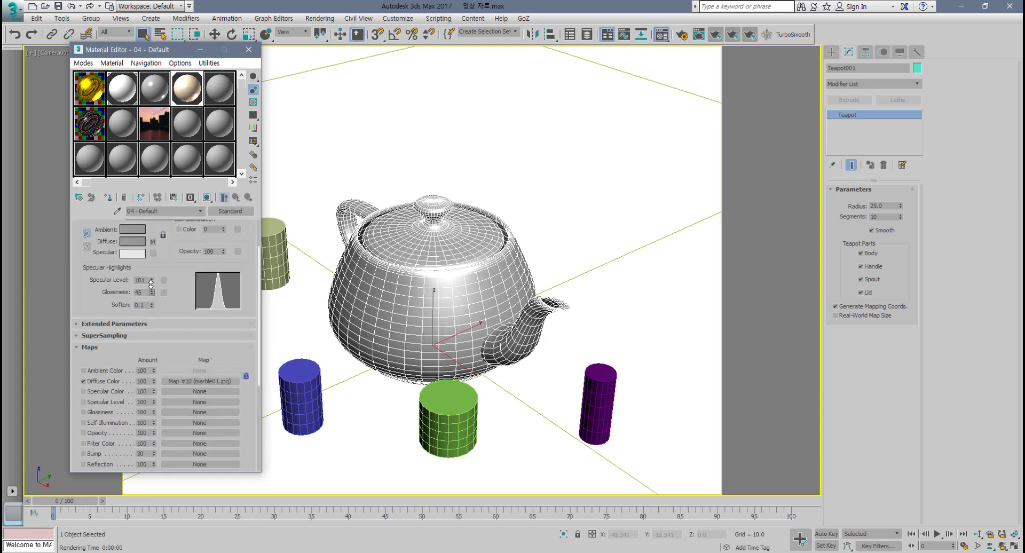
click(110, 198)
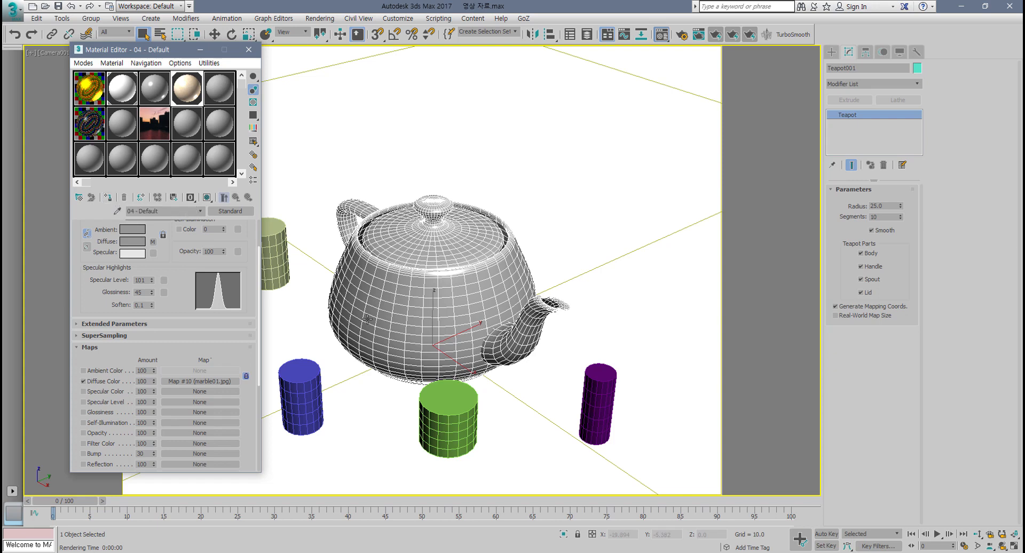
Step: Render the camera view to check the marble diffuse map, then close the render window
click(708, 38)
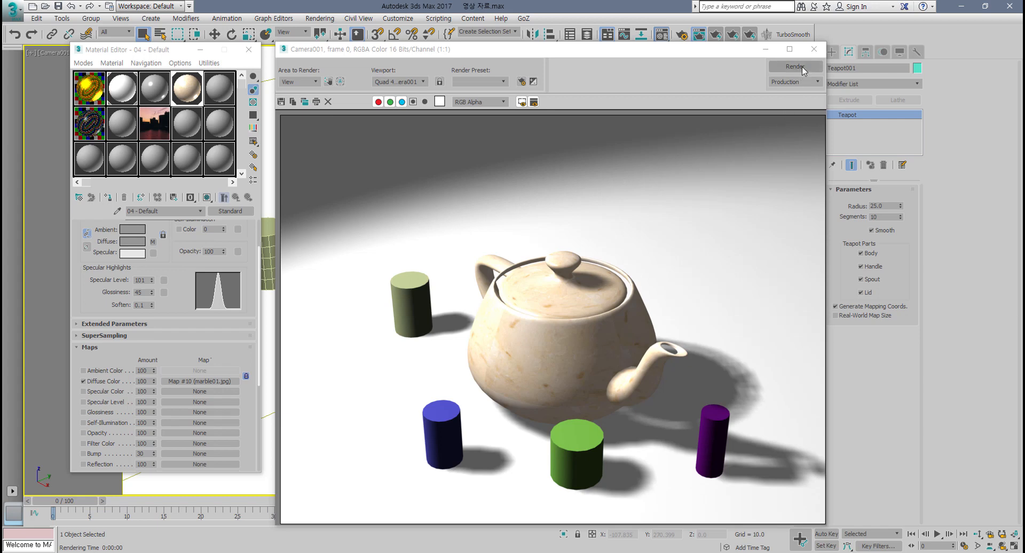
click(814, 48)
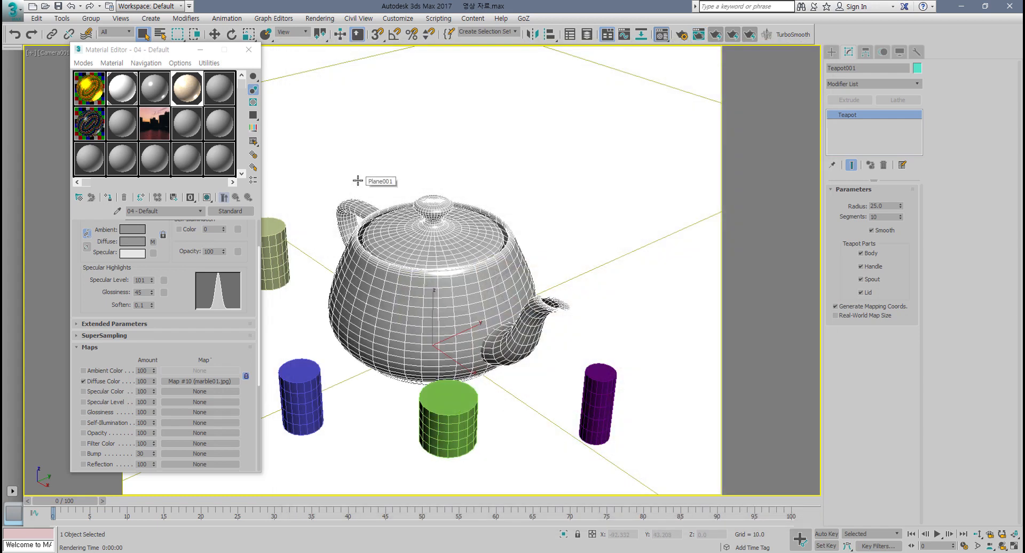
Step: Set the global ambient light color to black, RGB 0, 0, 0, in the Environment settings
key(8)
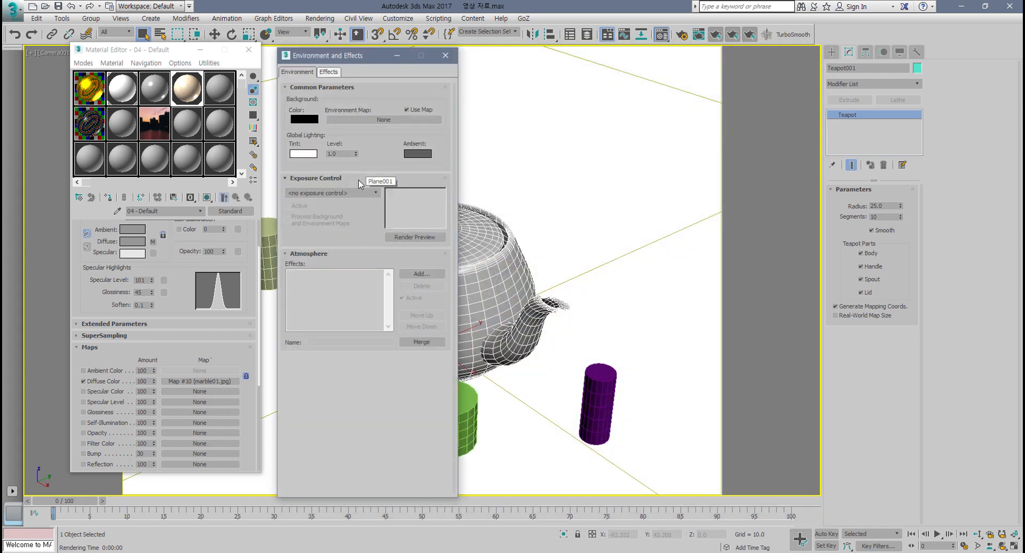
click(426, 155)
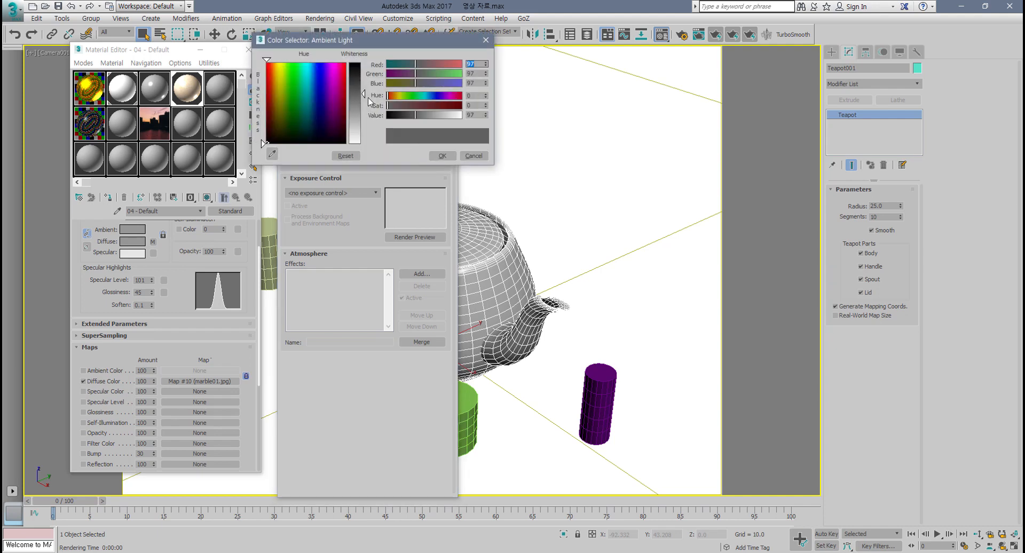
drag(405, 114, 387, 114)
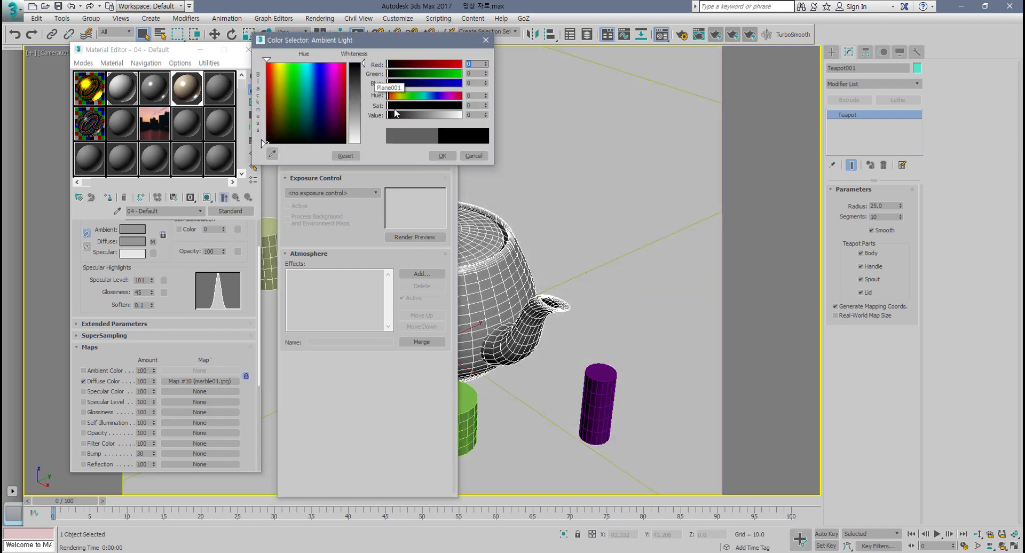
click(442, 155)
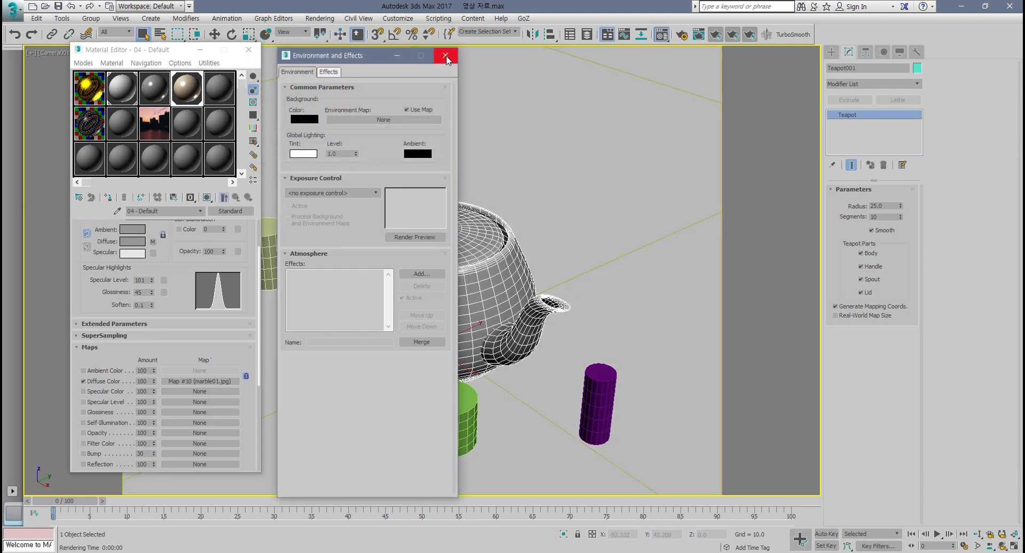
click(445, 55)
Step: Render the camera view to check the effect of the black ambient light, then close the render window
click(728, 36)
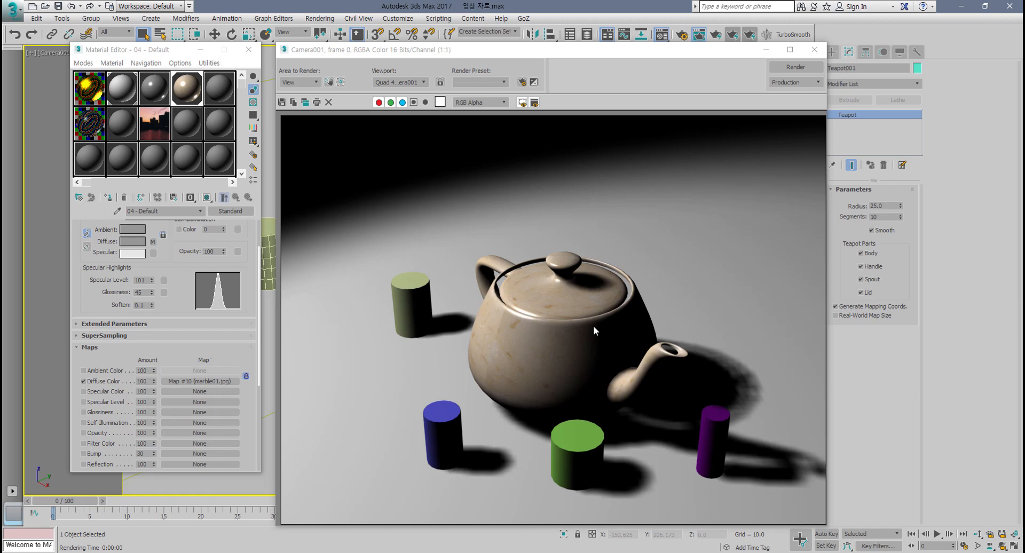
click(814, 49)
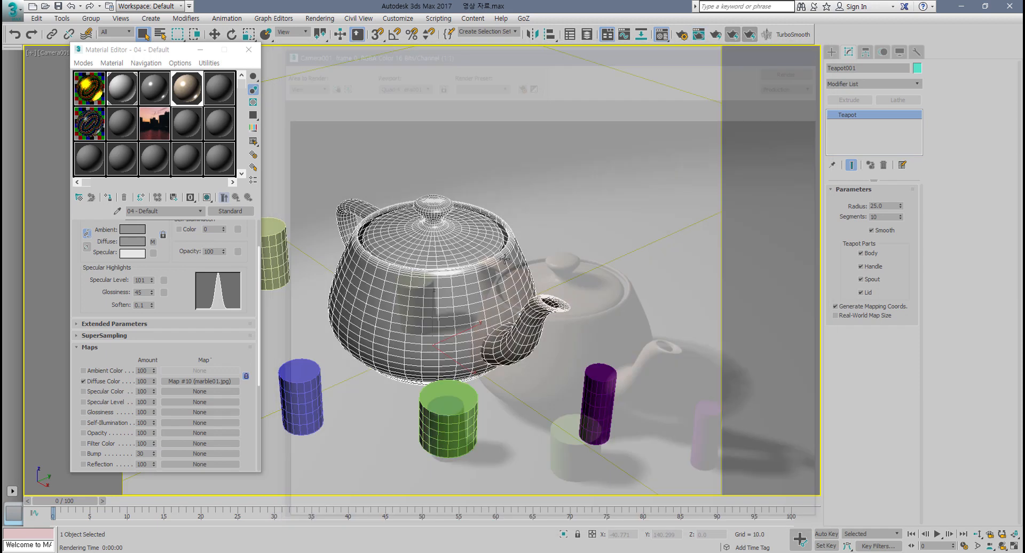
Step: Render the camera view again, place the render window beside the viewport for comparison, then close it
drag(176, 321, 180, 370)
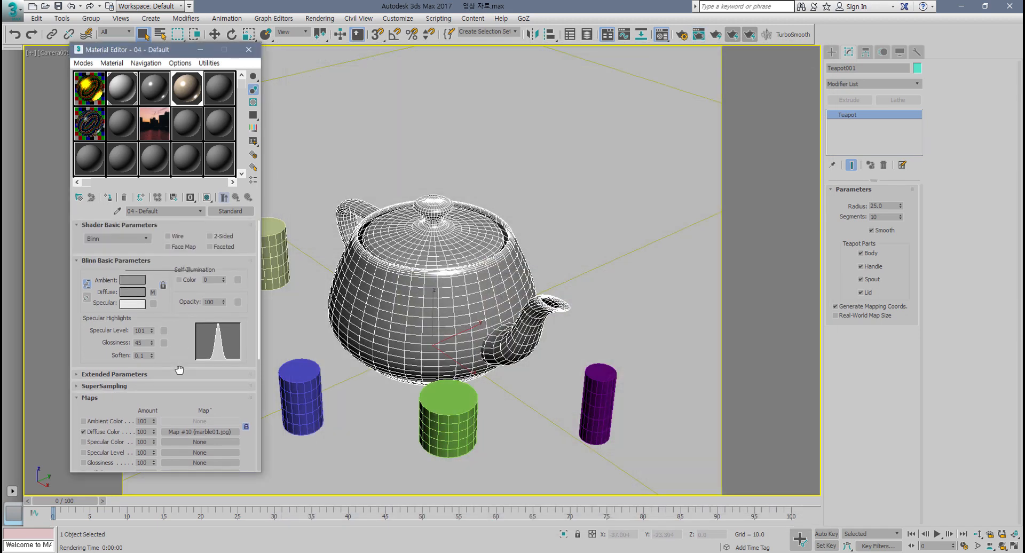
click(216, 236)
drag(187, 338, 188, 281)
click(750, 35)
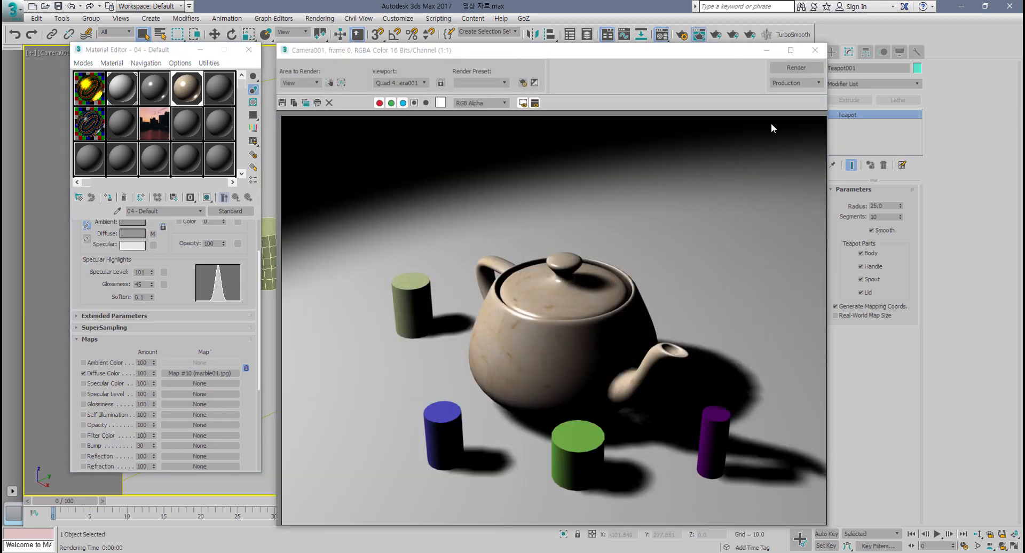
drag(722, 52, 937, 42)
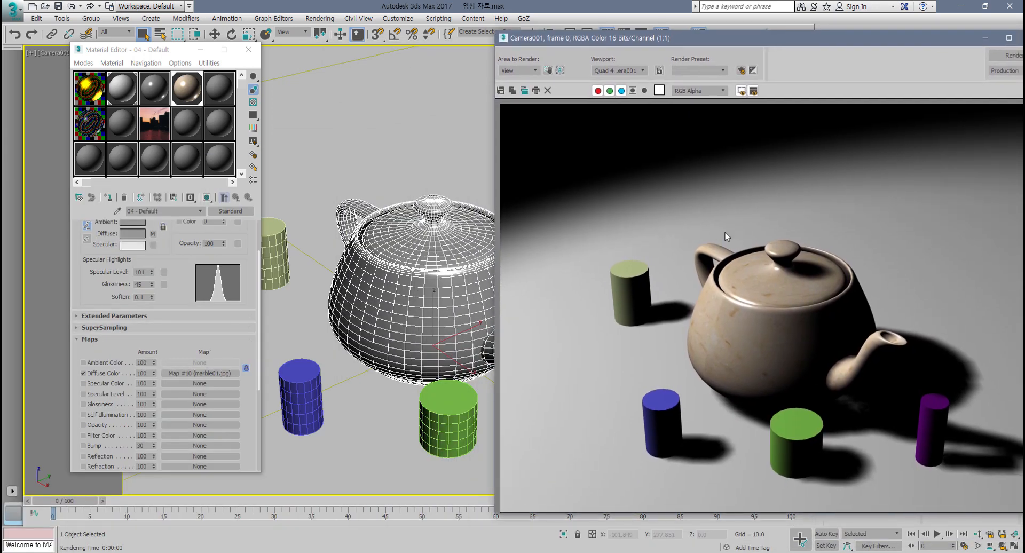
drag(782, 42, 803, 36)
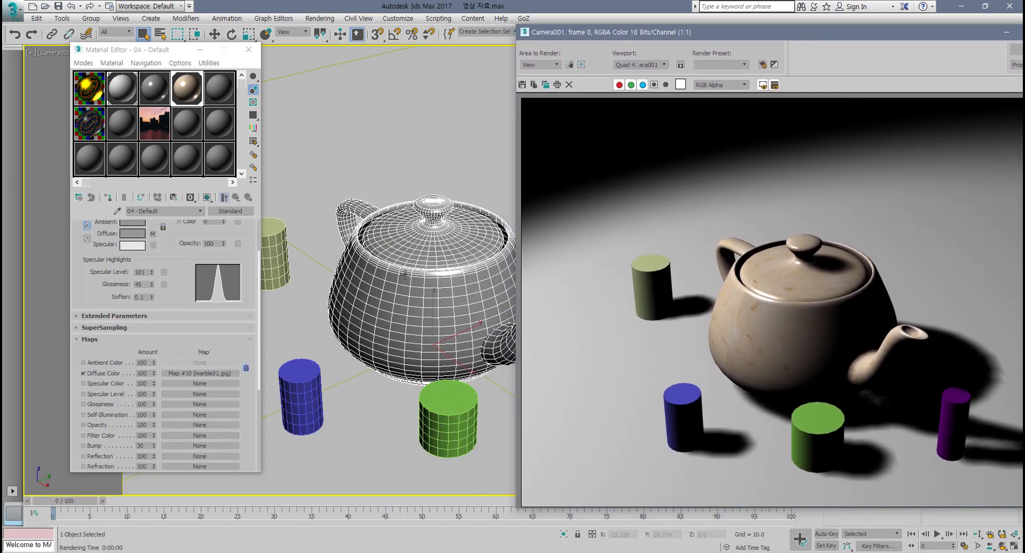
click(406, 270)
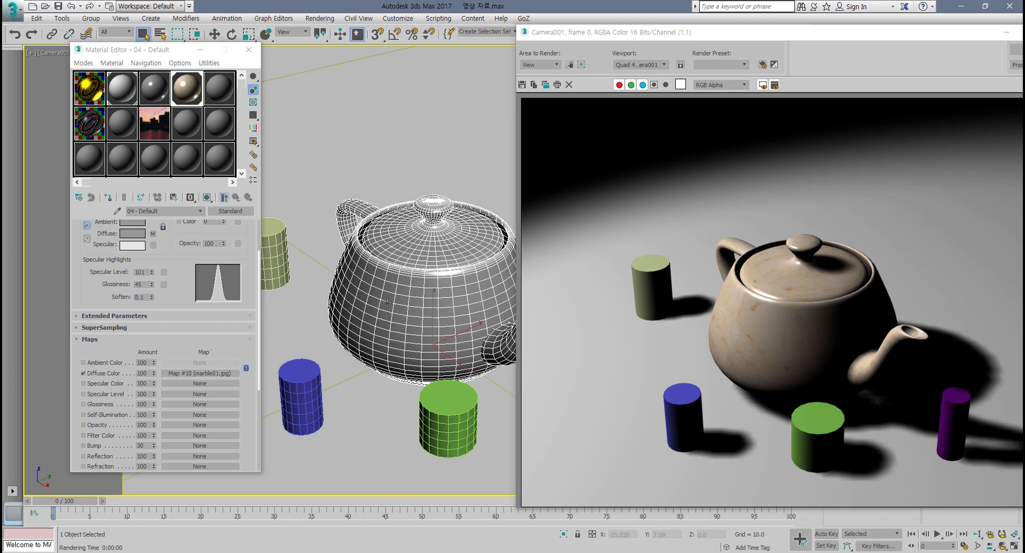
drag(857, 35, 547, 117)
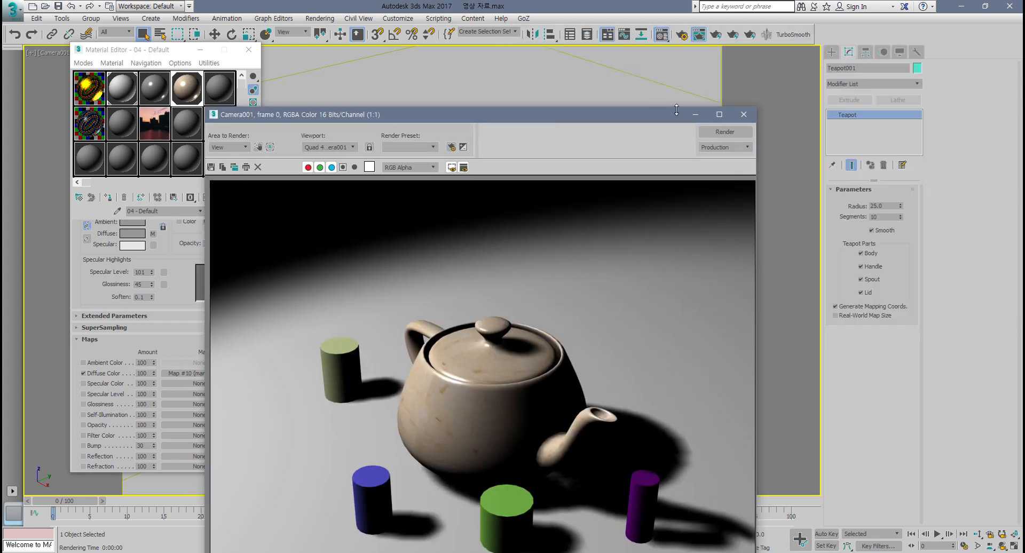
click(747, 114)
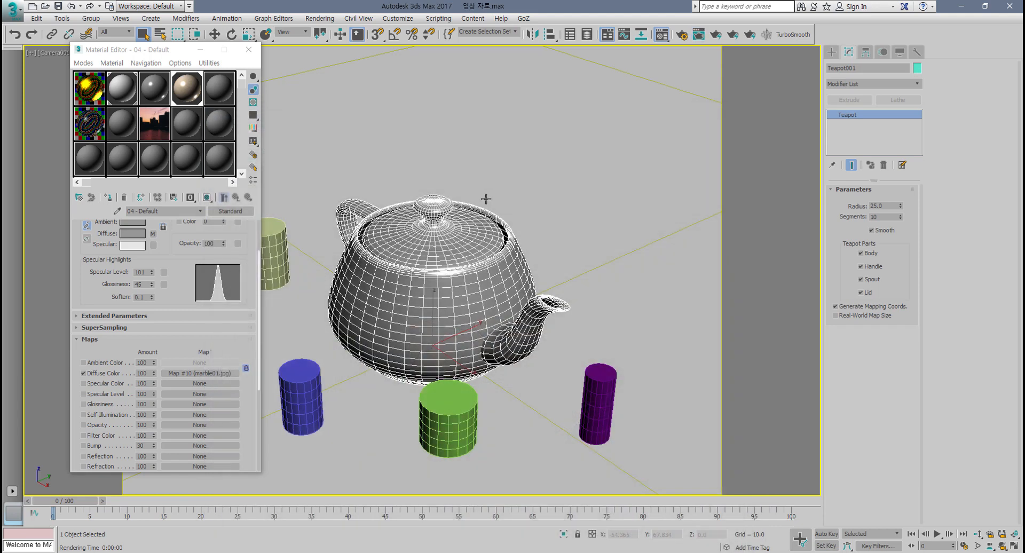
click(208, 198)
click(207, 199)
click(207, 199)
click(208, 198)
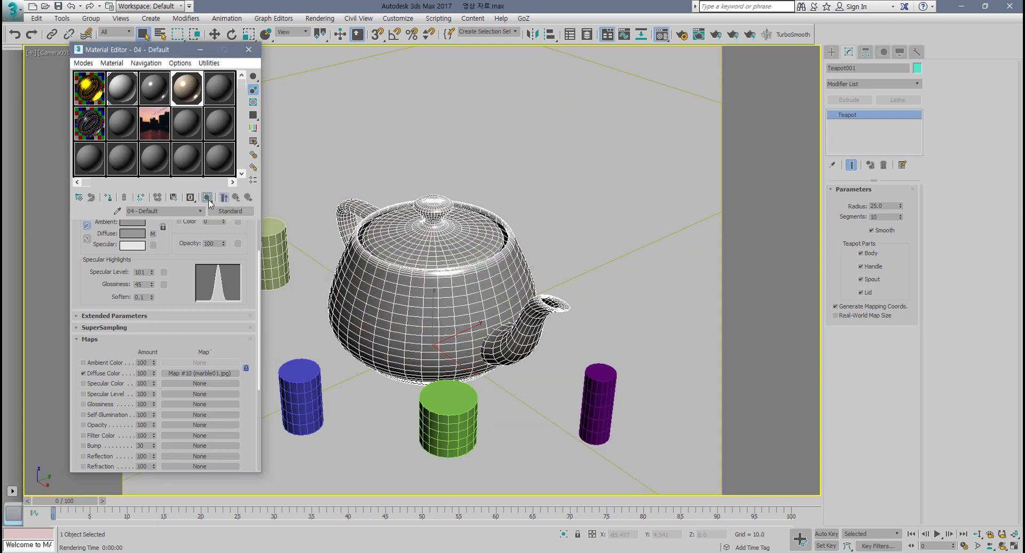
Step: Show the teapot material shaded in the viewport and toggle the edged-faces display off
click(207, 198)
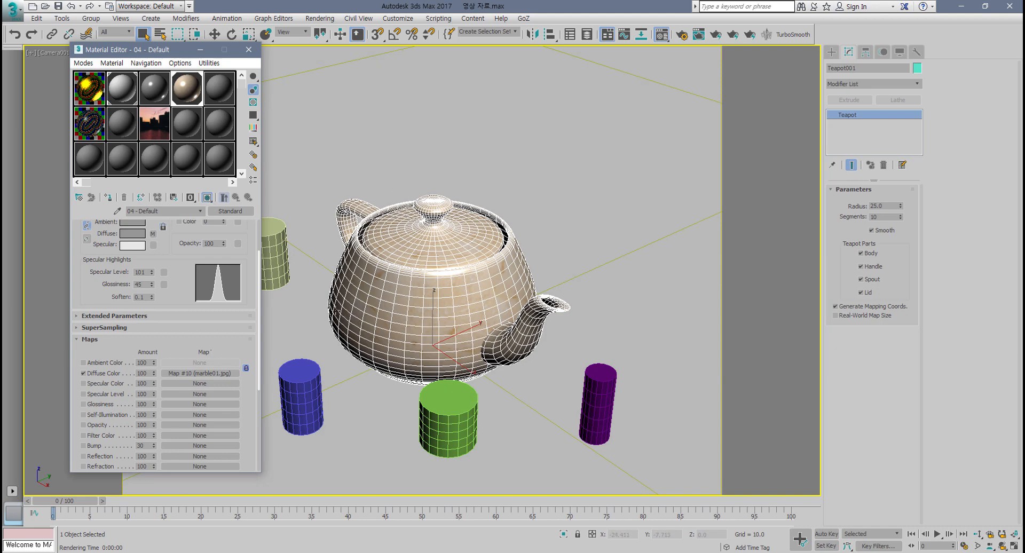
click(207, 199)
click(207, 199)
click(208, 199)
click(208, 198)
key(F4)
key(F4)
key(F4)
key(F4)
key(F4)
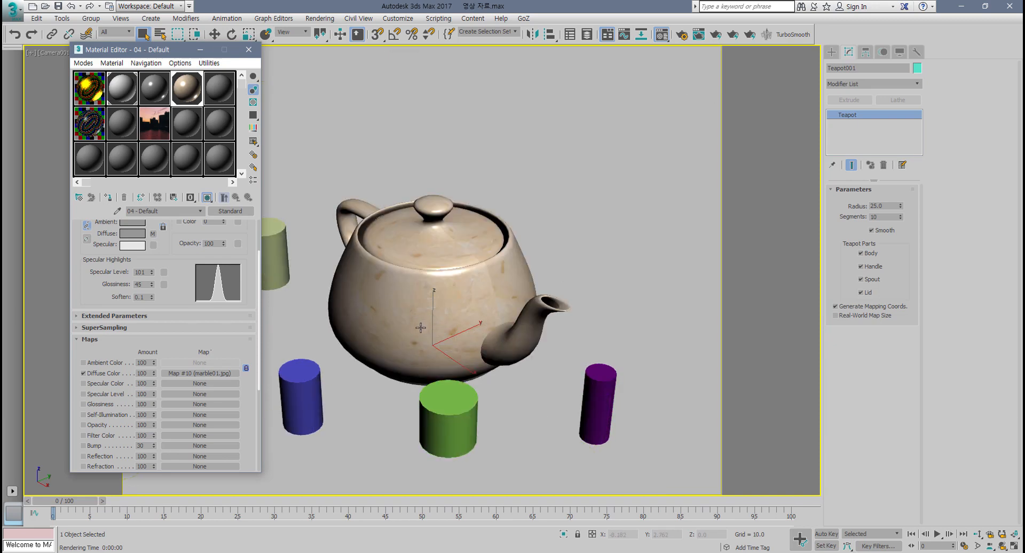
key(ctrl+1)
click(421, 328)
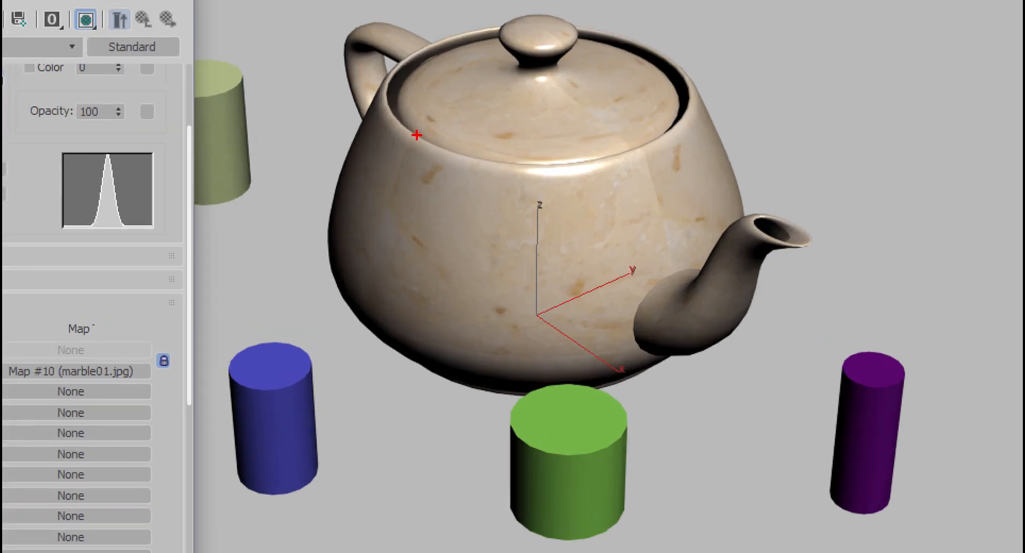
drag(416, 136, 374, 271)
drag(627, 153, 685, 308)
key(Escape)
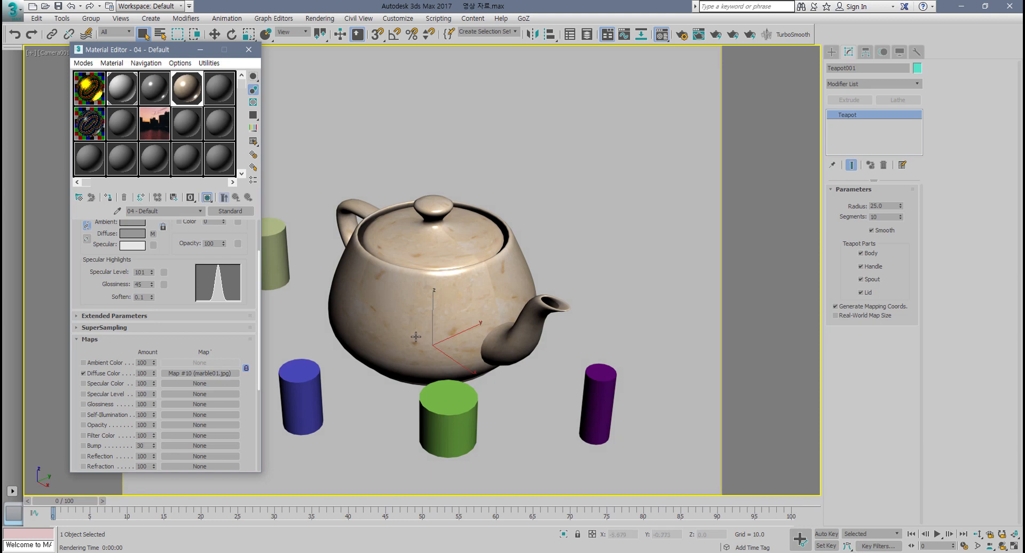
key(w)
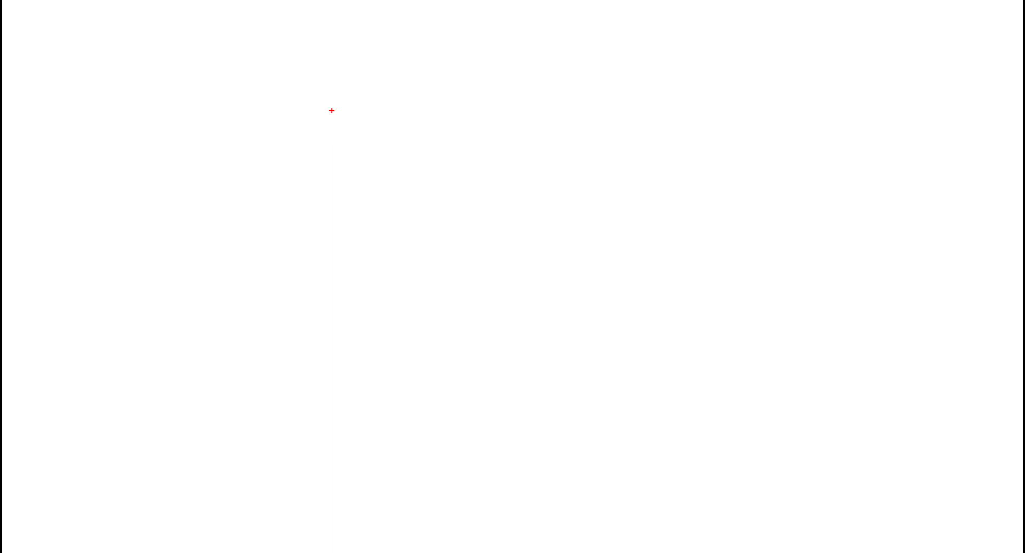
mouse_move(492, 108)
mouse_down()
mouse_move(405, 131)
mouse_move(512, 118)
mouse_up()
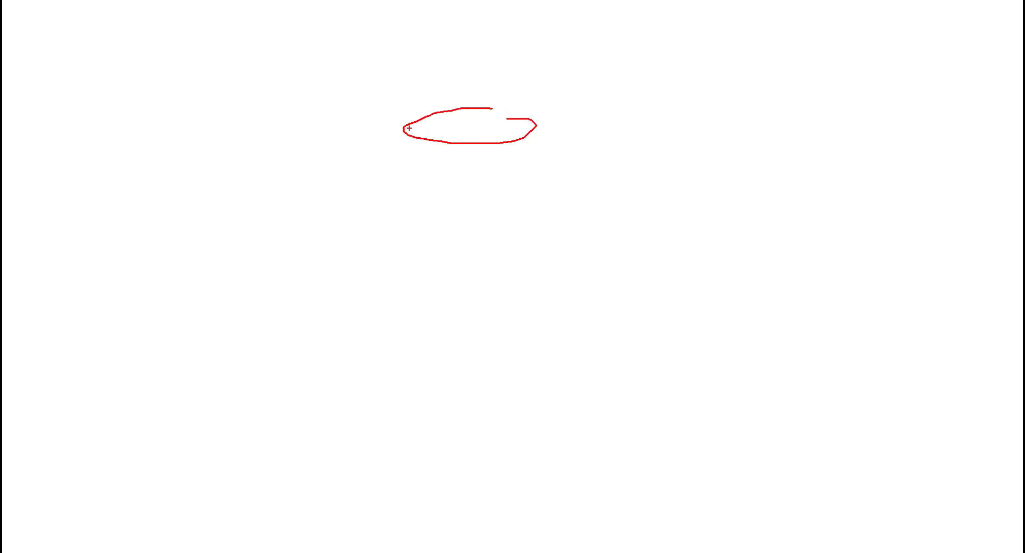
drag(401, 127, 400, 324)
drag(540, 119, 537, 352)
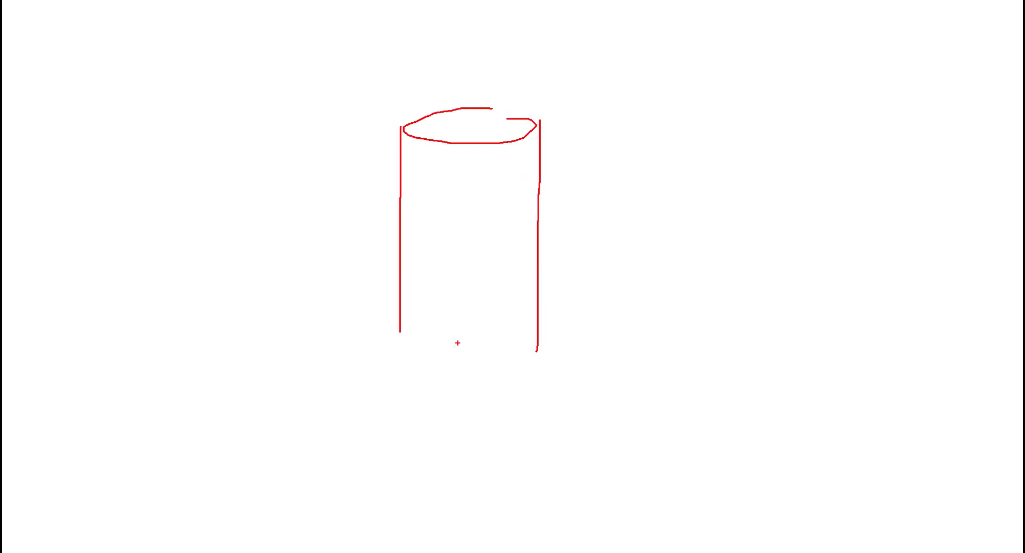
mouse_move(401, 344)
mouse_down()
mouse_move(498, 365)
mouse_move(535, 337)
mouse_up()
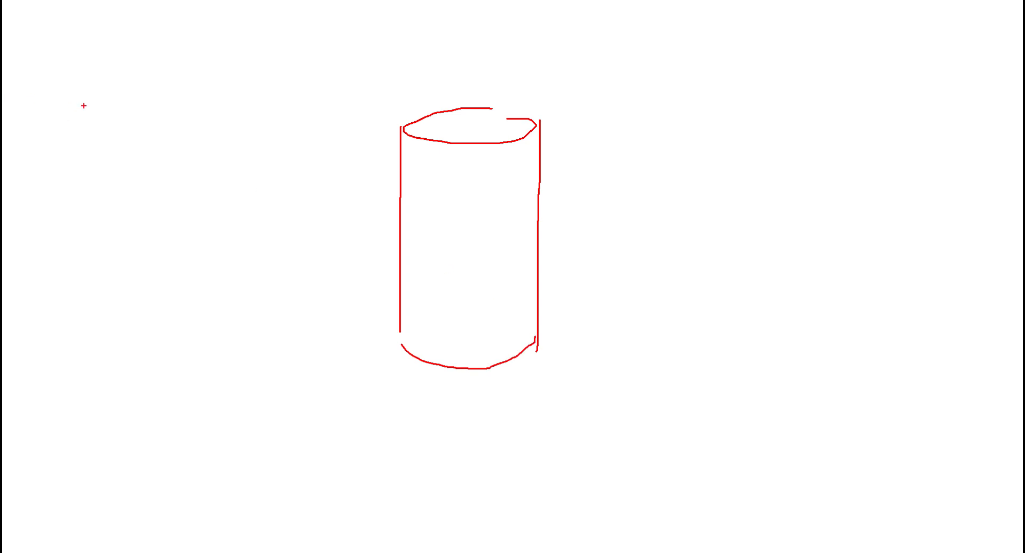
drag(77, 86, 79, 244)
mouse_move(73, 90)
mouse_down()
mouse_move(292, 79)
mouse_move(83, 238)
mouse_move(54, 239)
mouse_up()
mouse_move(217, 171)
mouse_down()
mouse_move(383, 225)
mouse_move(383, 235)
mouse_move(348, 238)
mouse_up()
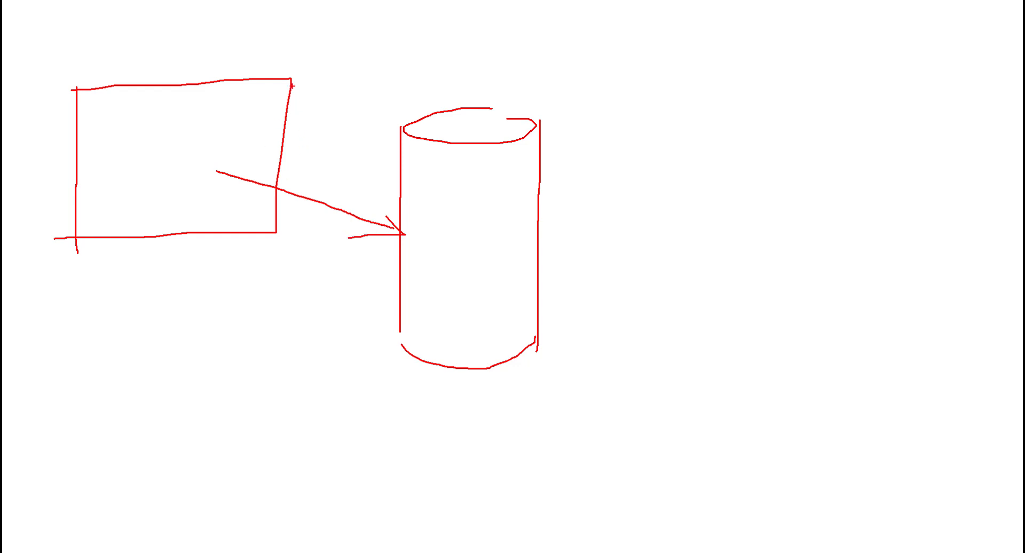
drag(292, 85, 282, 235)
drag(71, 91, 85, 234)
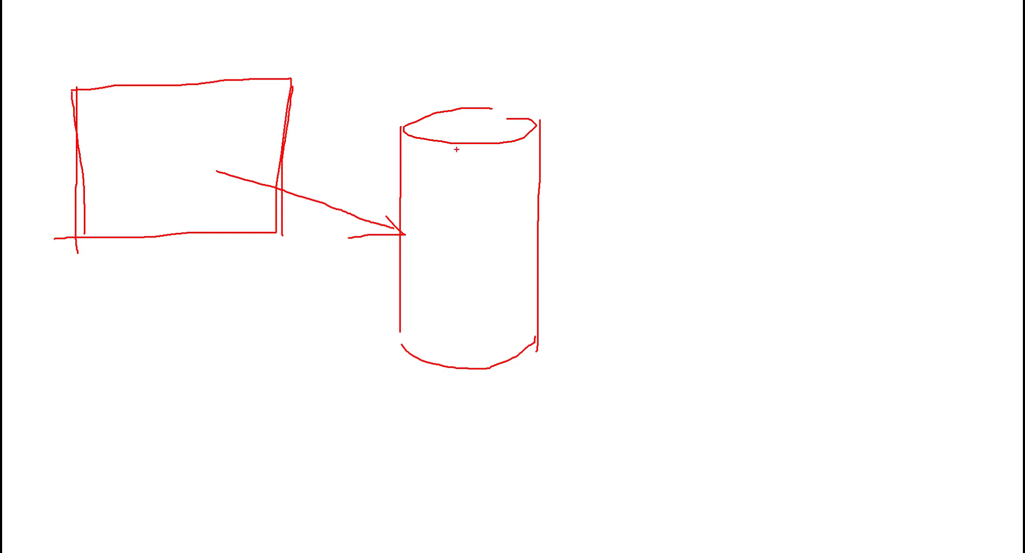
drag(479, 143, 479, 369)
mouse_move(481, 297)
mouse_down()
mouse_move(481, 363)
mouse_move(483, 140)
mouse_up()
drag(289, 82, 276, 218)
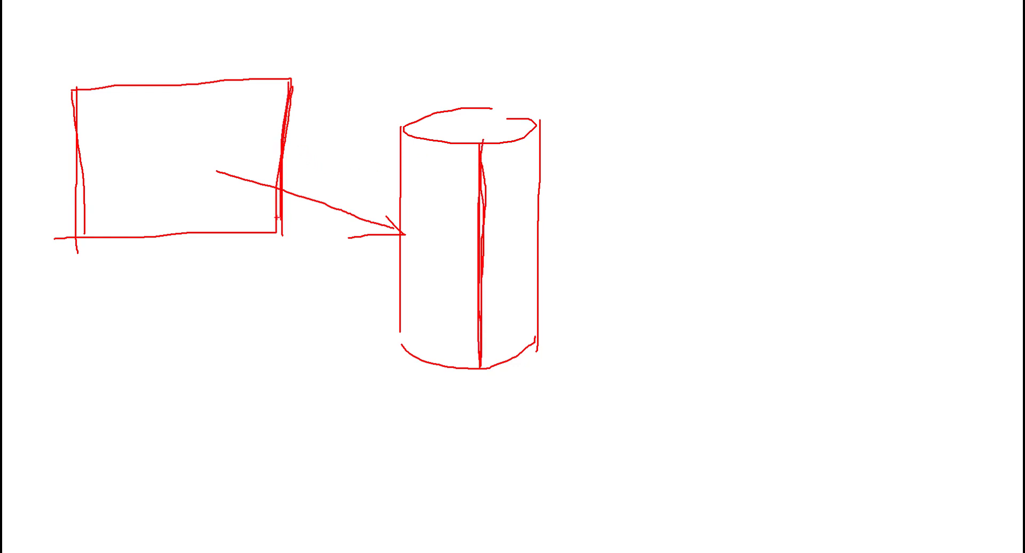
drag(82, 75, 83, 234)
mouse_move(276, 137)
mouse_down()
mouse_move(477, 216)
mouse_move(482, 228)
mouse_up()
mouse_move(479, 322)
mouse_down()
mouse_move(602, 367)
mouse_move(628, 334)
mouse_up()
mouse_move(651, 294)
mouse_down()
mouse_move(642, 301)
mouse_move(654, 340)
mouse_up()
drag(691, 314, 728, 318)
mouse_move(746, 284)
mouse_down()
mouse_move(733, 313)
mouse_move(770, 314)
mouse_move(791, 280)
mouse_move(846, 285)
mouse_move(668, 360)
mouse_move(638, 275)
mouse_move(896, 297)
mouse_move(778, 330)
mouse_up()
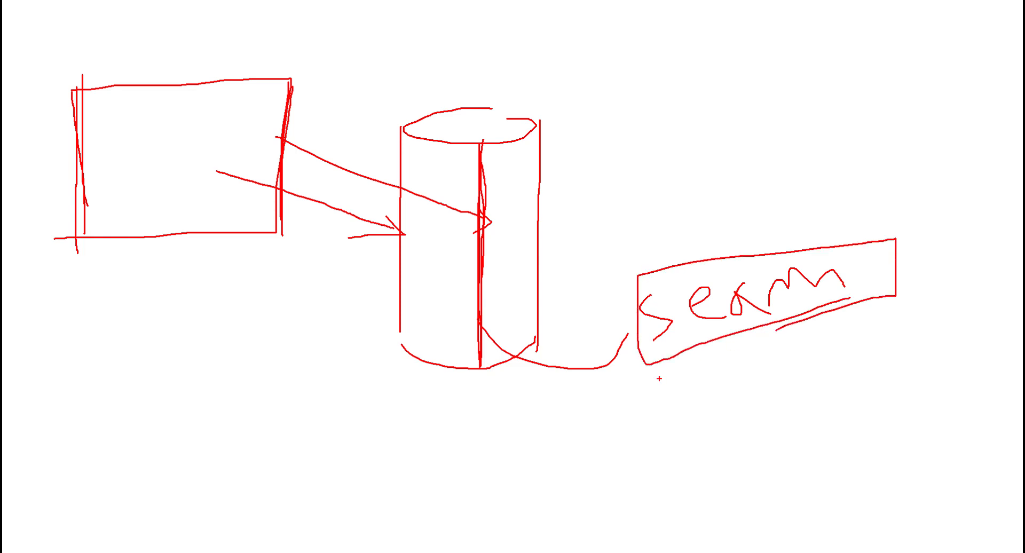
key(Escape)
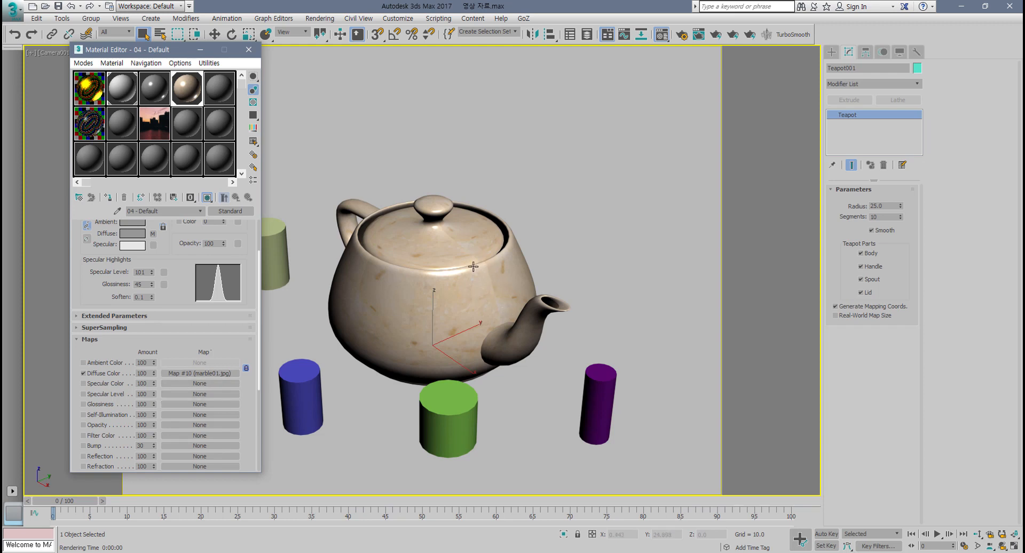
Step: Apply a UVW Map modifier to the selected teapot
click(482, 291)
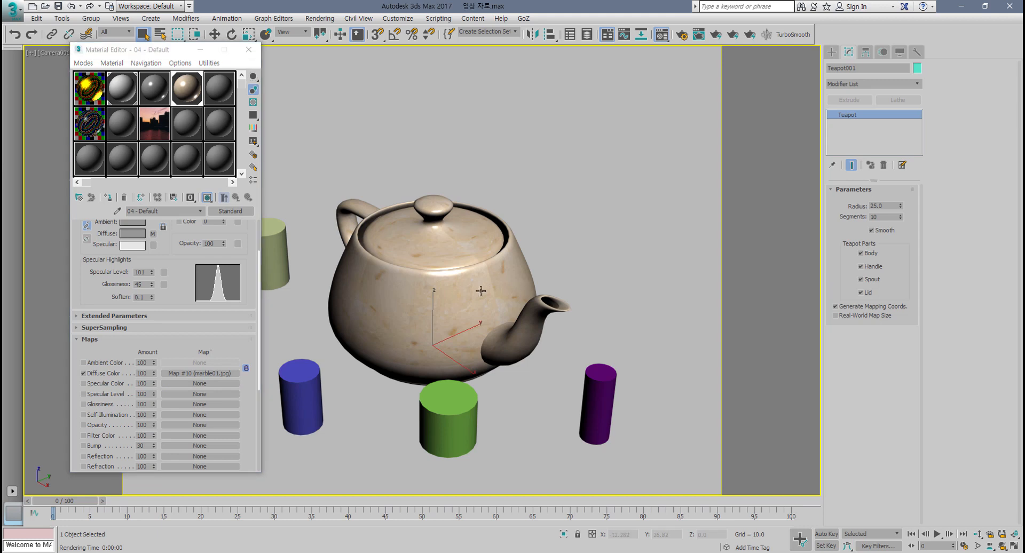
click(919, 84)
click(918, 84)
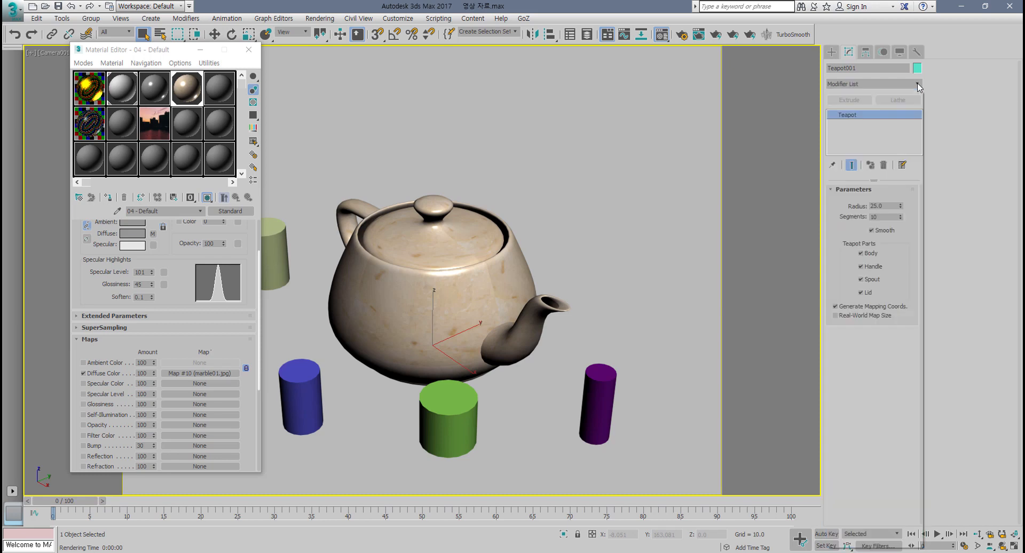
click(918, 84)
scroll(957, 294, down, 10)
scroll(956, 291, down, 9)
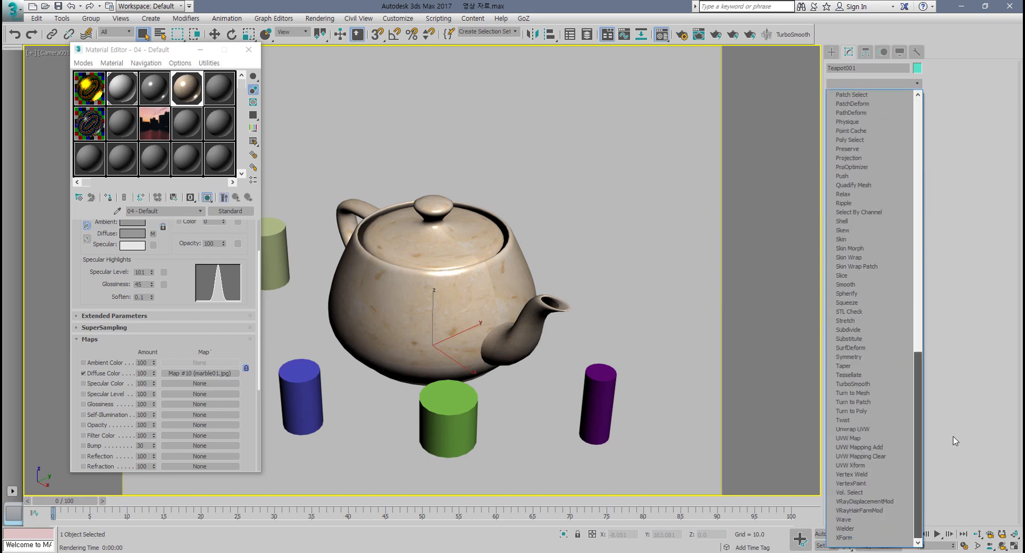
click(871, 439)
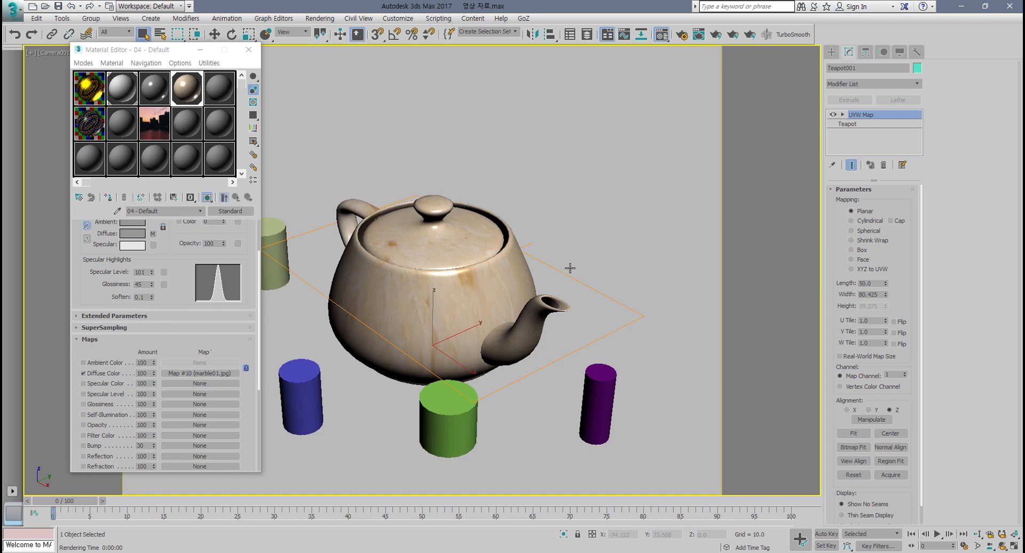
Step: Cycle the UVW Map mapping types through Cylindrical, Spherical, Shrink Wrap, Box, Face and Planar, then remove the modifier
click(860, 222)
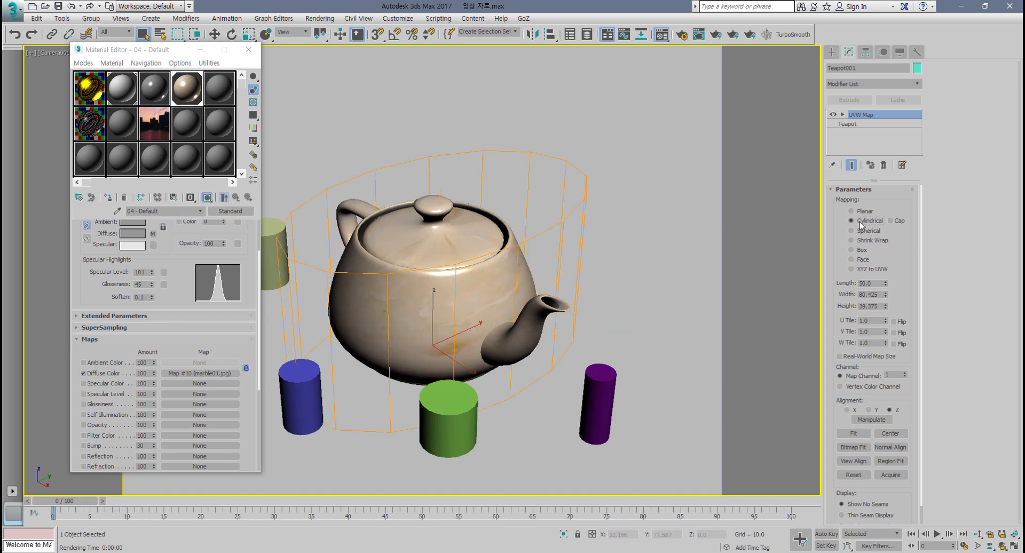
click(855, 231)
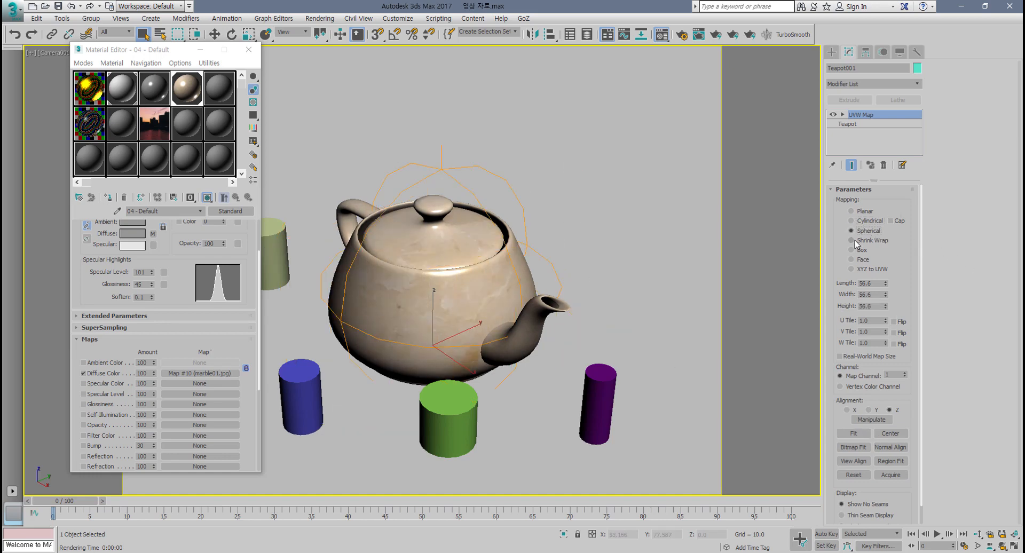
click(853, 241)
click(854, 251)
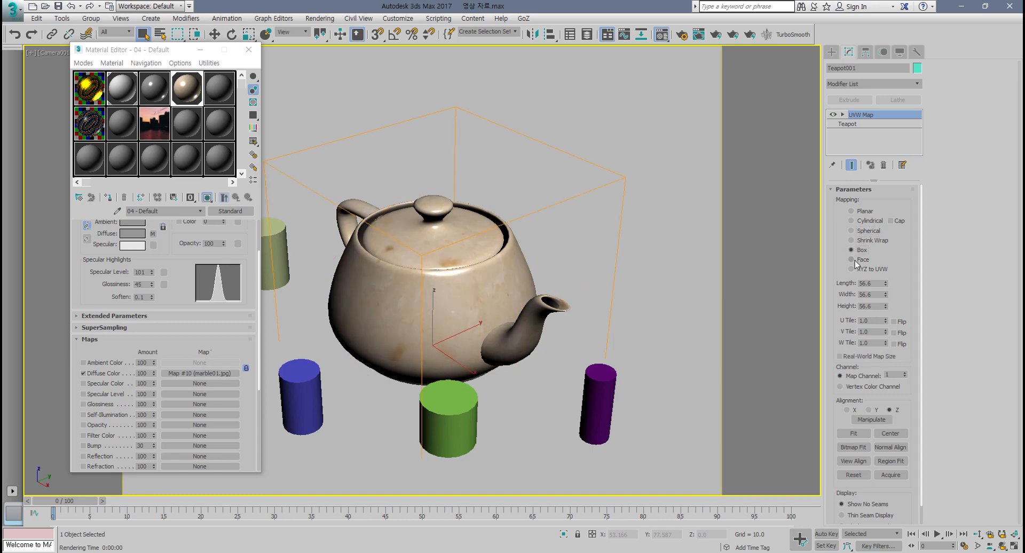
click(855, 260)
click(854, 250)
click(854, 241)
click(854, 231)
click(854, 221)
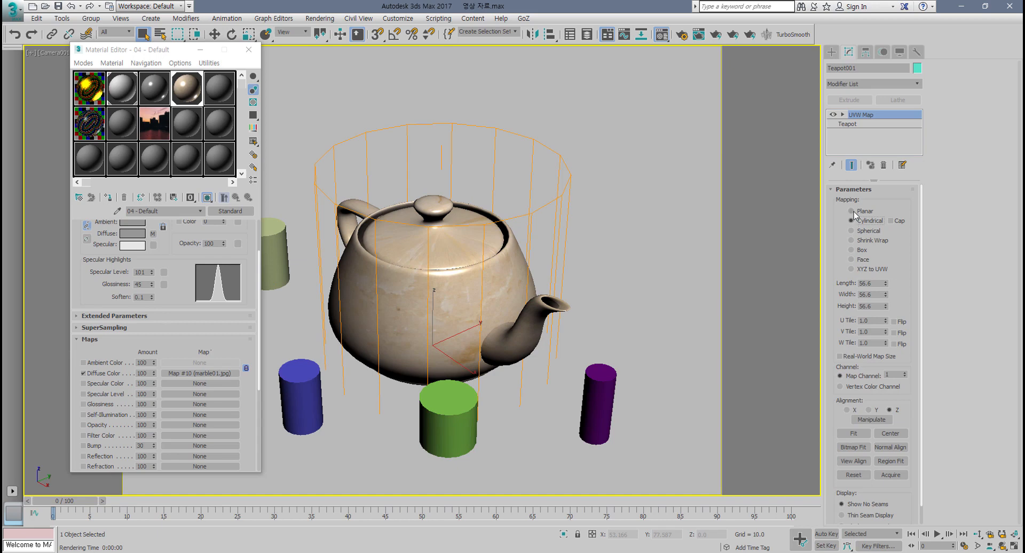
click(853, 212)
click(854, 220)
click(853, 212)
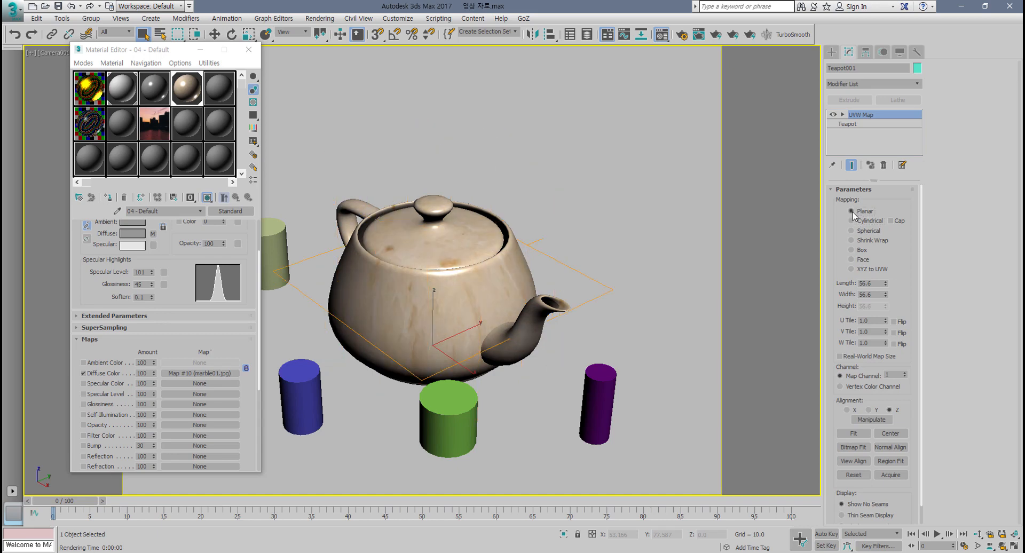
click(884, 165)
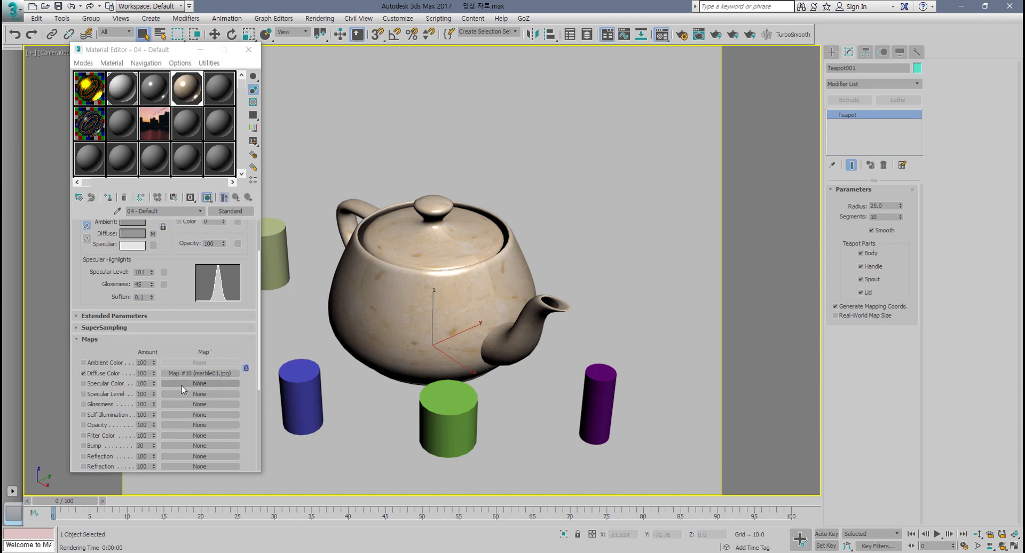
Step: Swap the marble01.jpg map from the Diffuse Color slot into the Specular Color slot
drag(180, 374, 178, 385)
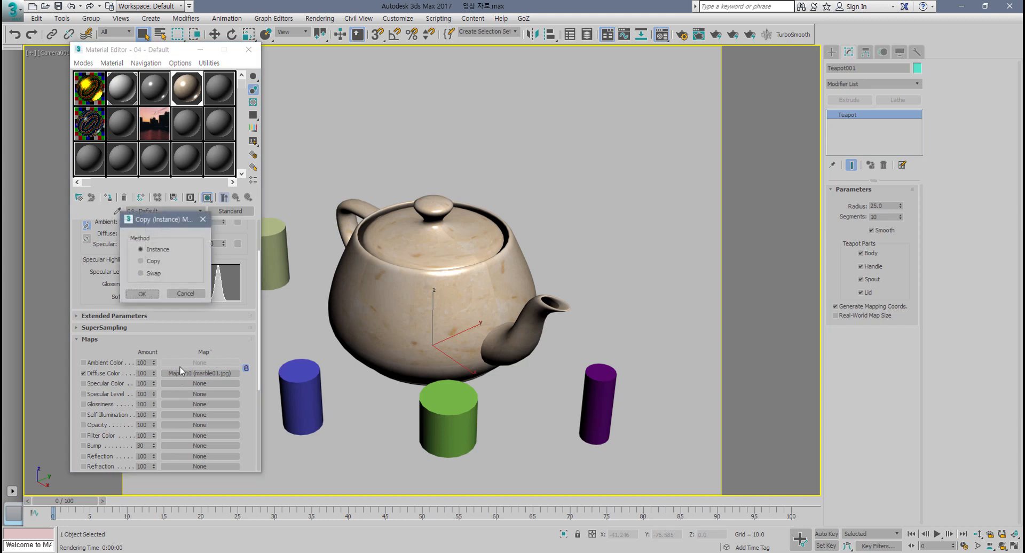
click(141, 273)
click(142, 294)
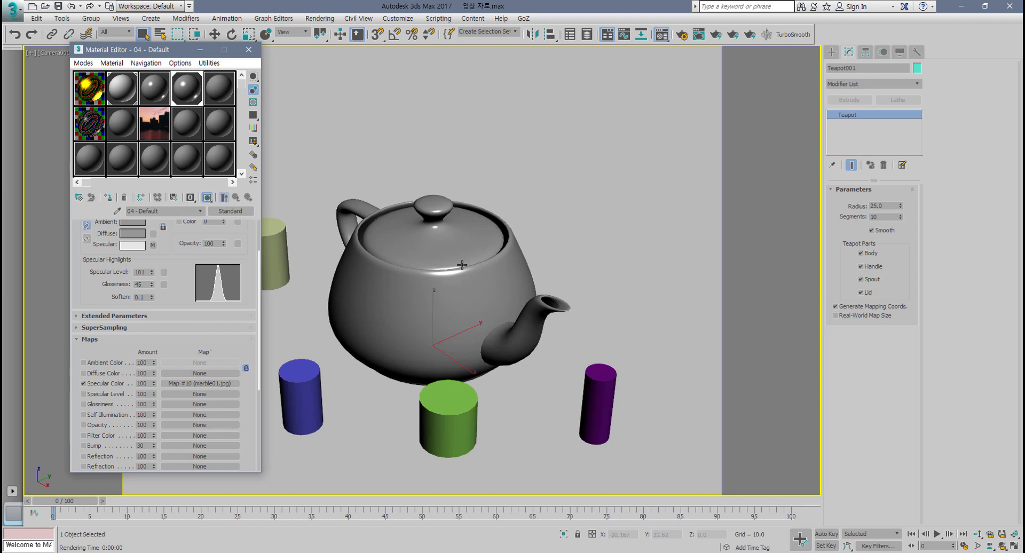
Step: Set the material's Glossiness to 23 and inspect the enlarged sample sphere preview
drag(180, 270, 181, 291)
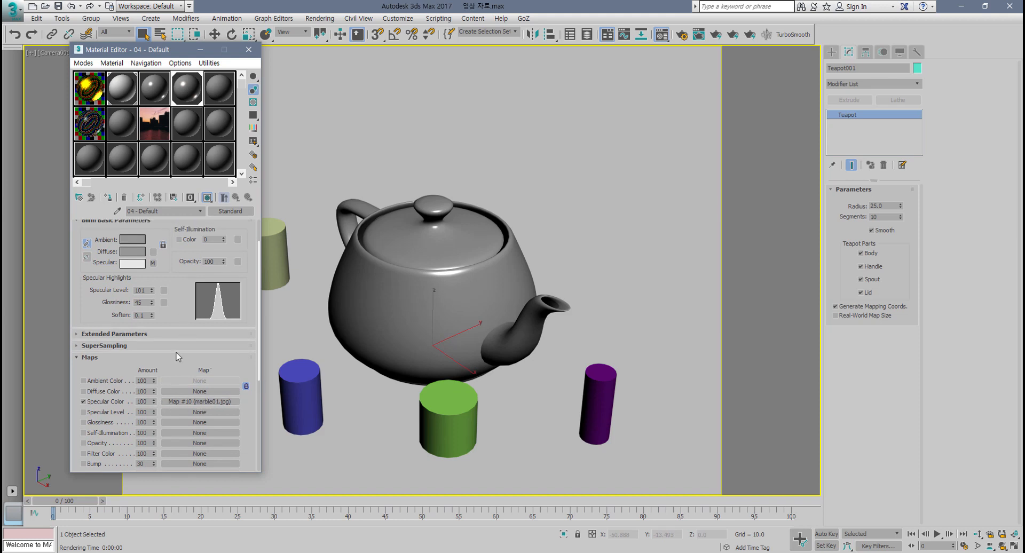
drag(152, 302, 152, 314)
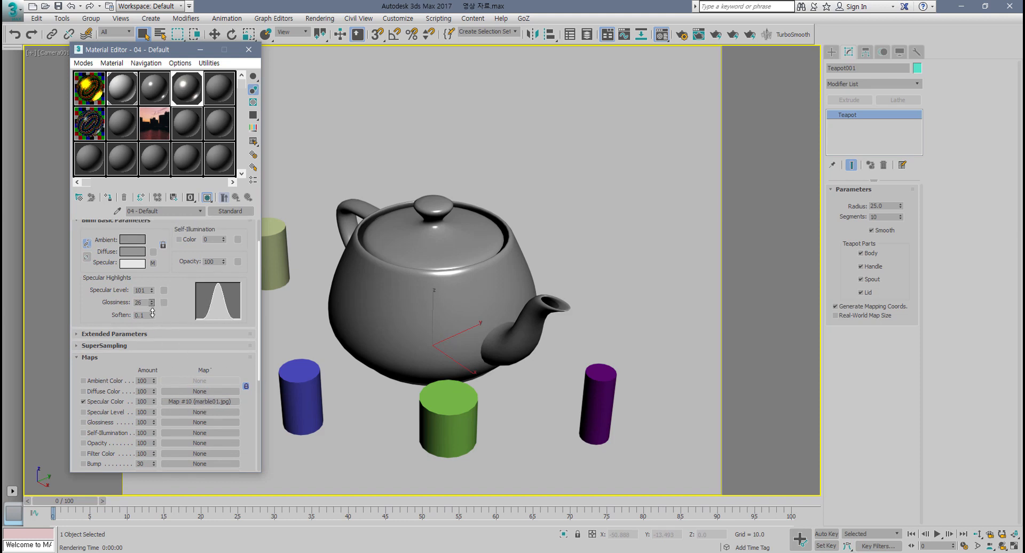
double_click(195, 98)
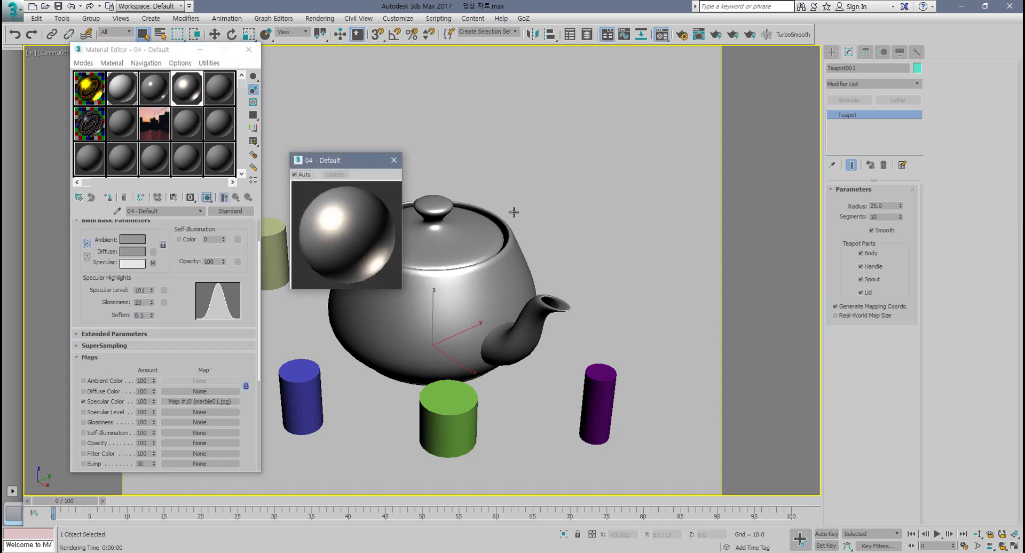
click(393, 160)
Step: Render the camera view and zoom into the render to inspect the specular color map's effect
click(715, 34)
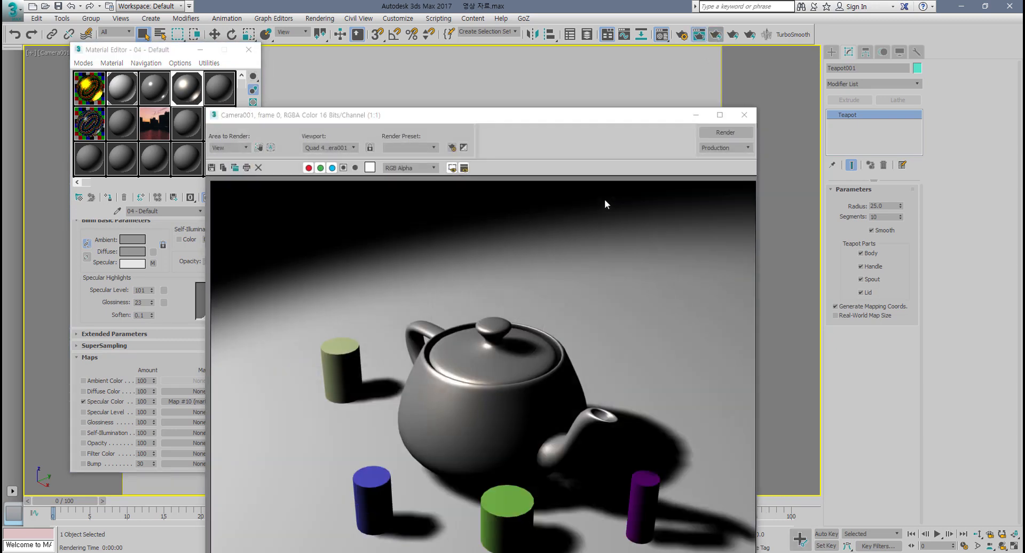
scroll(456, 433, up, 2)
scroll(456, 434, up, 1)
scroll(513, 308, down, 2)
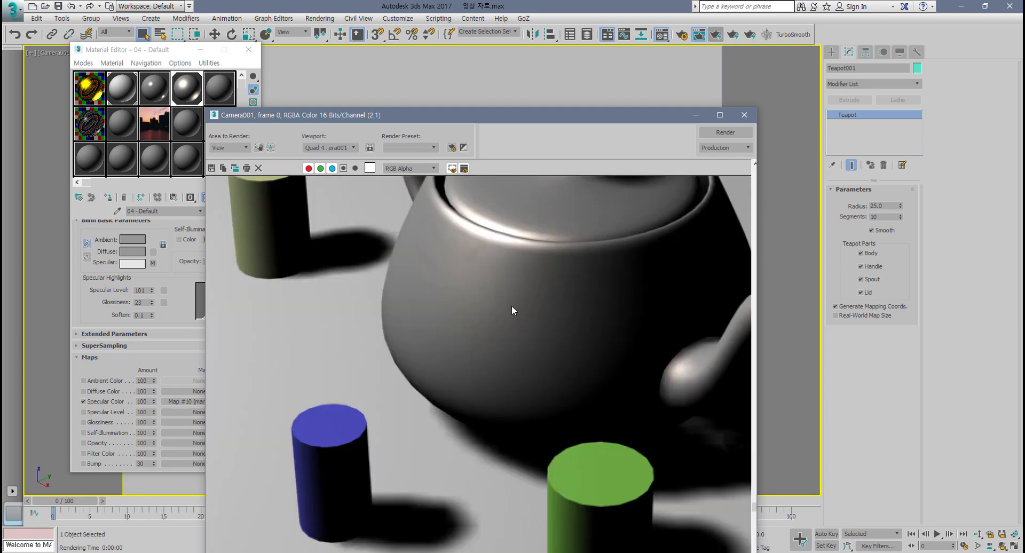
middle_drag(492, 267, 474, 313)
scroll(472, 308, up, 1)
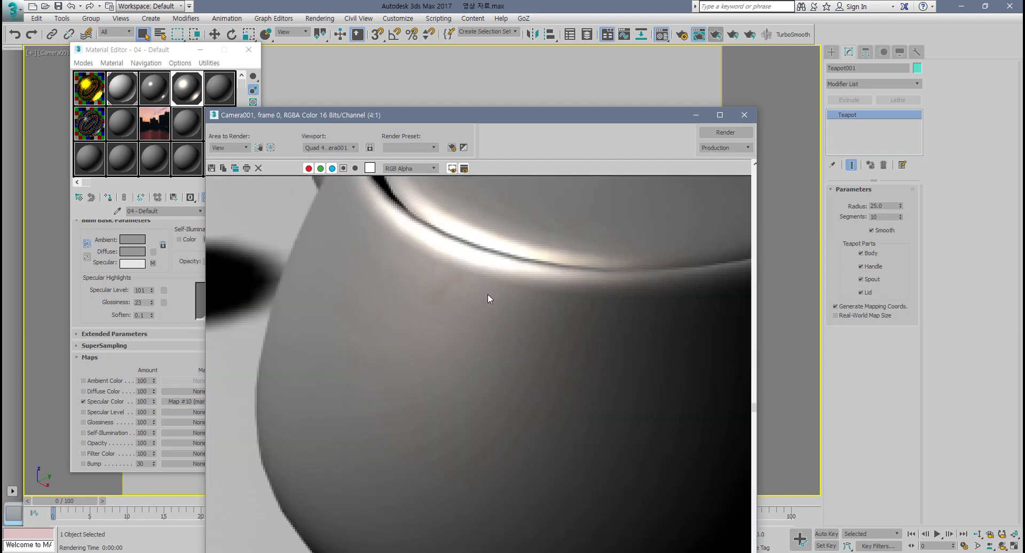
scroll(487, 306, down, 1)
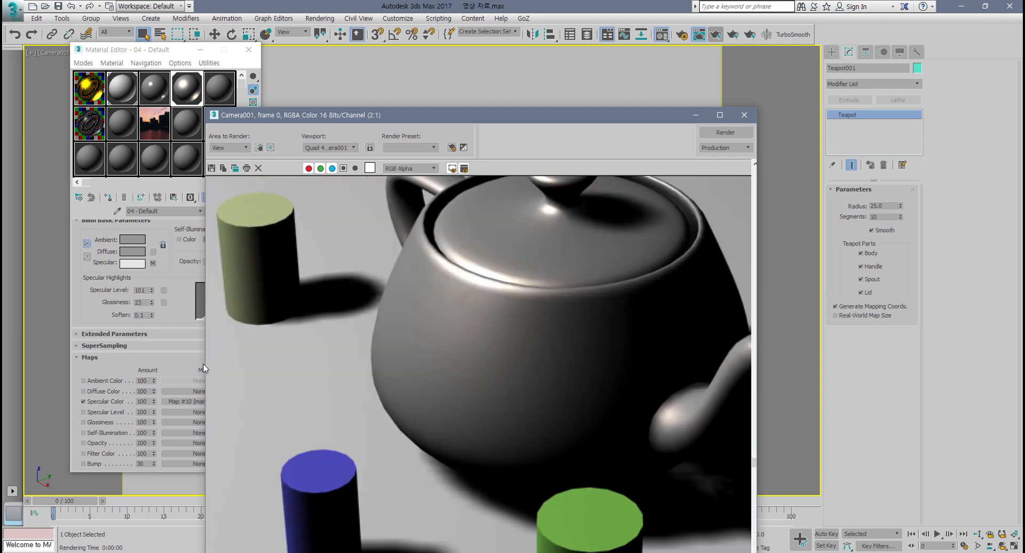
Step: Replace the Specular Color map's bitmap with Brick.jpg and return to the material's top level
click(178, 403)
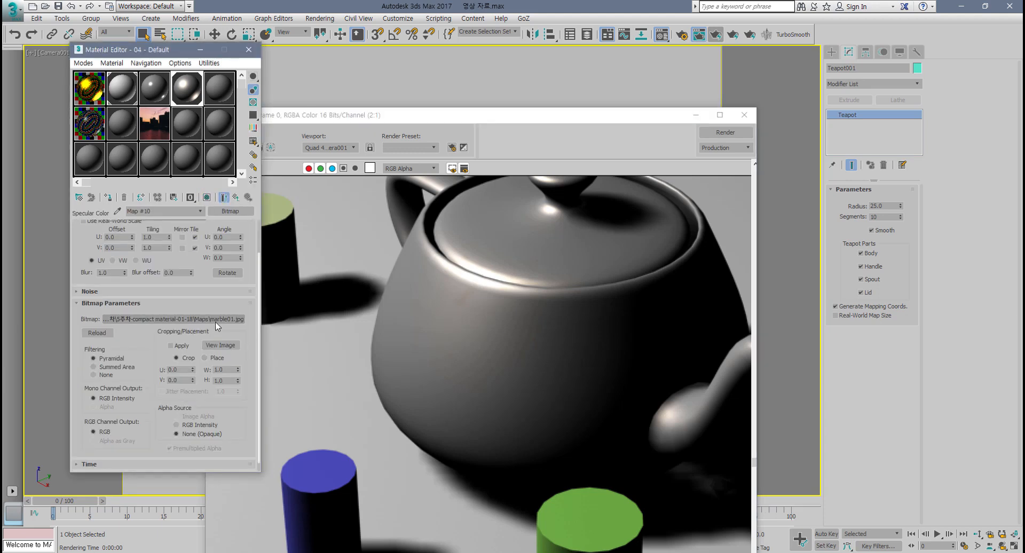
click(217, 319)
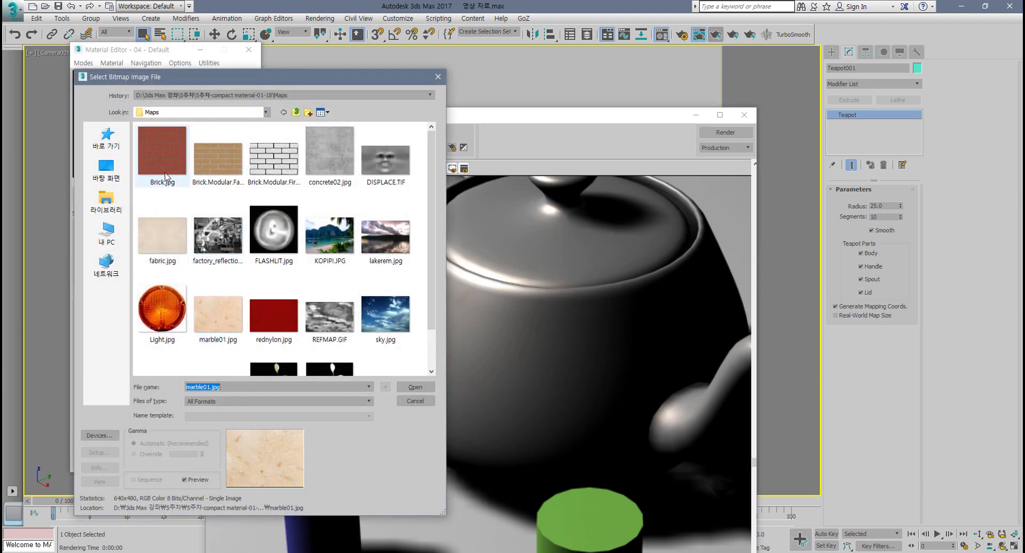
double_click(167, 177)
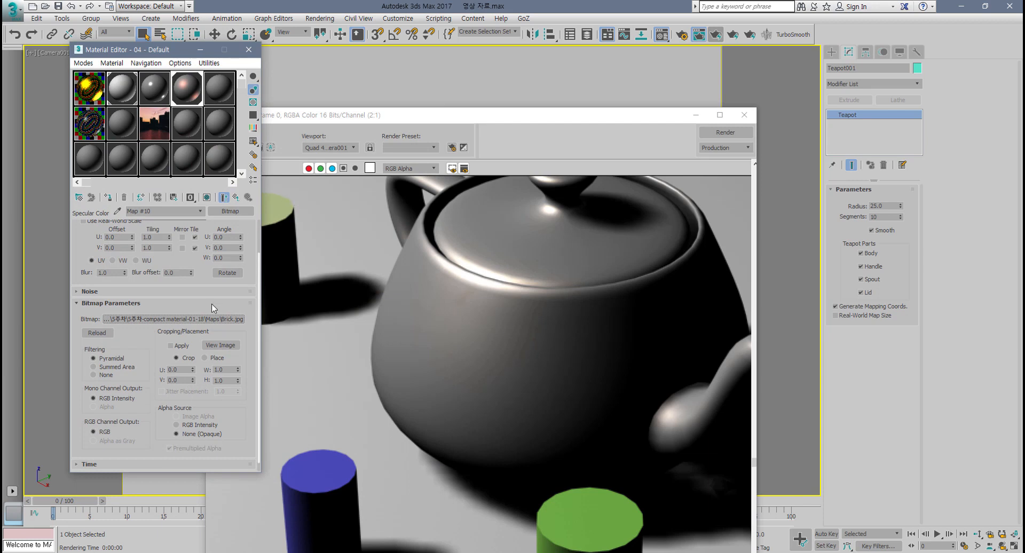
click(236, 197)
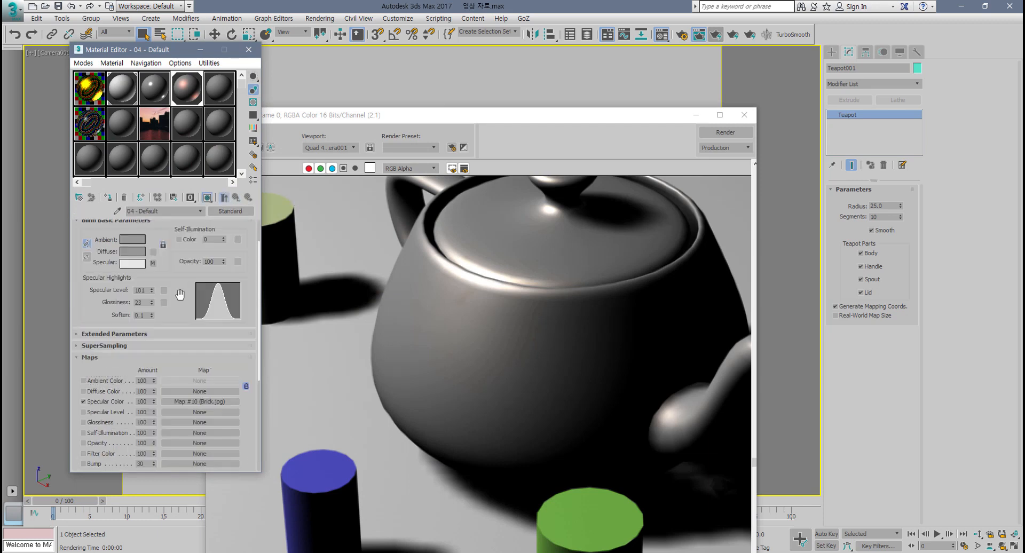
Step: Set the material's Diffuse color to white in the color selector
click(133, 251)
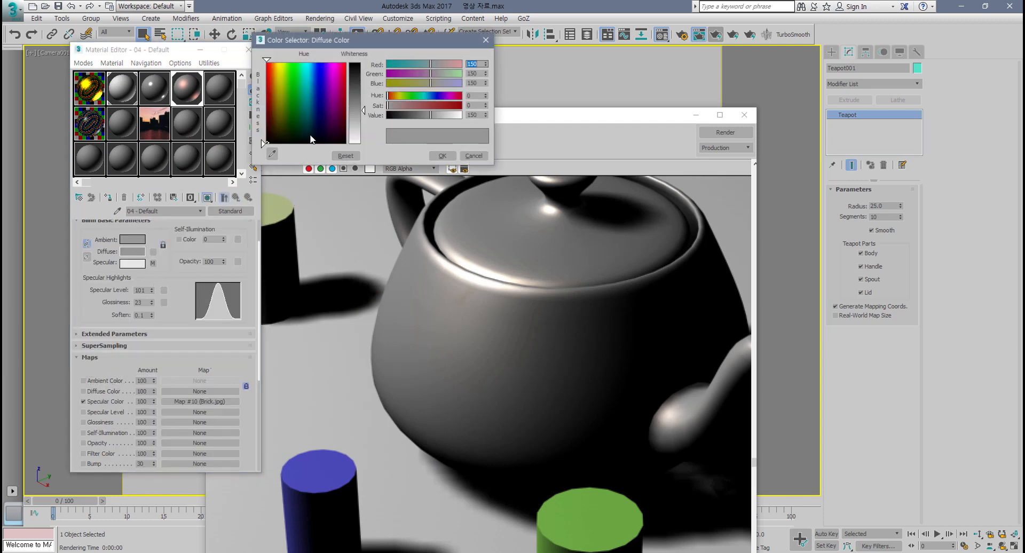
click(362, 141)
click(443, 155)
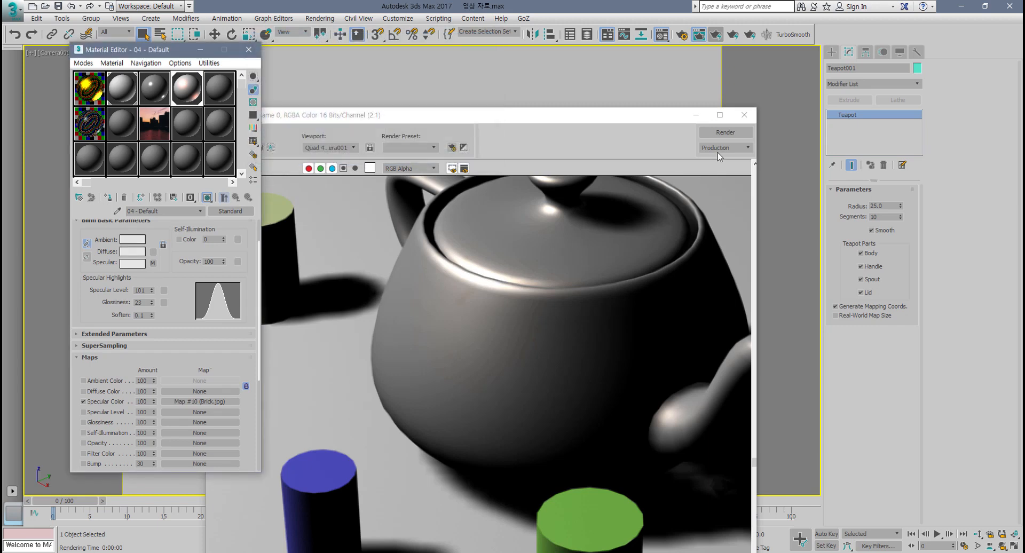
Step: Render the camera view and zoom into the rendered teapot to inspect the specular highlight
click(725, 132)
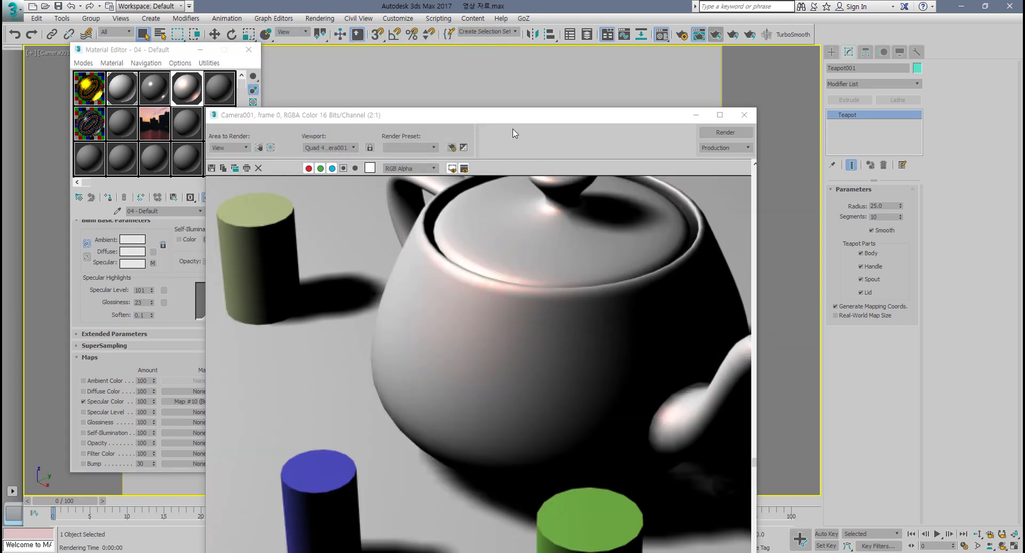
drag(541, 111, 598, 41)
scroll(556, 171, up, 1)
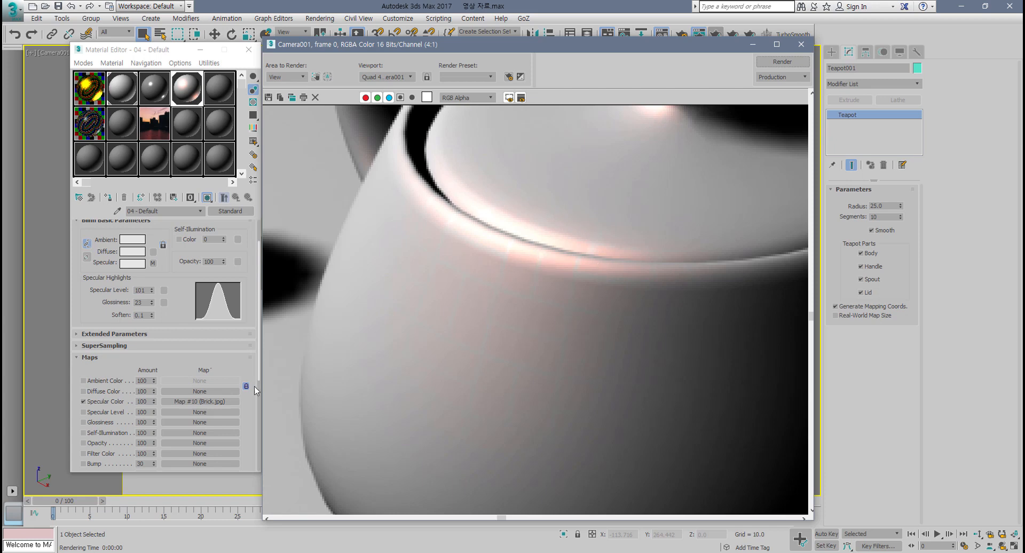
Step: Assign a Bitmap map using marble01.jpg to the Diffuse Color channel
click(179, 392)
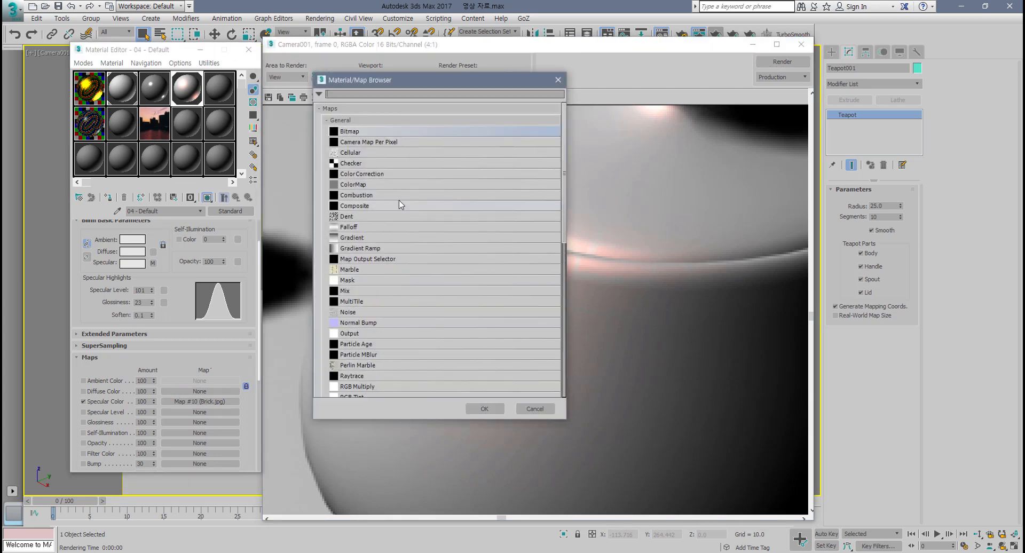
double_click(363, 132)
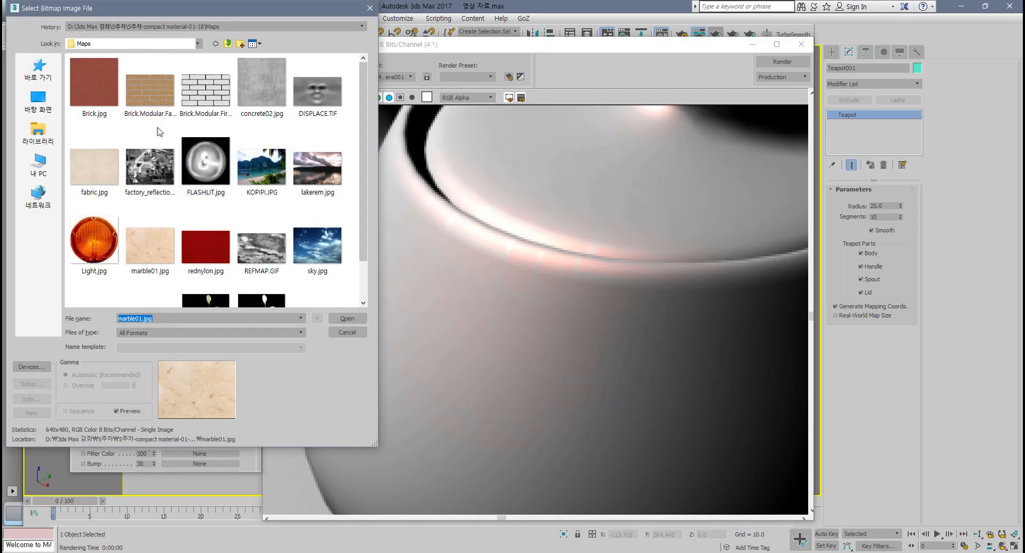
double_click(156, 249)
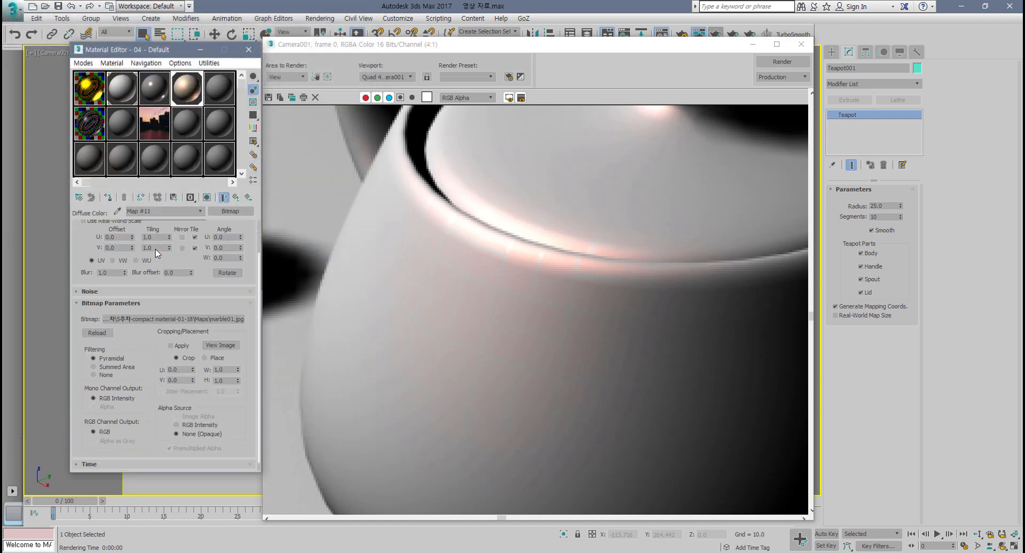
Step: Re-render the camera view and zoom in to inspect the marble diffuse texture on the teapot
click(778, 62)
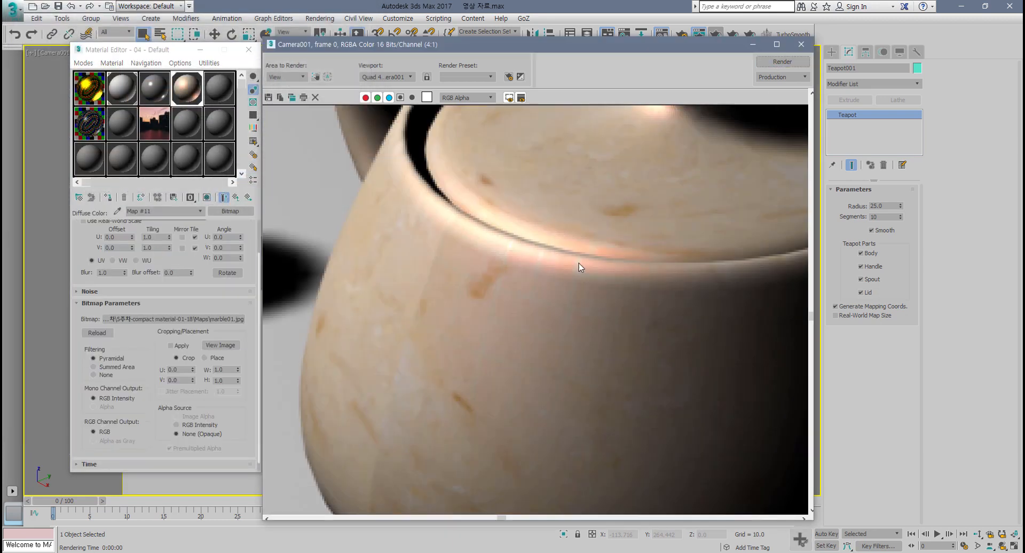
scroll(575, 340, down, 3)
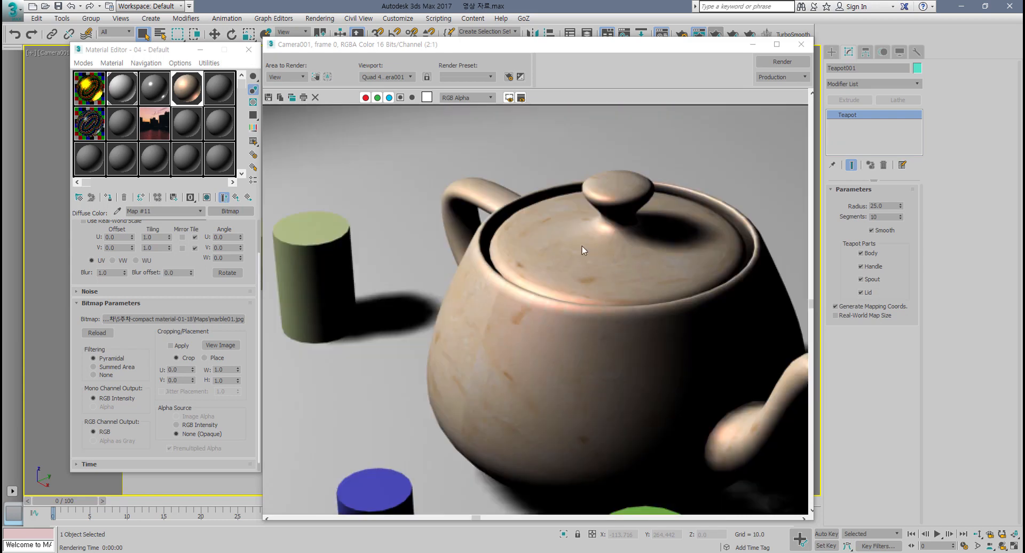
scroll(639, 287, up, 2)
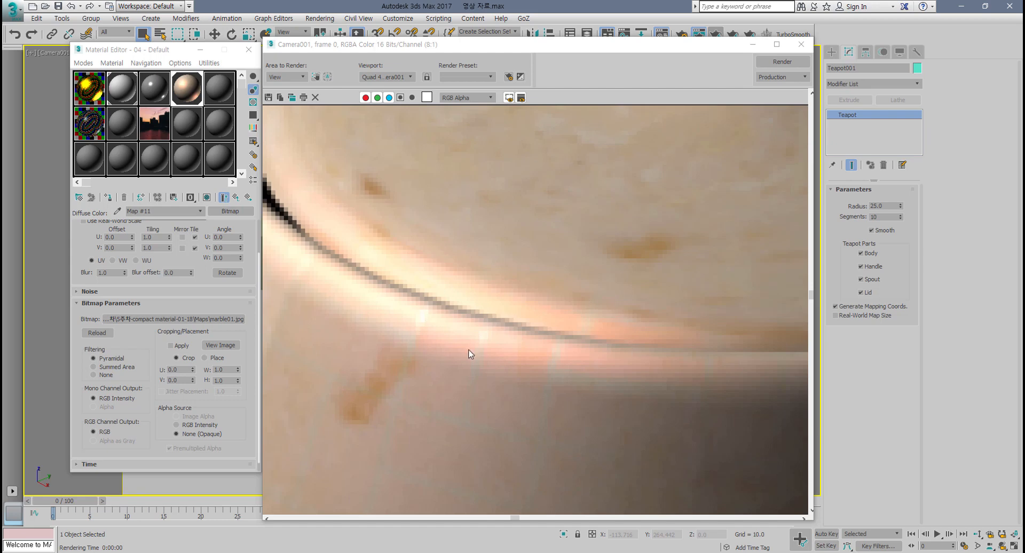
Step: Swap the Diffuse Color bitmap to fabric.jpg and re-render, zooming in to inspect the fabric texture
click(202, 319)
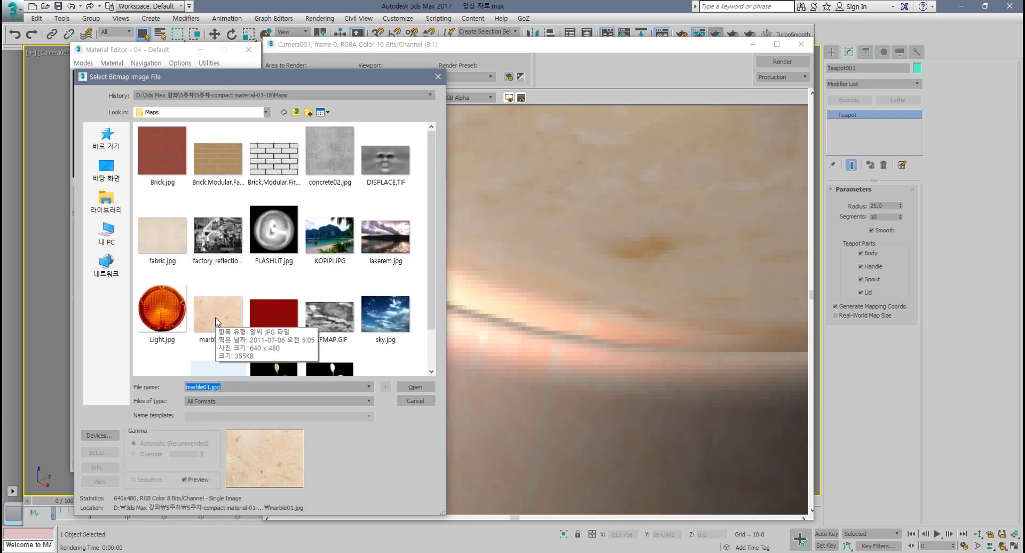
double_click(162, 235)
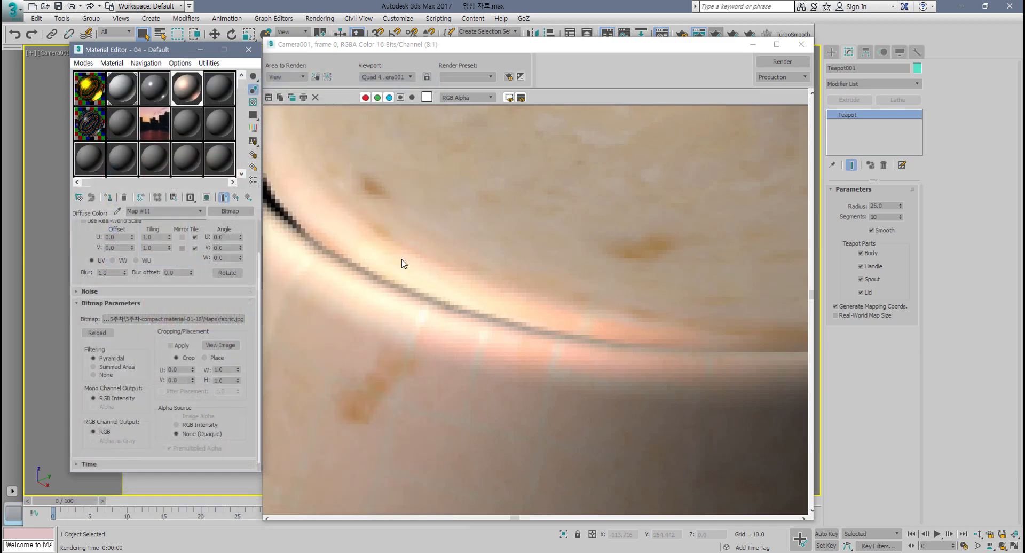
click(786, 63)
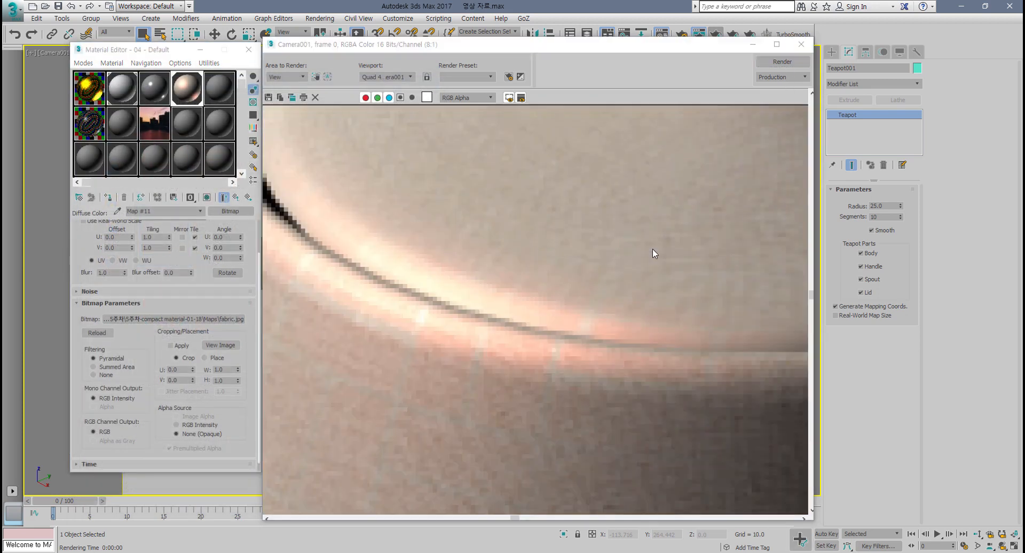
scroll(576, 368, down, 1)
scroll(575, 368, down, 1)
scroll(559, 410, down, 1)
scroll(559, 410, up, 1)
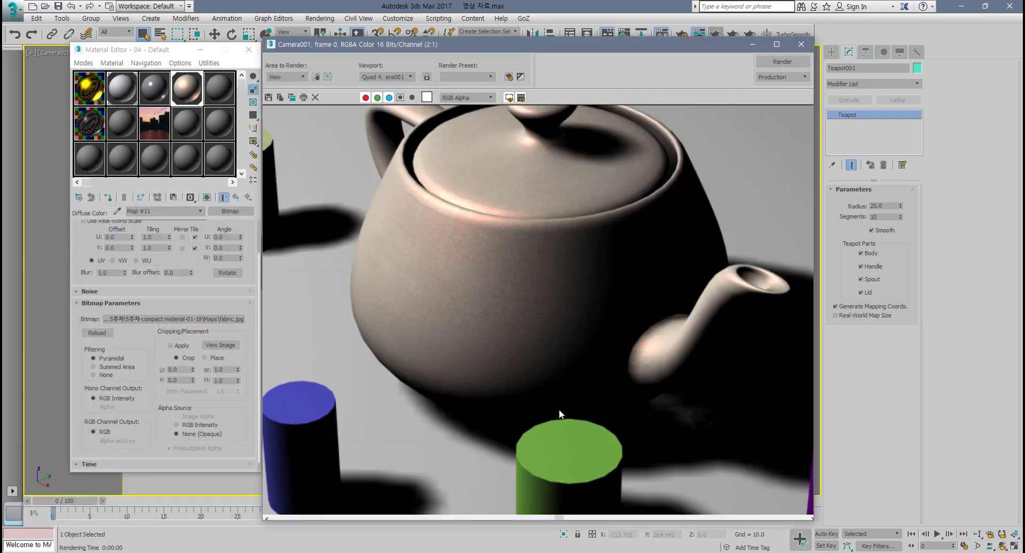
scroll(491, 288, up, 1)
scroll(535, 380, down, 1)
scroll(535, 383, up, 1)
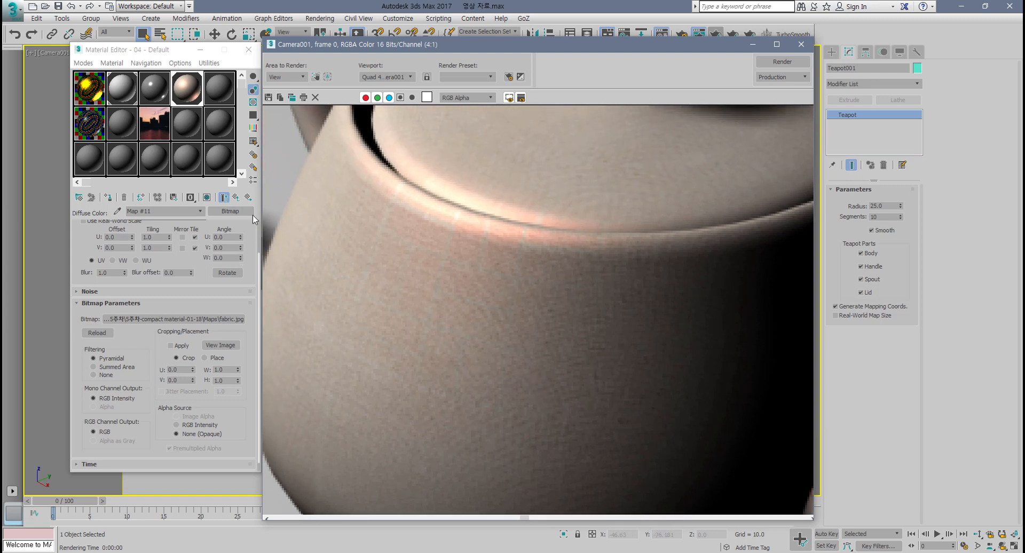
Step: Clear the Diffuse Color and Specular Color map slots of the material
click(236, 197)
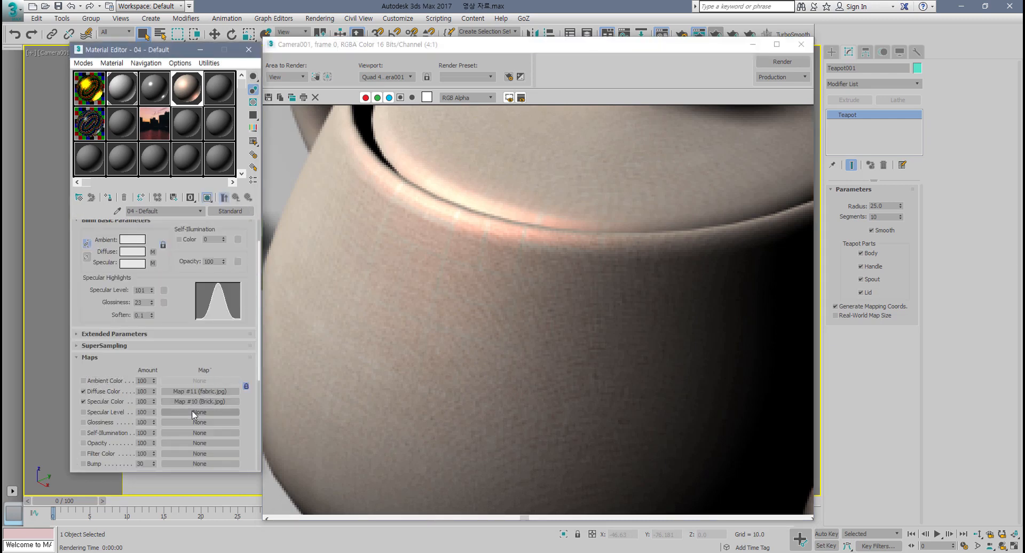
drag(193, 412, 198, 393)
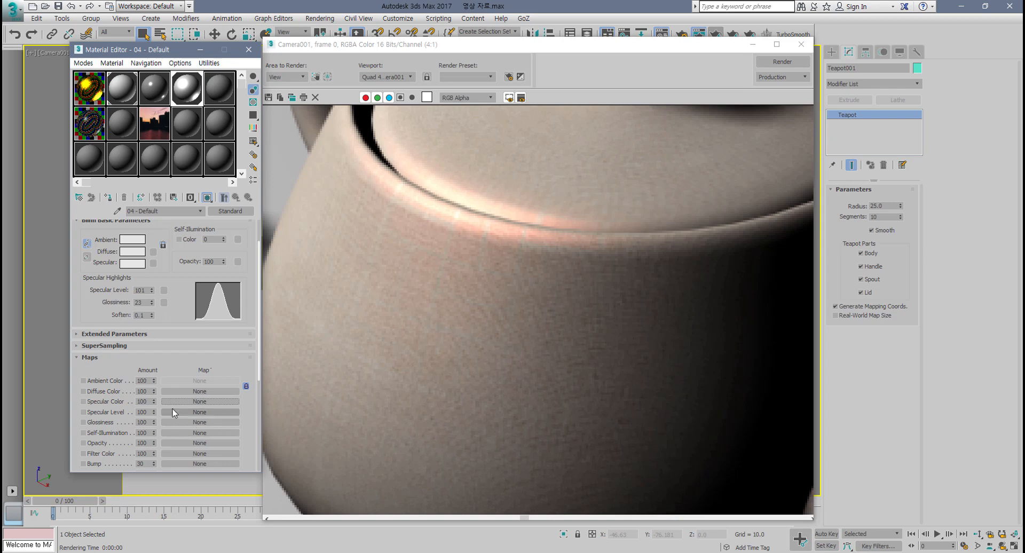
Step: Assign a Bitmap map using marble01.jpg to the Diffuse Color channel and return to the material's top level
click(182, 394)
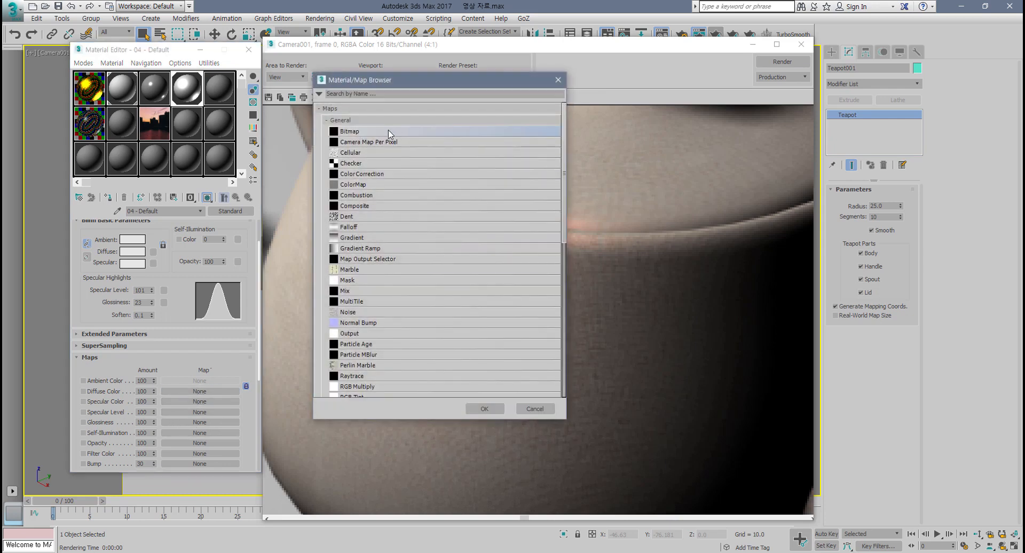
double_click(389, 134)
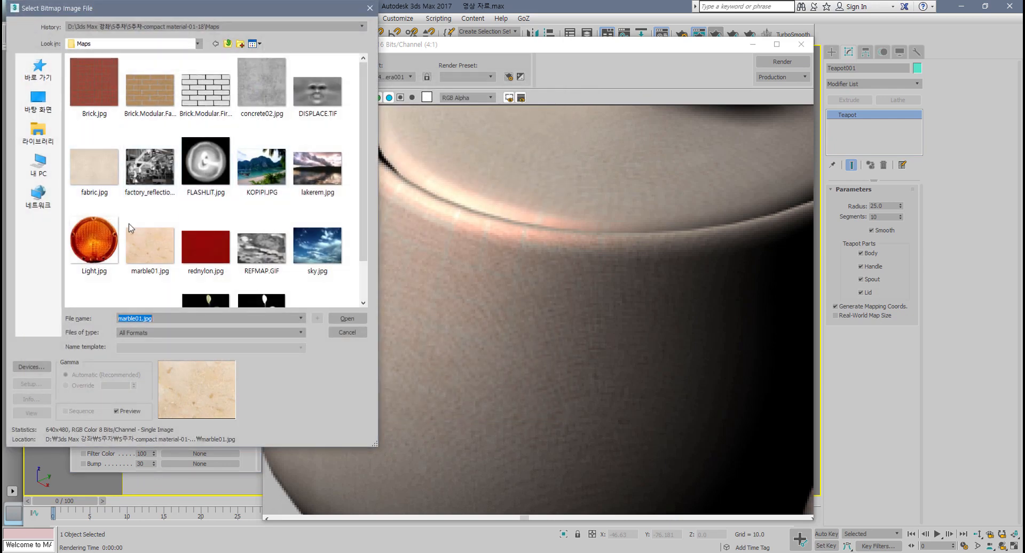
double_click(149, 254)
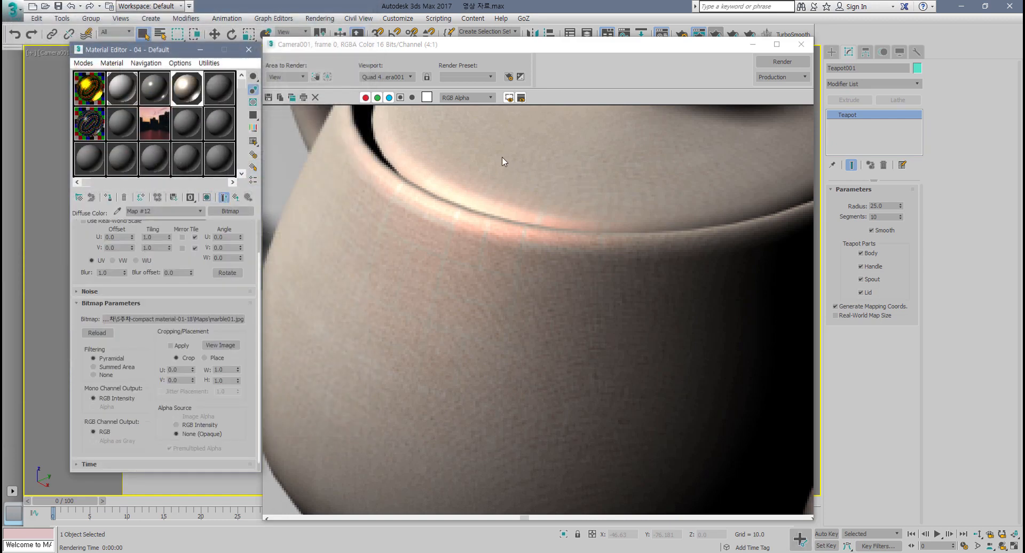
click(235, 197)
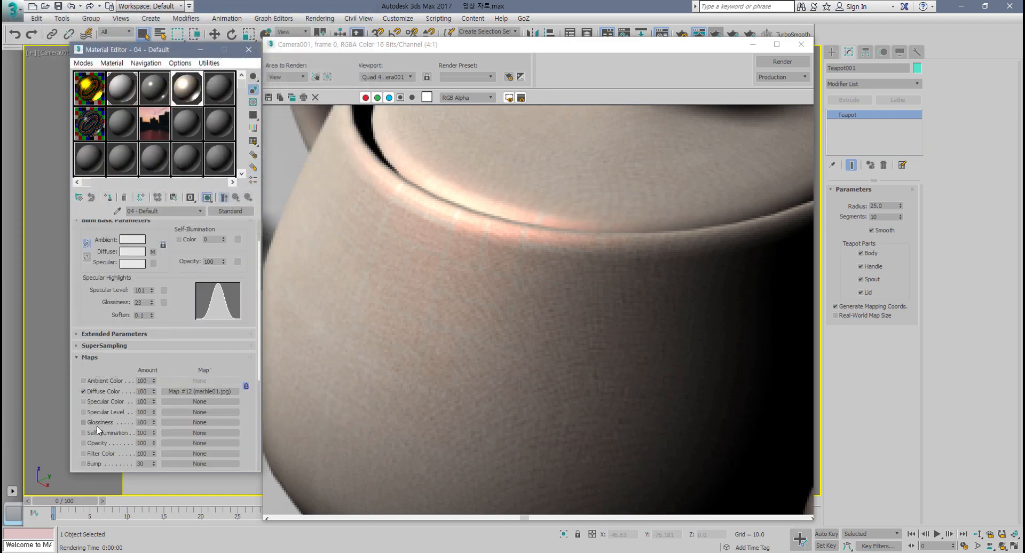
Step: Try to assign a bitmap to the Specular Level map slot, then clear the slot again
click(172, 412)
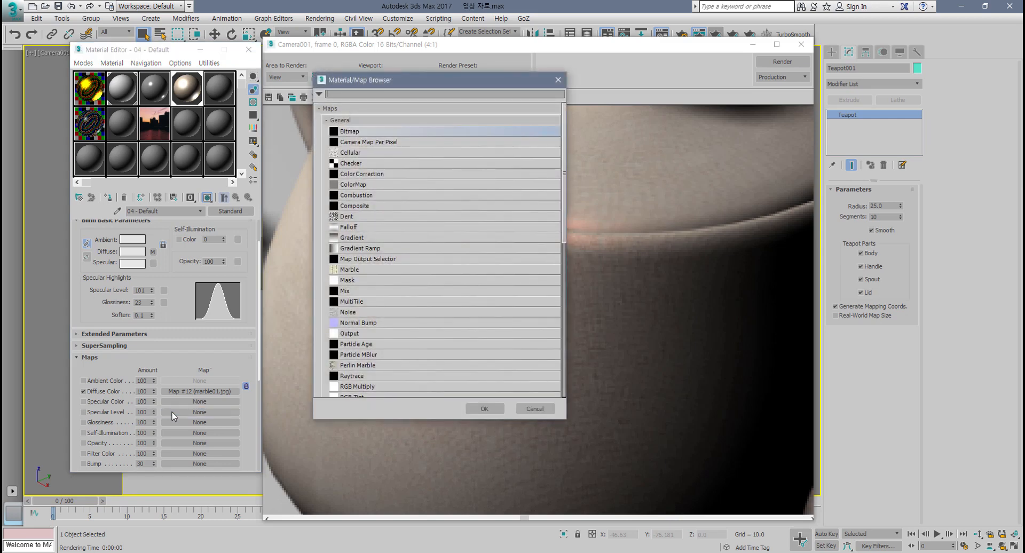
double_click(415, 131)
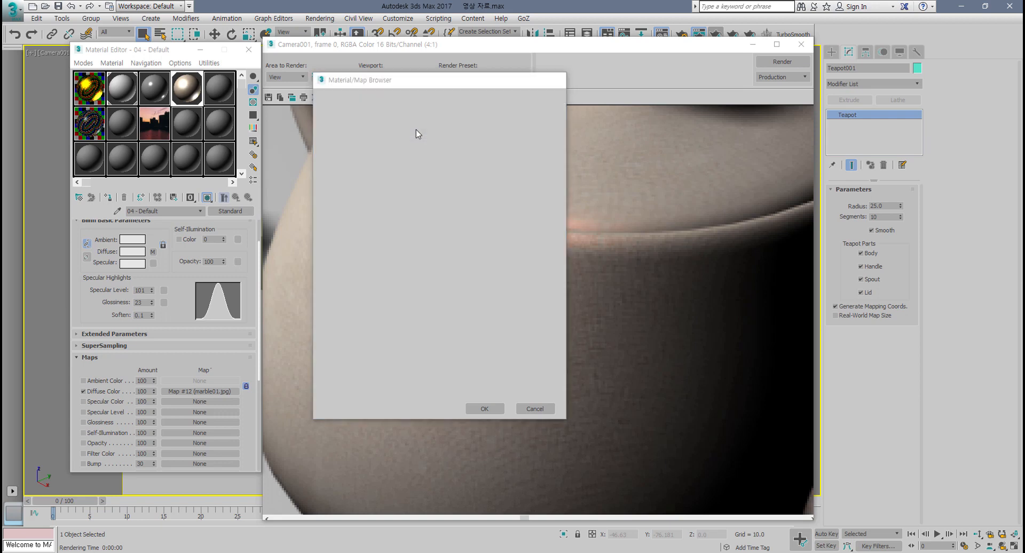
scroll(256, 260, down, 1)
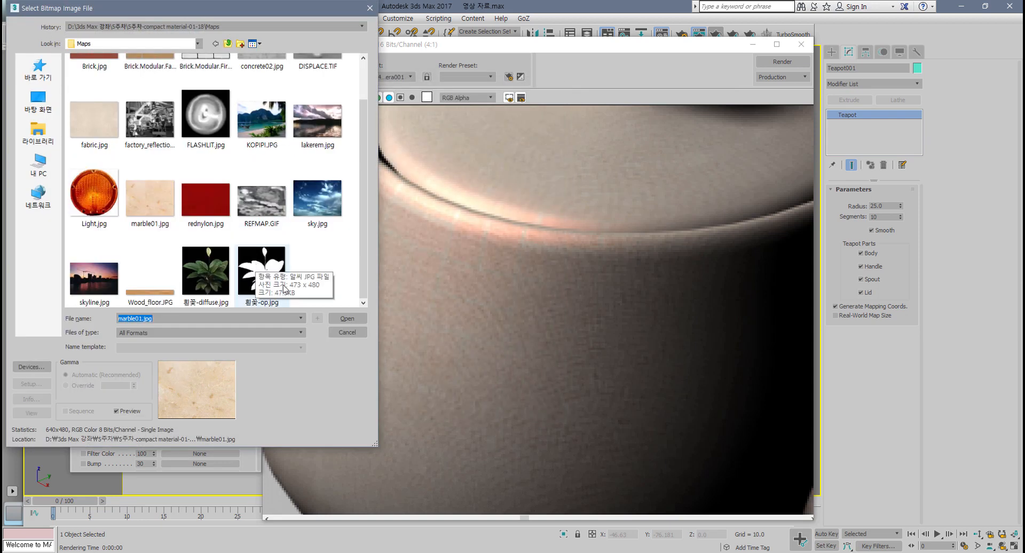
scroll(302, 290, up, 1)
scroll(300, 288, down, 1)
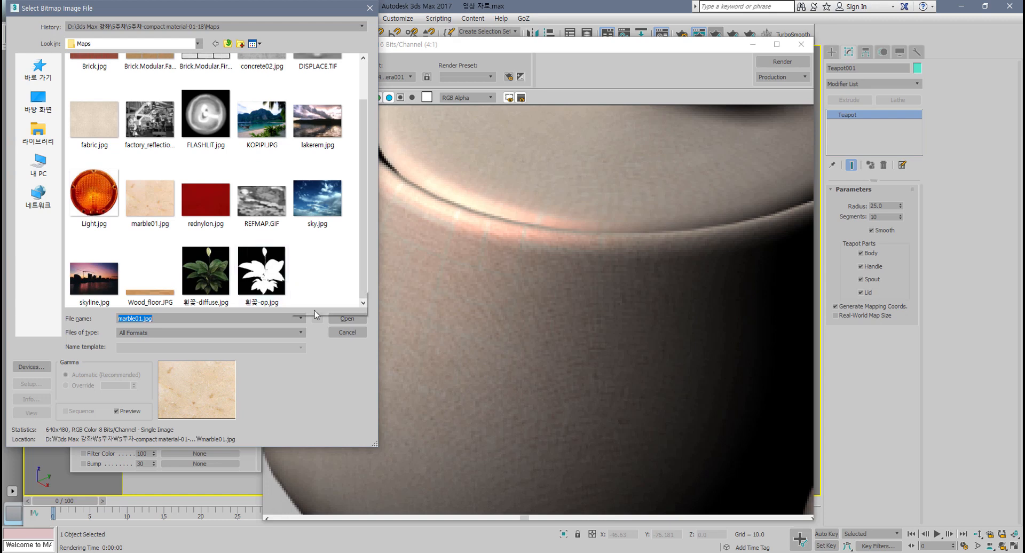
click(347, 334)
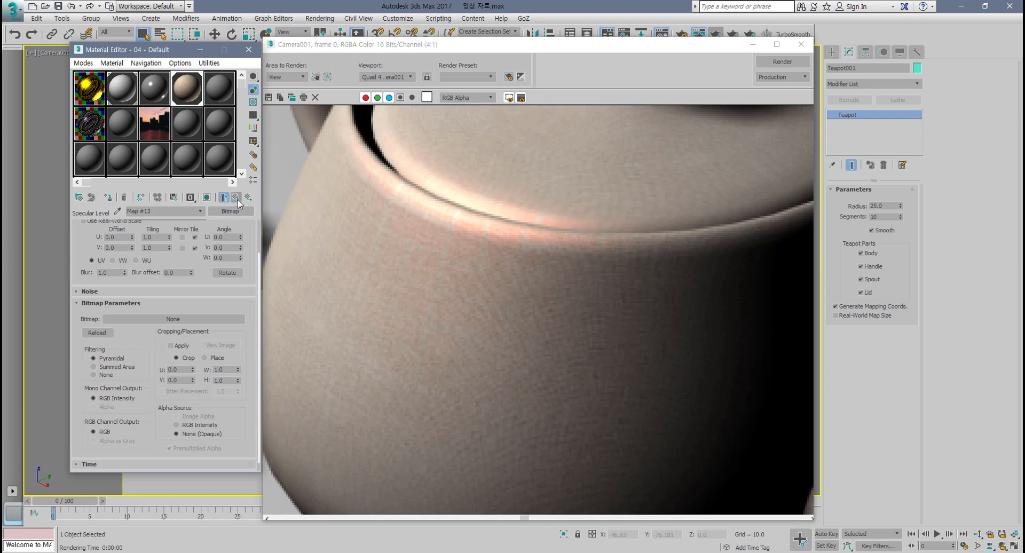
click(236, 198)
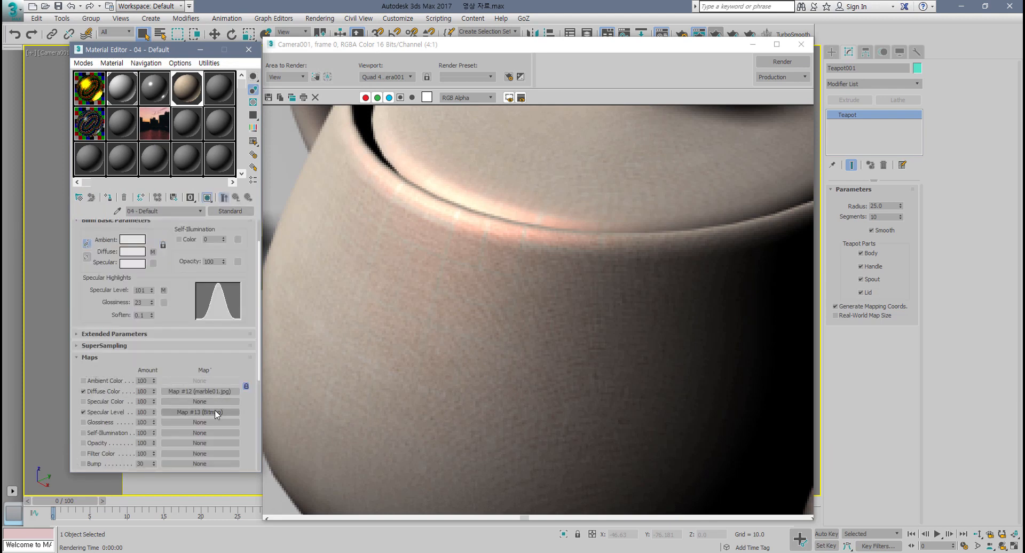
drag(210, 421, 210, 412)
click(211, 413)
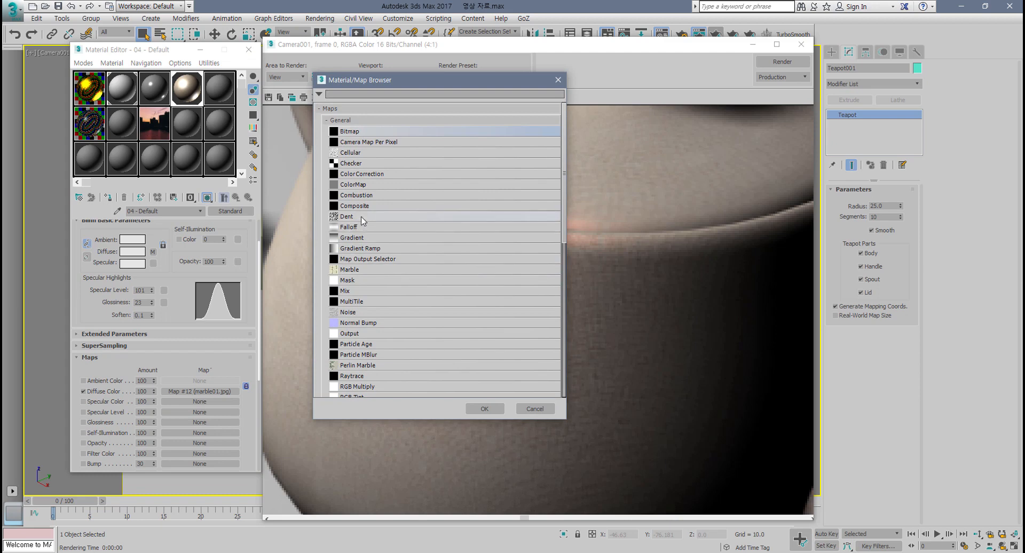
click(351, 165)
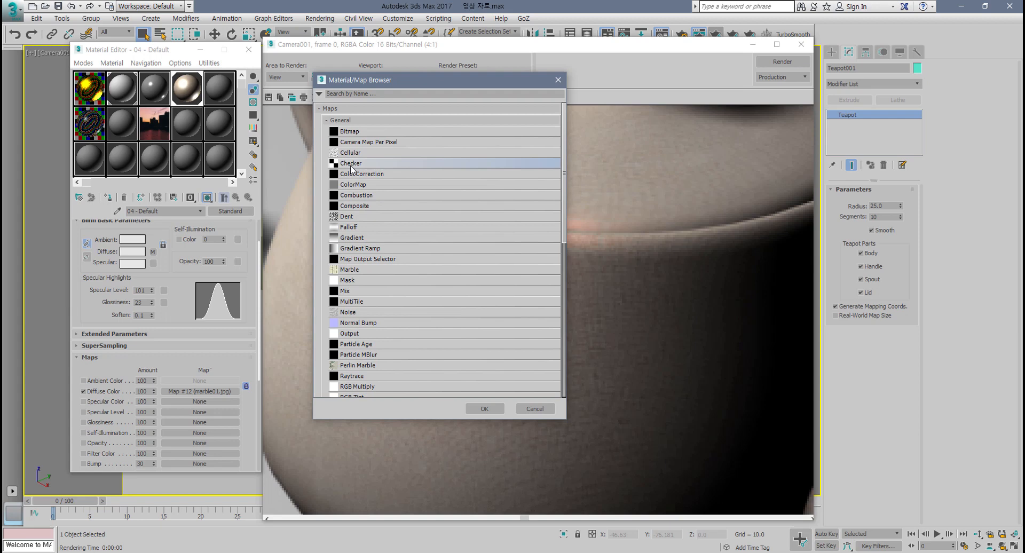
click(536, 409)
Step: Close the render window and select the next empty material sample slot
click(801, 44)
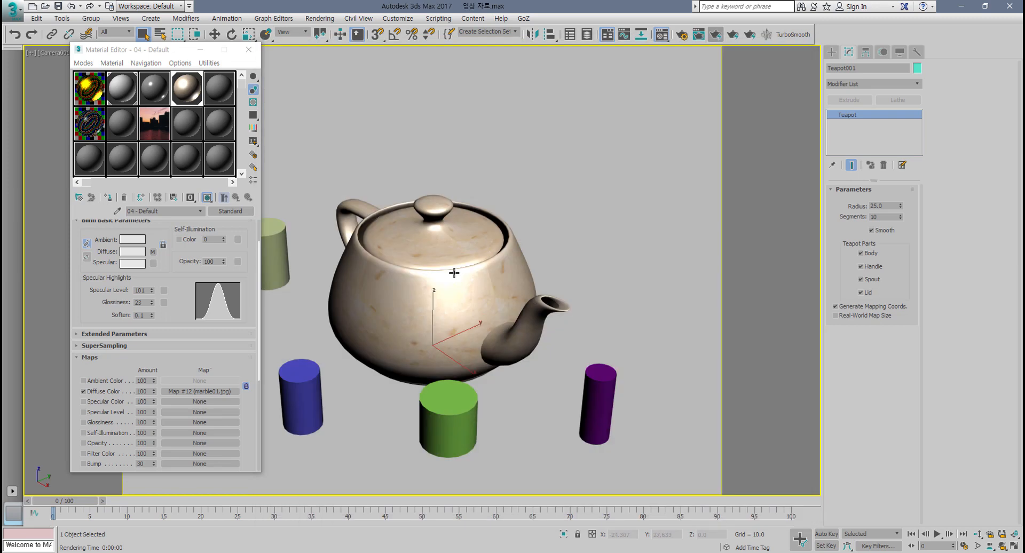
click(215, 89)
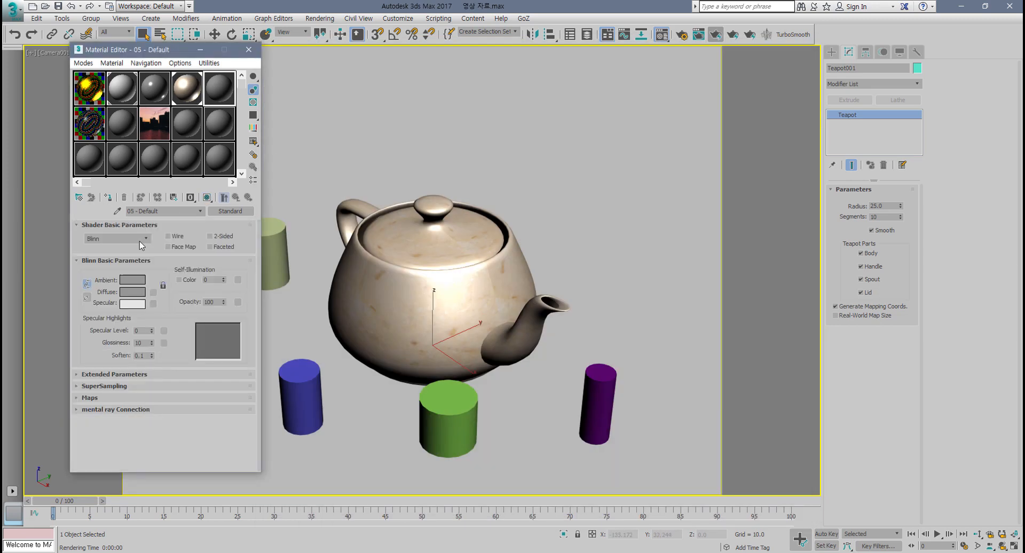
Step: Assign a Checker map to the new material's Diffuse Color channel, apply the material to the teapot, and show the map in the viewport
click(153, 293)
double_click(367, 163)
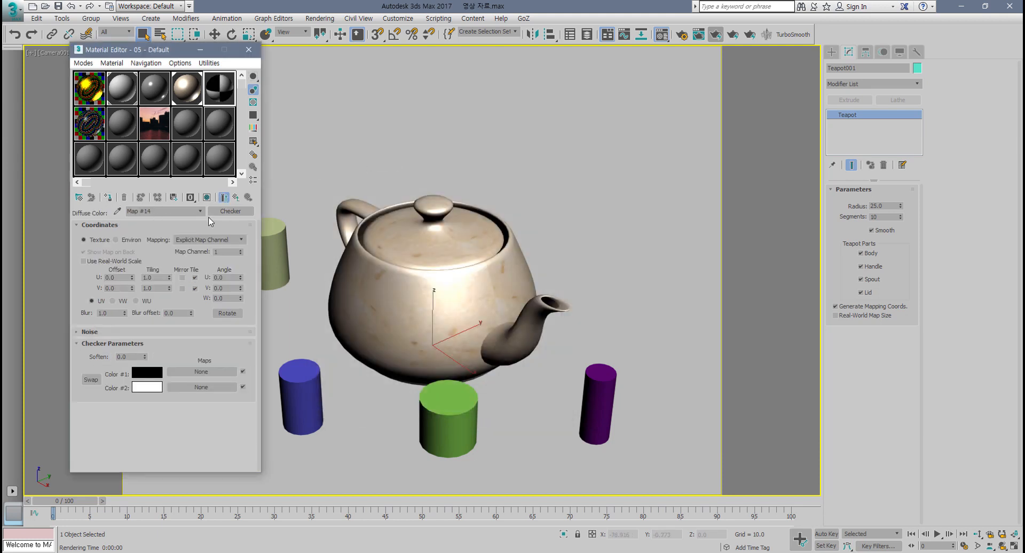
click(108, 197)
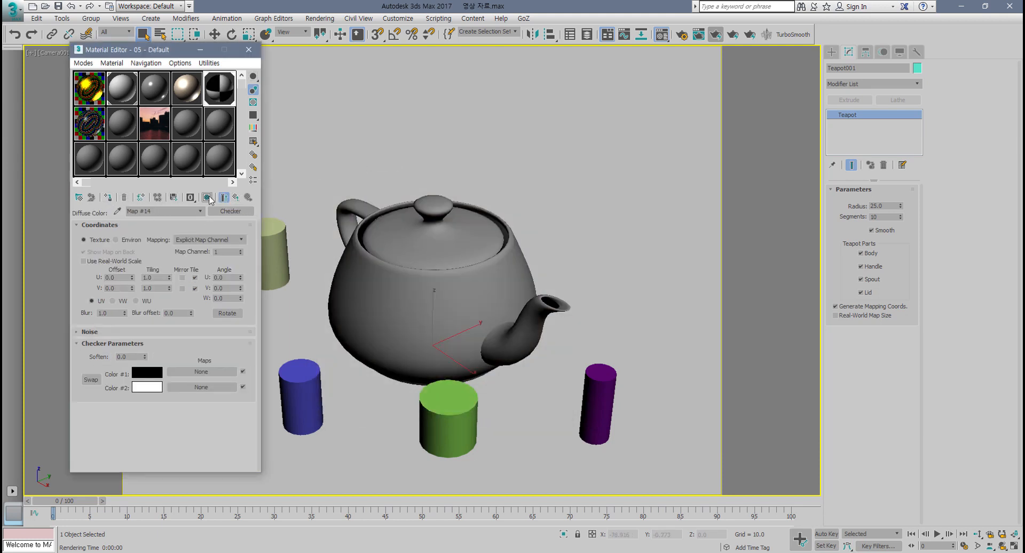
click(208, 198)
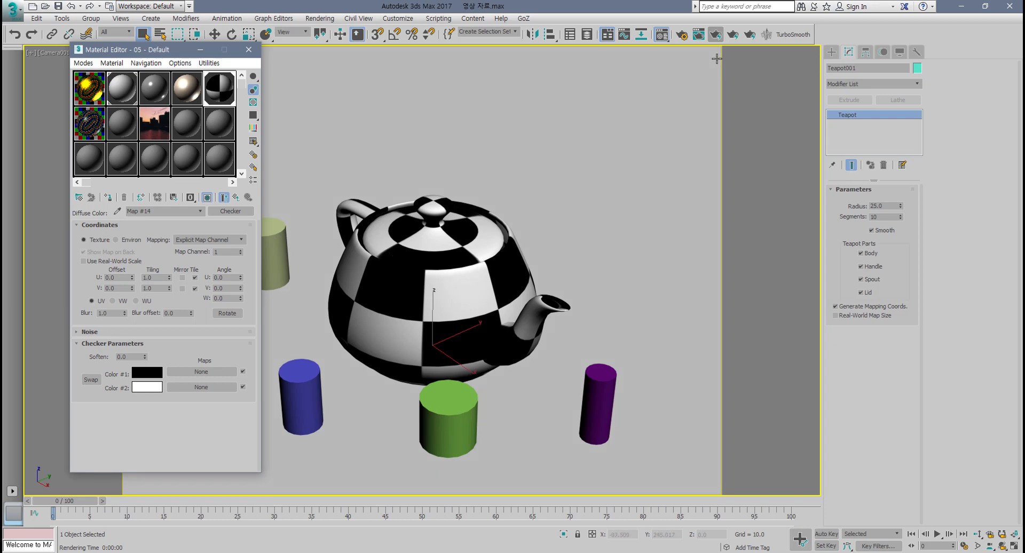
Step: Render the camera view, close the render window, and apply the checker material to the ground plane as well
click(732, 37)
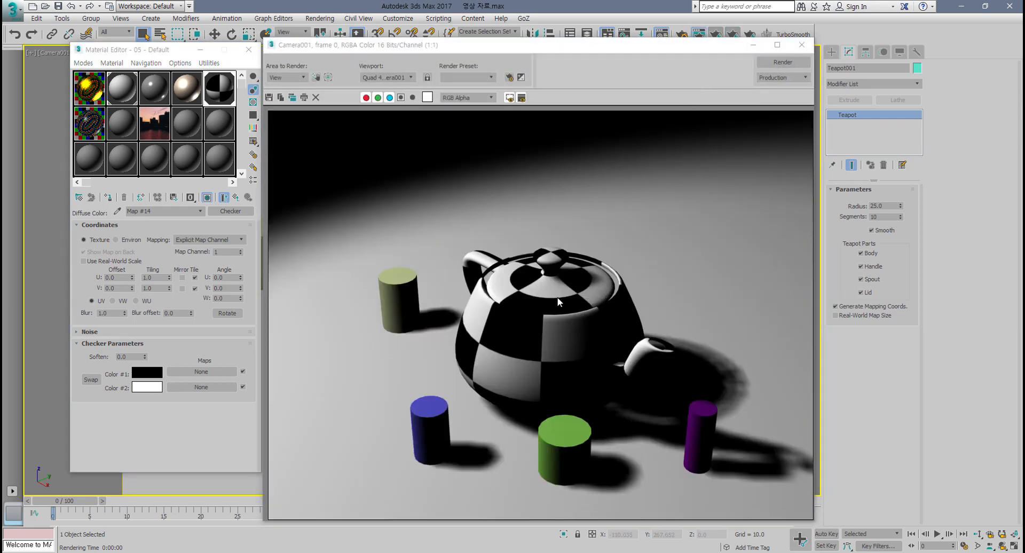
click(802, 45)
click(526, 197)
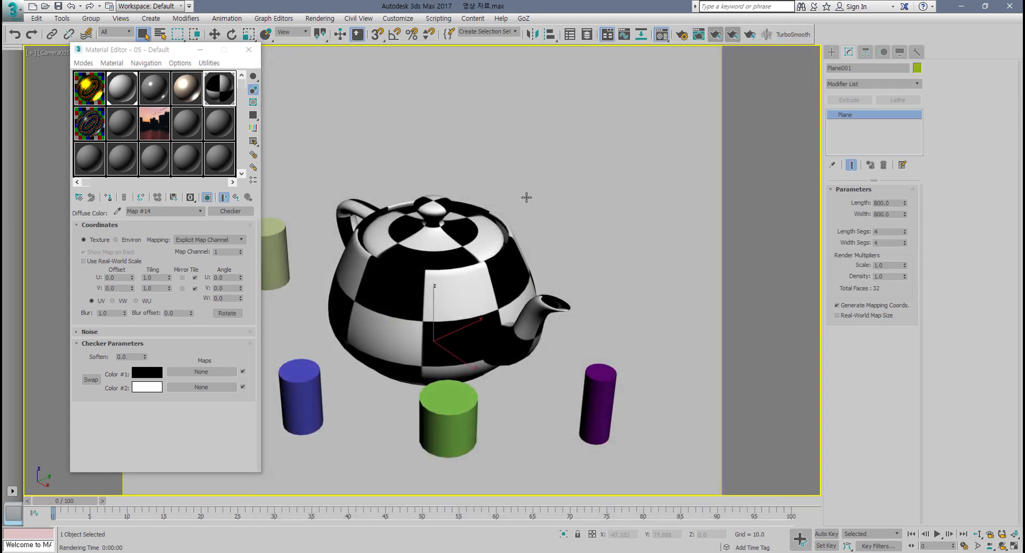
click(109, 198)
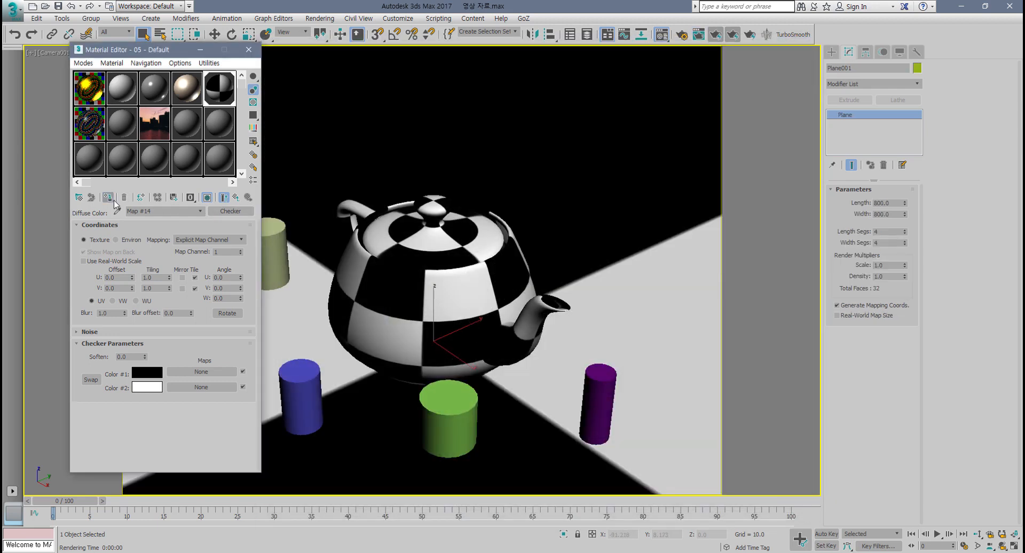
Step: Set the checker map's U and V tiling to 5
double_click(155, 278)
text(5)
key(Return)
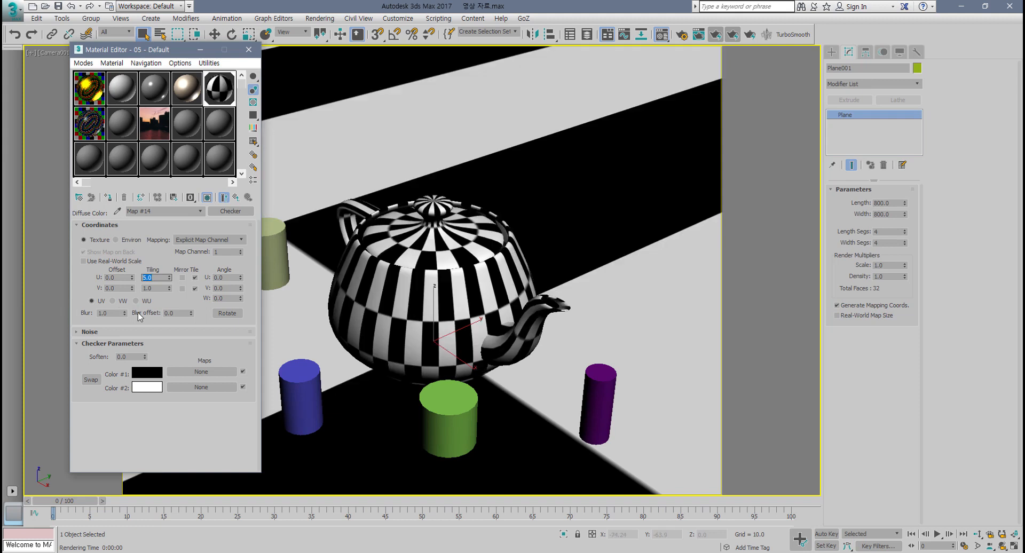
double_click(154, 288)
text(5)
key(Return)
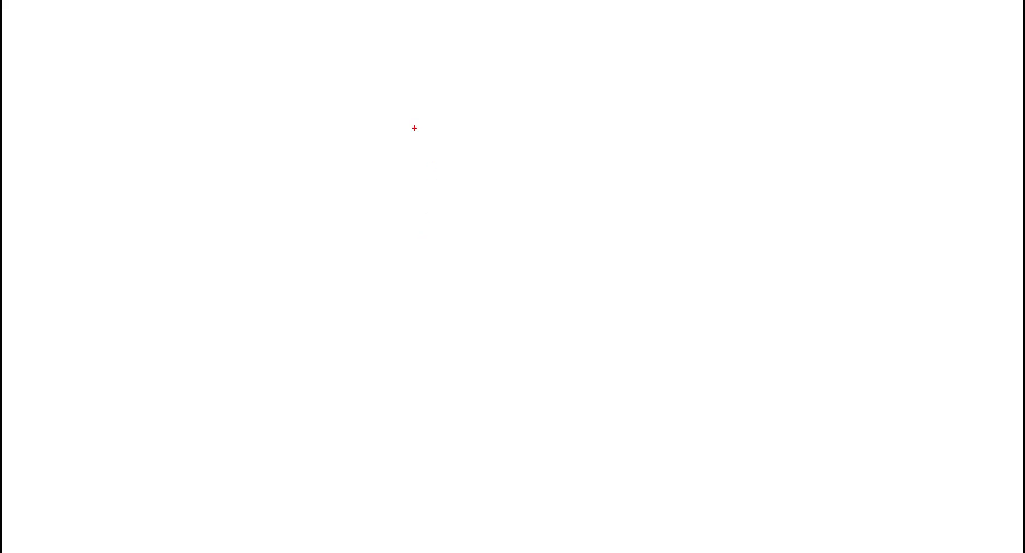
mouse_move(253, 123)
mouse_down()
mouse_move(258, 224)
mouse_move(328, 117)
mouse_move(367, 115)
mouse_move(285, 221)
mouse_move(258, 225)
mouse_up()
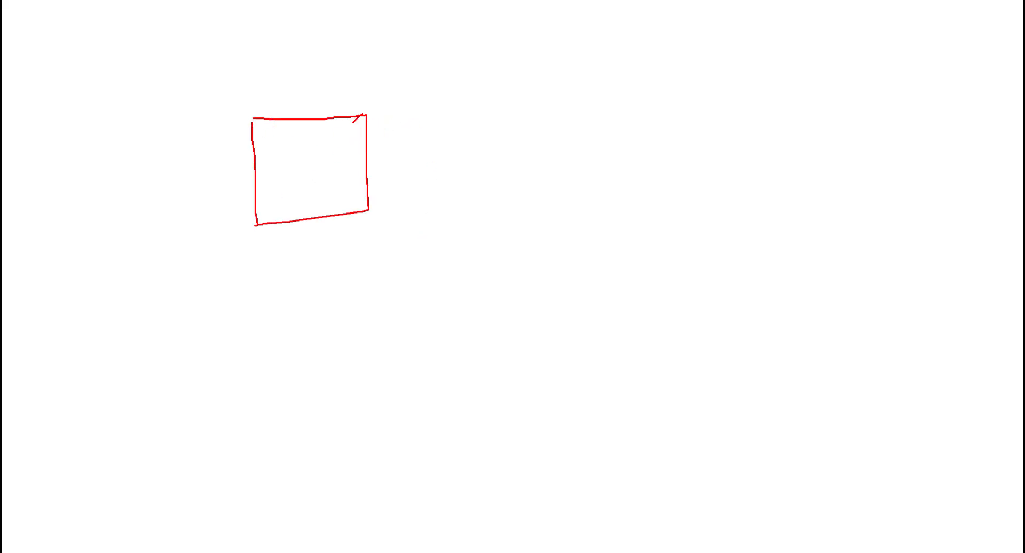
drag(364, 114, 249, 234)
drag(256, 127, 383, 214)
mouse_move(494, 352)
mouse_down()
mouse_move(464, 213)
mouse_move(573, 120)
mouse_move(696, 100)
mouse_move(725, 215)
mouse_move(732, 303)
mouse_move(487, 353)
mouse_up()
drag(412, 167, 450, 177)
drag(436, 161, 448, 193)
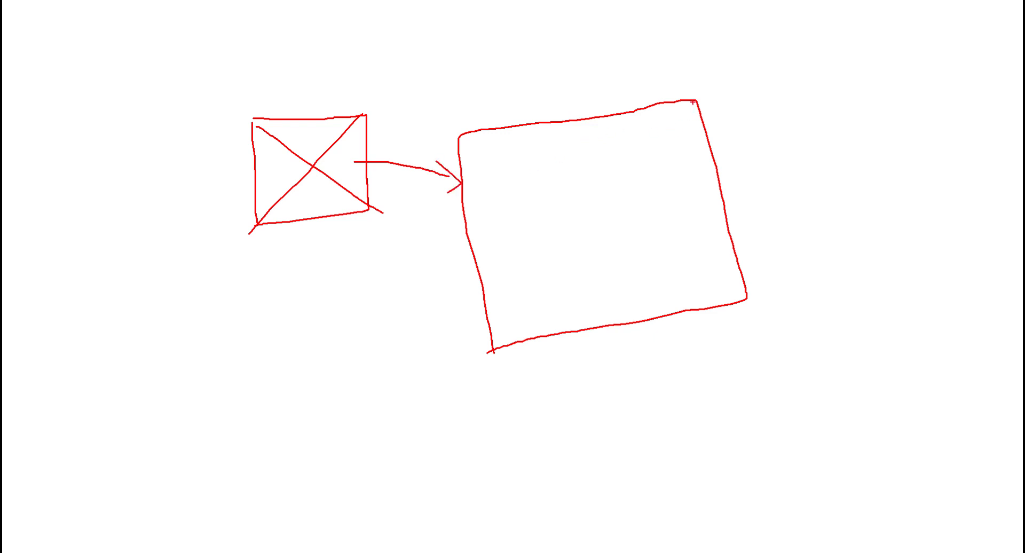
drag(693, 102, 509, 363)
drag(468, 144, 737, 300)
mouse_move(355, 137)
mouse_down()
mouse_move(483, 171)
mouse_move(452, 181)
mouse_up()
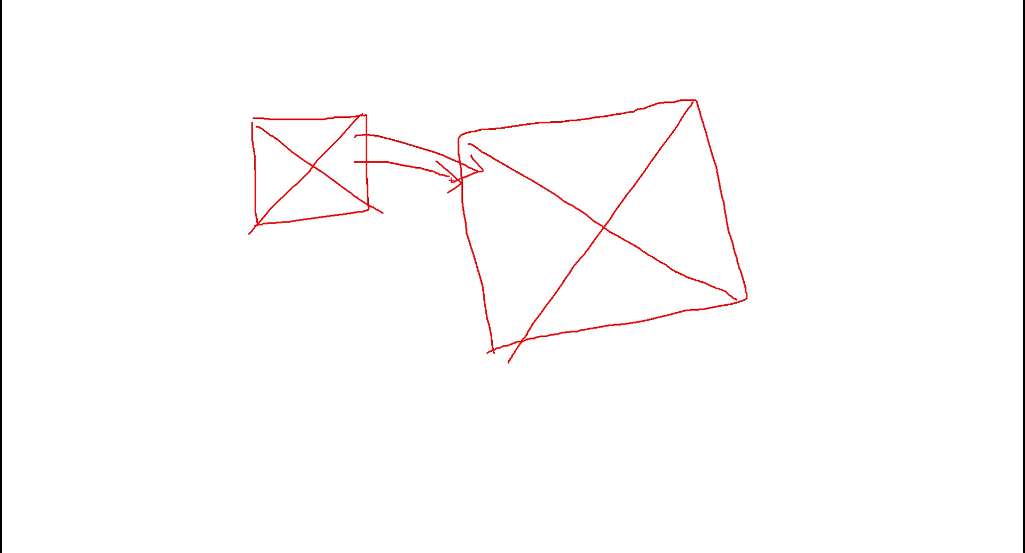
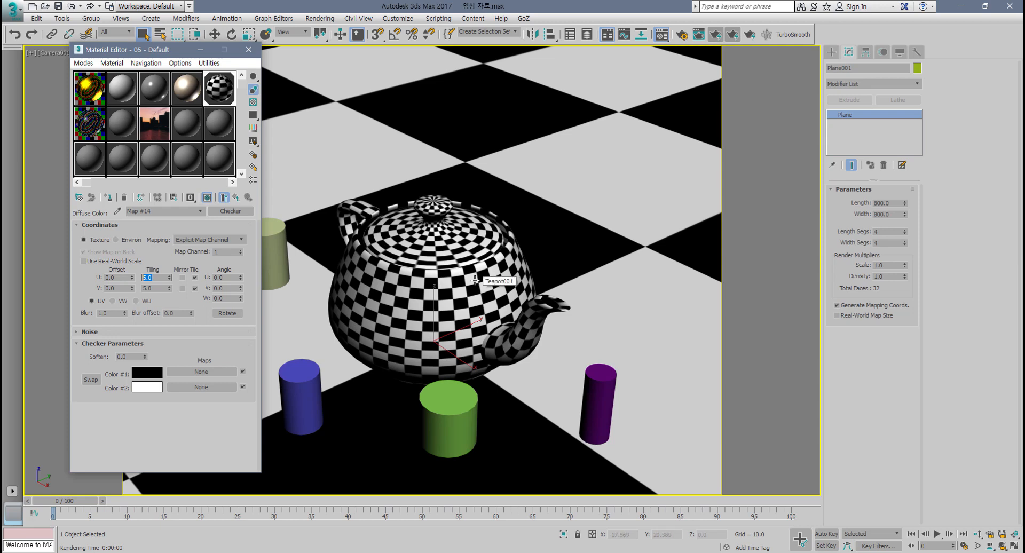
Step: Set the checker map's Color #1 to blue
click(235, 197)
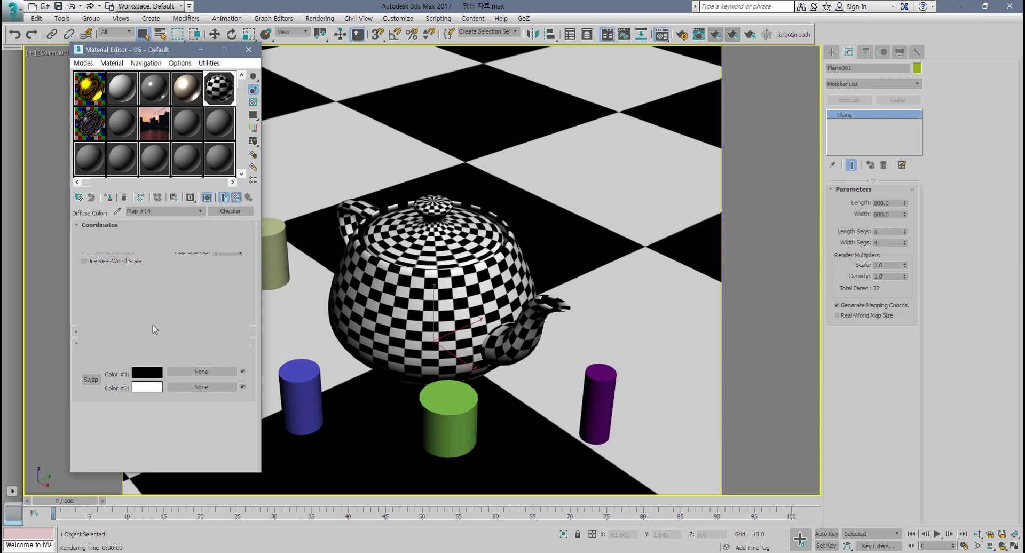
click(152, 292)
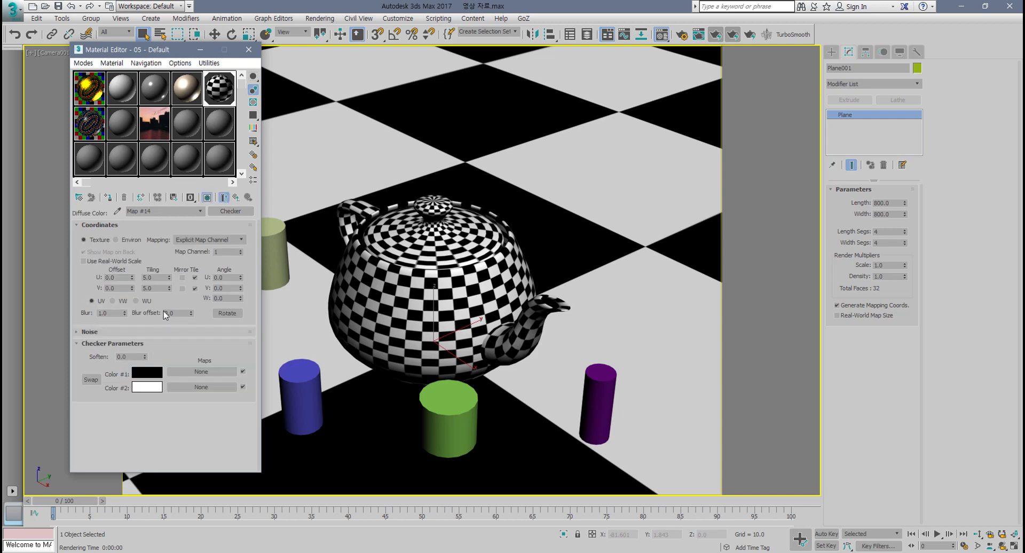
click(145, 373)
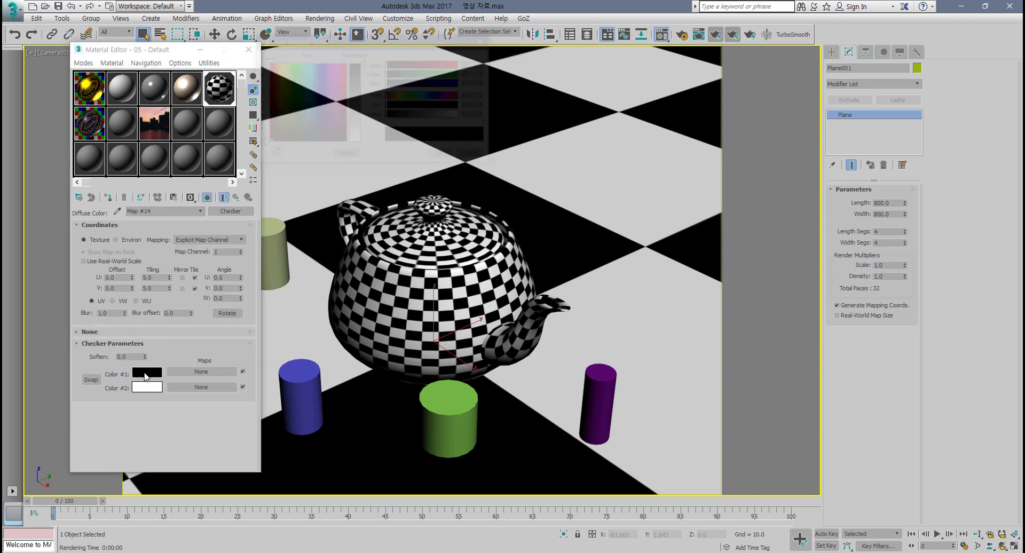
drag(326, 72, 339, 76)
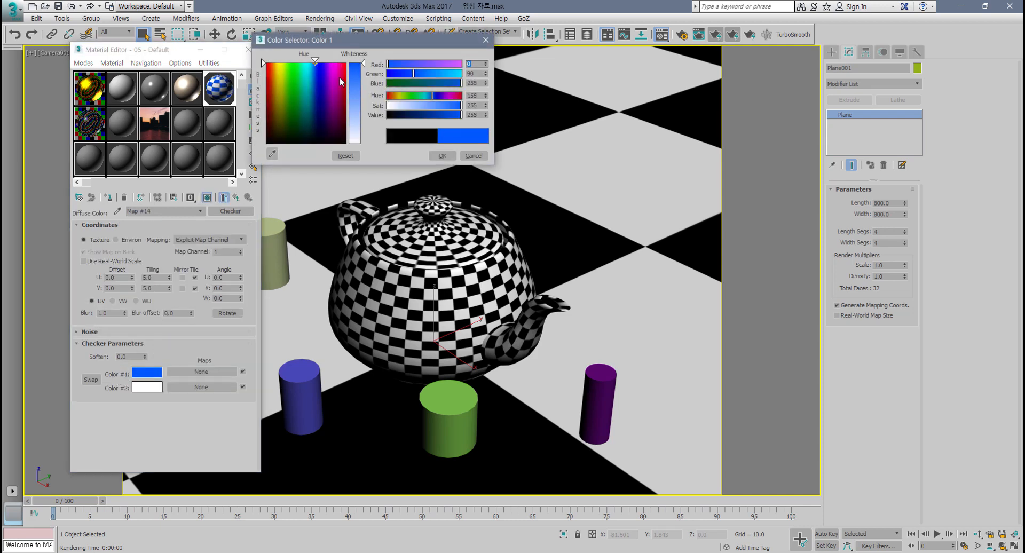
click(443, 155)
Step: Set the checker map's Color #2 to a yellow-orange
click(147, 387)
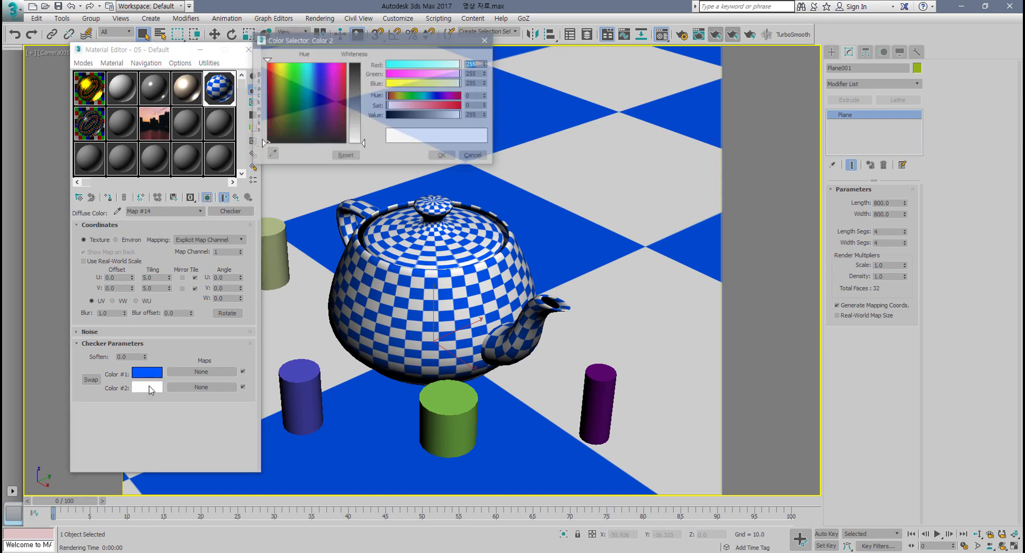
drag(295, 64, 277, 63)
click(360, 65)
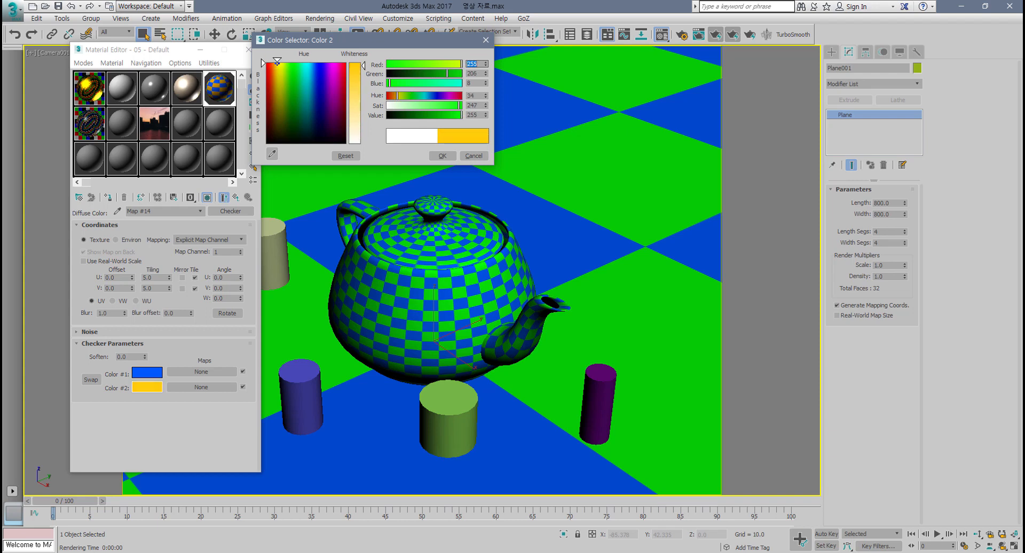
click(440, 157)
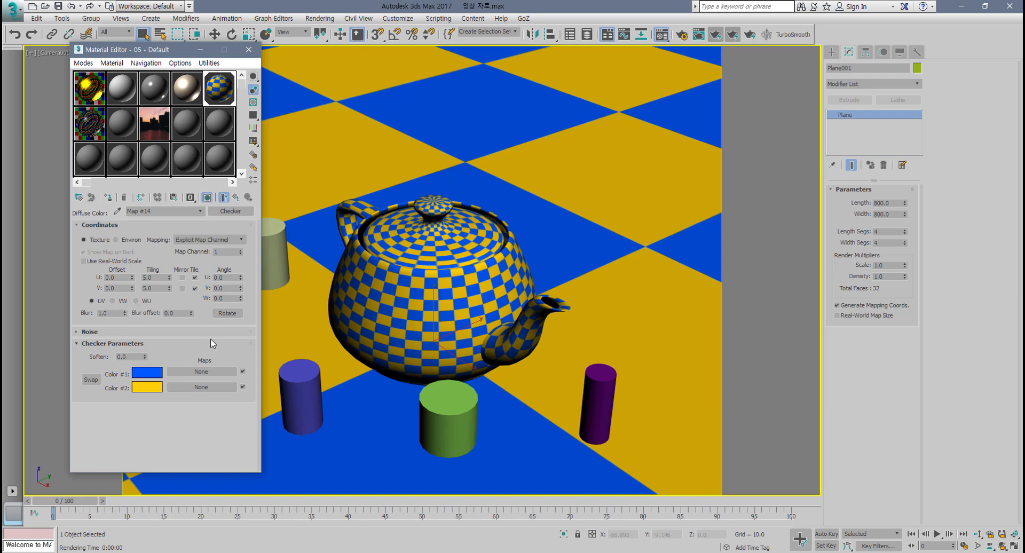
Step: Try raising the checker's Soften value, and reset it to 0
drag(144, 357, 149, 323)
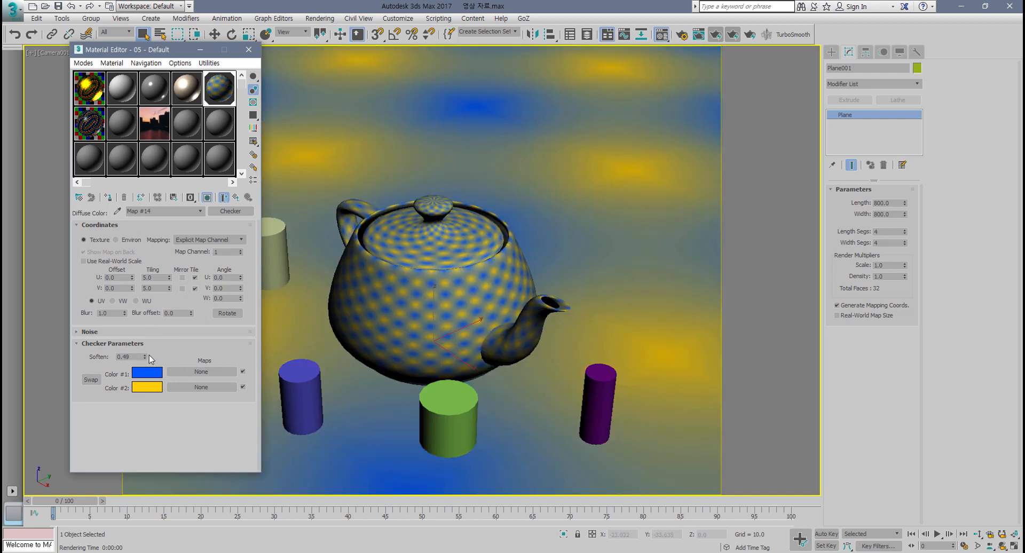
right_click(144, 357)
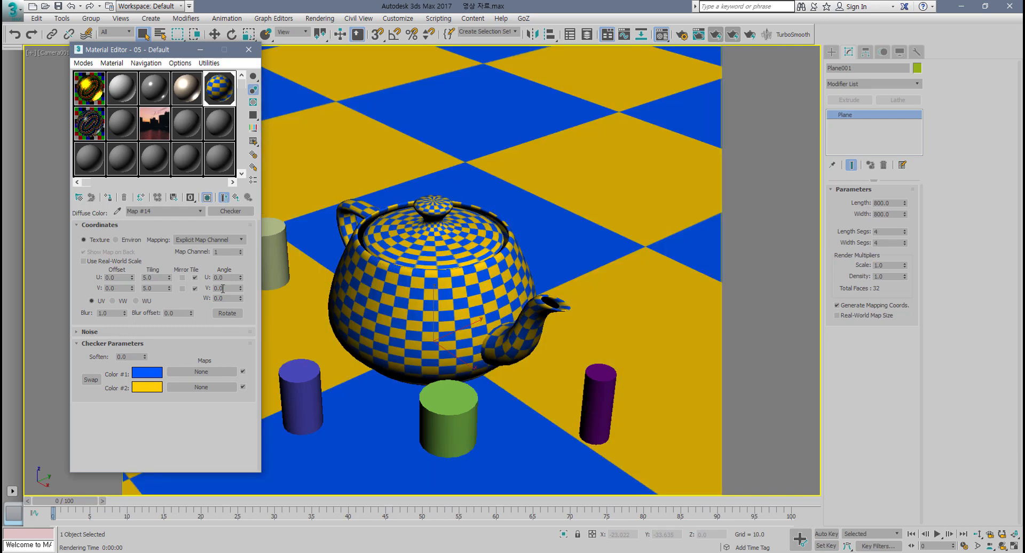
Step: Return to the material's parent level, switch to the marble material in slot 4, and select the teapot
click(236, 200)
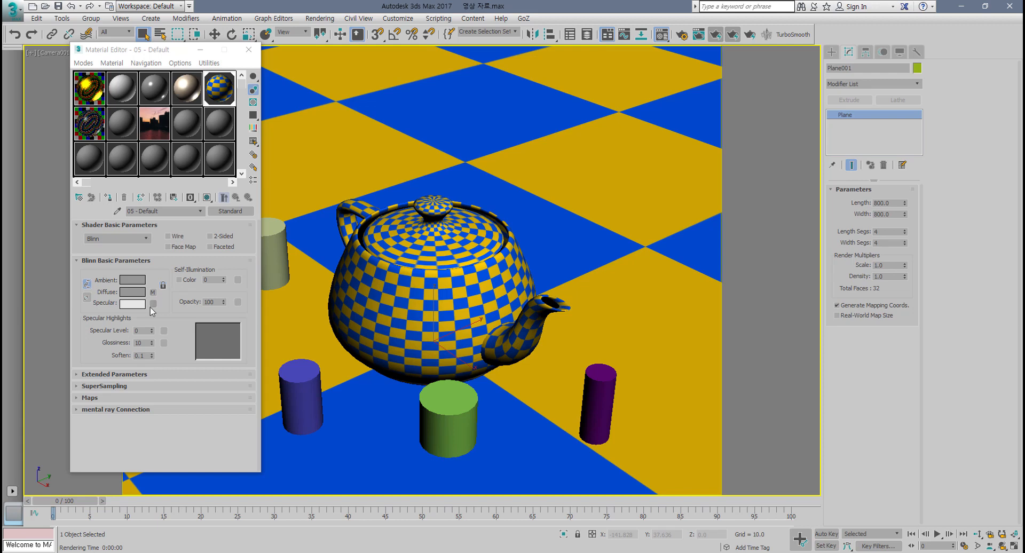
drag(153, 305, 154, 294)
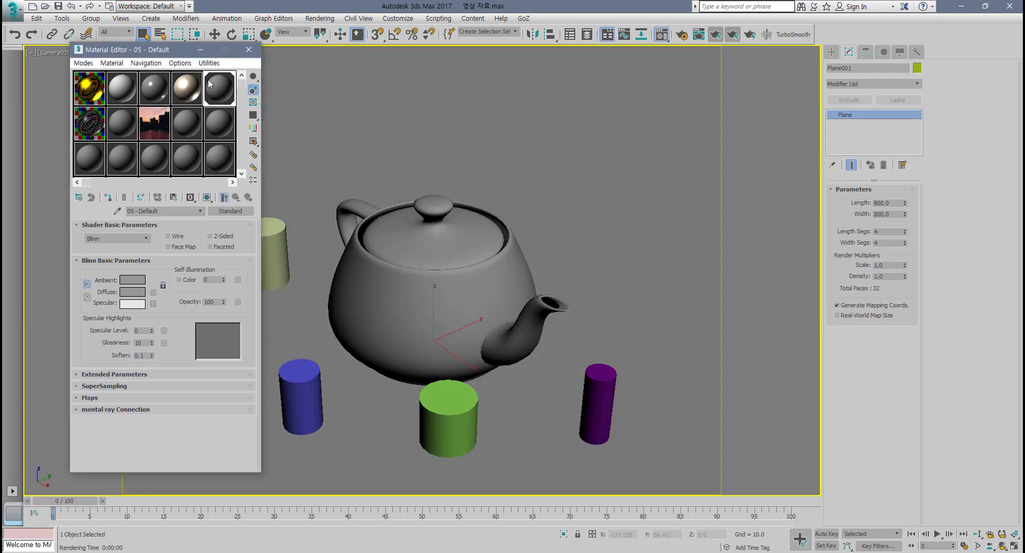
click(186, 89)
click(458, 286)
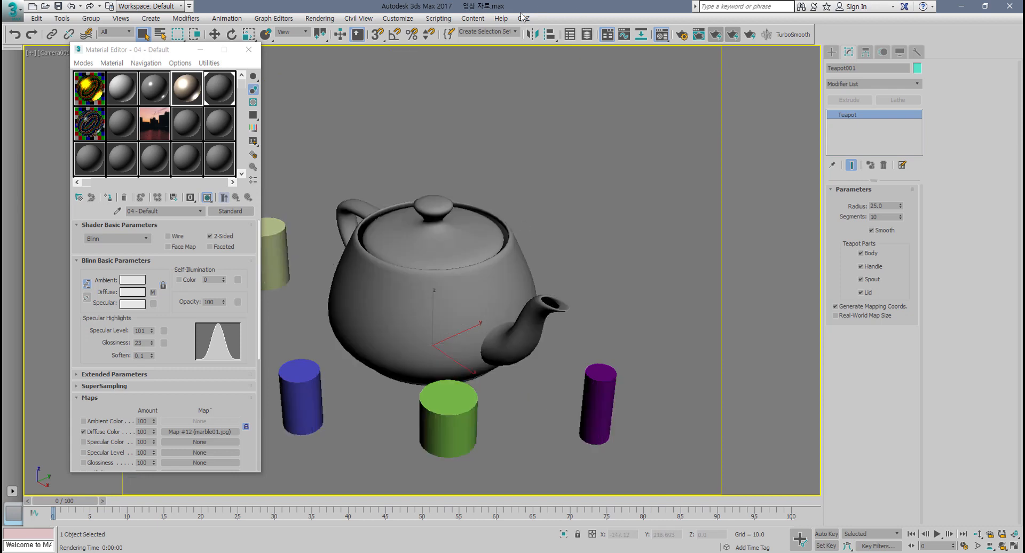
Step: Enable Selection/Preview Highlights in the Viewports preferences
click(389, 21)
click(412, 185)
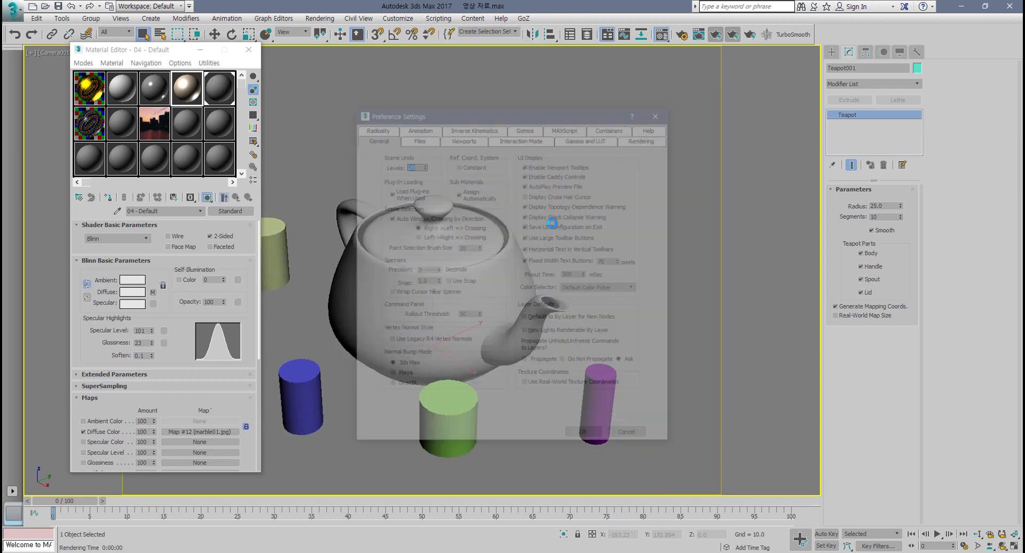
click(464, 140)
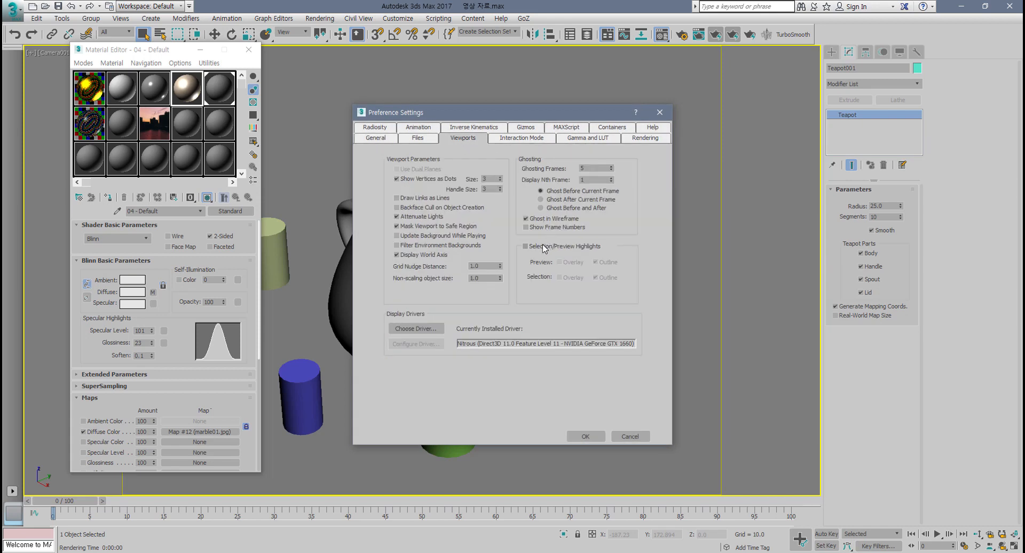
click(543, 246)
click(585, 436)
Step: Select the teapot in the viewport
click(587, 267)
click(489, 306)
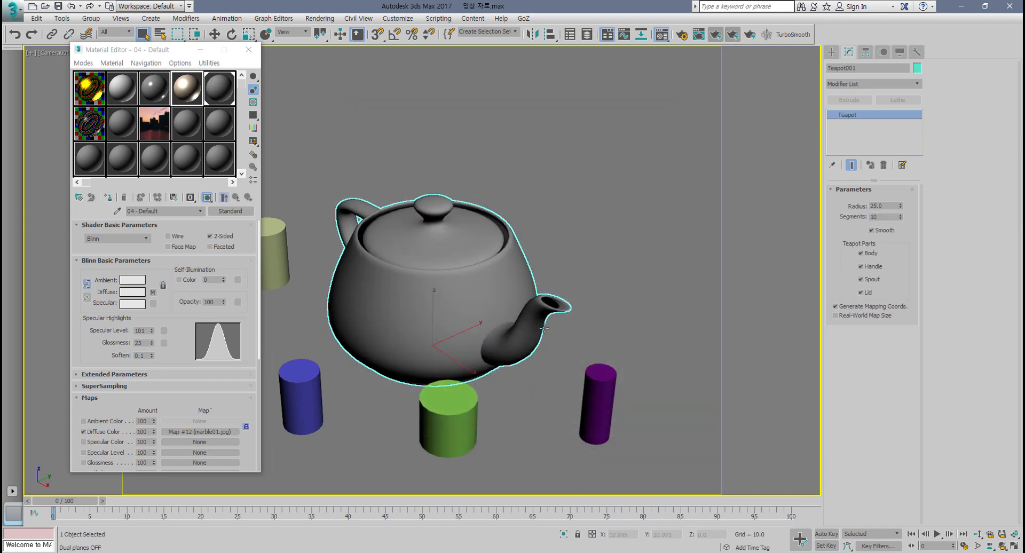
click(574, 281)
click(474, 285)
click(580, 284)
click(492, 305)
key(F4)
key(F4)
key(F4)
key(F4)
key(F4)
key(F4)
Step: Assign the marble material to the teapot and render the camera view
scroll(184, 393, down, 1)
scroll(184, 393, down, 5)
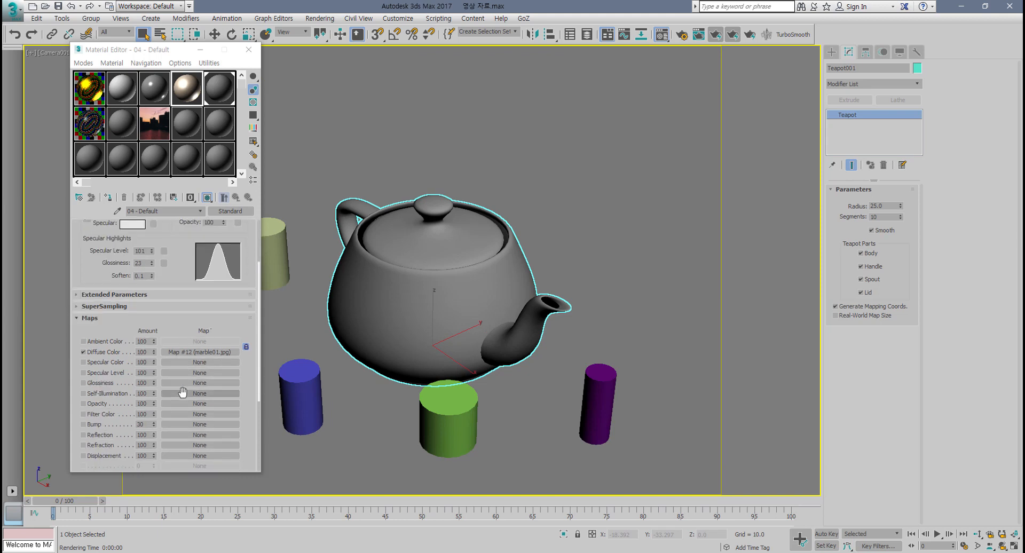
click(108, 198)
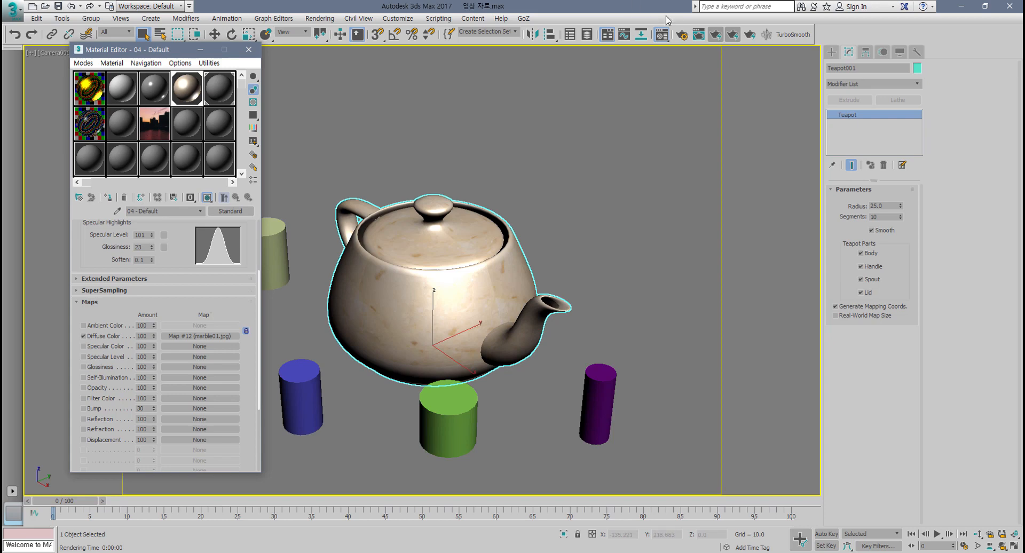
click(733, 35)
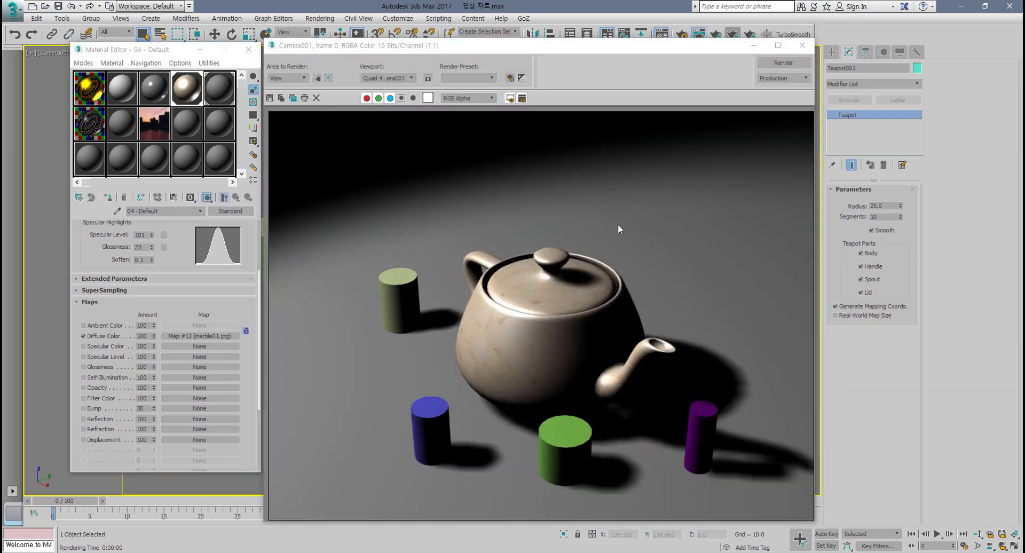
click(803, 46)
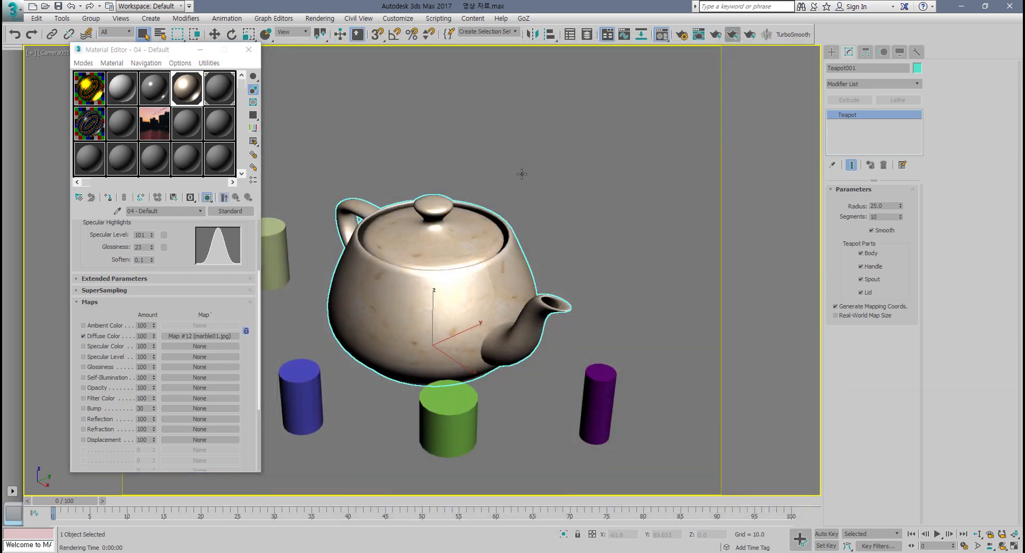
Step: Assign the plain material in slot 2 to the ground plane and reselect the marble material
click(522, 173)
click(127, 94)
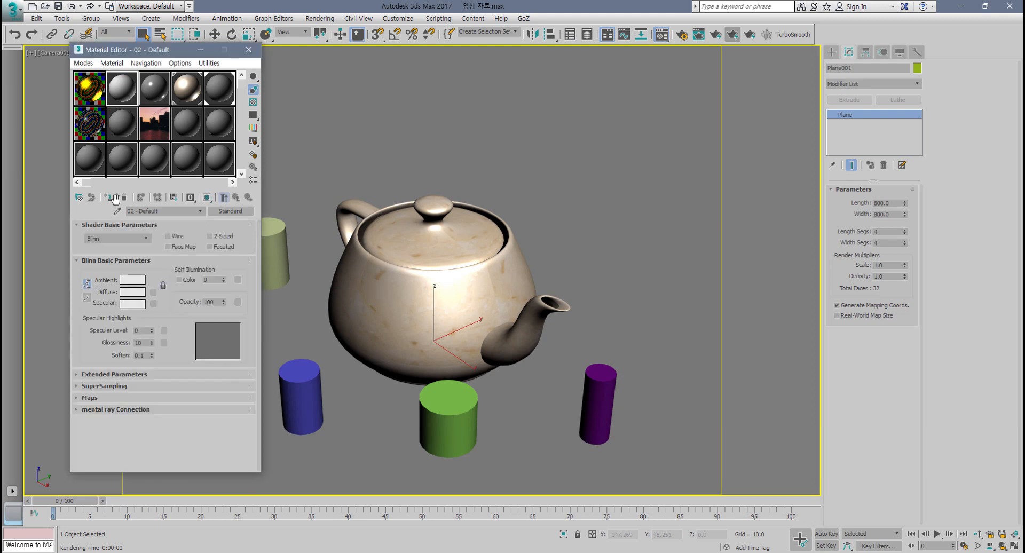
click(108, 197)
click(183, 89)
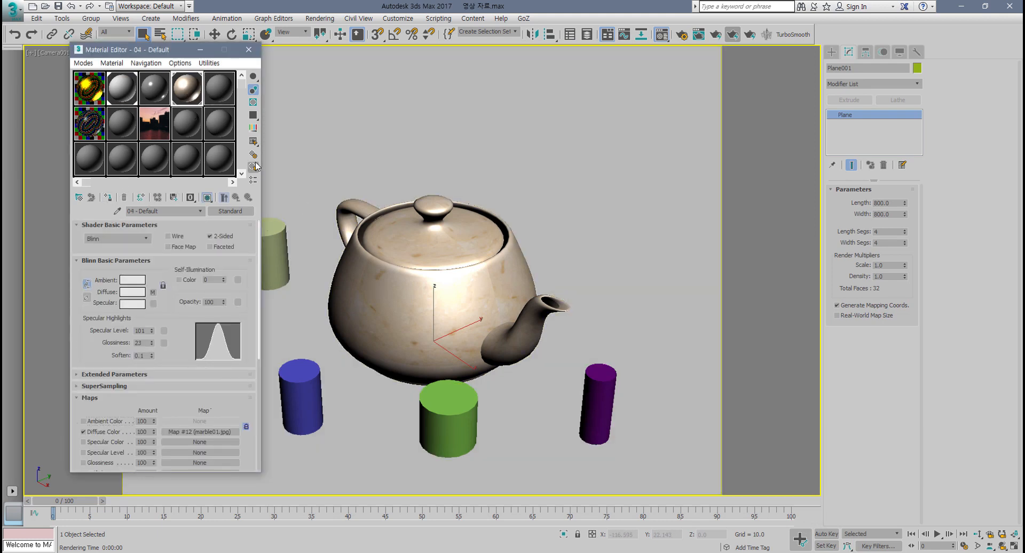
Step: Add a Checker map to the marble material's Specular Level channel and set its U and V tiling to 3
scroll(159, 357, down, 5)
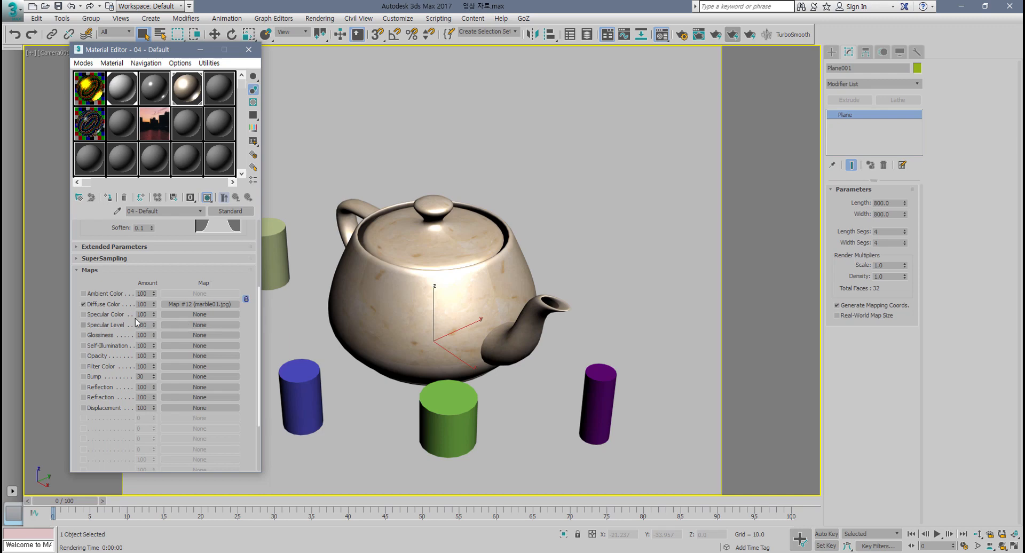
click(198, 325)
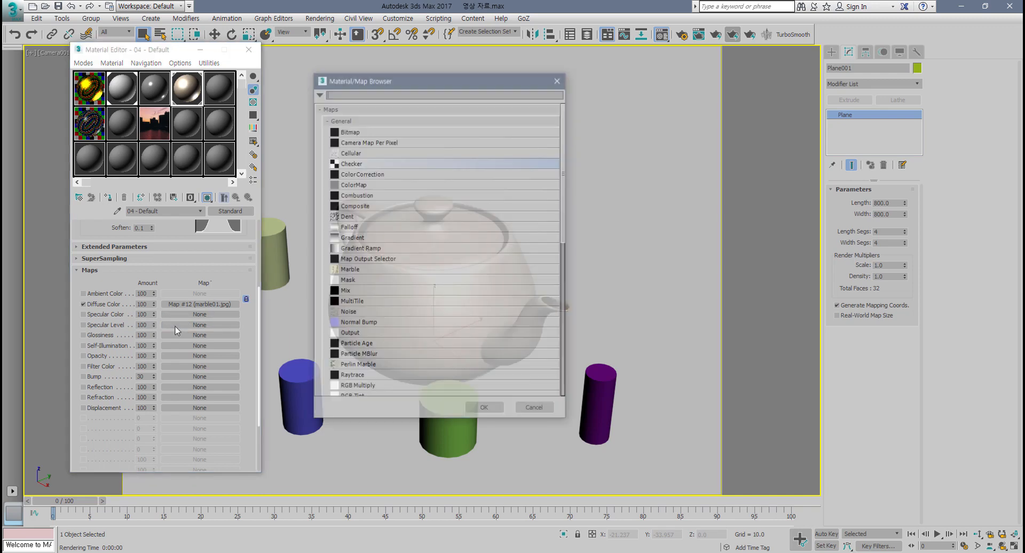
double_click(355, 164)
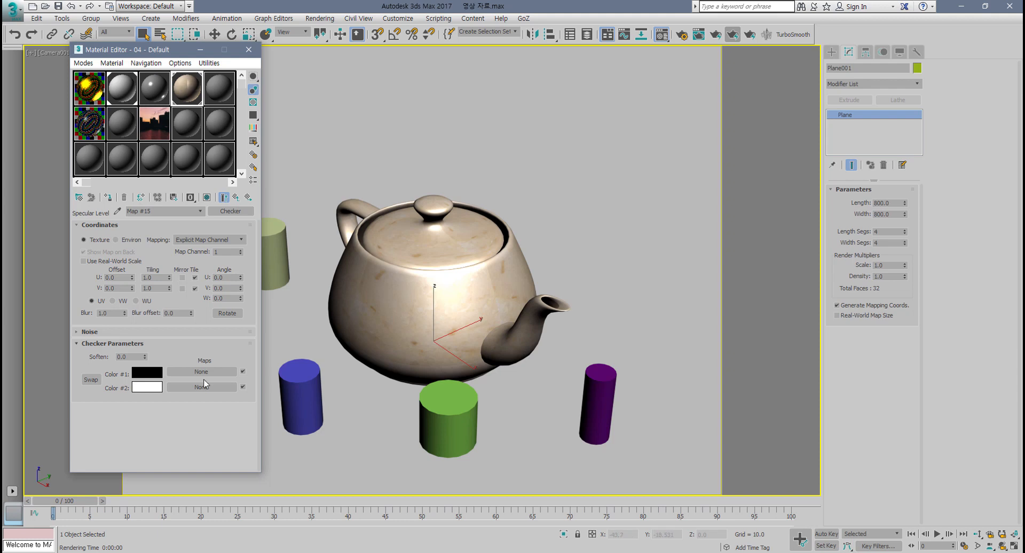
drag(159, 278, 86, 278)
text(2)
key(Return)
text(3)
key(Tab)
text(3)
key(Return)
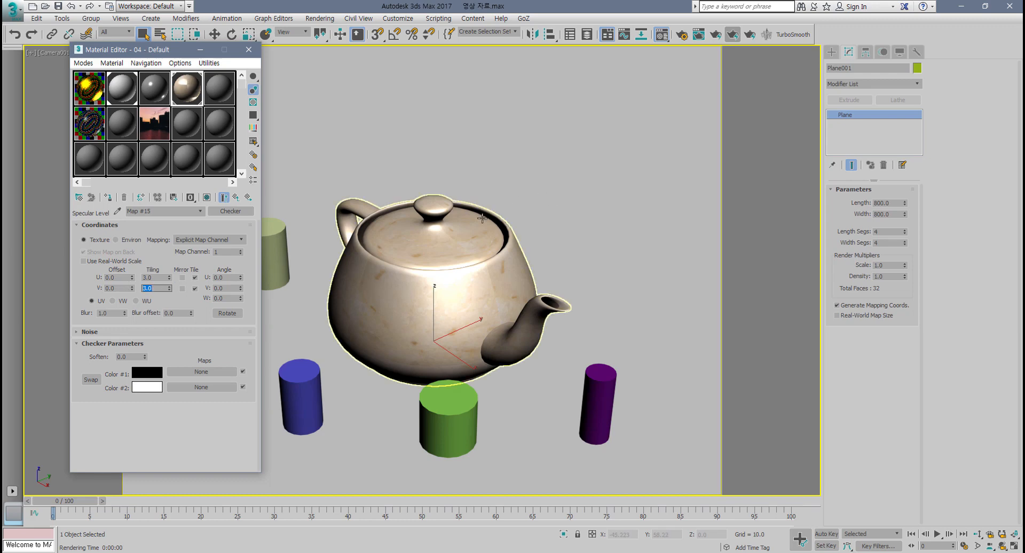
Step: Render the camera view and zoom into the teapot
key(shift+q)
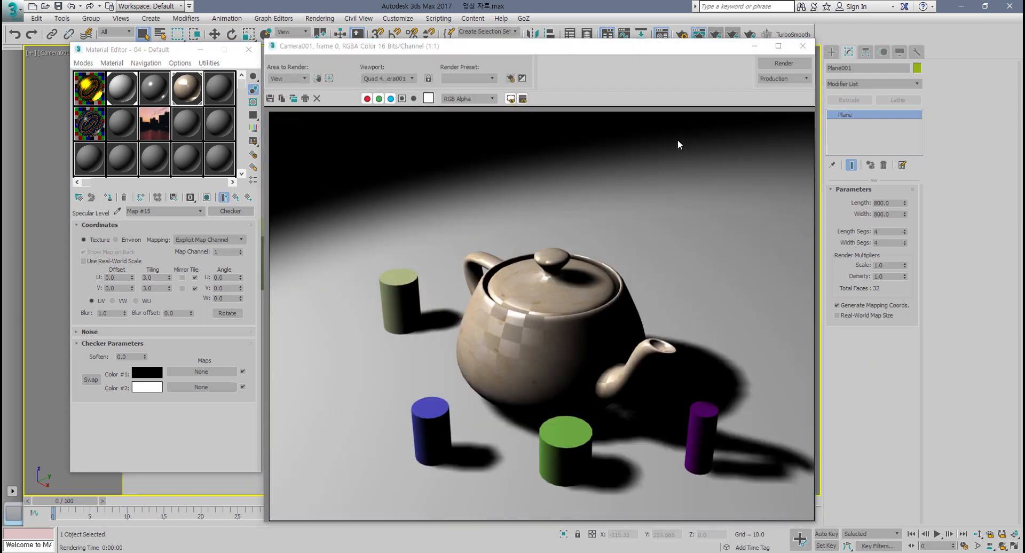
scroll(523, 318, up, 2)
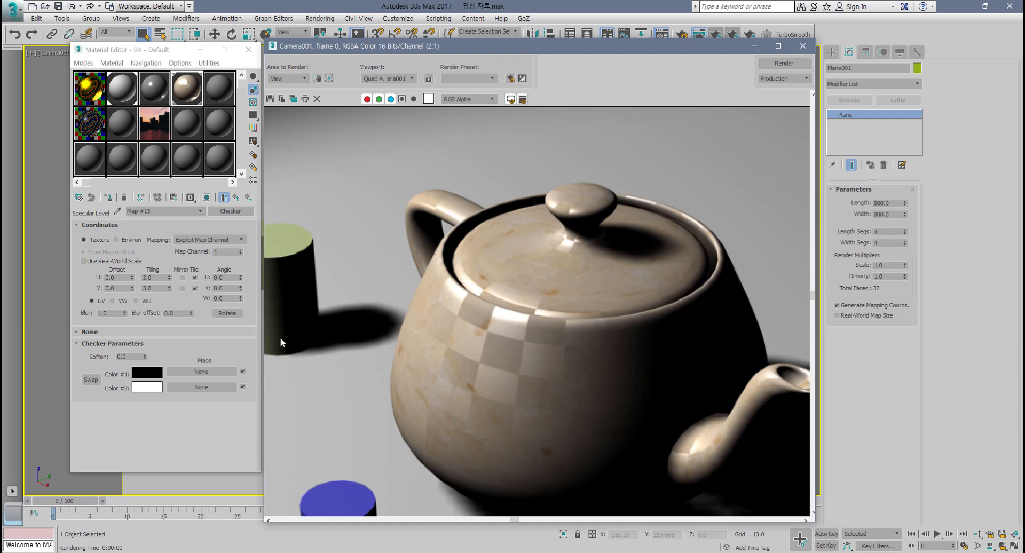
Step: Set the specular checker's U and V tiling to 2 and re-render
double_click(153, 278)
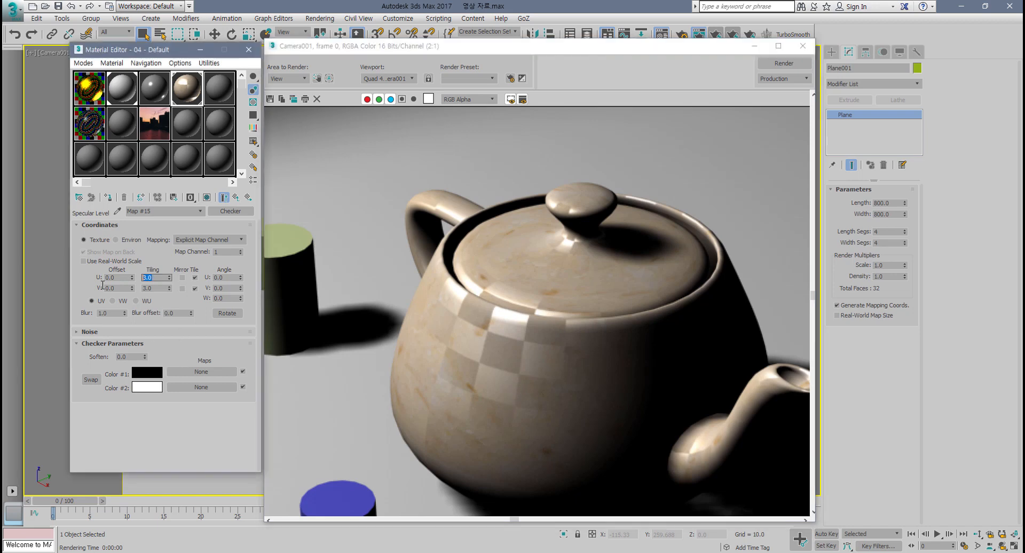
text(2)
key(Tab)
text(2)
key(Return)
click(784, 63)
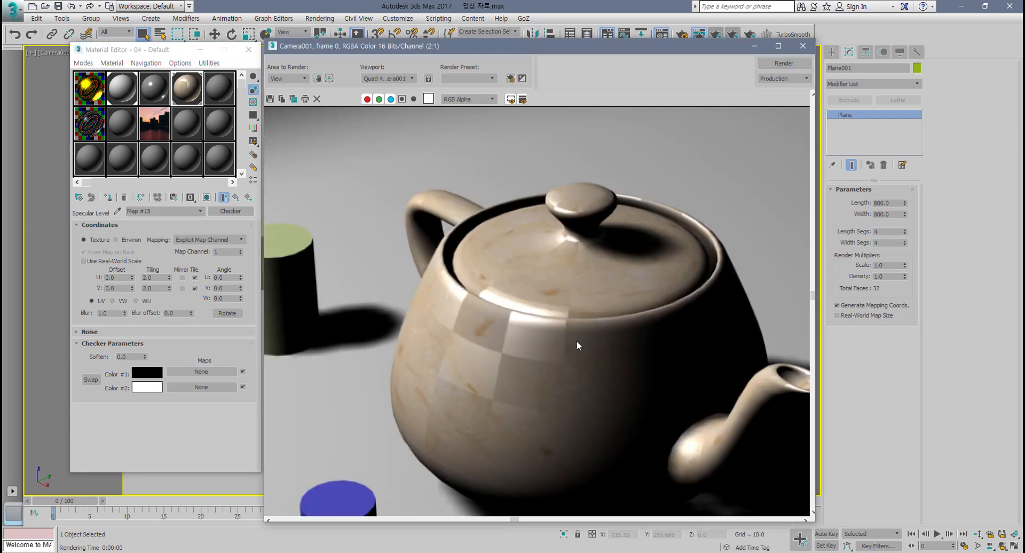
Step: Return to the marble material's parent level, set Glossiness to 0, re-render, and open an enlarged sample preview
scroll(576, 341, down, 1)
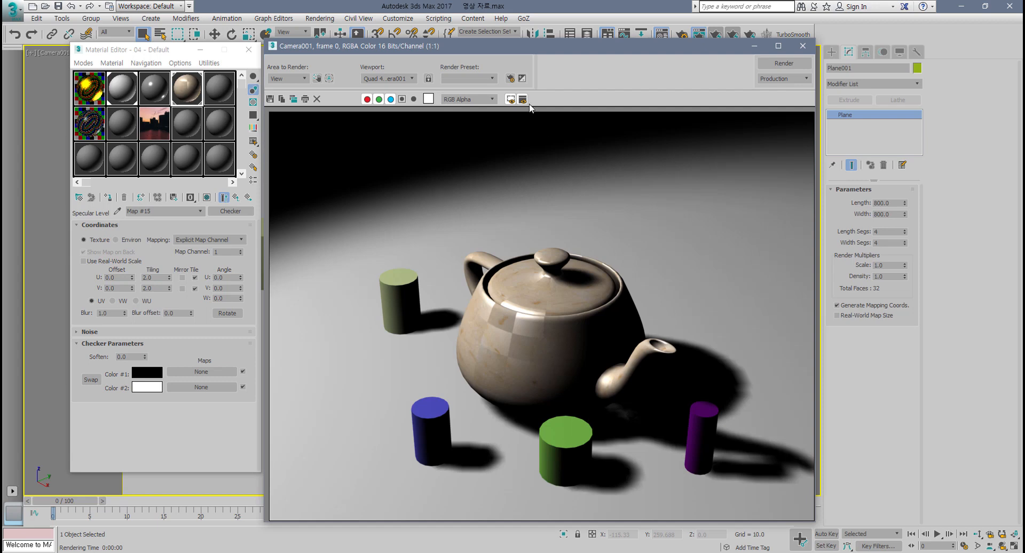
drag(585, 48, 637, 49)
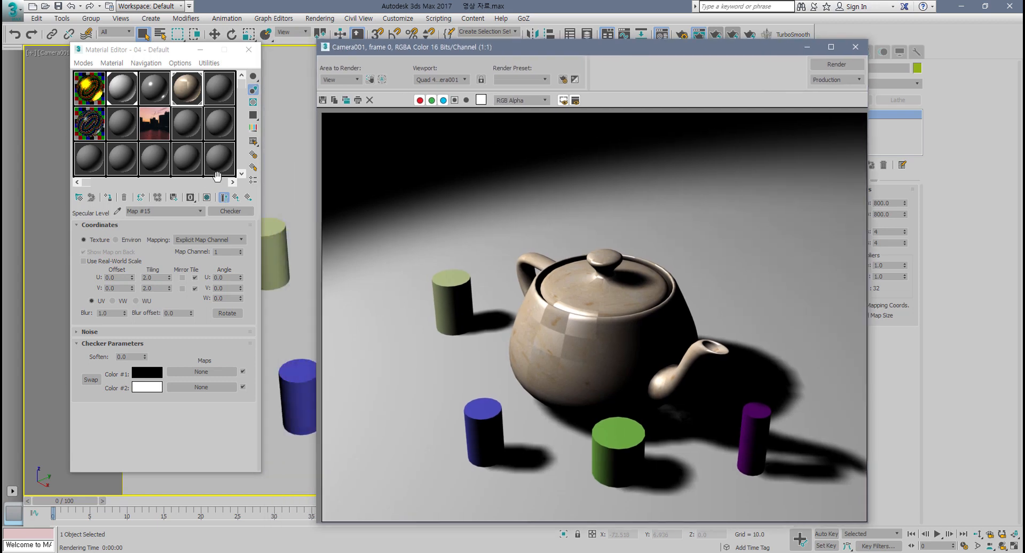
click(236, 197)
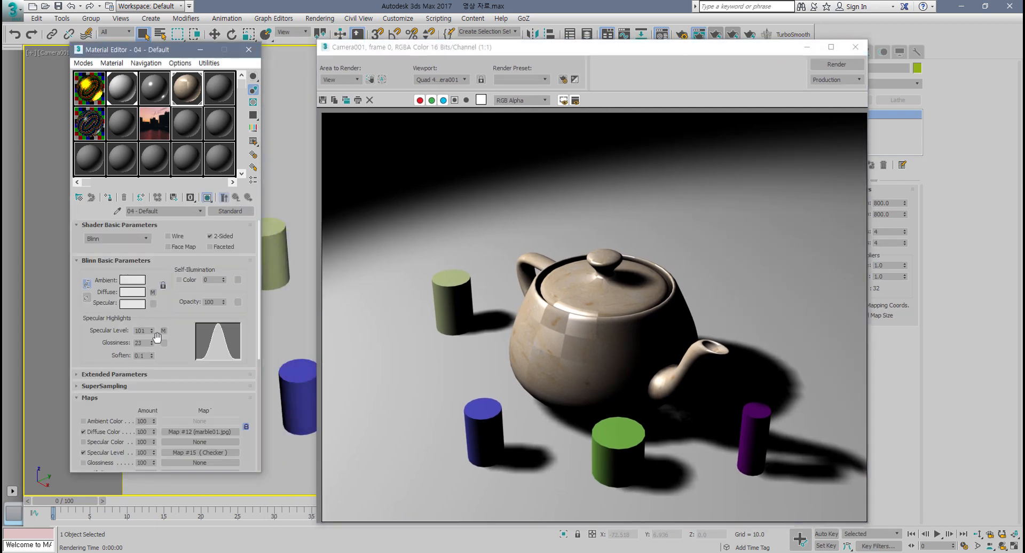
drag(152, 342, 153, 361)
click(835, 66)
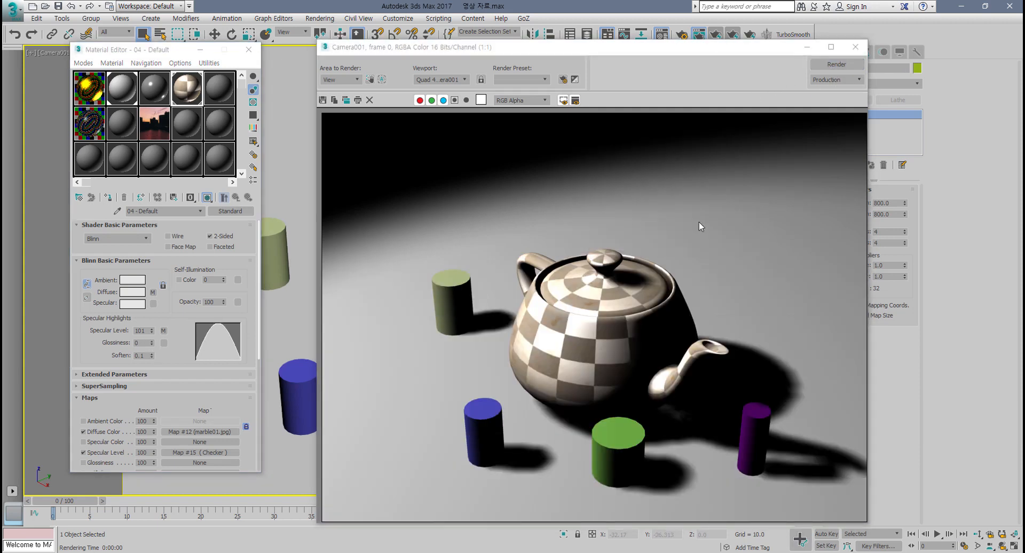
double_click(190, 96)
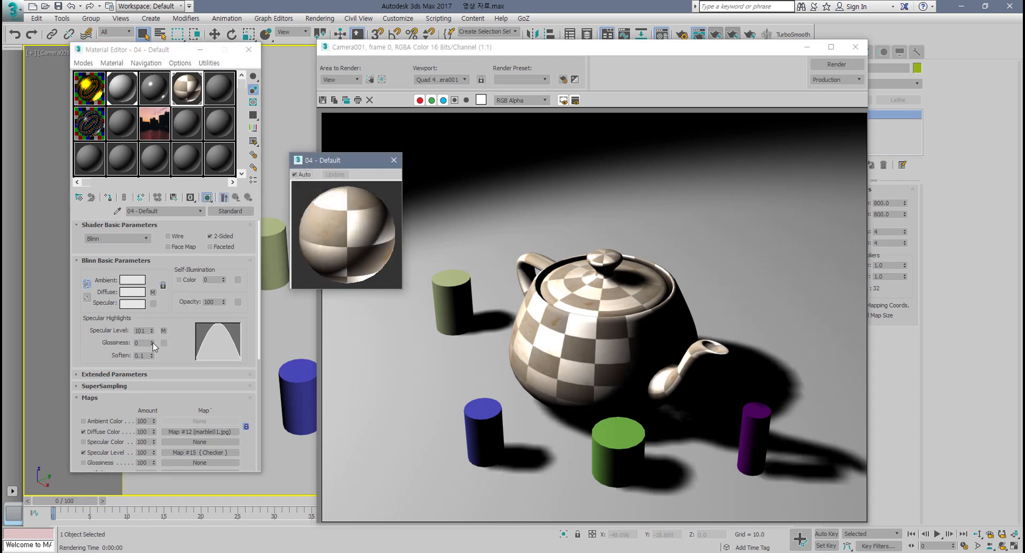
Step: Set the marble material's Glossiness to 34, render the camera view, and close the render window
drag(152, 343, 150, 326)
click(837, 68)
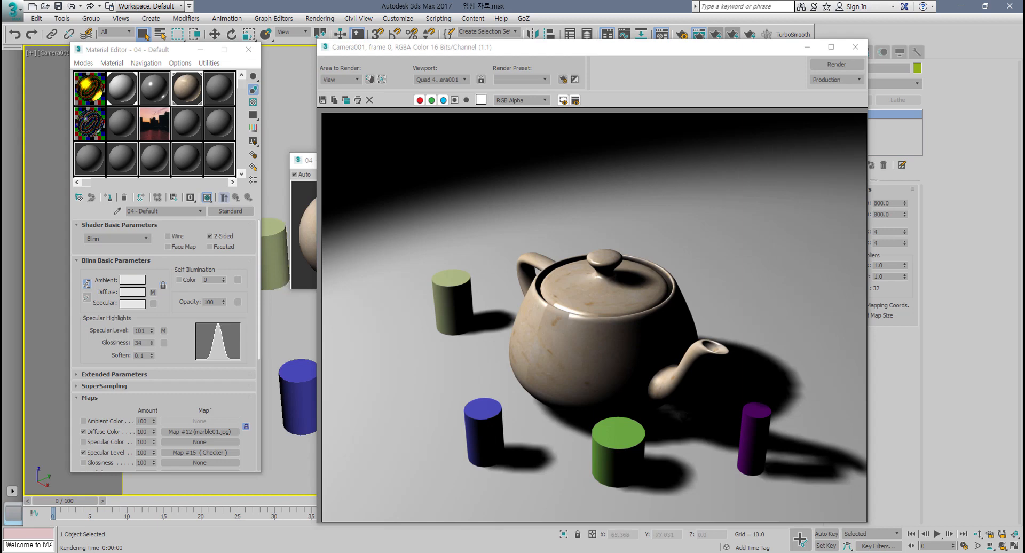
click(855, 47)
Step: Close the enlarged sample preview and set Specular Level to 134 and Glossiness to 21
drag(187, 351, 188, 231)
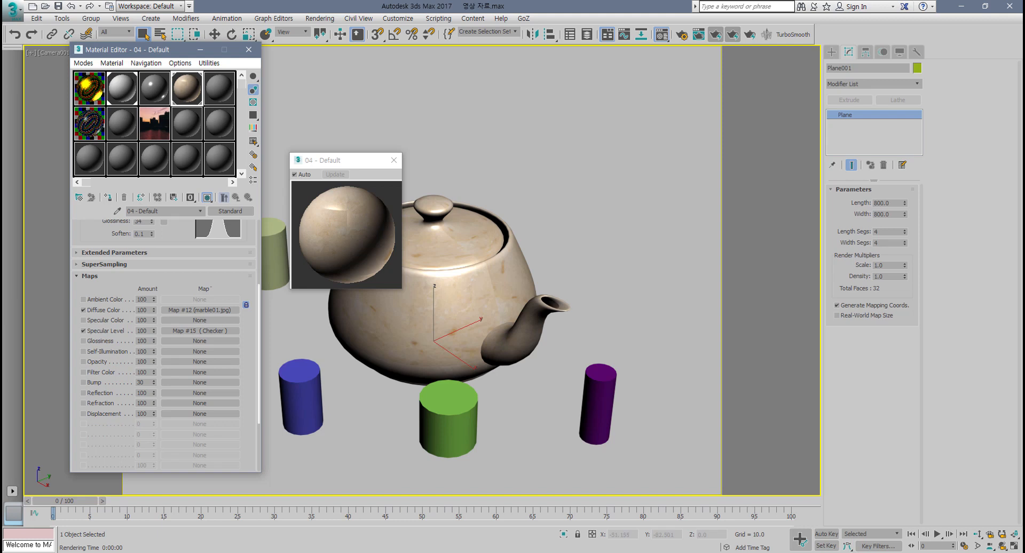
click(395, 161)
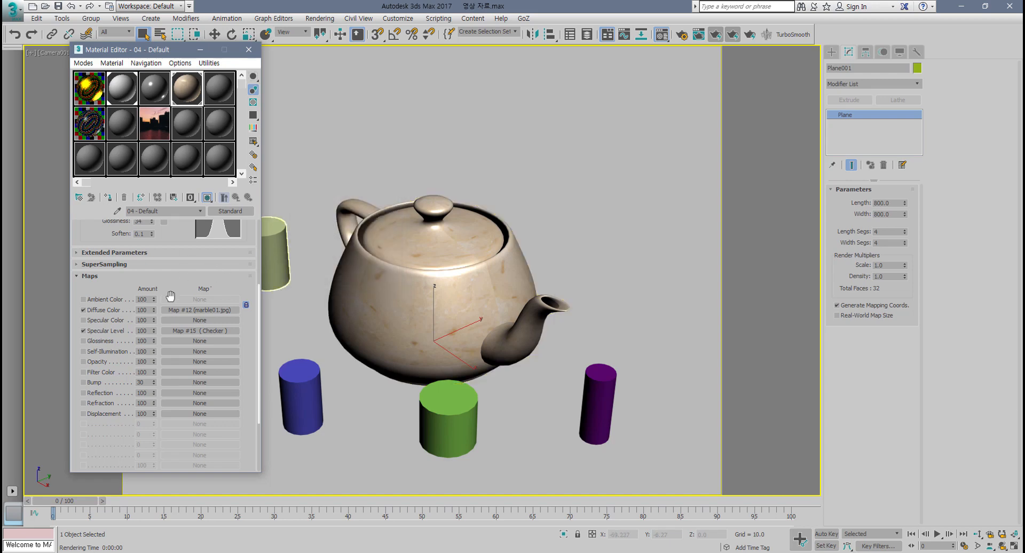
scroll(185, 226, up, 3)
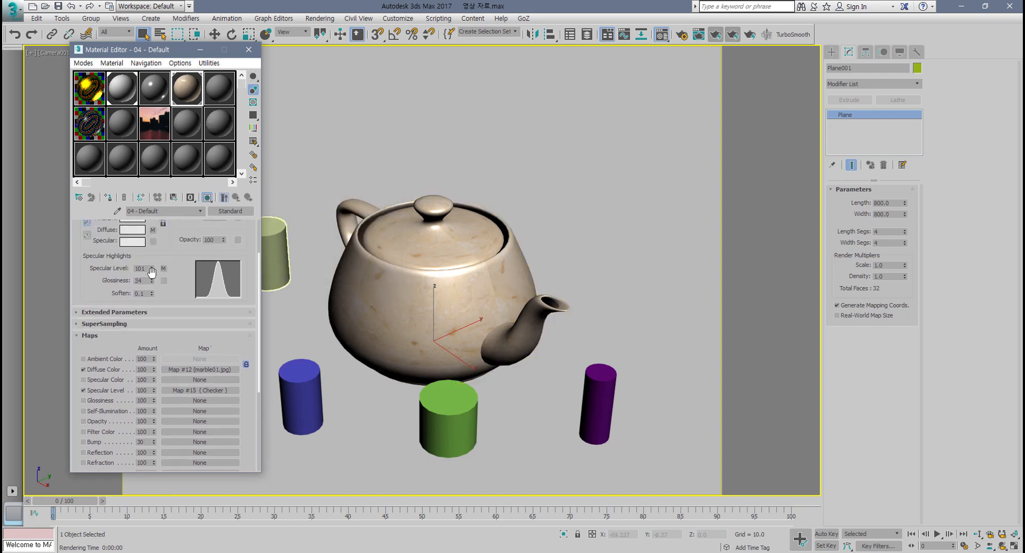
drag(153, 255, 151, 286)
scroll(151, 287, down, 1)
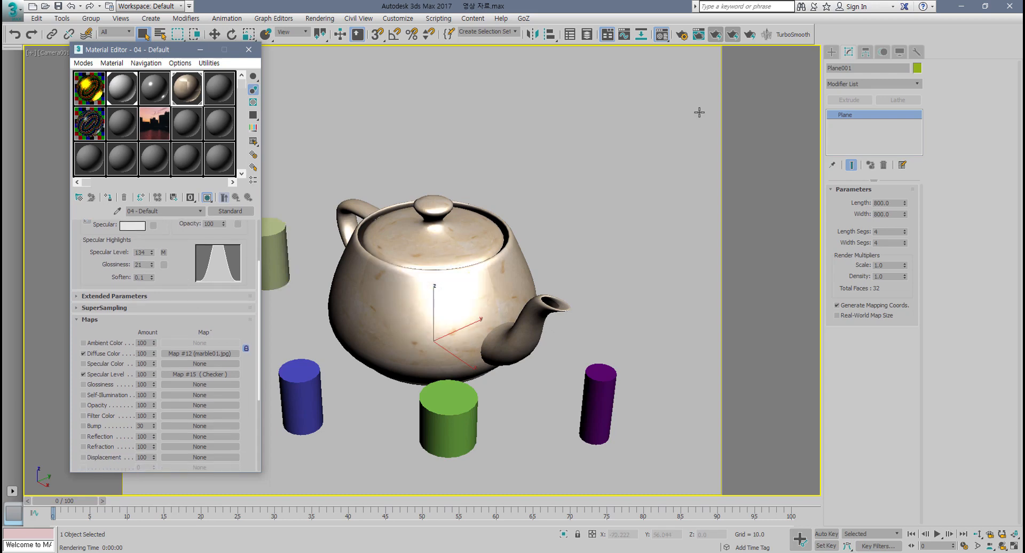
Step: Render the camera view, clone the rendered frame window, and close the original render window
click(732, 36)
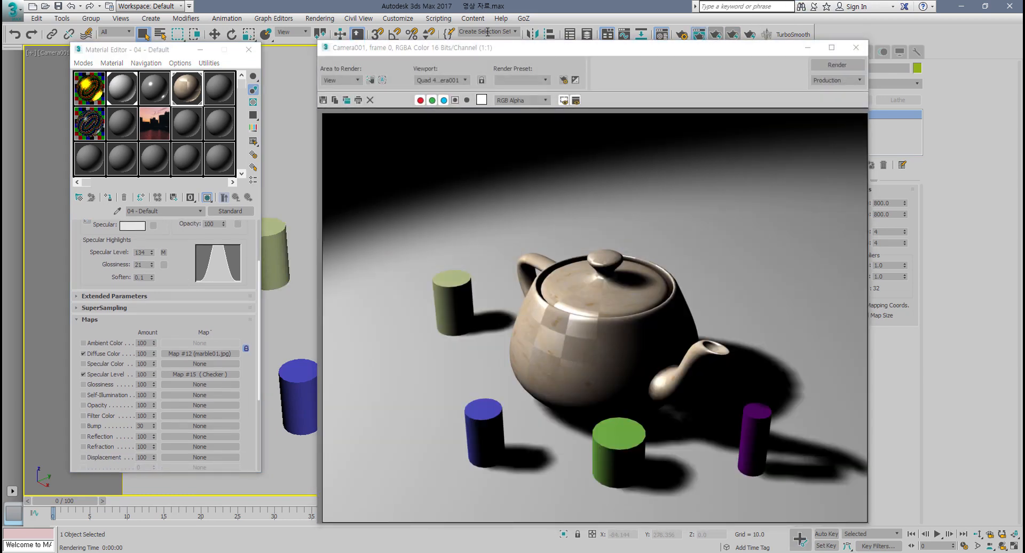
click(336, 101)
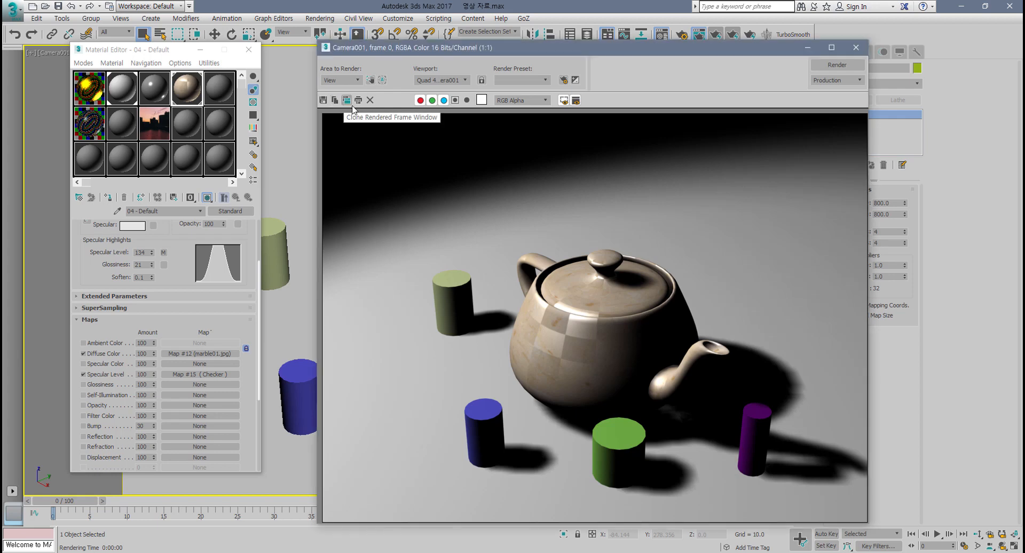
click(347, 101)
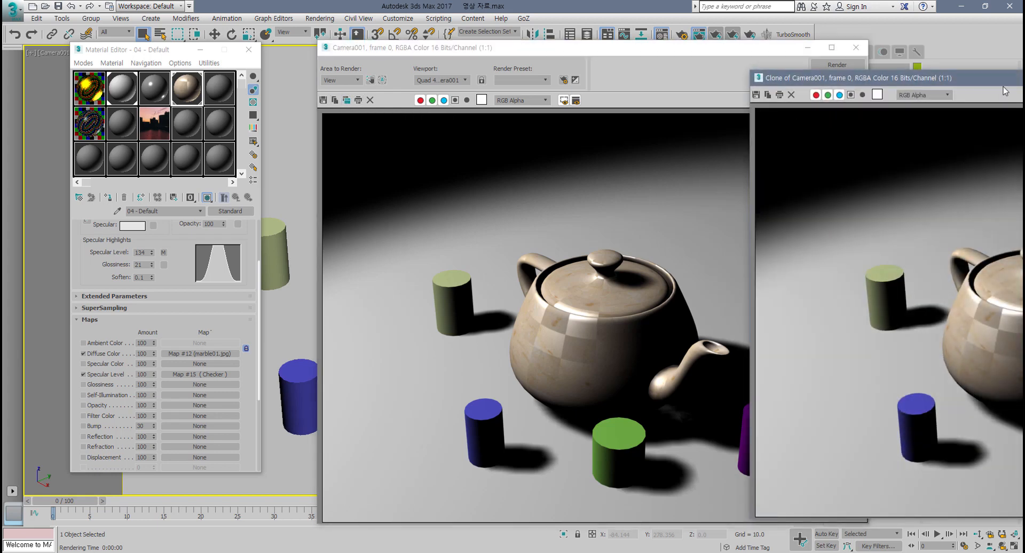
mouse_move(959, 88)
mouse_down()
mouse_move(541, 164)
mouse_move(547, 155)
mouse_up()
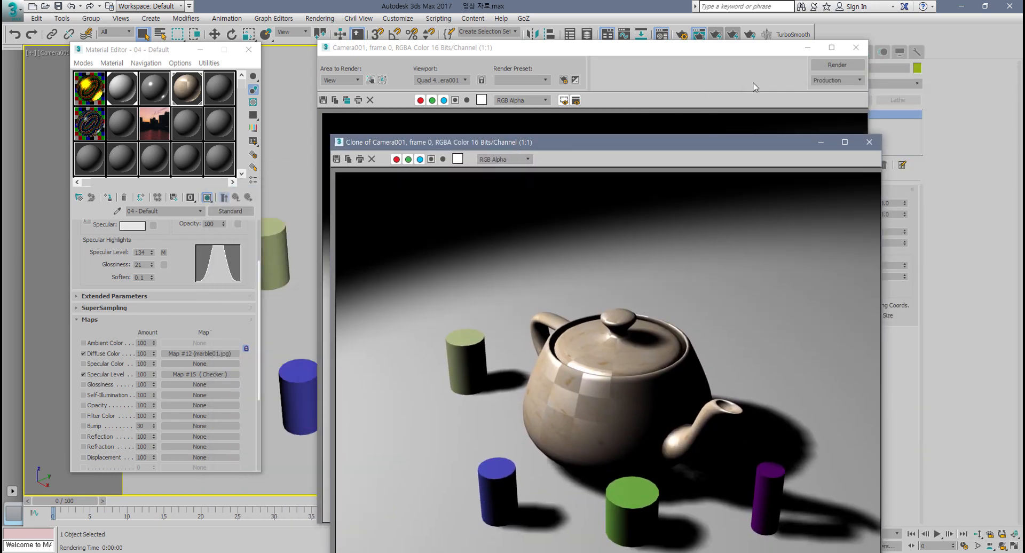
click(855, 49)
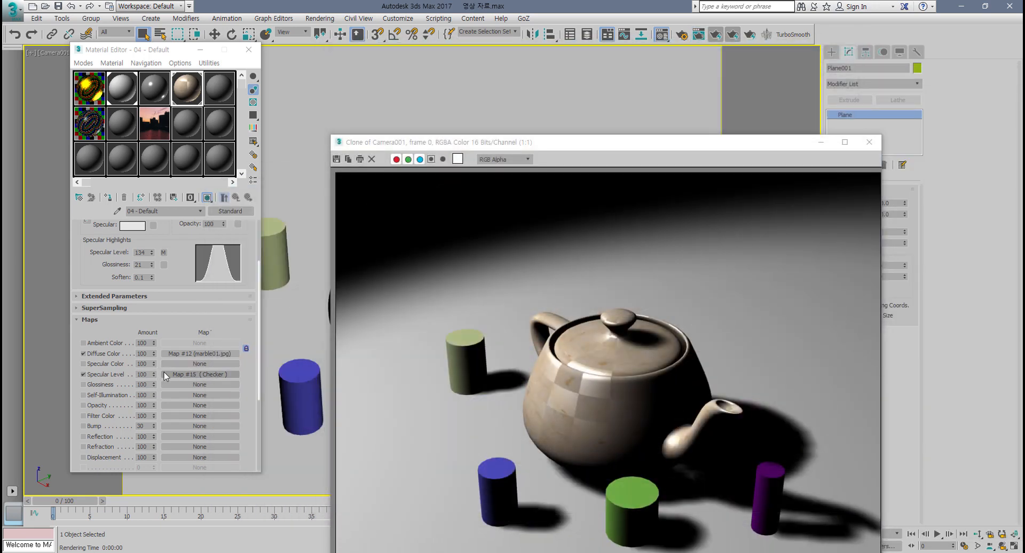
Step: Swap the Checker map from the Specular Level channel into the Glossiness channel
drag(172, 373, 172, 389)
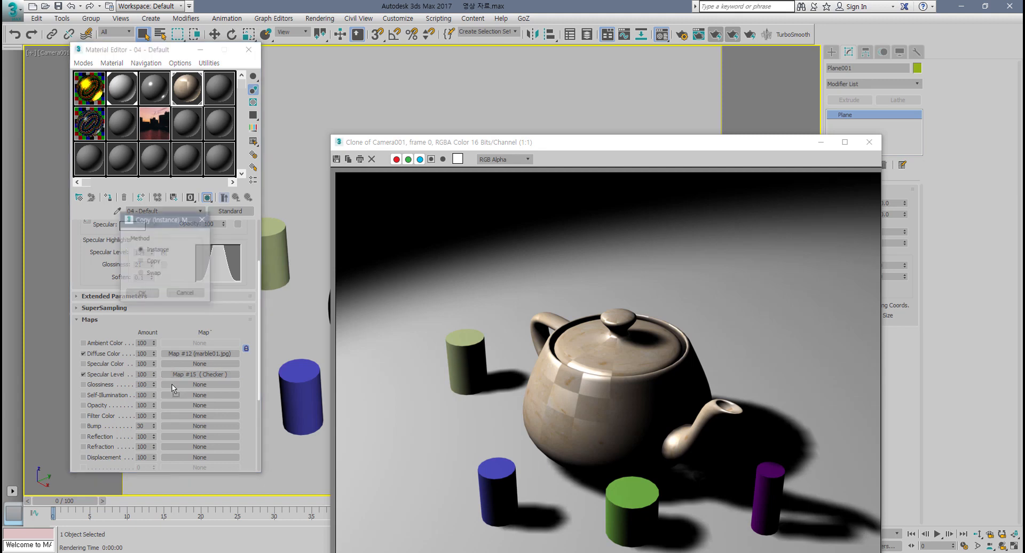
click(141, 273)
click(142, 294)
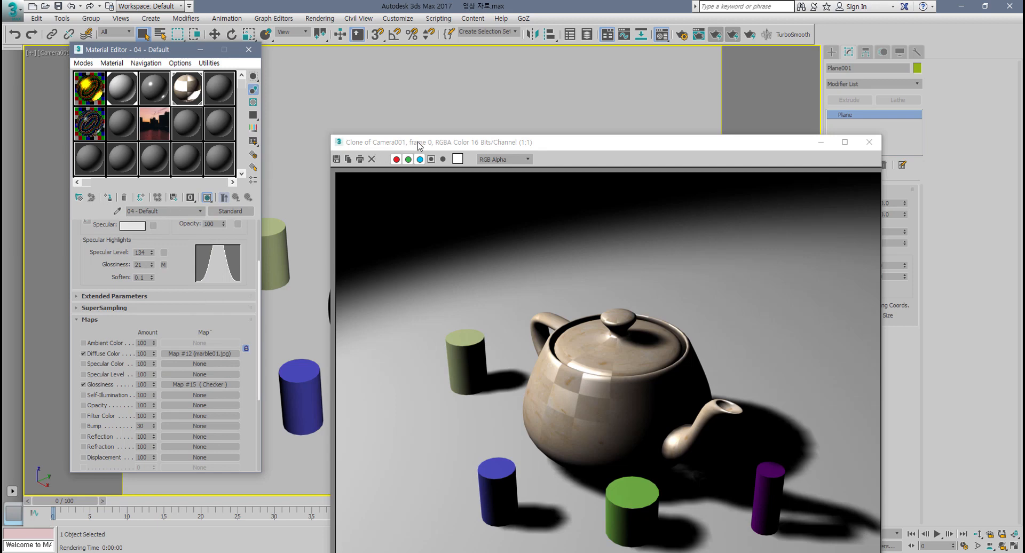
Step: Render the camera view again and arrange the cloned and new render windows side by side for comparison
drag(417, 145, 94, 85)
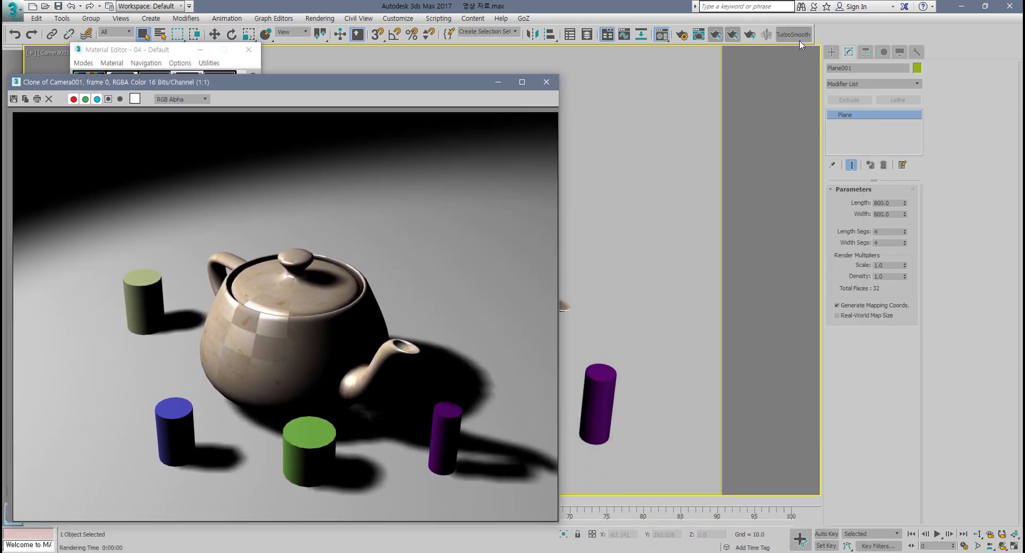
click(750, 36)
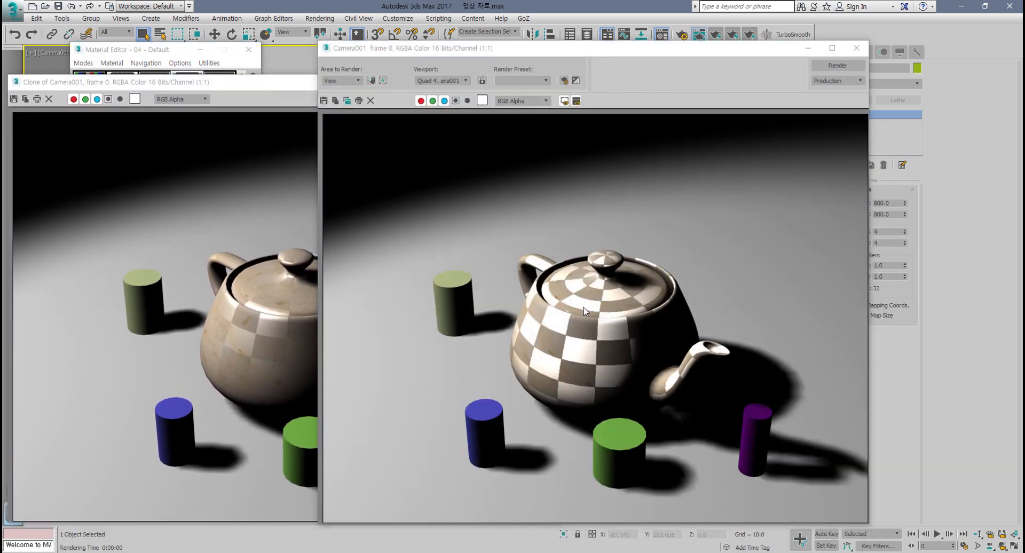
drag(500, 47, 557, 43)
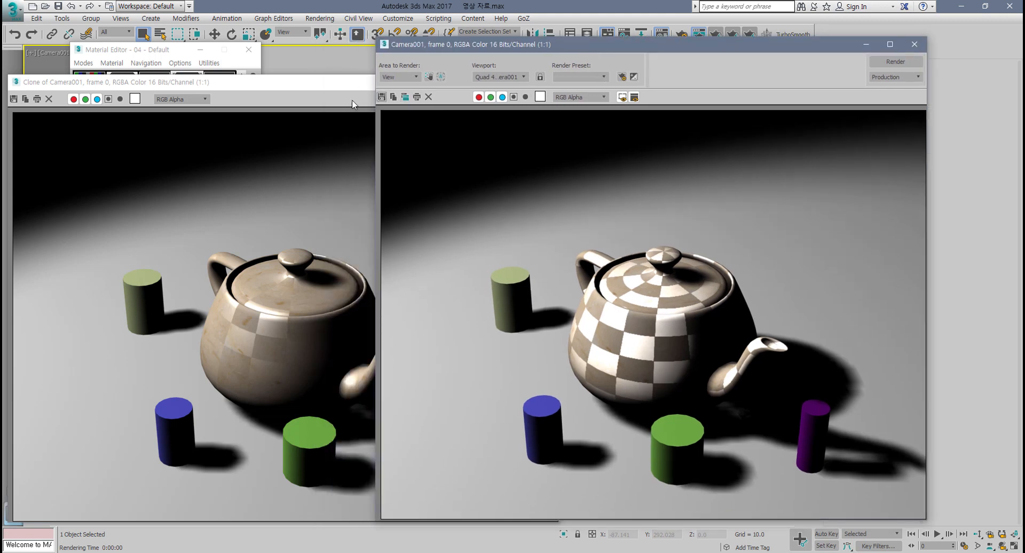
mouse_move(324, 87)
mouse_down()
mouse_move(353, 81)
mouse_move(318, 79)
mouse_up()
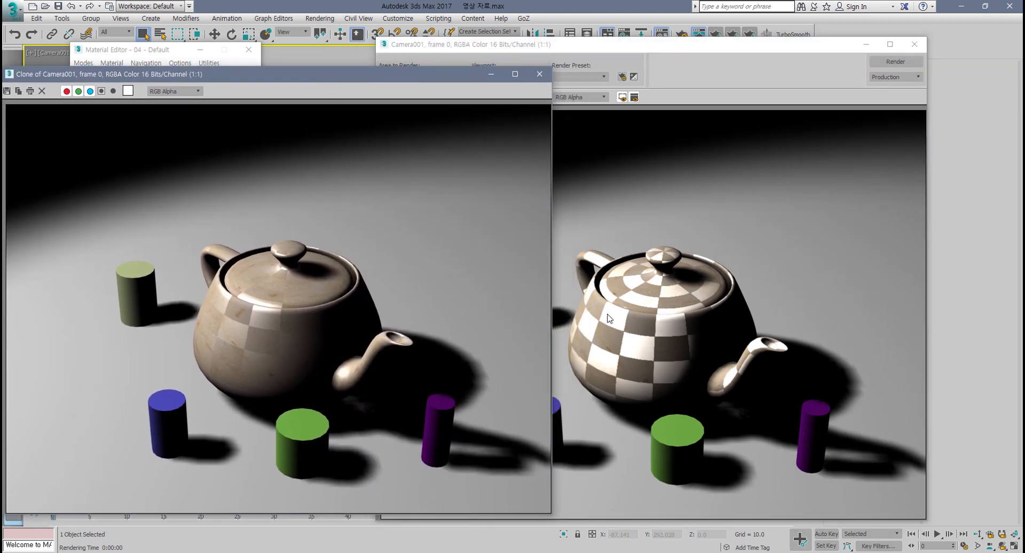
click(629, 341)
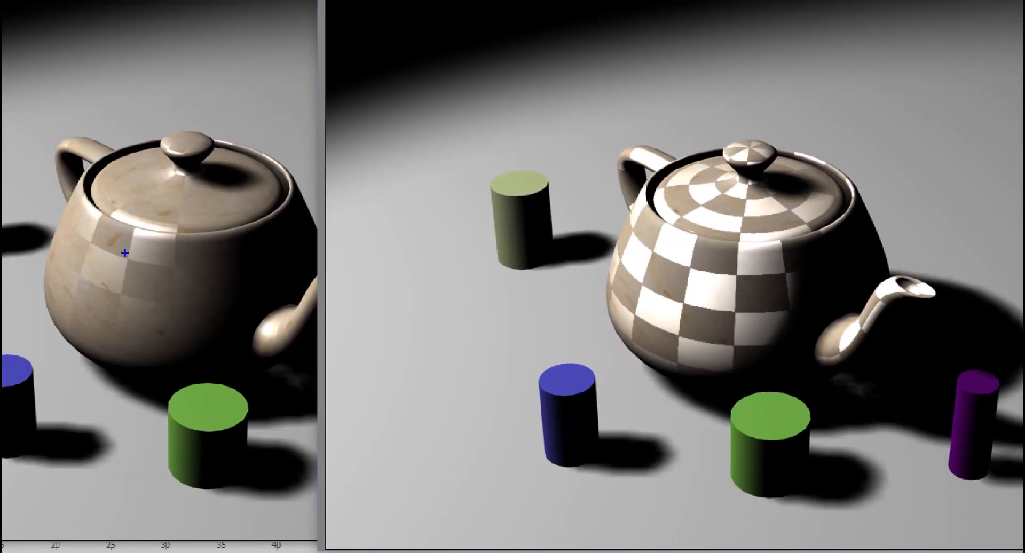
mouse_move(107, 259)
mouse_down()
mouse_move(92, 255)
mouse_move(99, 209)
mouse_move(133, 222)
mouse_move(134, 252)
mouse_move(109, 261)
mouse_move(88, 219)
mouse_move(126, 209)
mouse_up()
mouse_move(152, 49)
mouse_down()
mouse_move(136, 59)
mouse_move(159, 113)
mouse_up()
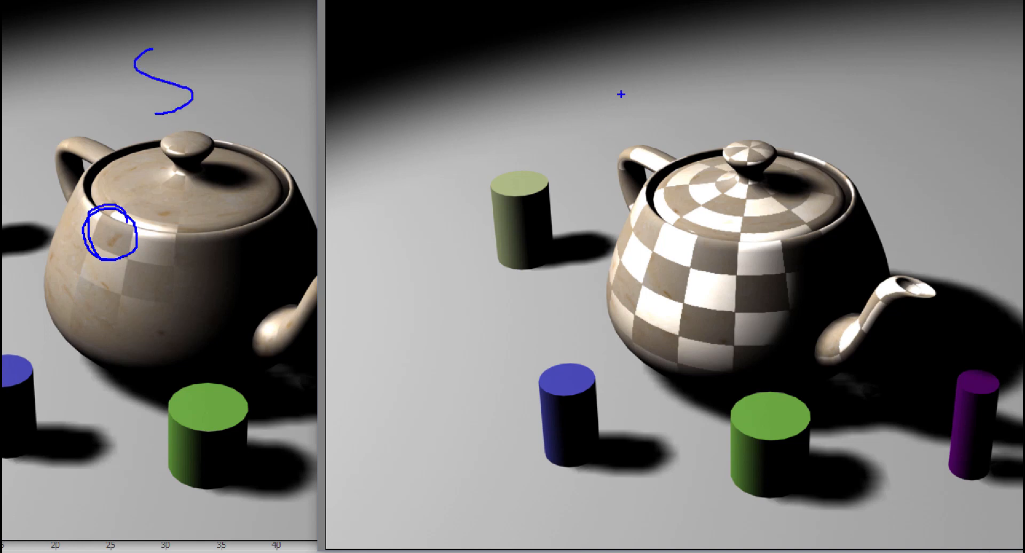
mouse_move(614, 37)
mouse_down()
mouse_move(629, 84)
mouse_move(656, 82)
mouse_up()
mouse_move(622, 63)
mouse_down()
mouse_move(679, 58)
mouse_move(658, 105)
mouse_up()
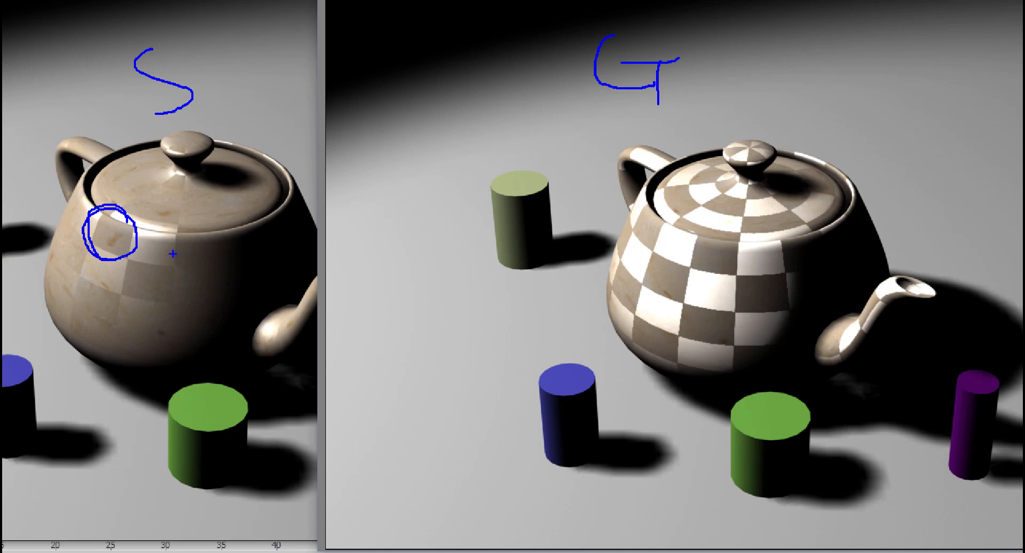
mouse_move(155, 276)
mouse_down()
mouse_move(138, 272)
mouse_move(191, 238)
mouse_move(159, 264)
mouse_up()
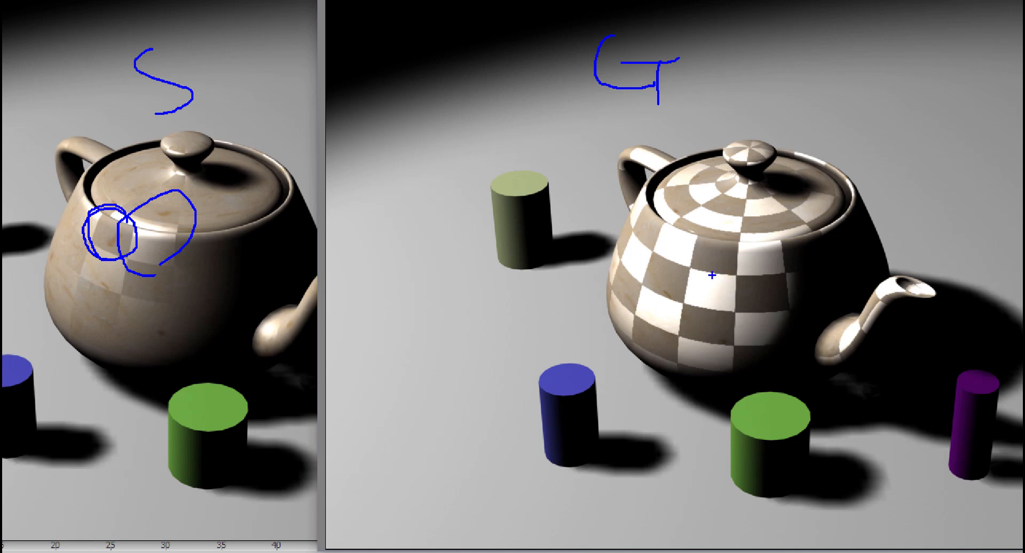
mouse_move(712, 275)
mouse_down()
mouse_move(747, 229)
mouse_move(726, 276)
mouse_up()
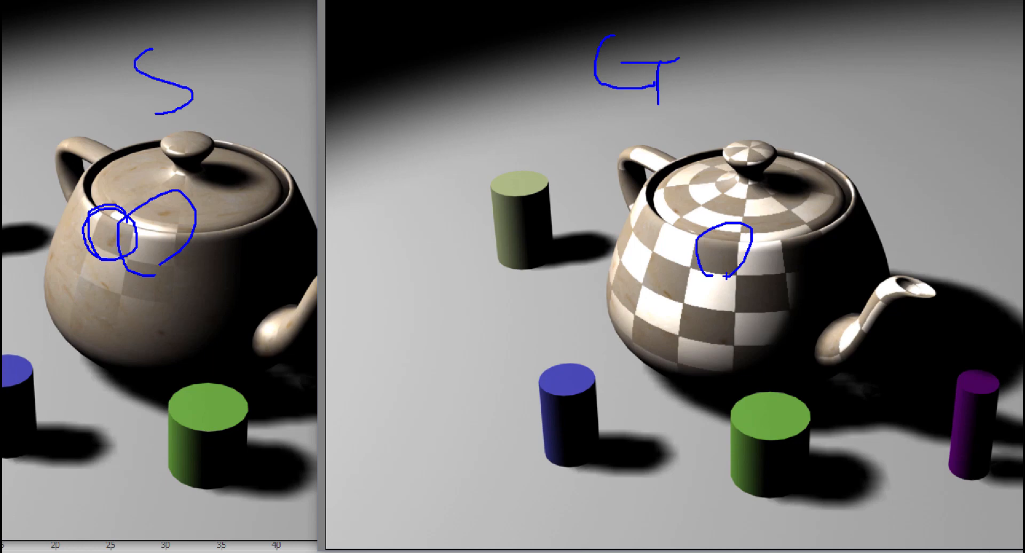
key(Escape)
Step: Close the new render window and move the cloned render next to the material editor
click(919, 45)
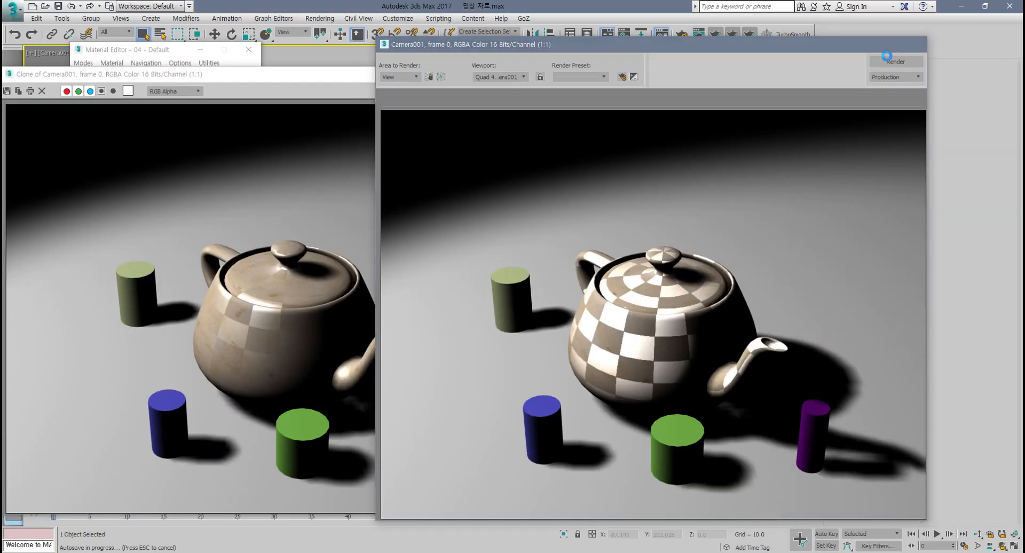
mouse_move(412, 77)
mouse_down()
mouse_move(762, 64)
mouse_move(721, 55)
mouse_up()
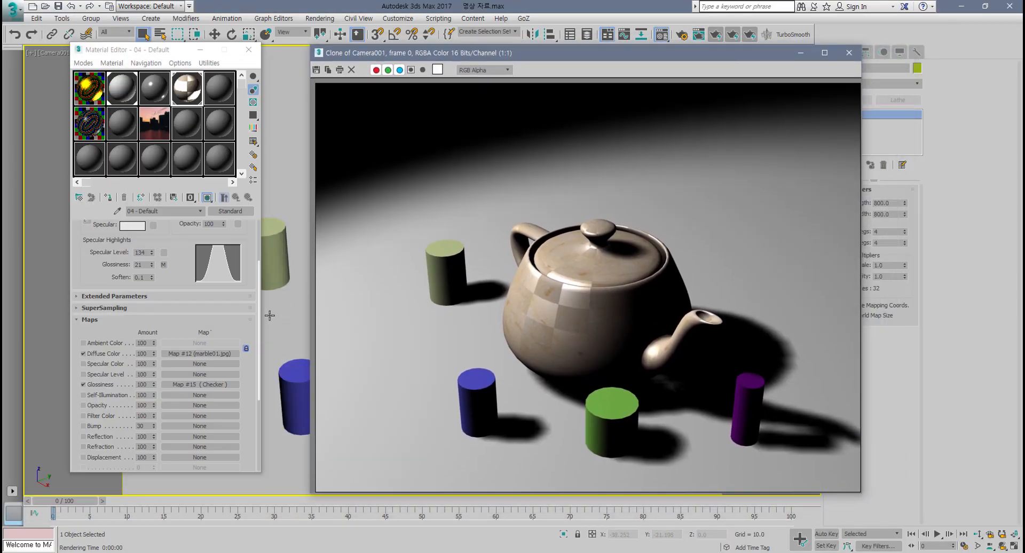
click(83, 384)
drag(184, 396, 188, 384)
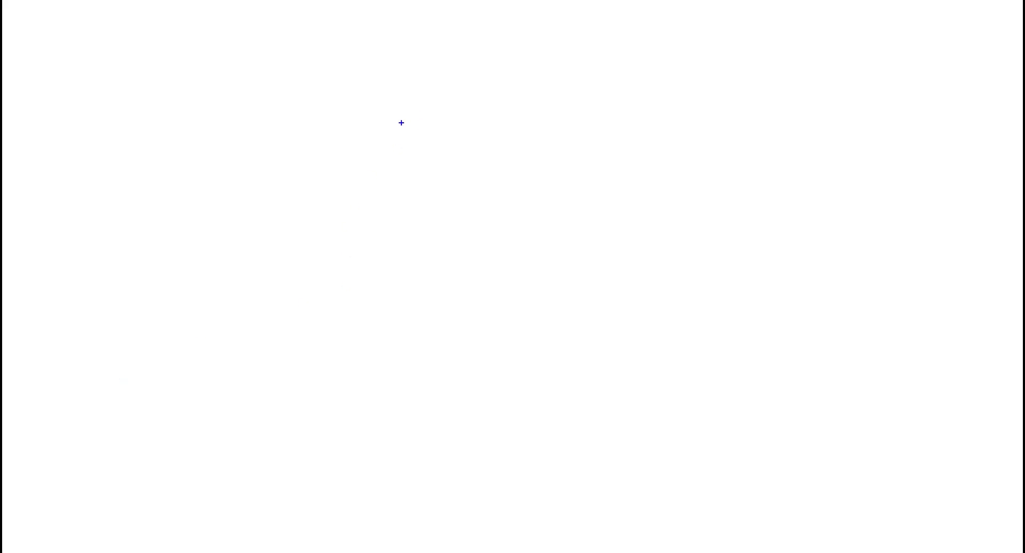
mouse_move(401, 85)
mouse_down()
mouse_move(353, 219)
mouse_move(566, 309)
mouse_move(463, 71)
mouse_move(394, 108)
mouse_up()
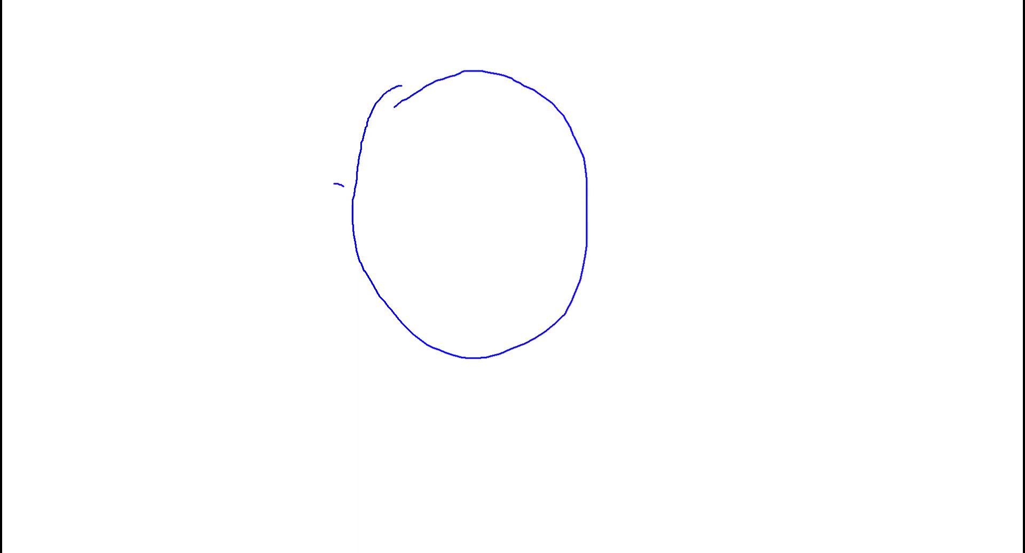